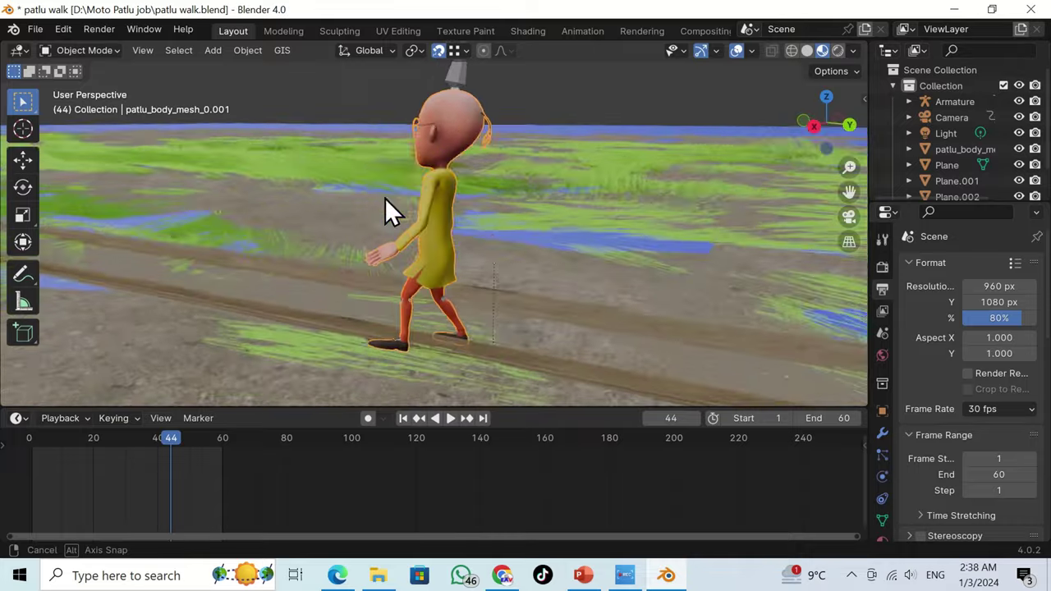
- Hide the walking character's armature in the scene
left_click(443, 93)
key("h")
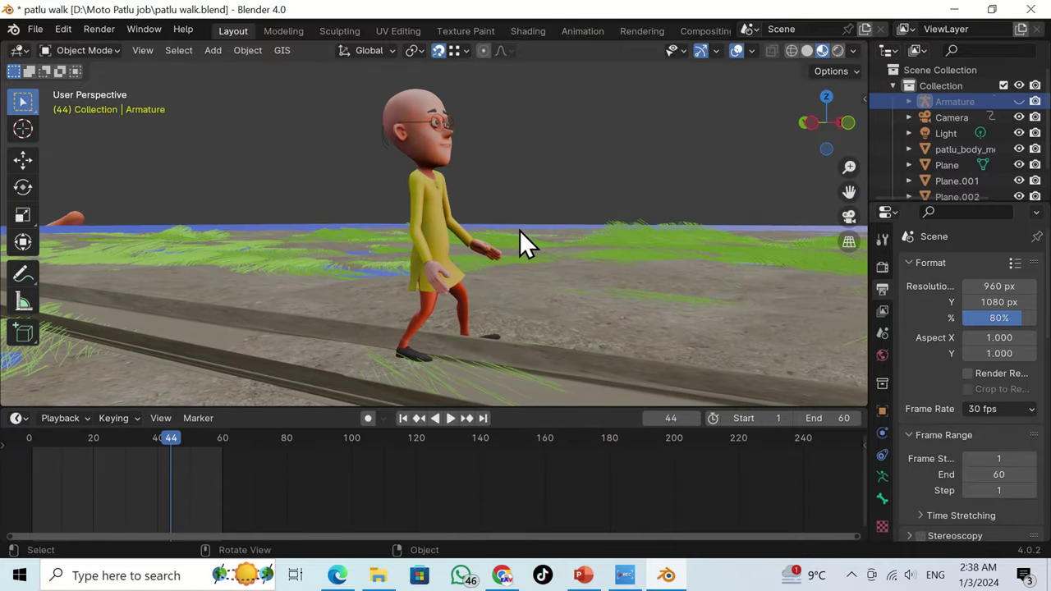
- Open patlo lost.blend from the Moto Patlu job folder without saving the current file's changes
key("ctrl+q")
left_click(559, 315)
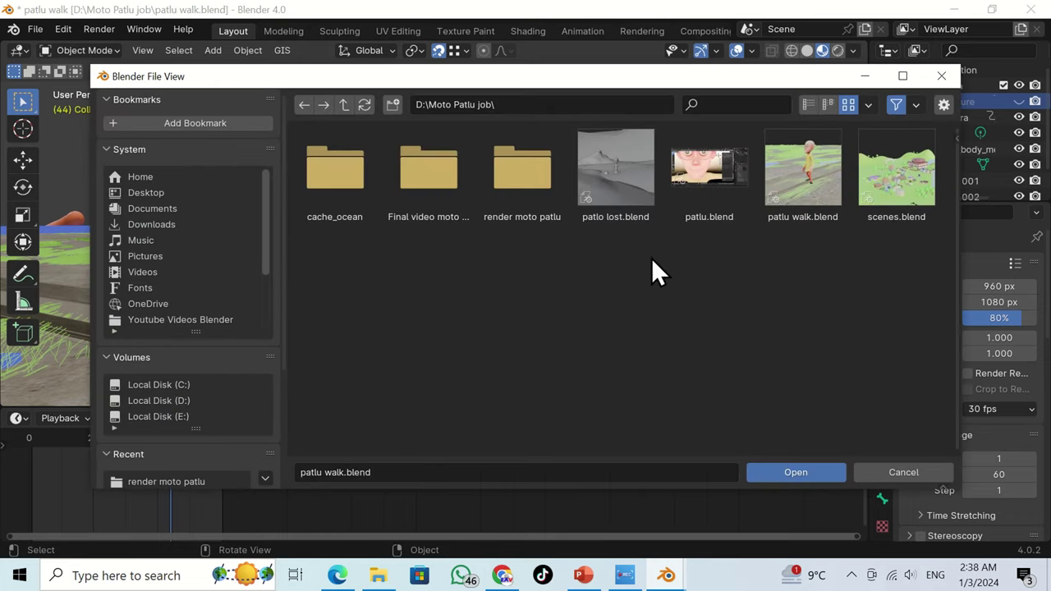
double_click(617, 169)
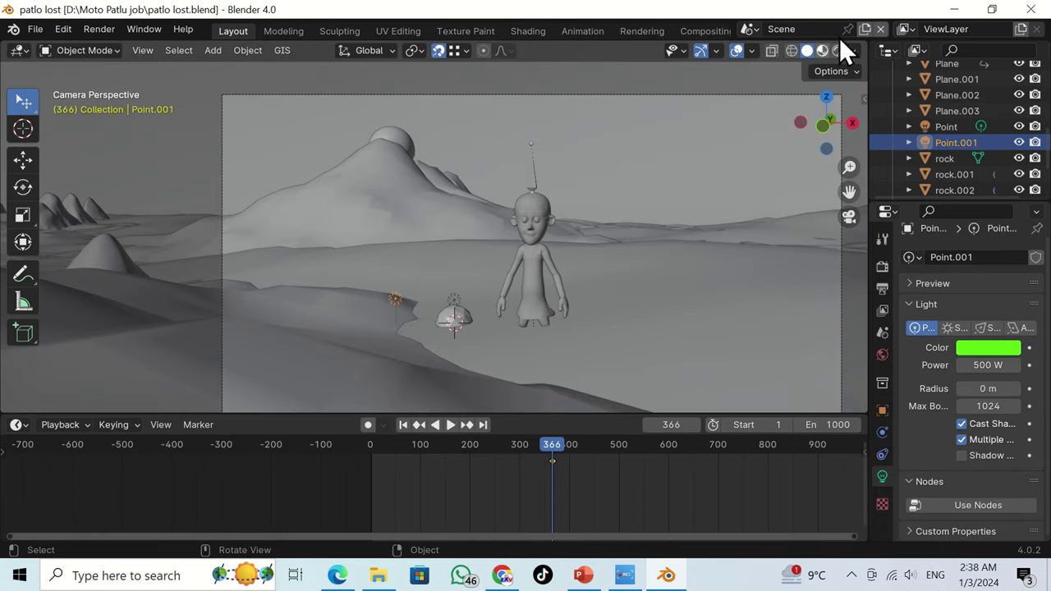
- Show the scene in Material Preview shading and hide the character's armature
left_click(822, 50)
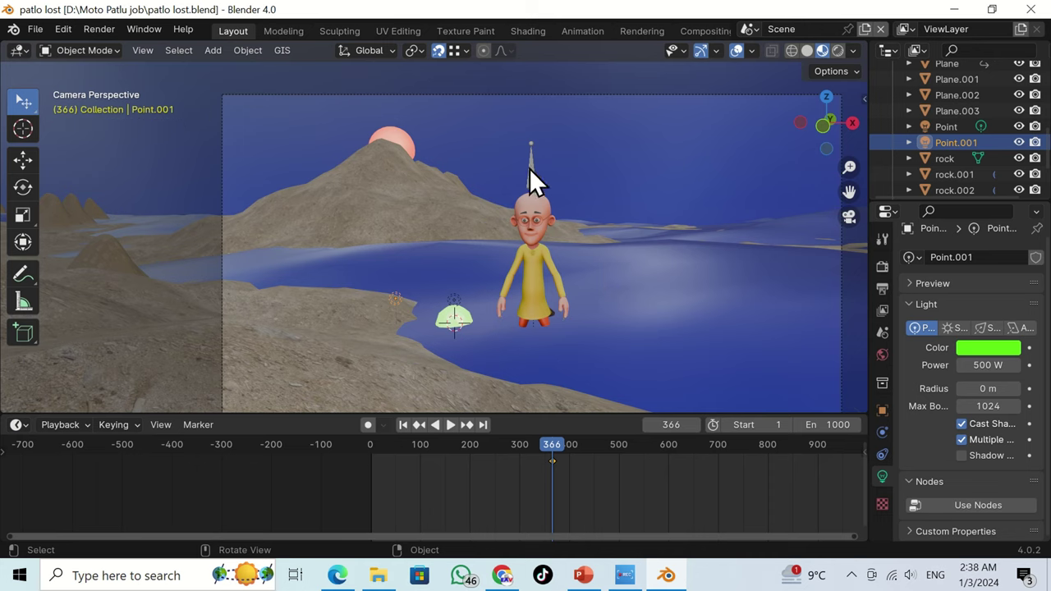
left_click(558, 231)
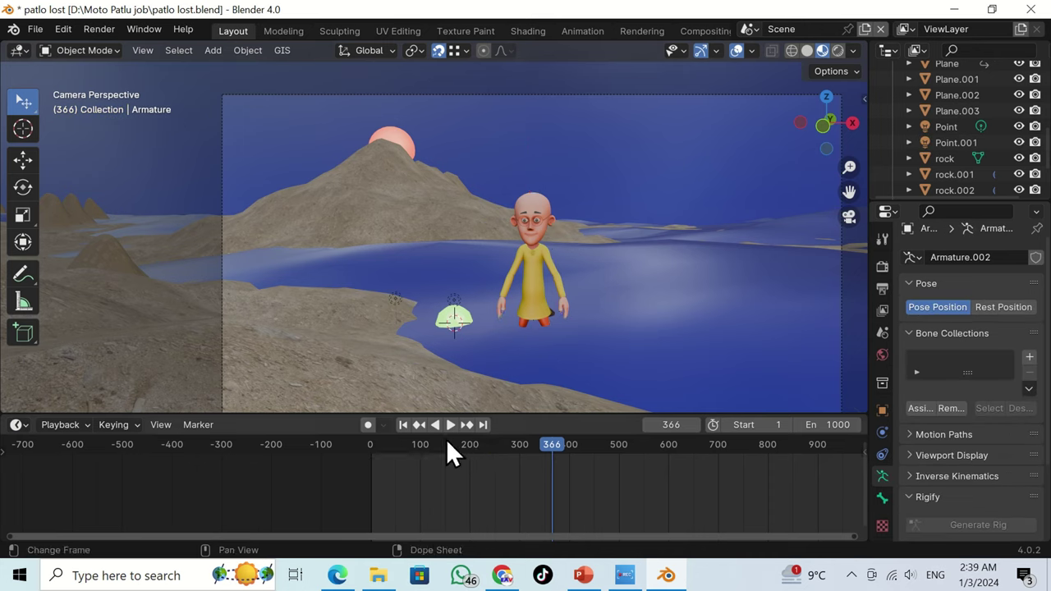
- Play the animation from frame 0 and fly in close to examine the character's movement
left_click_drag(446, 439, 357, 444)
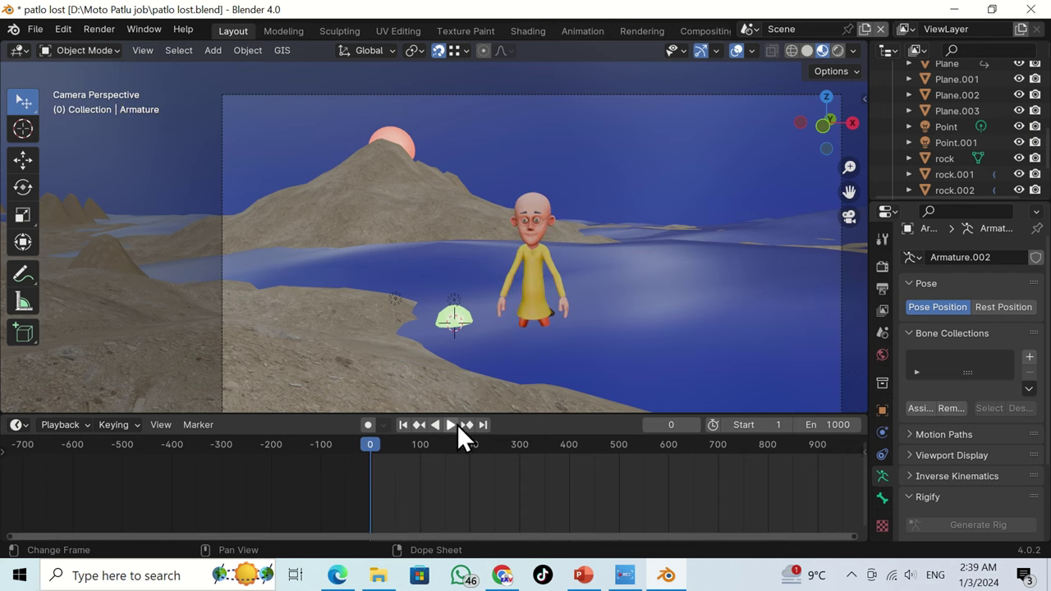
left_click(451, 424)
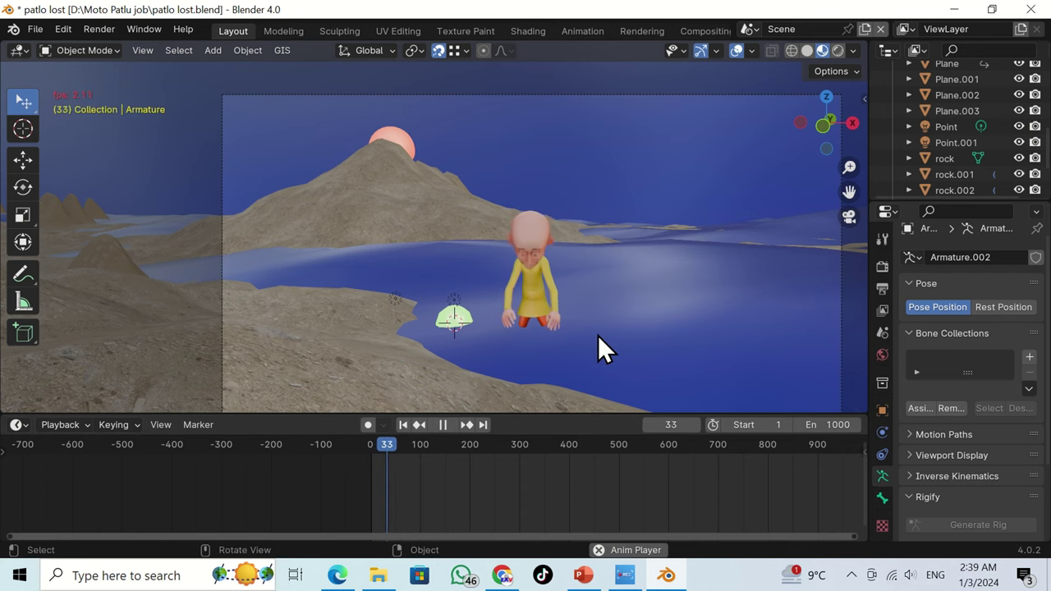
key("space")
key("shift+grave")
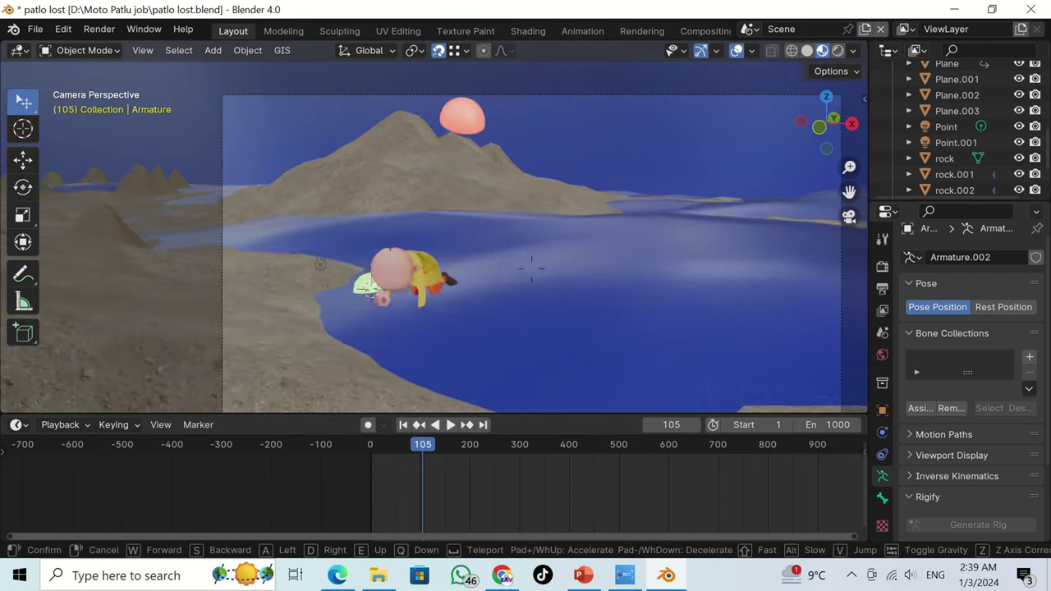
key("w")
left_click(592, 311)
key("space")
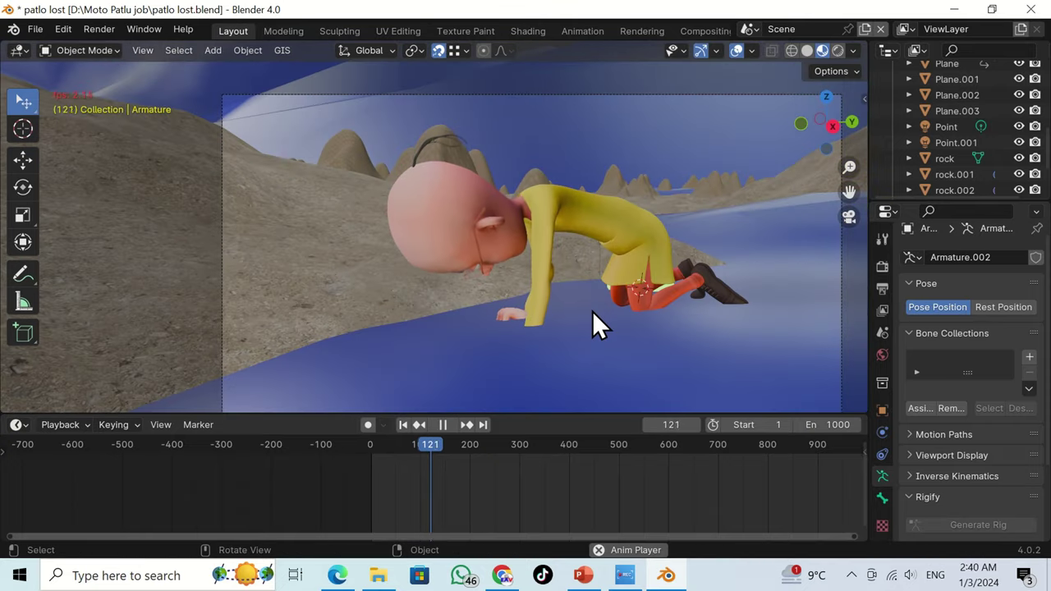
key("space")
- Fly through the landscape of hills and water around the character to inspect the environment
key("shift+grave")
key("s")
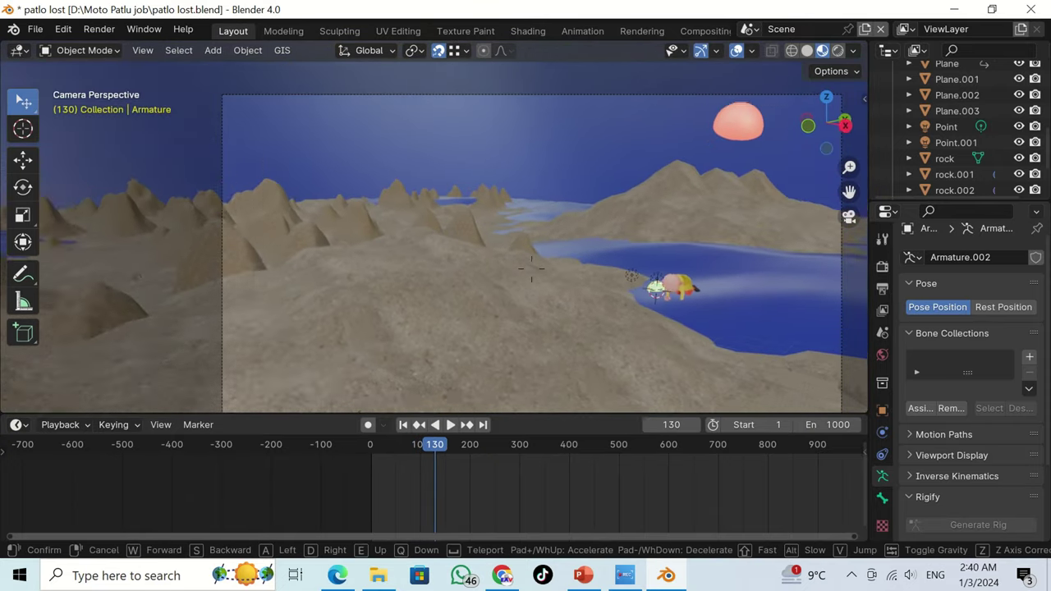
key("w")
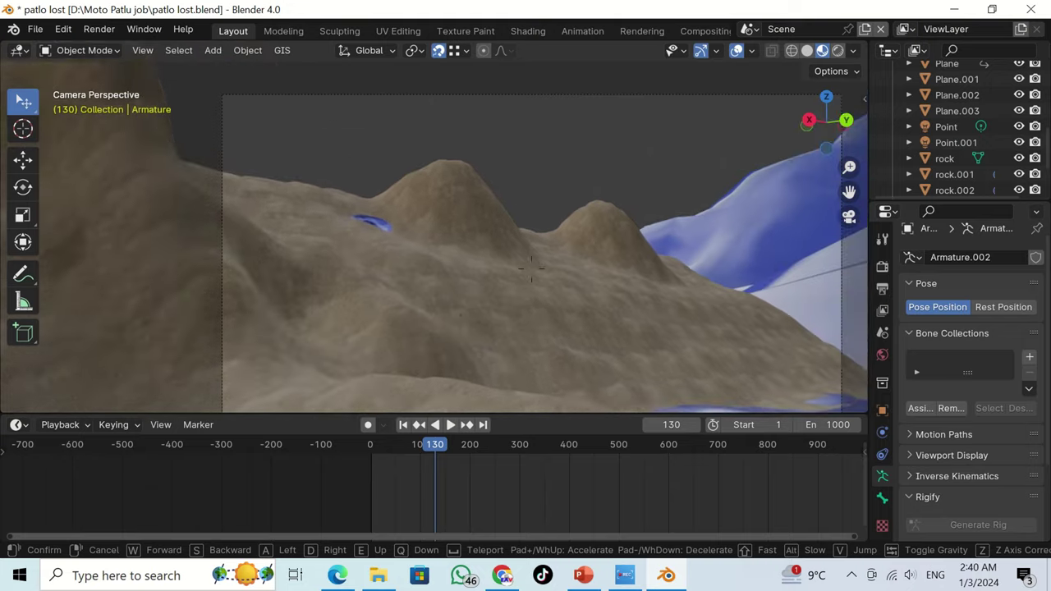
key("w")
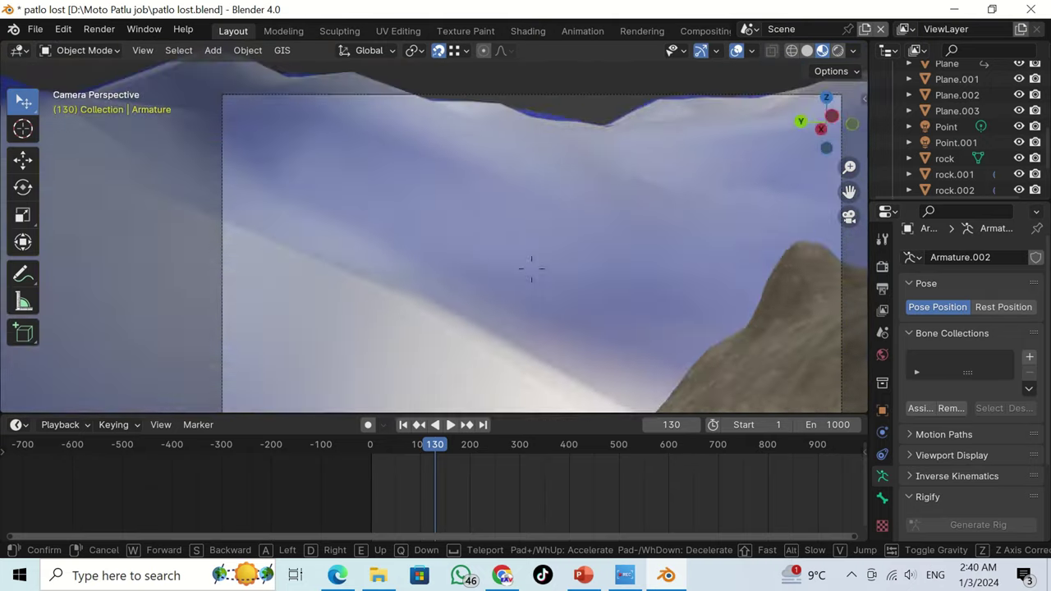
key("s")
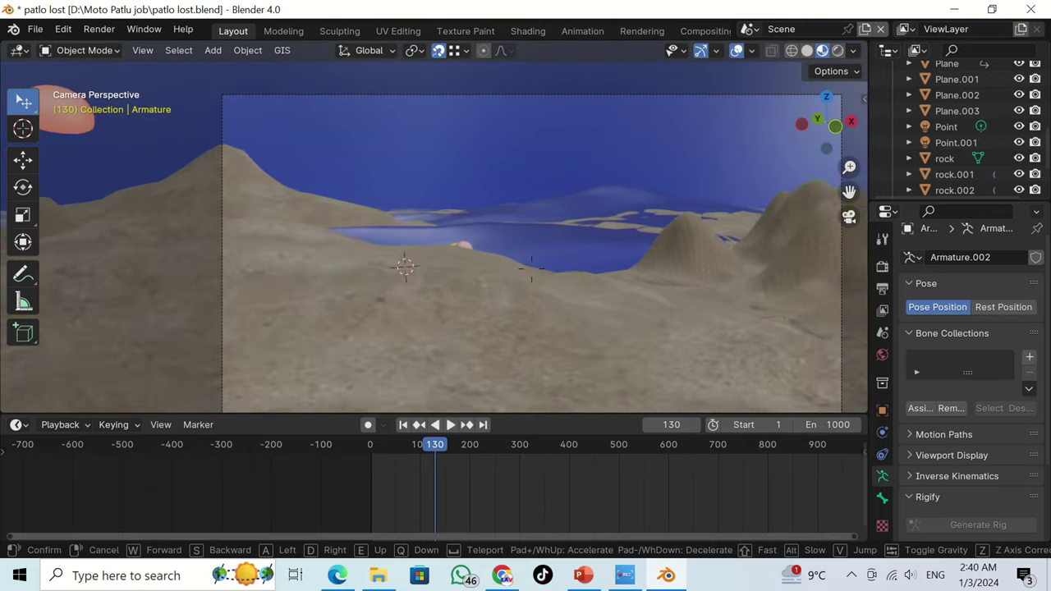
key("w")
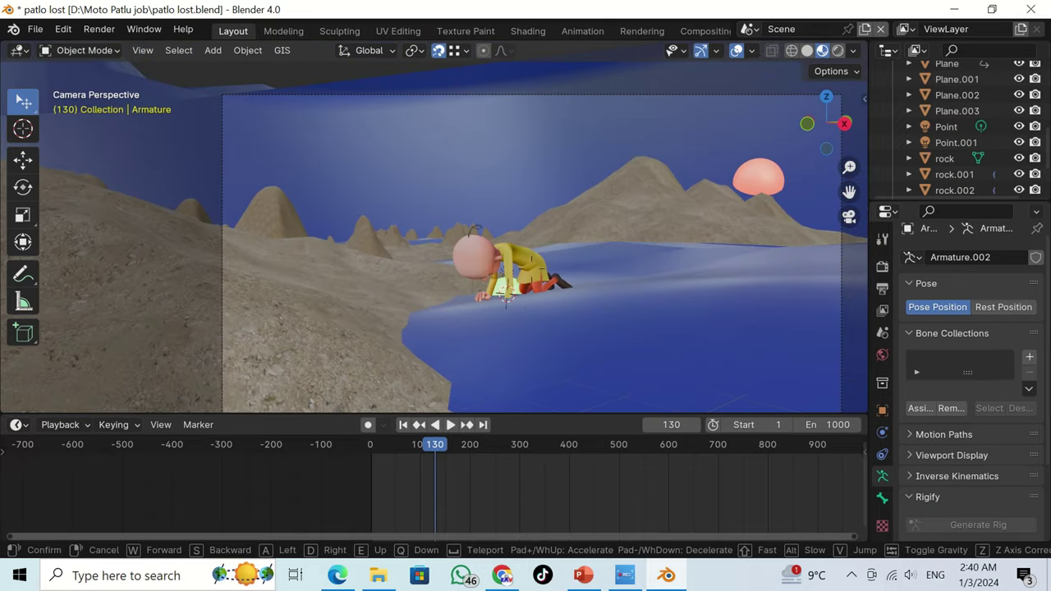
key("Escape")
- Open scenes.blend from the Moto Patlu job folder without saving the current file's changes
key("ctrl+o")
left_click(555, 312)
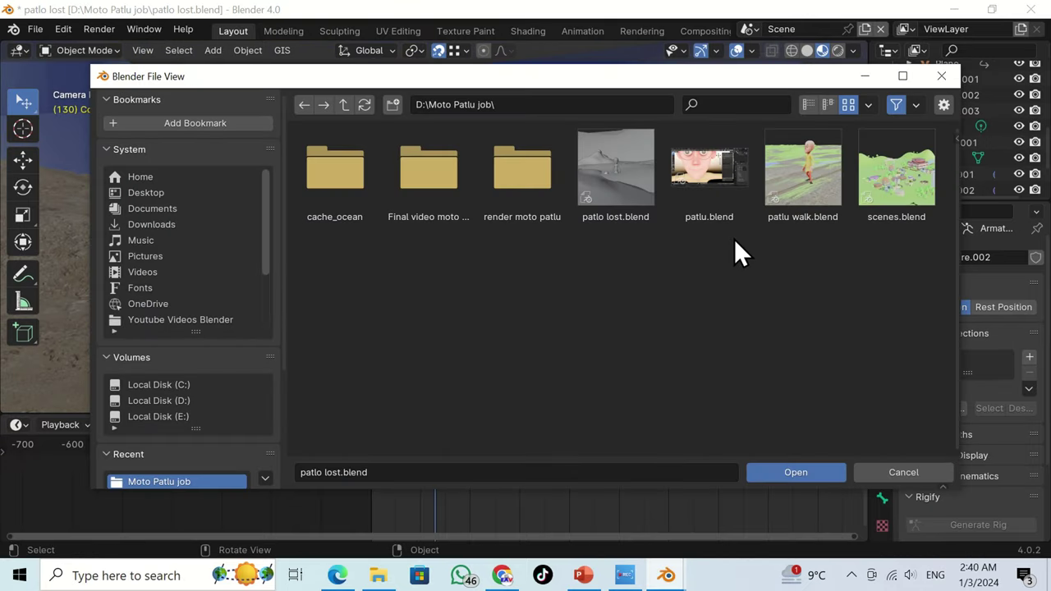
double_click(895, 172)
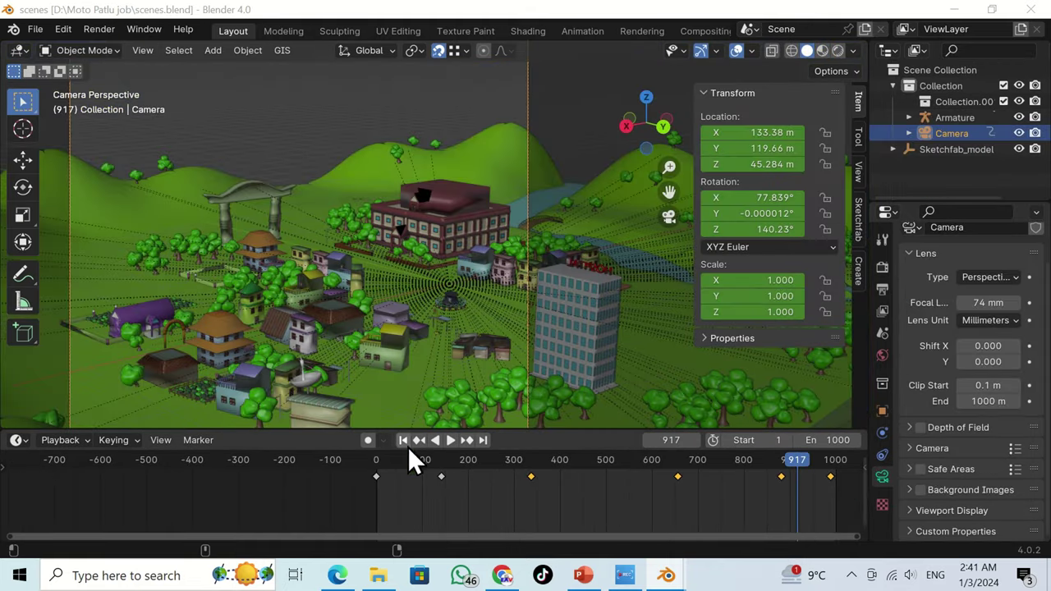
- At frame 547, fly through the village in Material Preview shading up to the "modo padlu" gate
mouse_move(661, 458)
left_mouse_down()
mouse_move(388, 460)
mouse_move(626, 462)
left_mouse_up()
left_click(821, 51)
key("shift+grave")
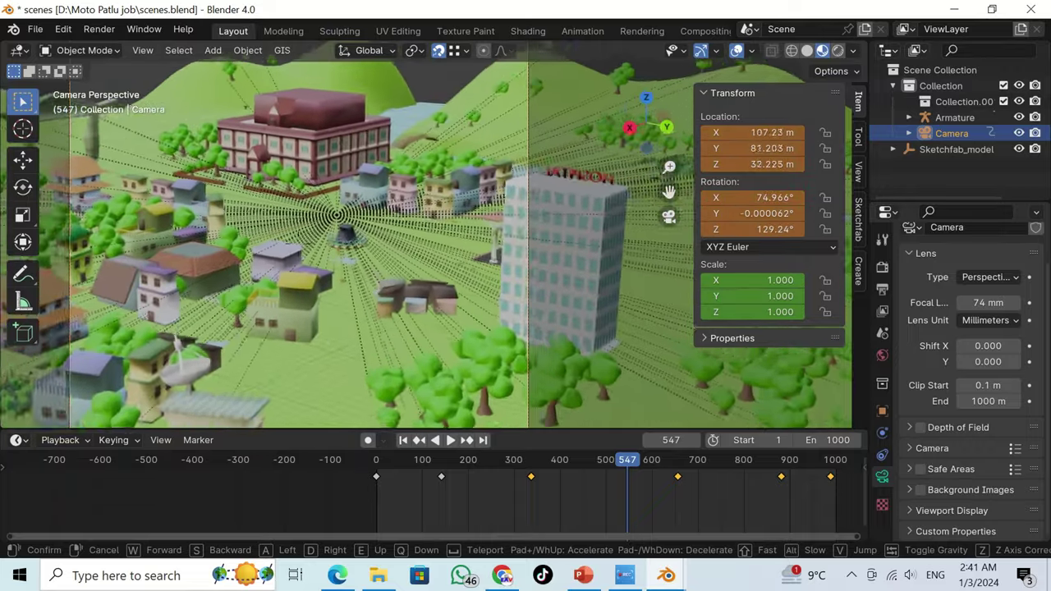
key("w")
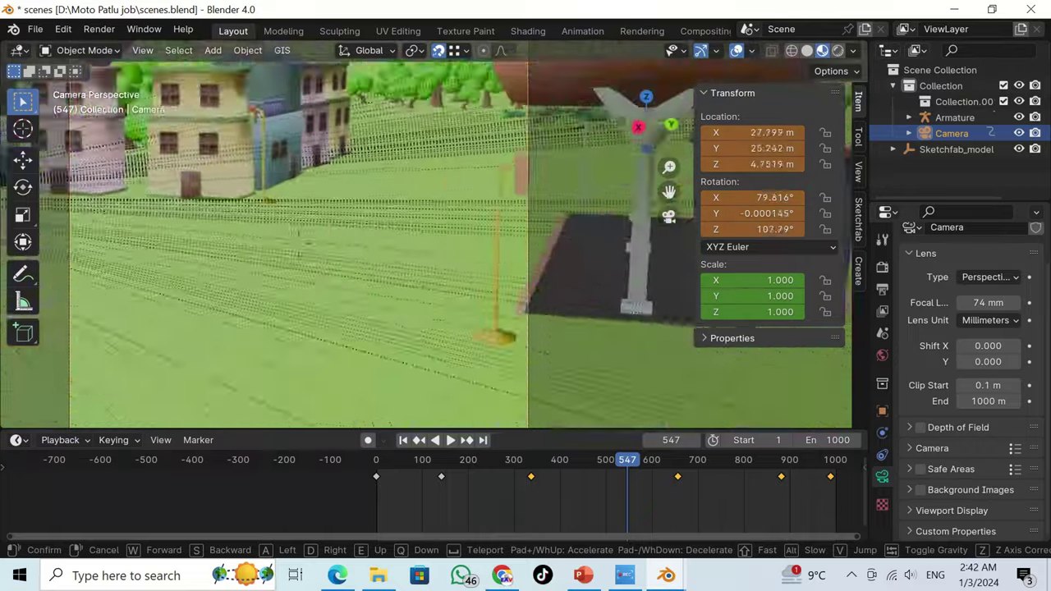
key("w")
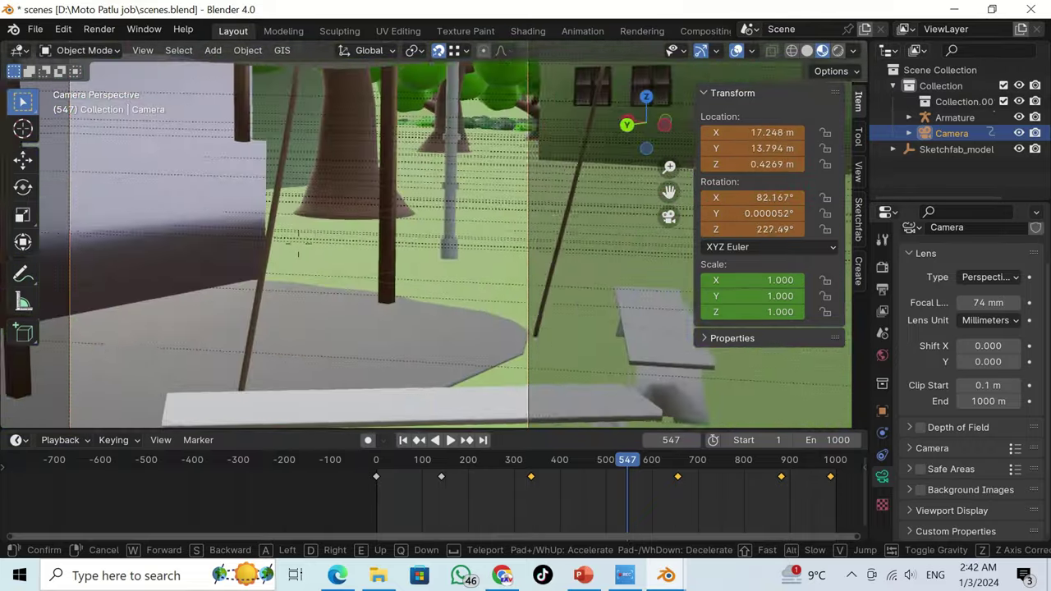
key("w")
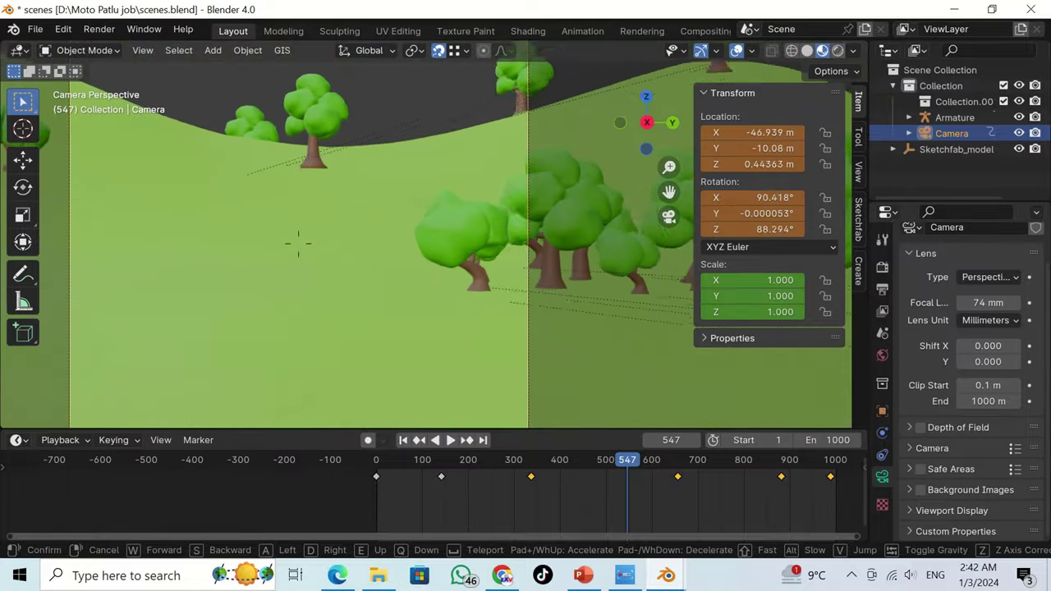
key("w")
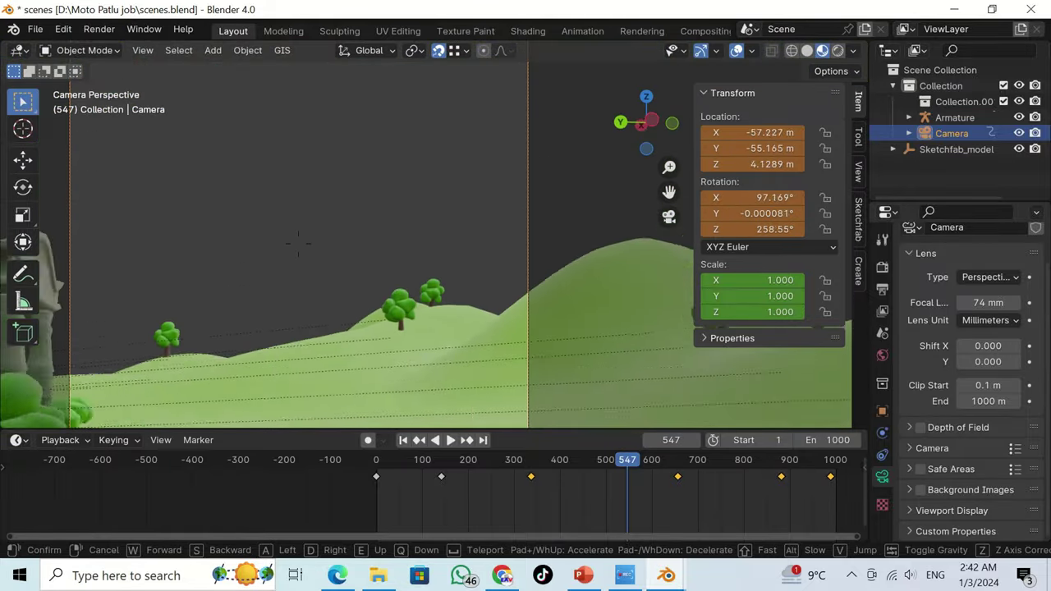
key("w")
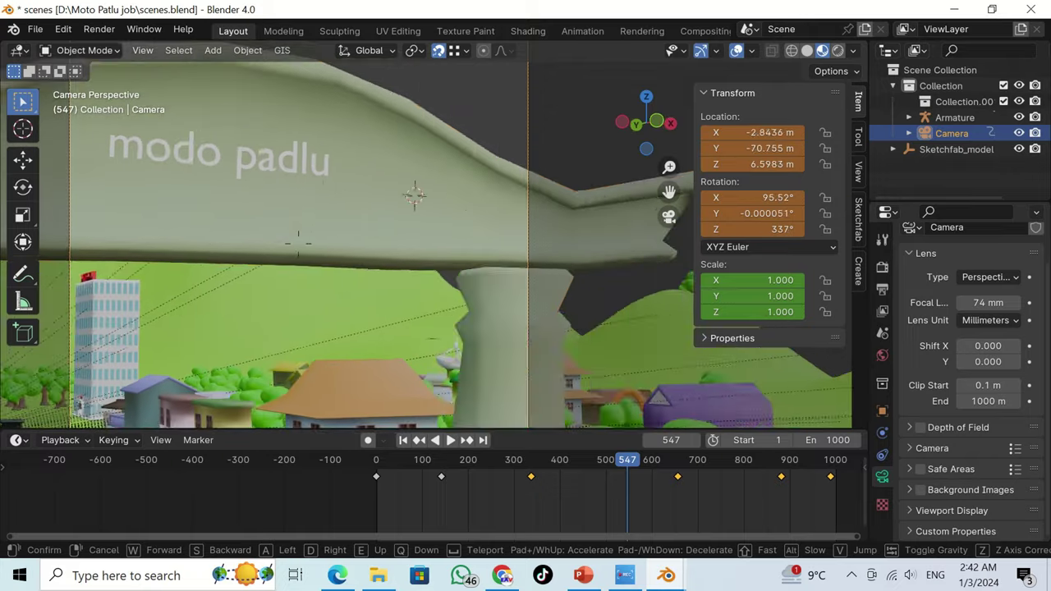
left_click(323, 151)
- Select the "modo padlu" gate mesh, check it in Edit Mode and return to Object Mode
left_click(323, 150)
key("Tab")
left_click(322, 150)
key("Tab")
scroll(395, 206, "down", 6)
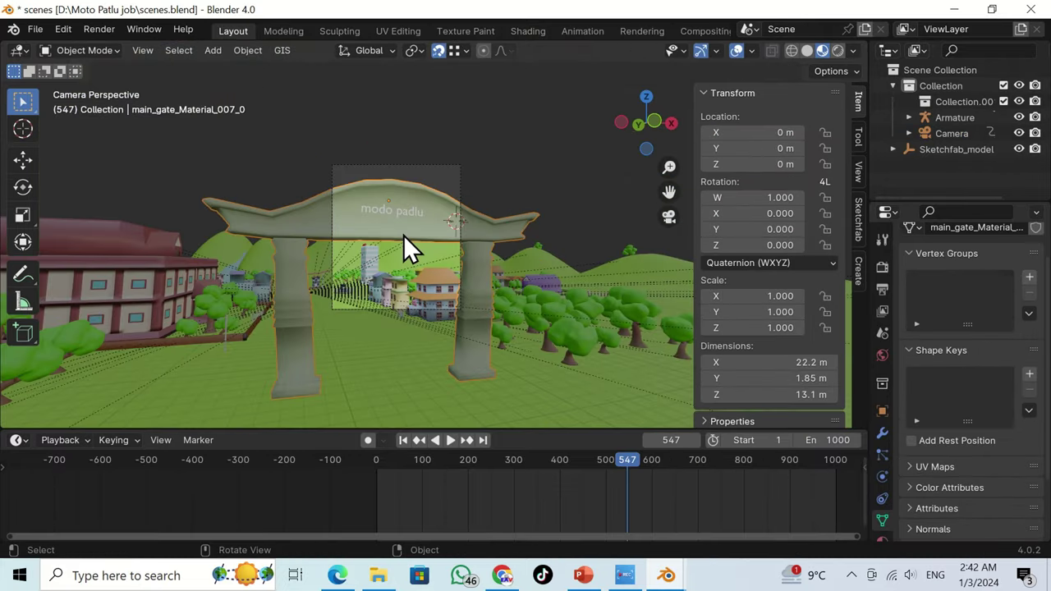
- Scale down the dark monument inside the fenced roundabout
middle_click_drag(403, 235, 350, 223)
left_click(343, 222)
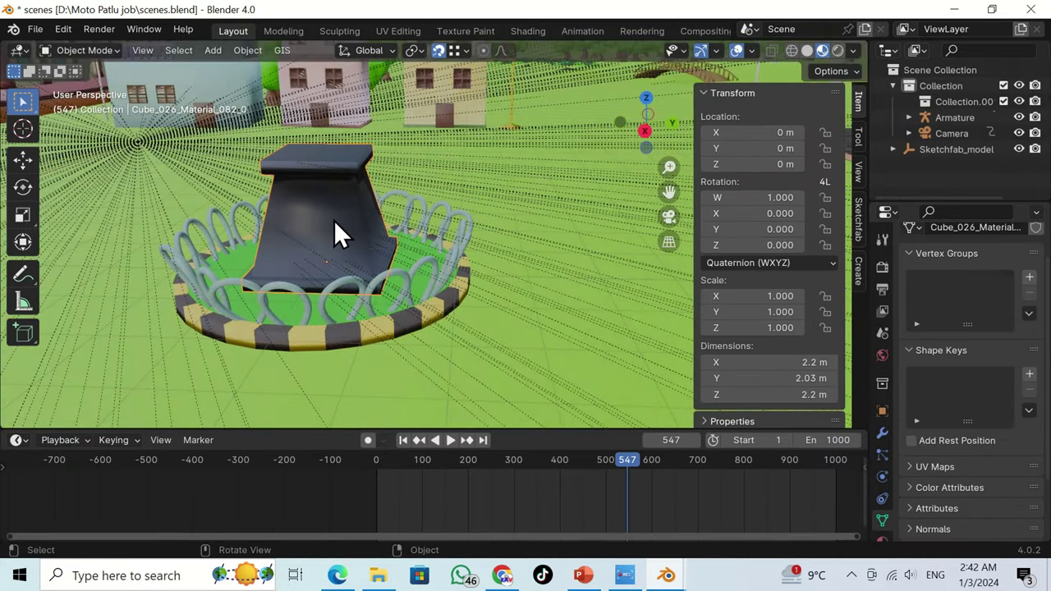
key("s")
left_click(357, 220)
- Select the green terrain and look over the village, gate and hills from a distance
scroll(335, 248, "down", 5)
scroll(516, 188, "down", 3)
left_click(392, 301)
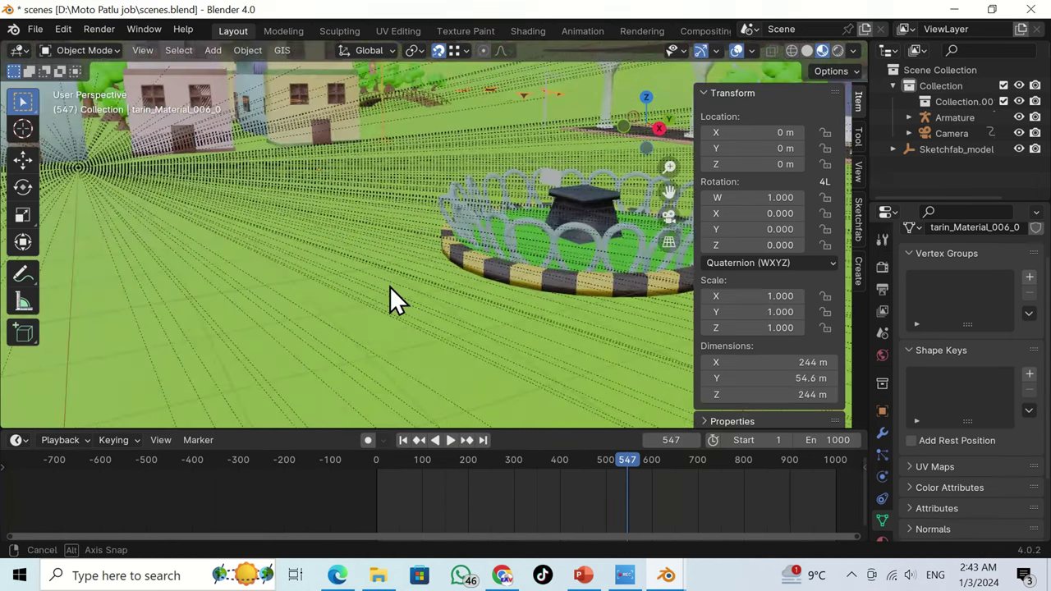
scroll(388, 284, "down", 2)
scroll(384, 282, "down", 8)
middle_click_drag(385, 282, 479, 281)
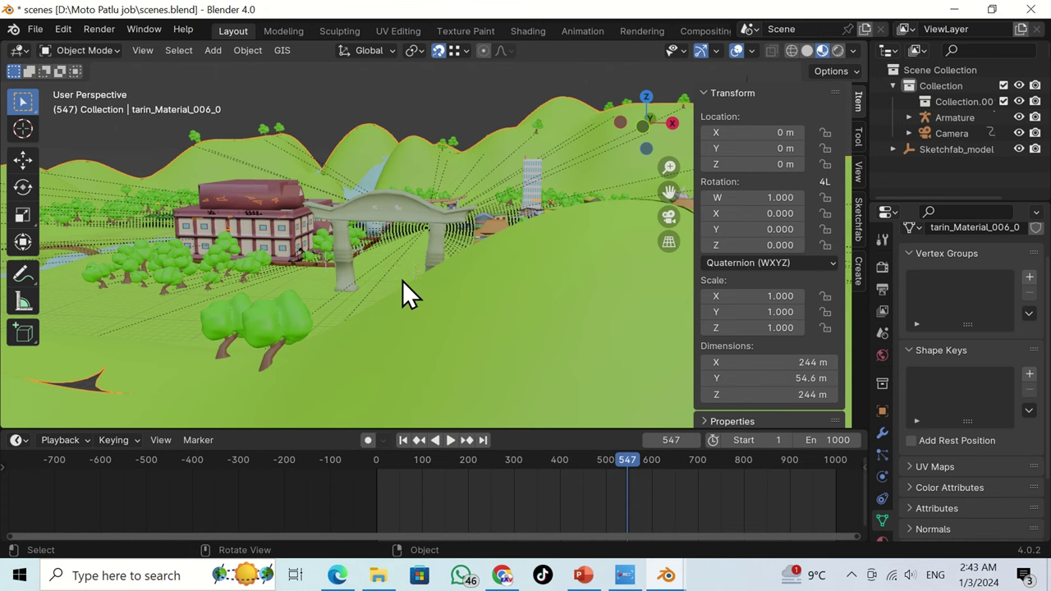
- Switch to the Sketchfab page in Chrome and search its 3D models for "patlu"
left_click(503, 576)
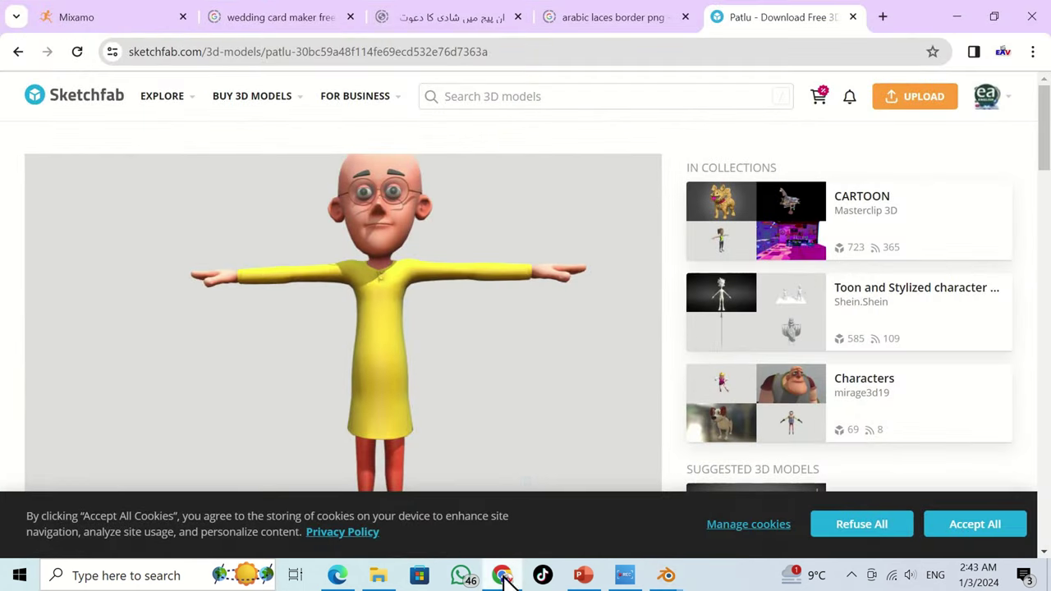
left_click(534, 96)
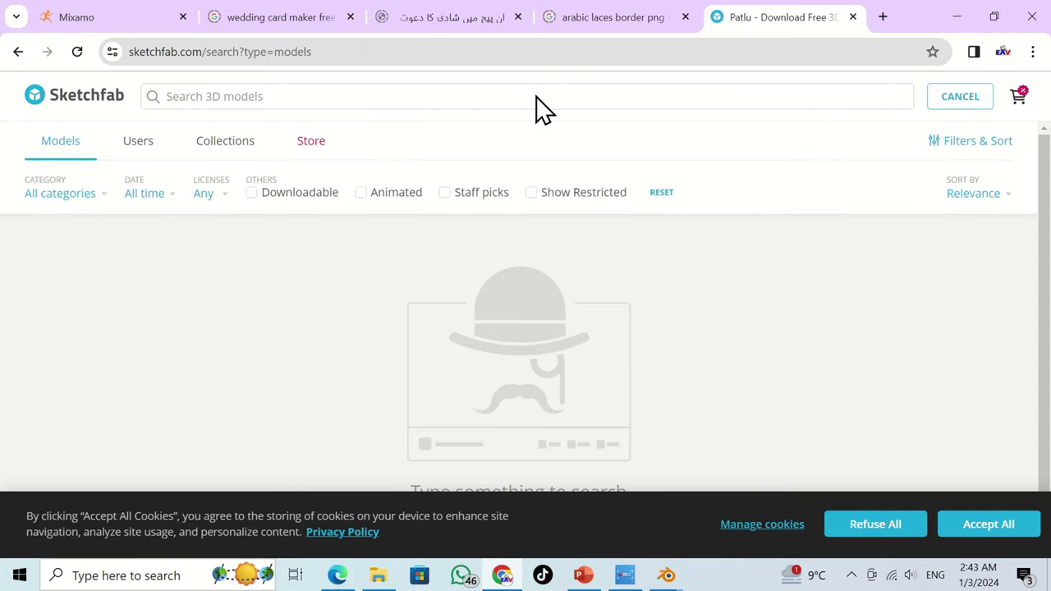
type("pat")
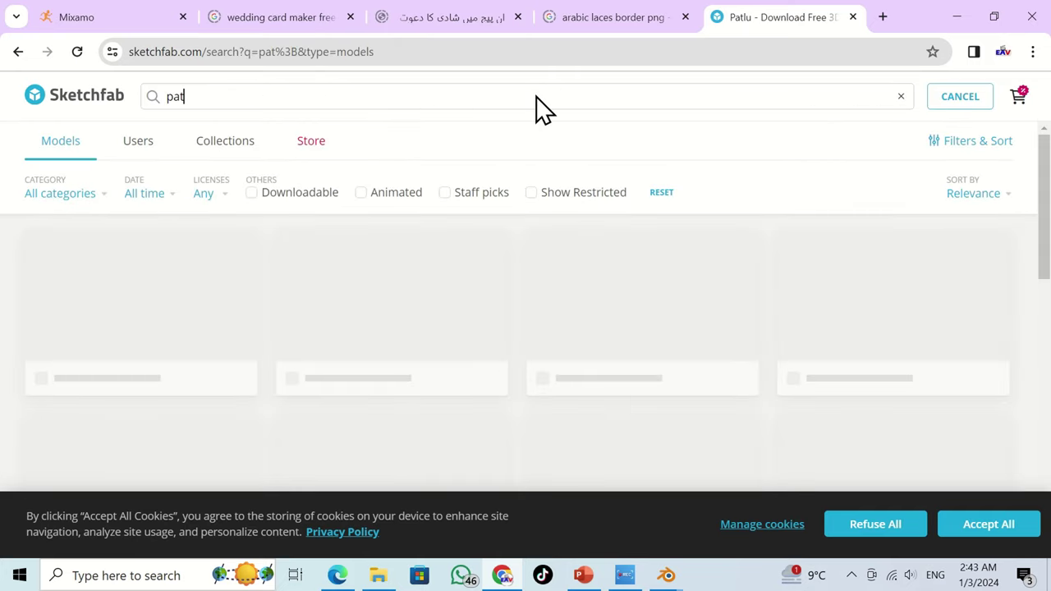
type("lu")
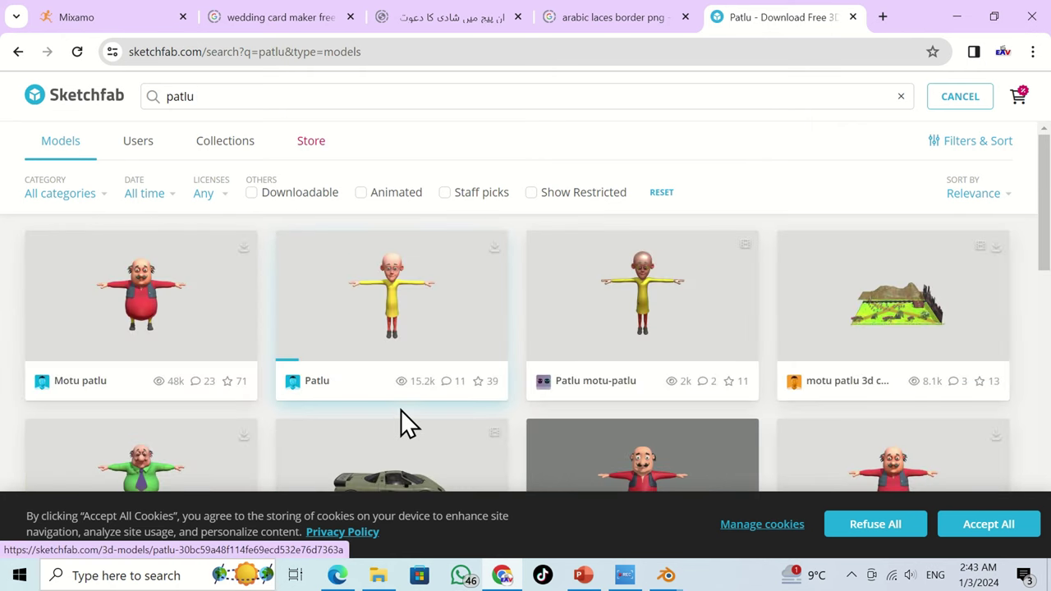
- Open the "Motu patlu" model page, refuse all cookies and look over the model's details
left_click(138, 324)
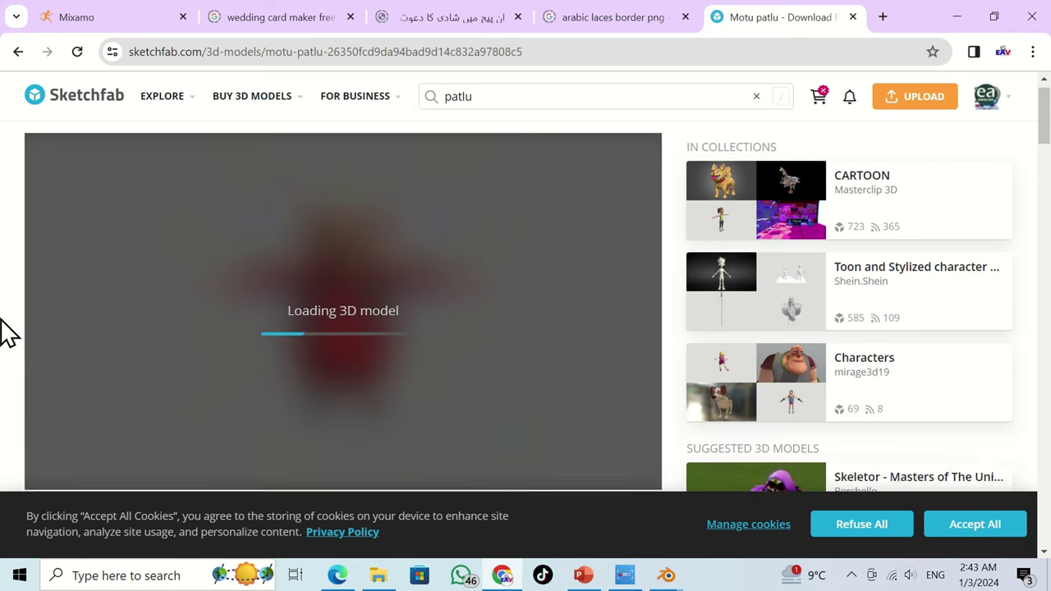
scroll(4, 333, "down", 3)
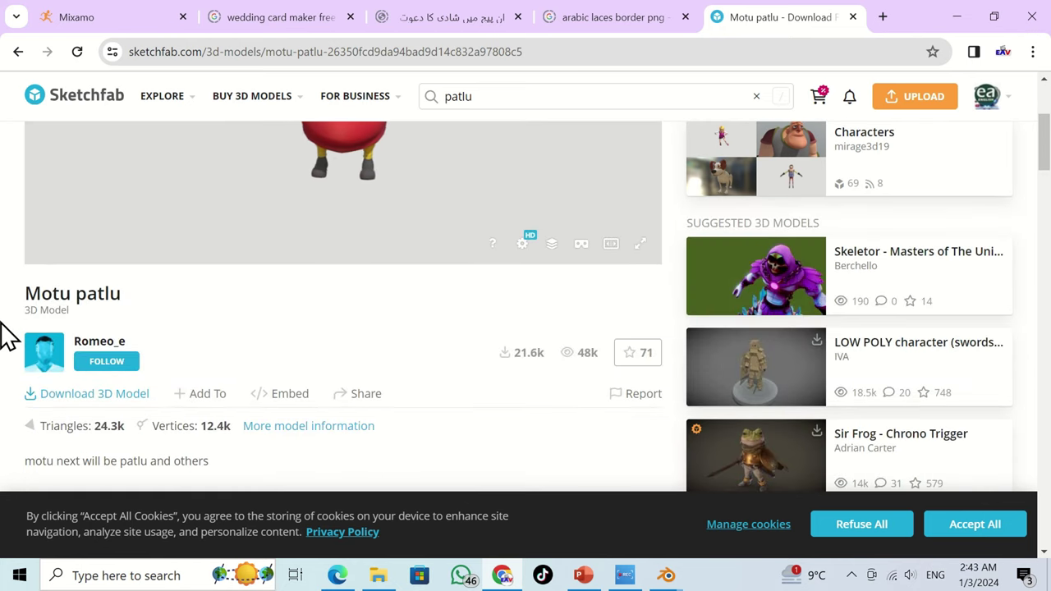
scroll(4, 332, "up", 3)
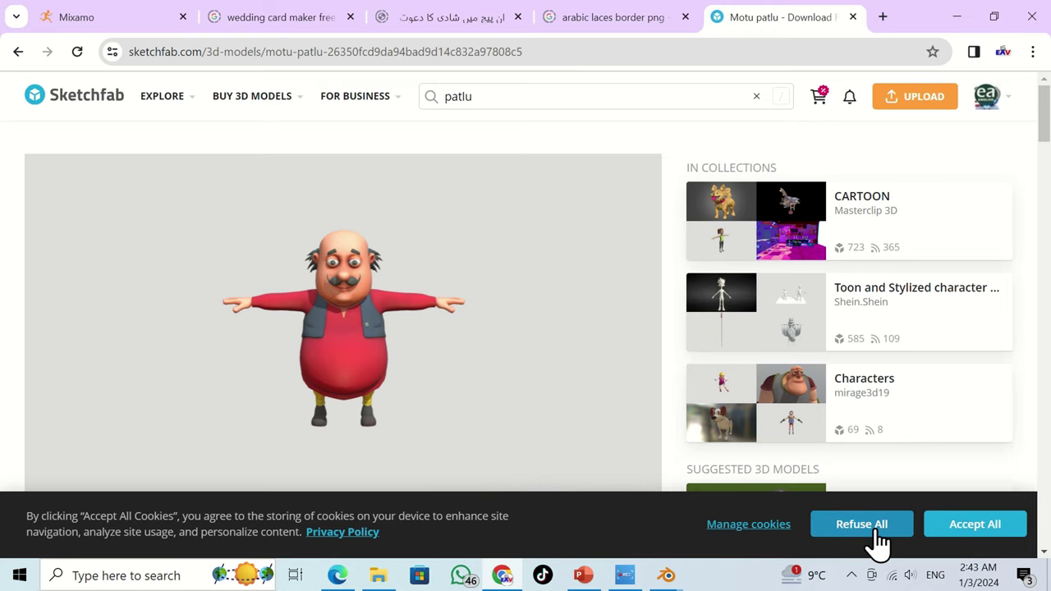
left_click(841, 532)
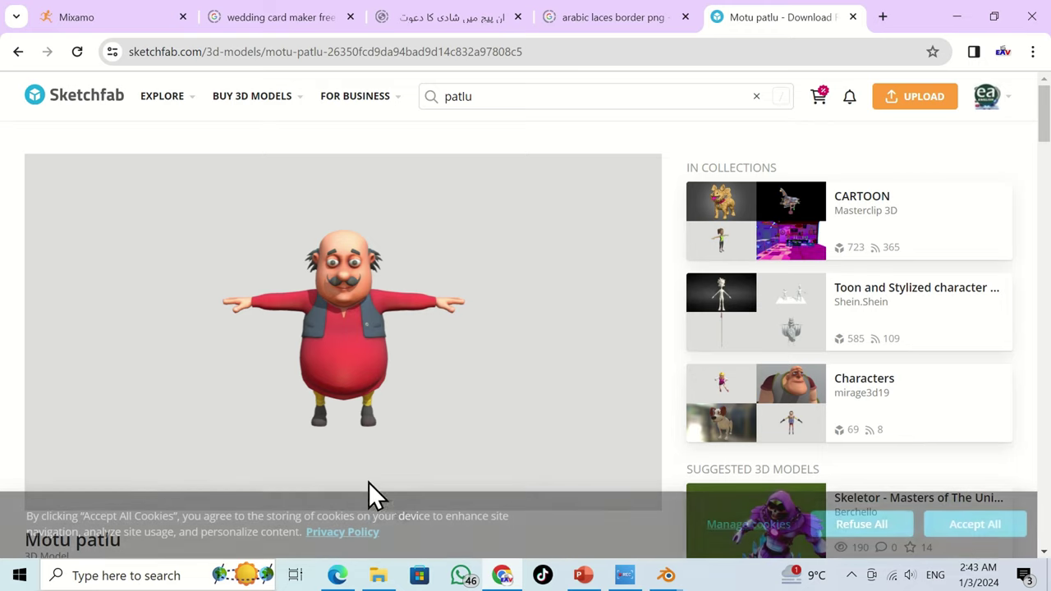
scroll(9, 503, "down", 2)
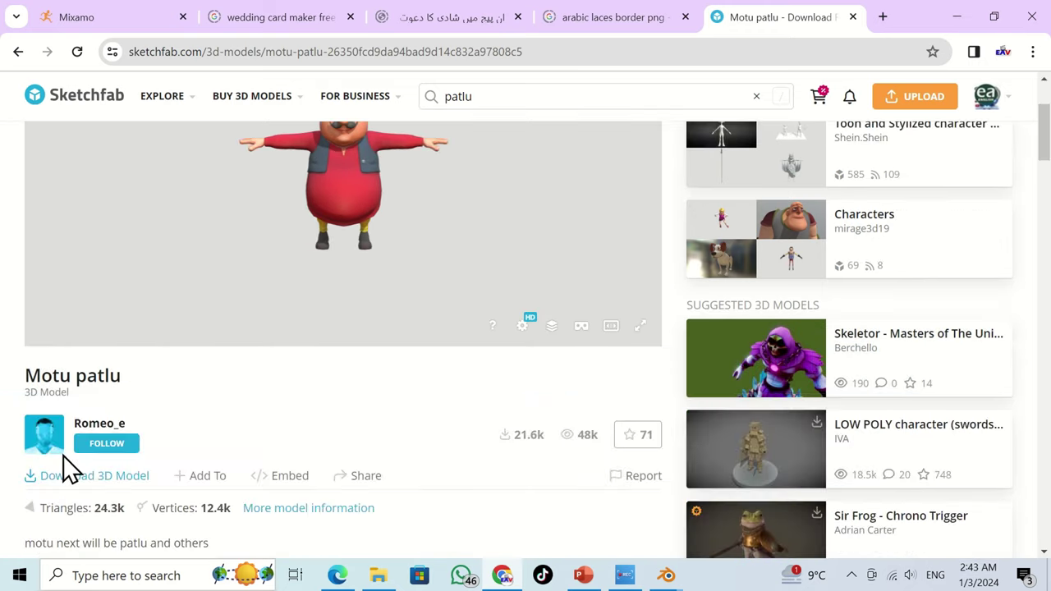
- Download the "Motu patlu" model in its original obj format and close the download options
left_click(103, 476)
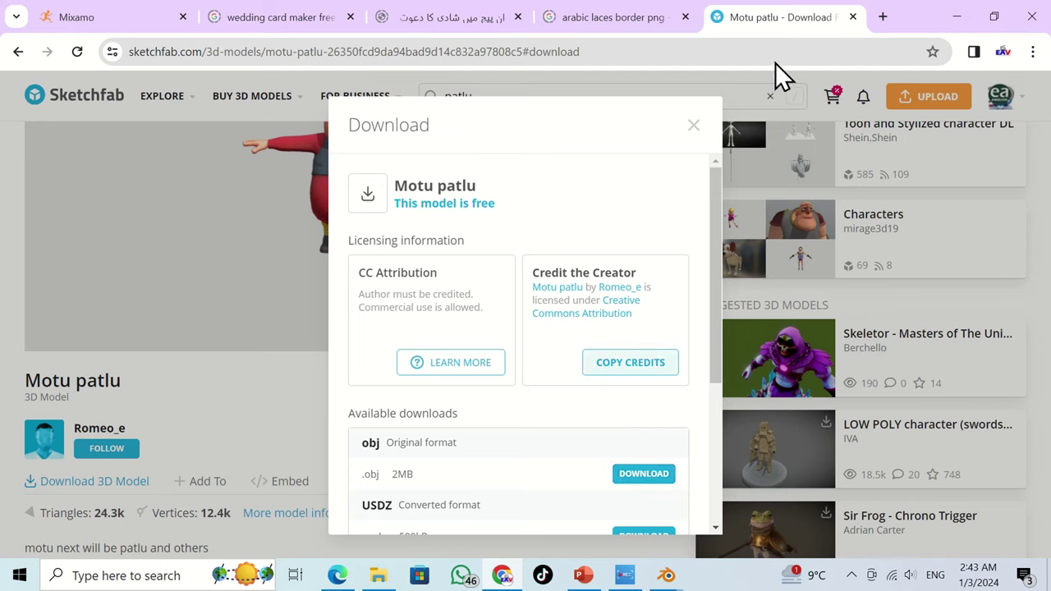
left_click(631, 483)
scroll(499, 481, "down", 2)
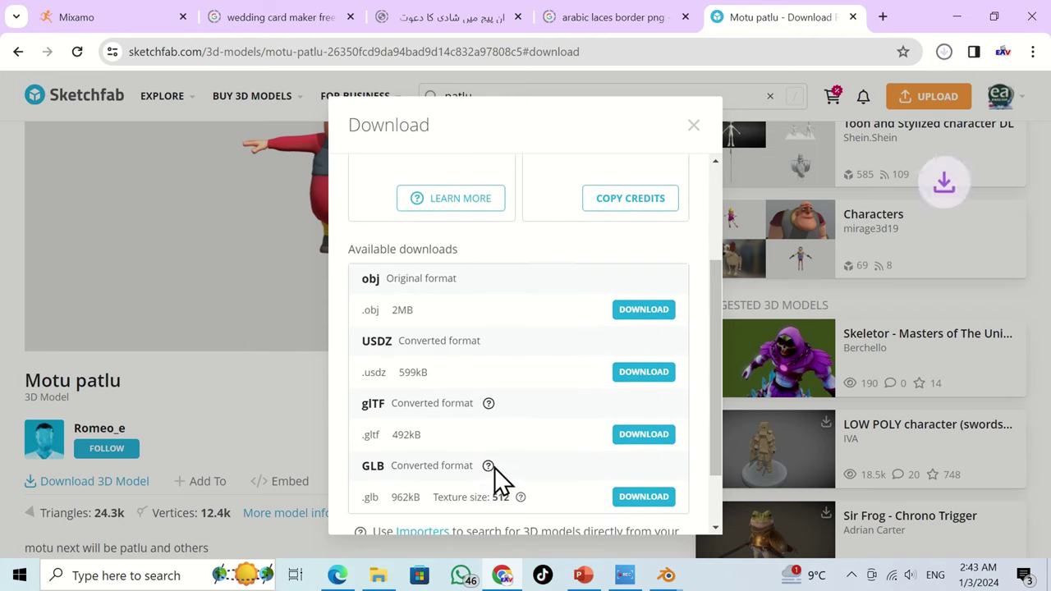
scroll(494, 476, "down", 1)
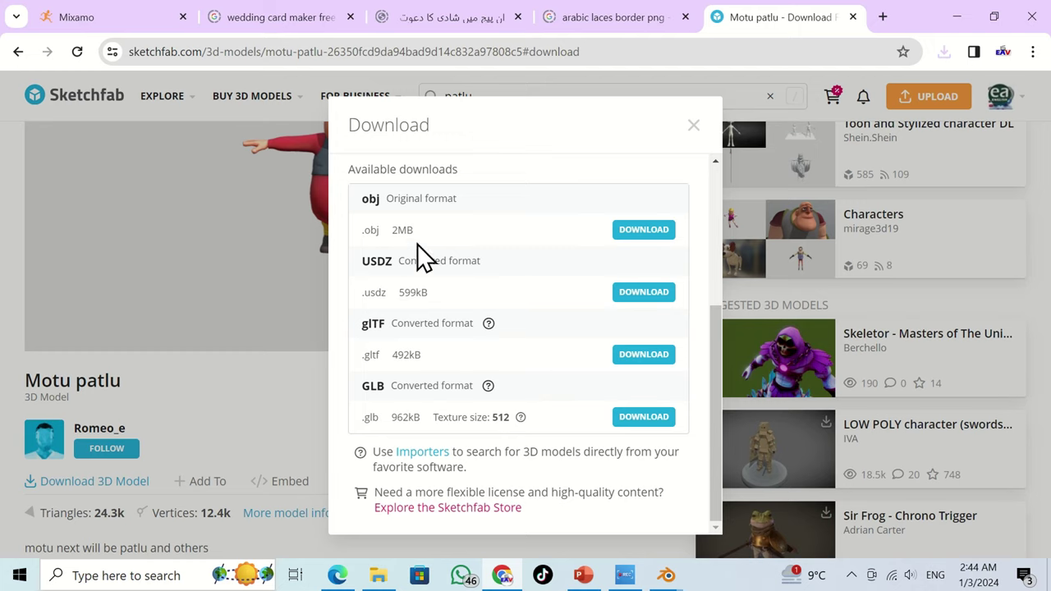
left_click_drag(365, 198, 440, 229)
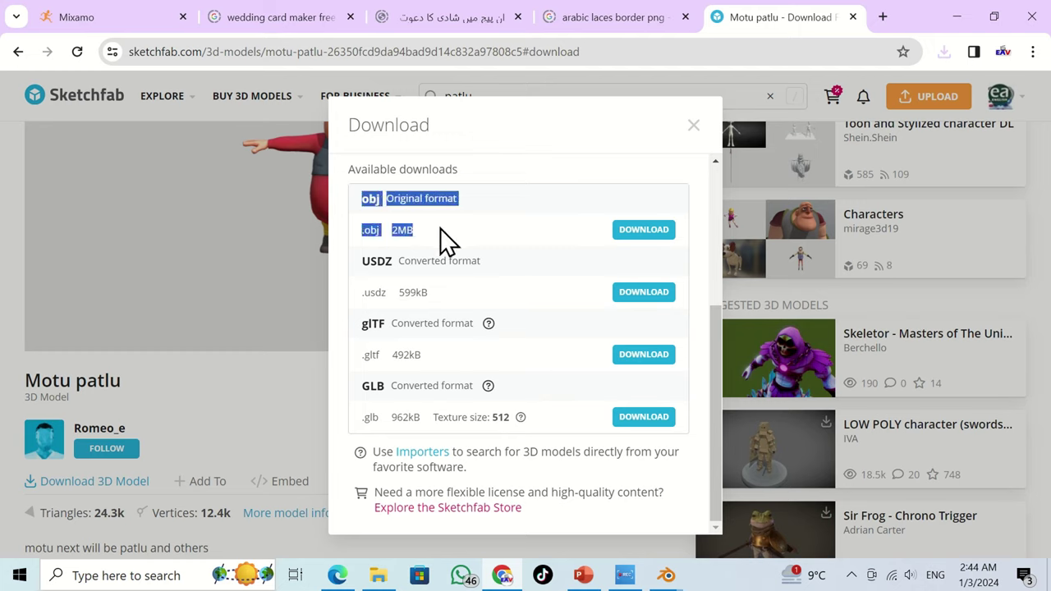
left_click_drag(594, 243, 652, 245)
left_click(694, 126)
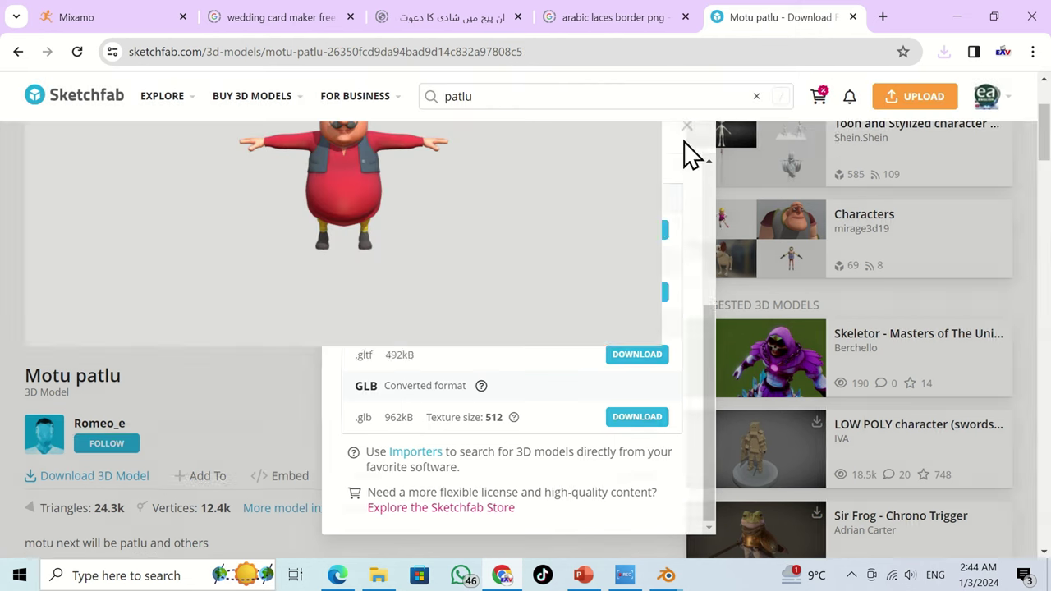
- Switch to Blender and place the 3D cursor on the open grass in front of the river
left_click(964, 15)
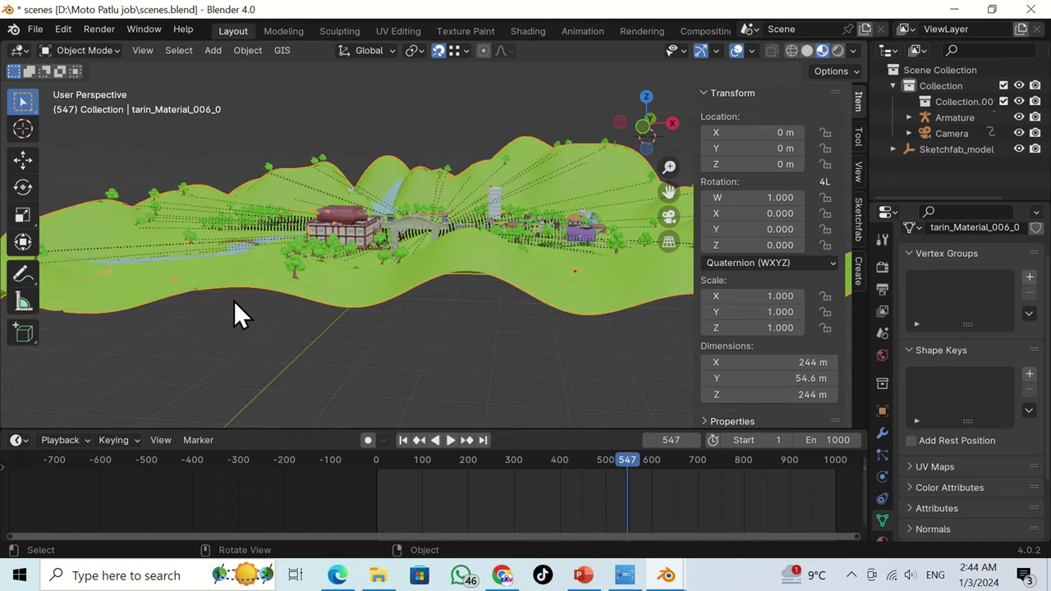
middle_click_drag(202, 300, 458, 352, "shift")
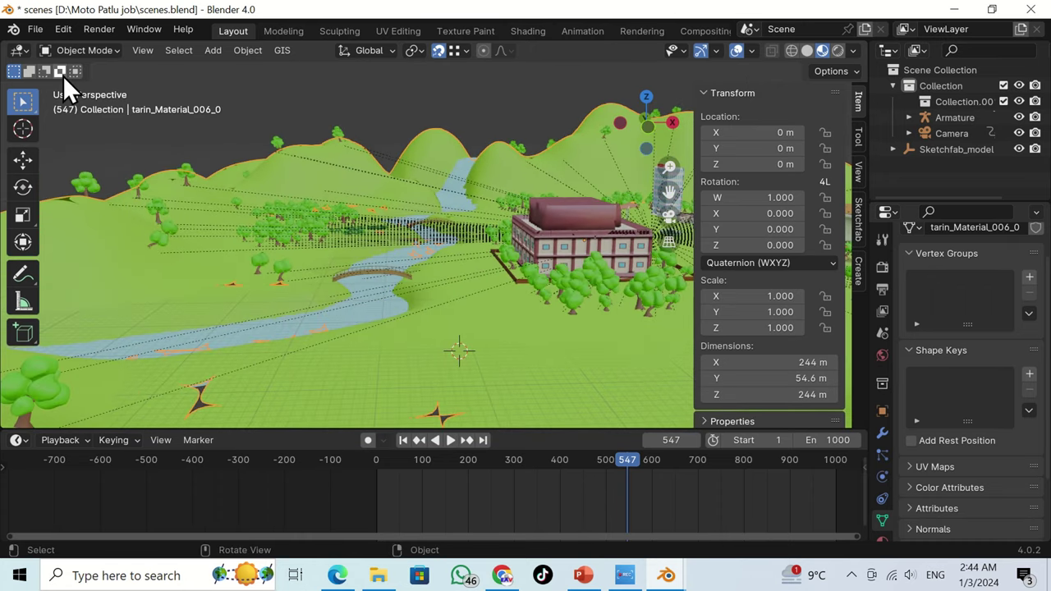
- Start a Wavefront (.obj) import and look for the model in the Motu Patlu village town folder in Downloads
left_click(37, 29)
mouse_move(119, 257)
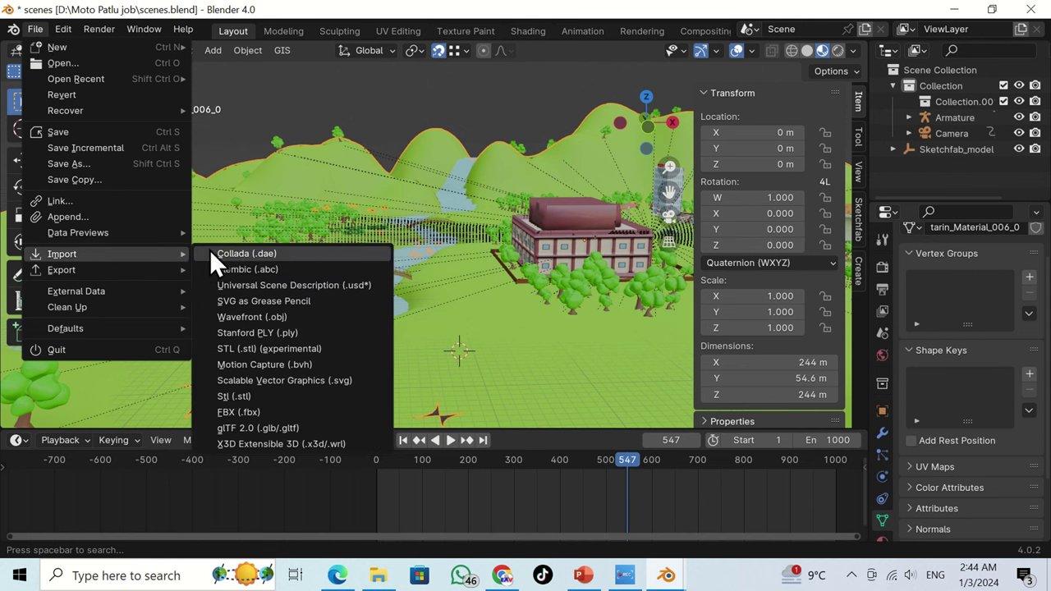
left_click(321, 323)
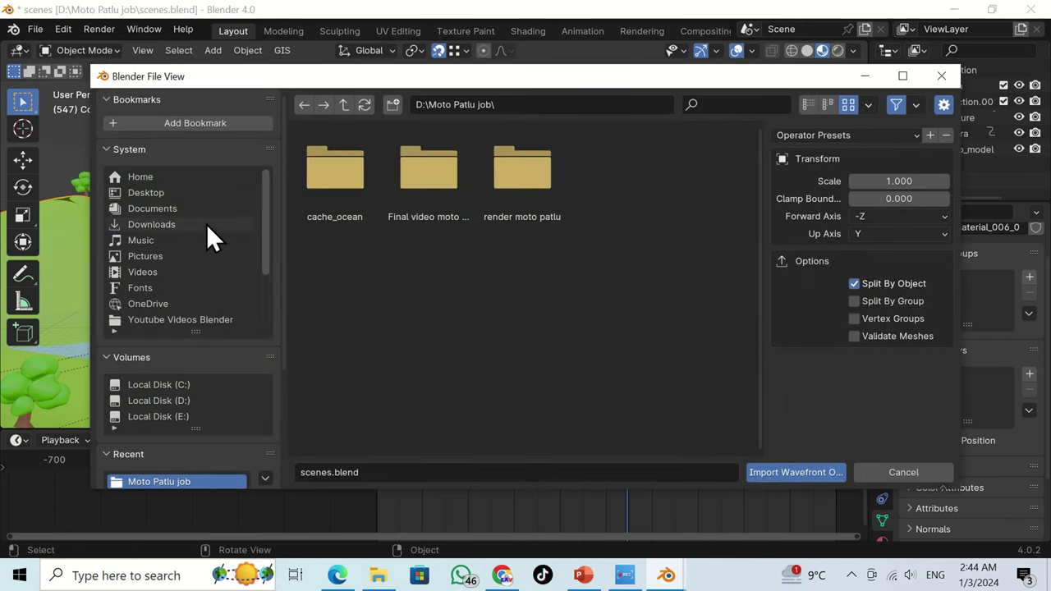
left_click(174, 228)
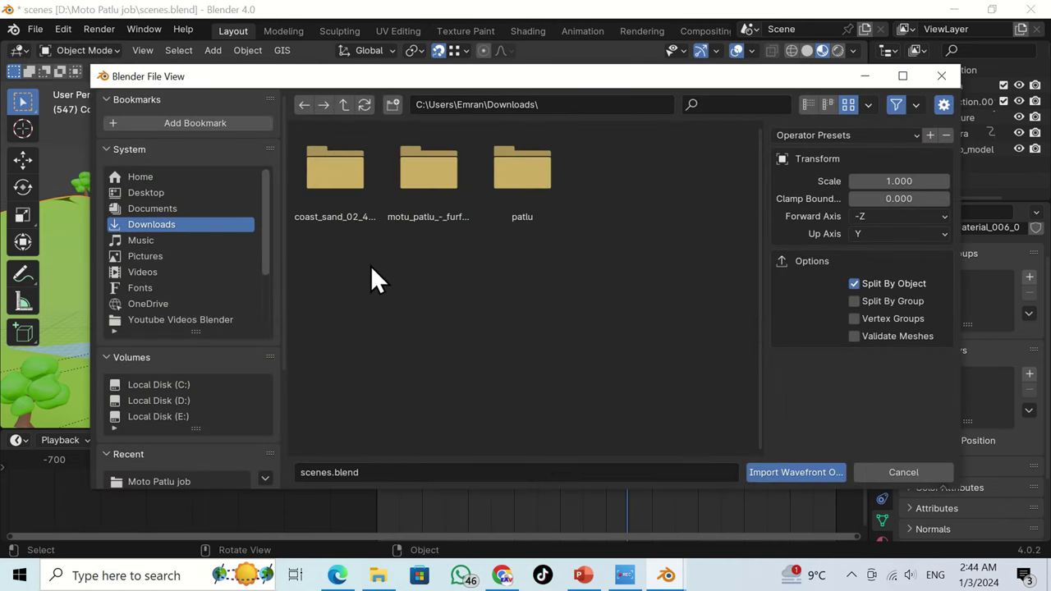
double_click(441, 215)
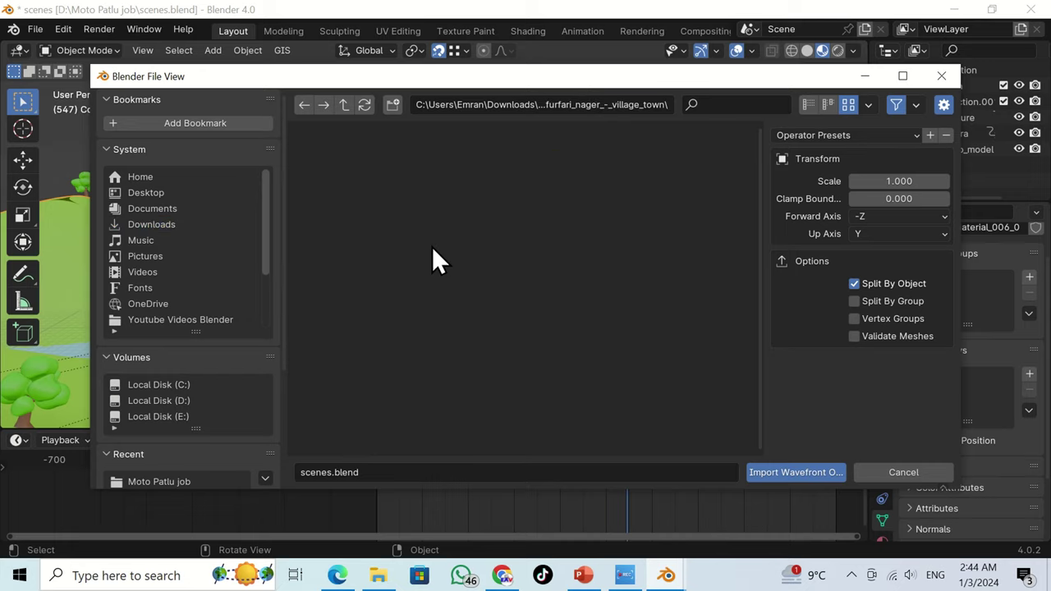
- Switch to File Explorer and extract the motu-patlu archive in Downloads into its own motu-patlu folder
left_click(379, 575)
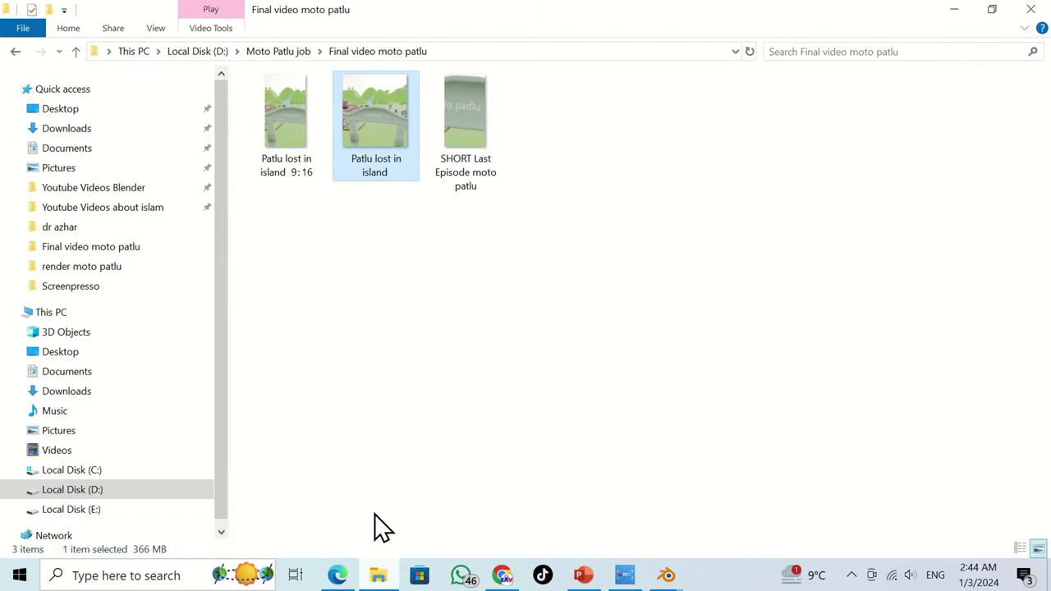
left_click(91, 128)
left_click(353, 181)
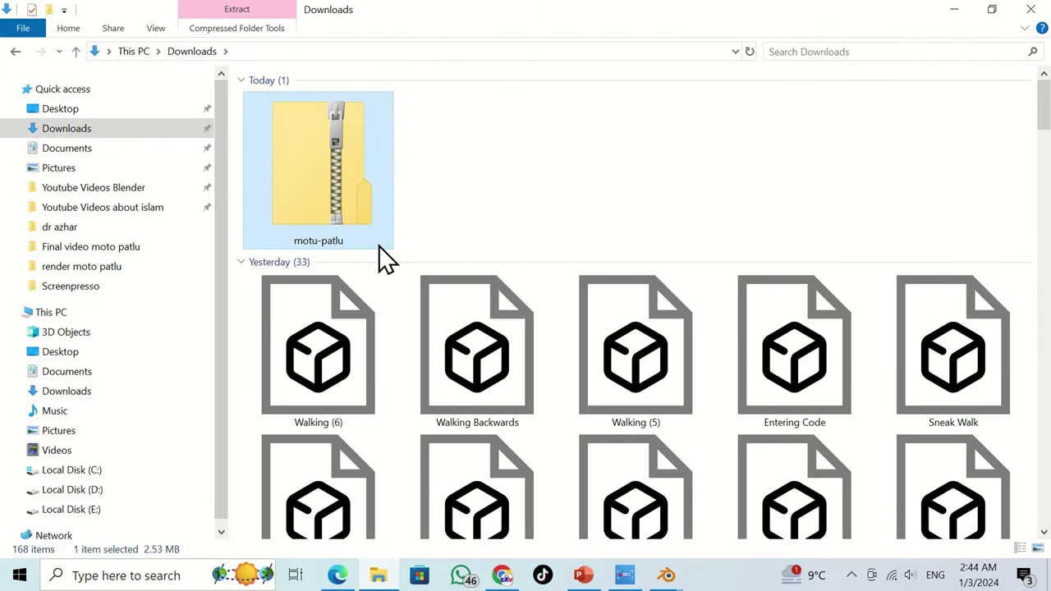
right_click(368, 195)
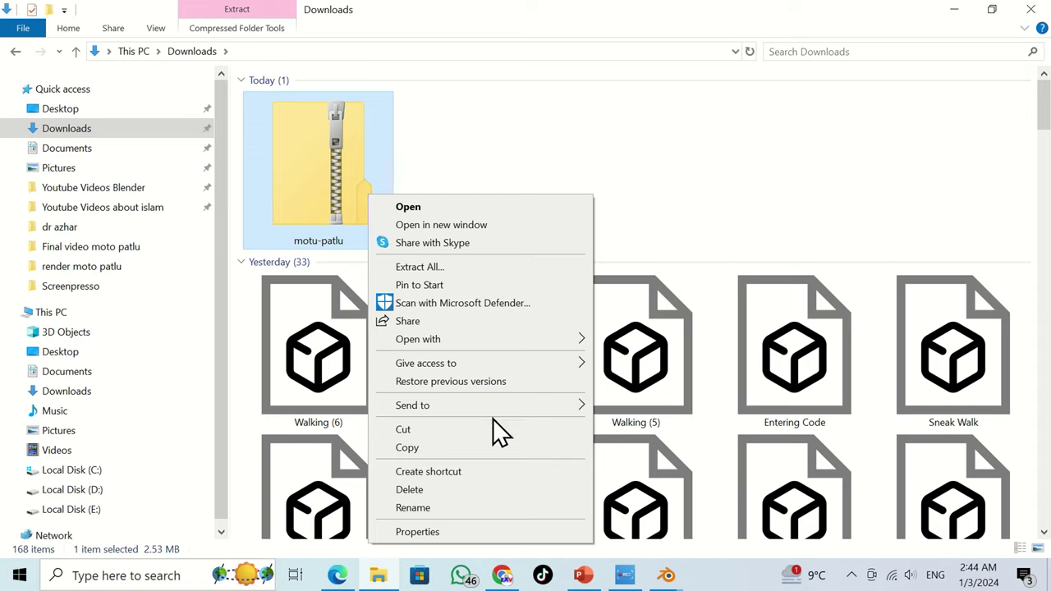
mouse_move(522, 406)
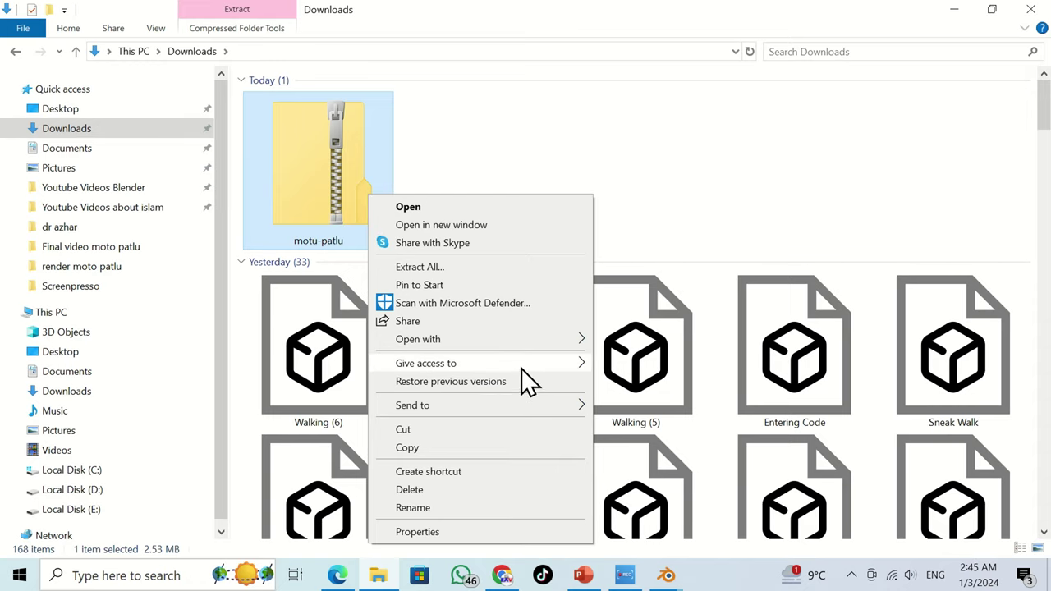
mouse_move(530, 361)
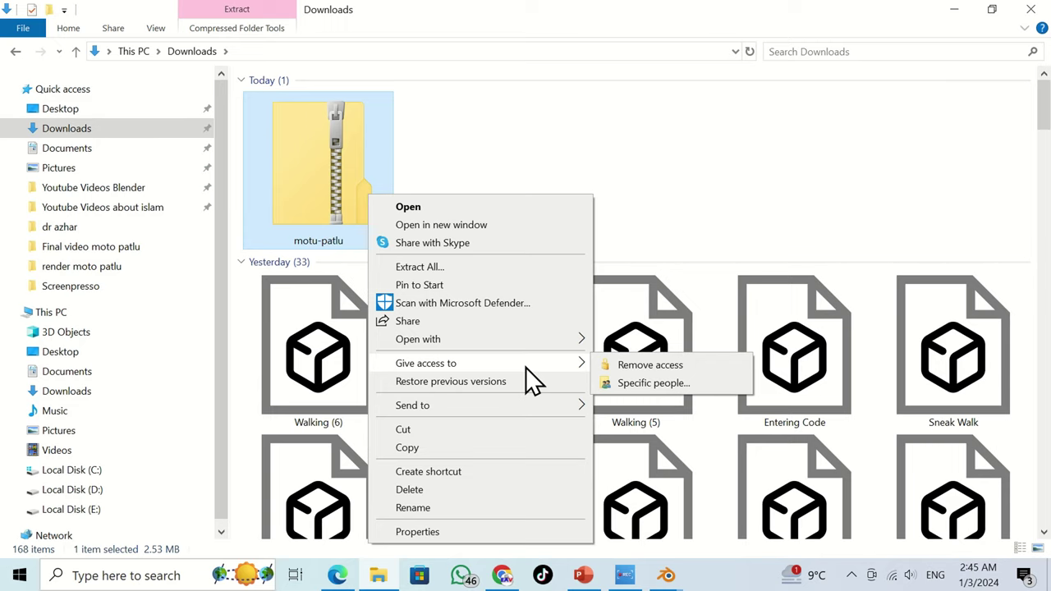
left_click(463, 268)
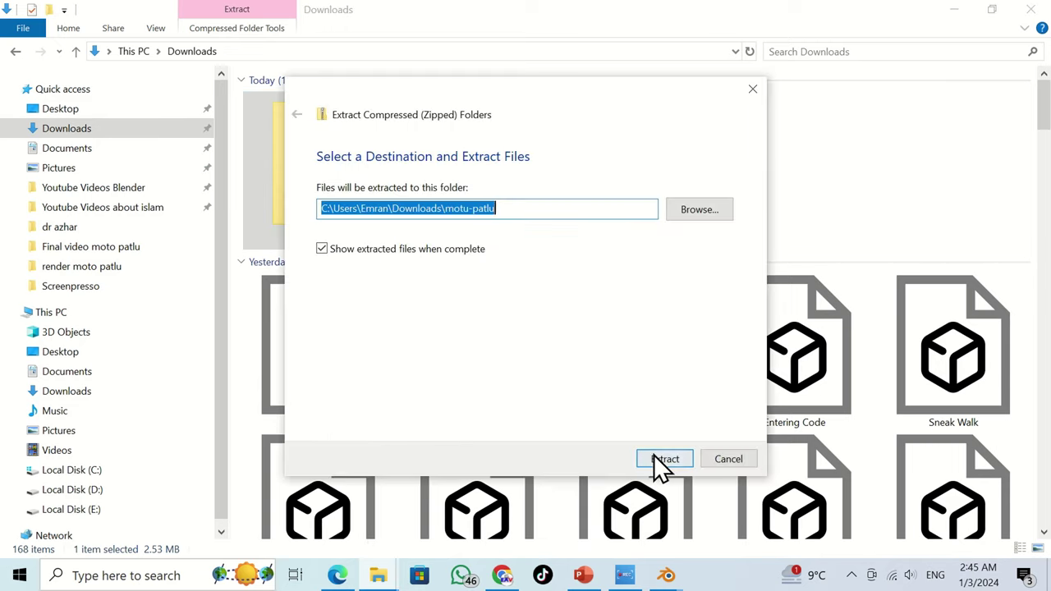
left_click(655, 457)
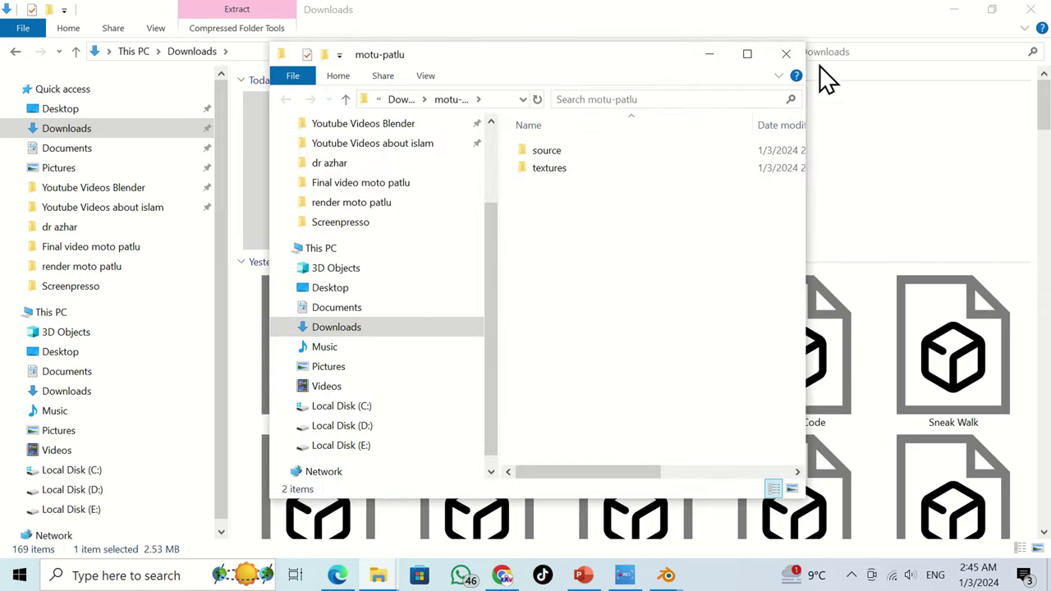
left_click(786, 54)
- Extract the Motu archive inside the motu-patlu source folder into a Motu subfolder
double_click(488, 197)
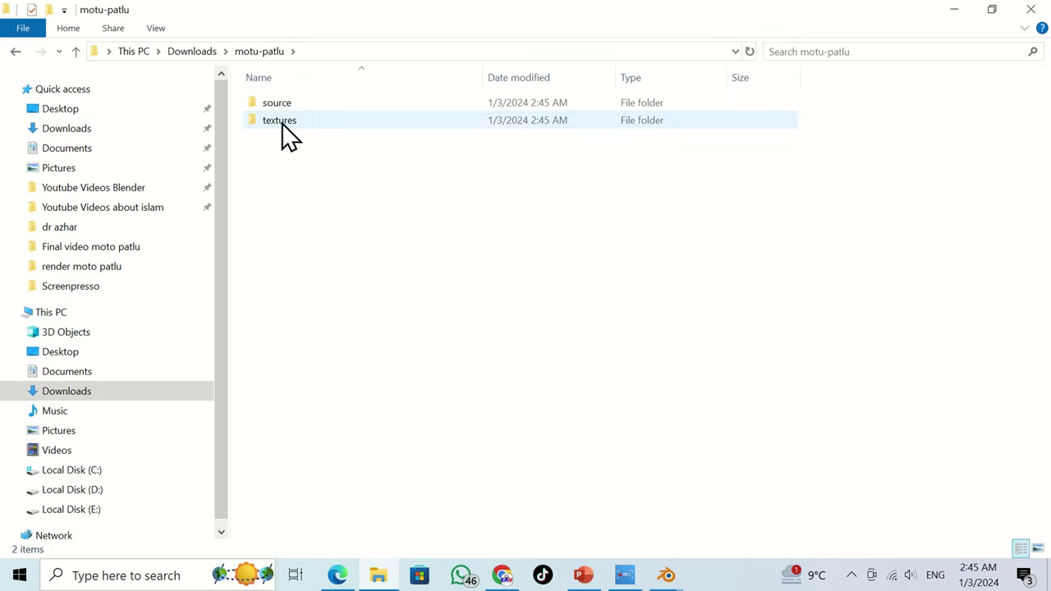
double_click(321, 110)
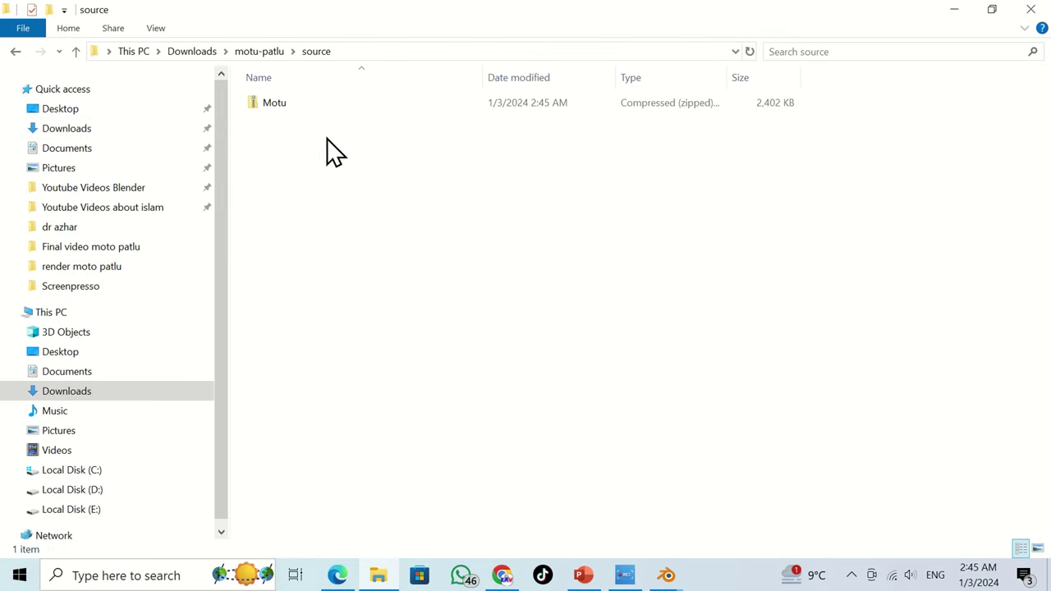
left_click(310, 103)
right_click(310, 103)
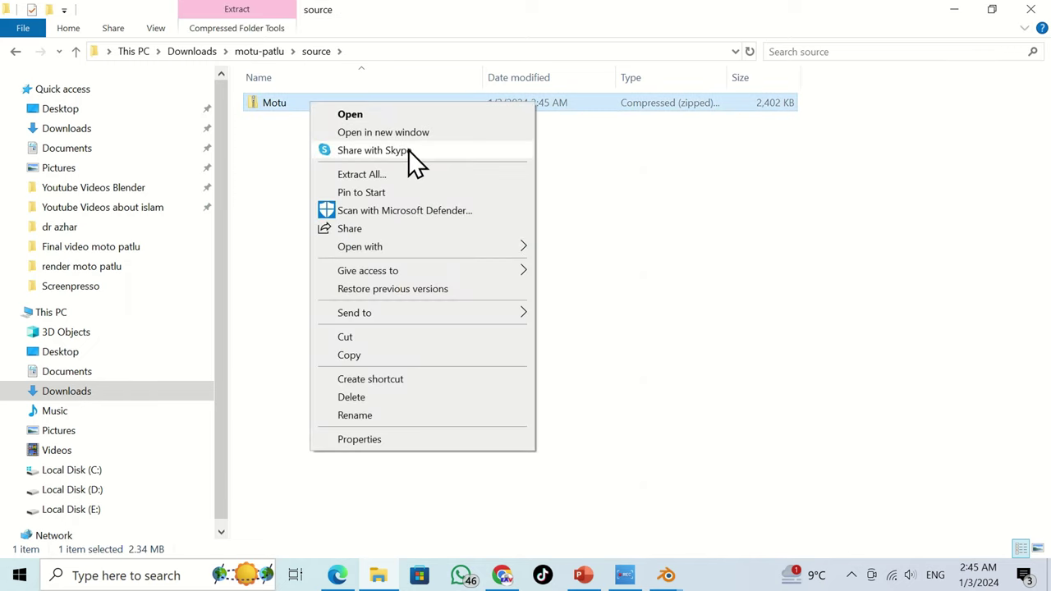
left_click(409, 180)
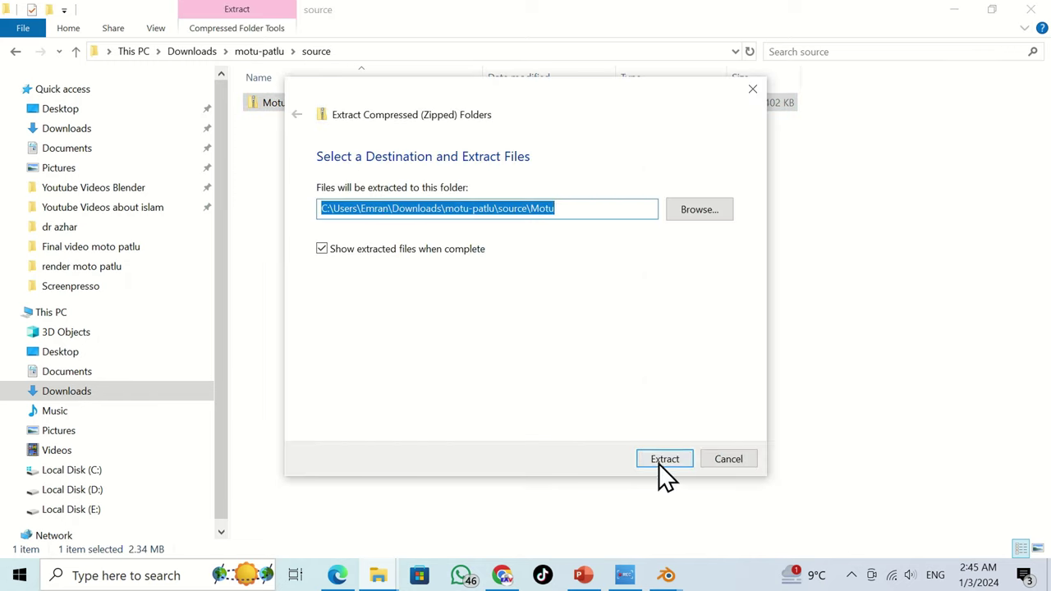
left_click(663, 459)
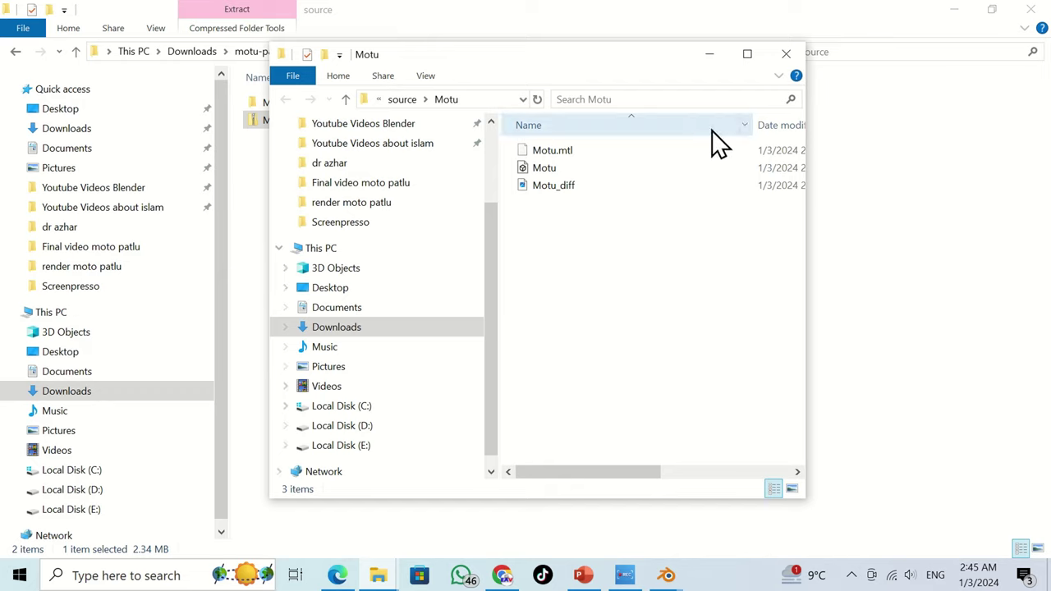
left_click(795, 57)
- Open Motu.obj from the extracted Motu folder in 3D Viewer, inspect the character from several angles and close the viewer
double_click(347, 109)
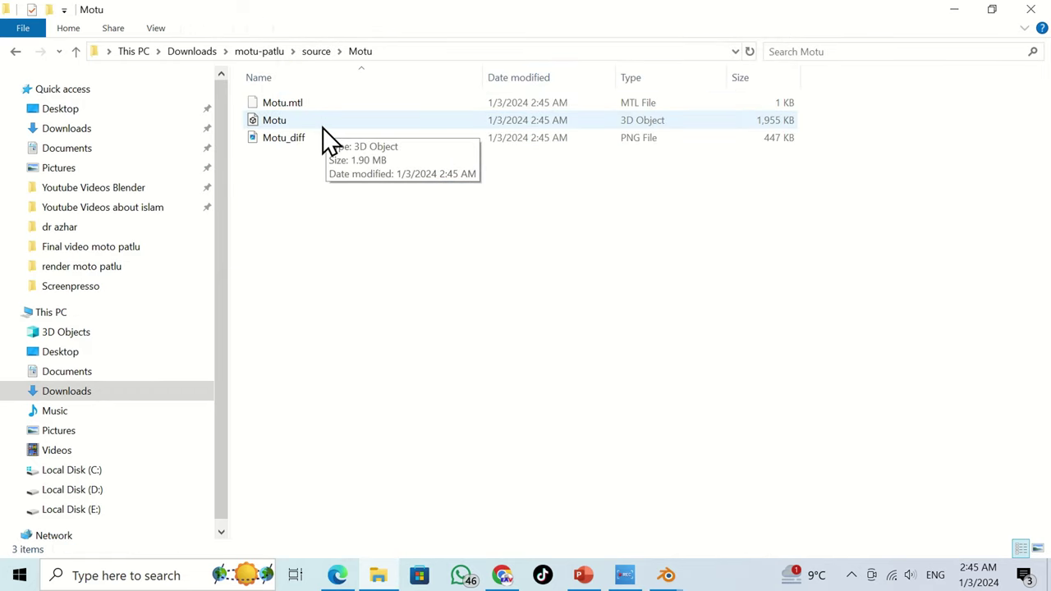
double_click(325, 123)
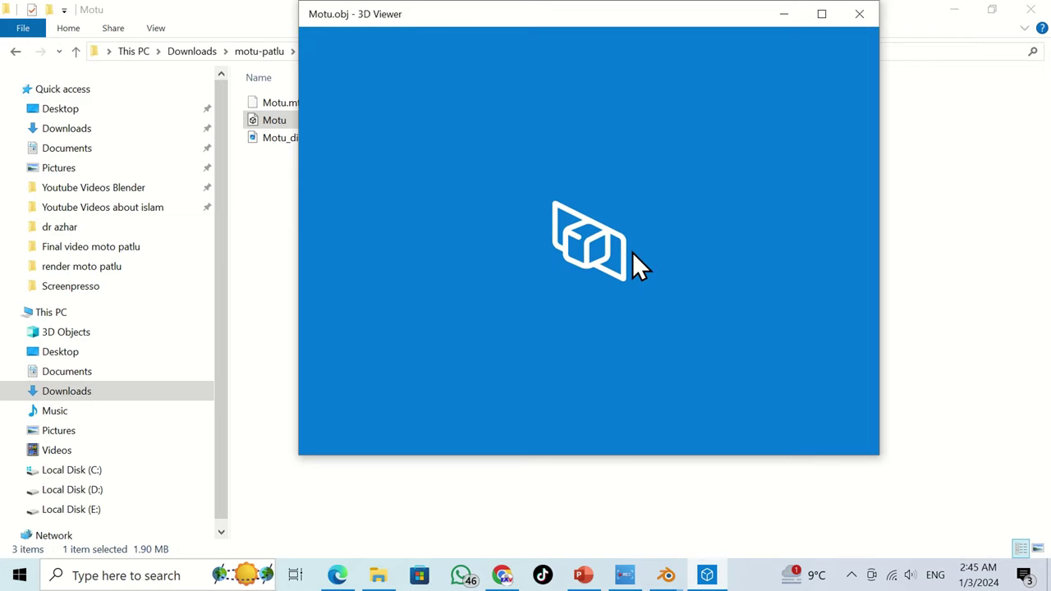
scroll(607, 246, "up", 5)
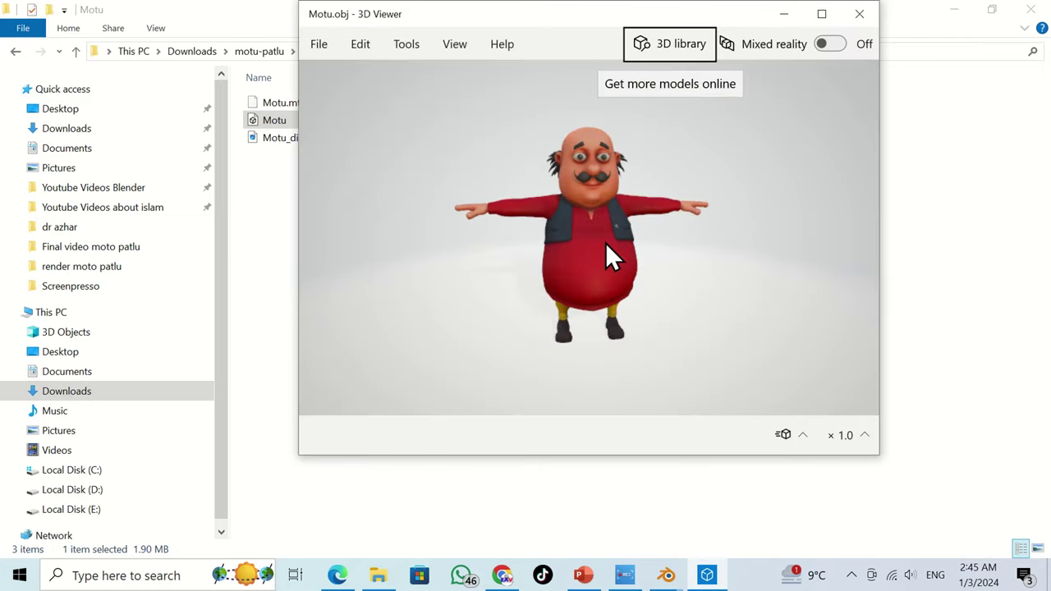
left_click_drag(607, 211, 715, 228)
scroll(715, 227, "down", 4)
left_click_drag(640, 210, 657, 193)
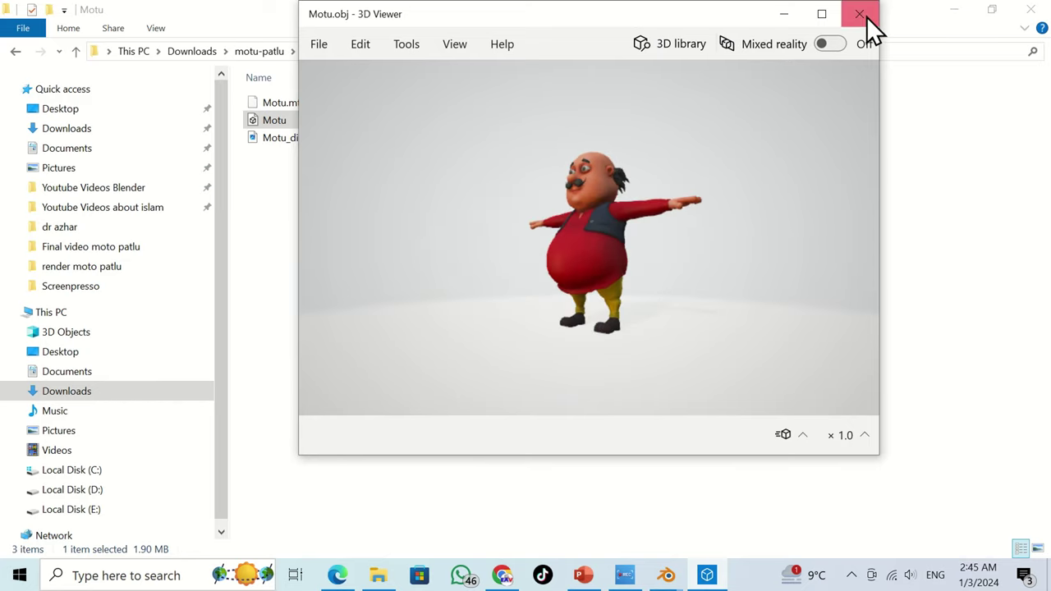
left_click(862, 15)
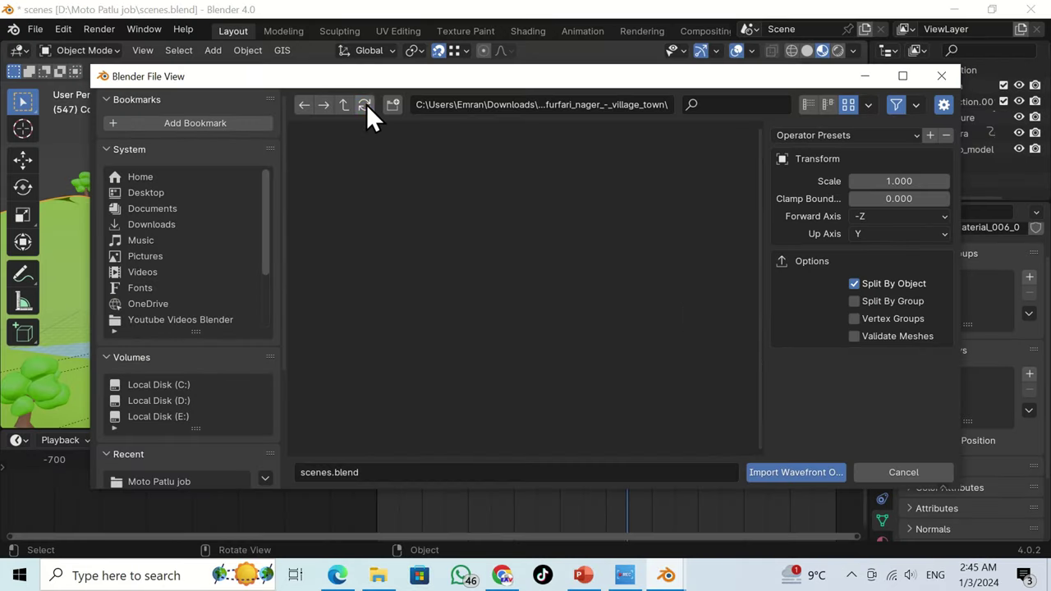
- Switch to Blender and import Motu.mtl and Motu.obj from the motu-patlu source\Motu folder in Downloads
left_click(344, 105)
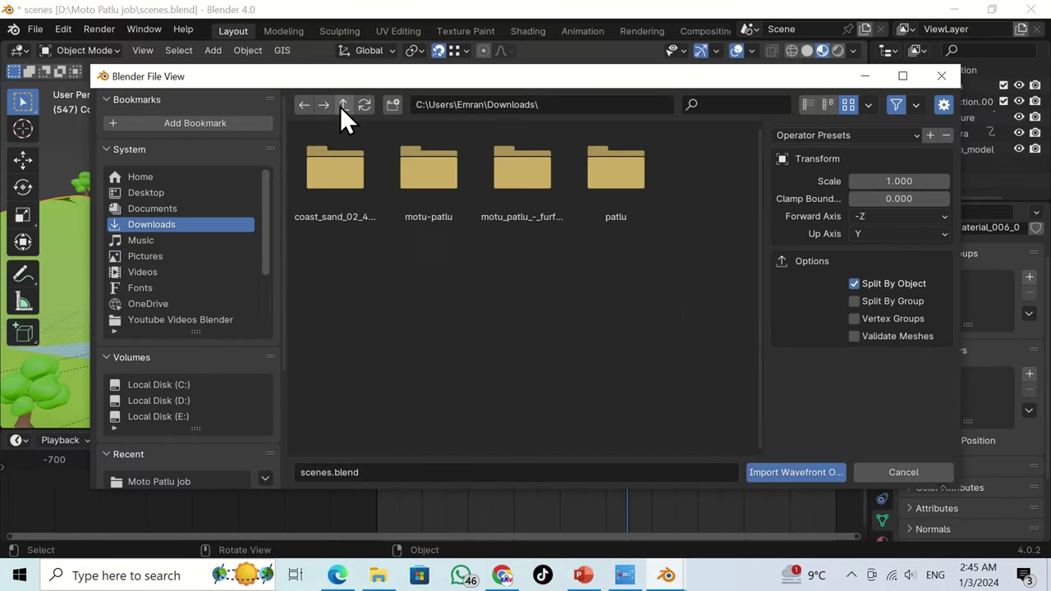
left_click(187, 210)
left_click(187, 223)
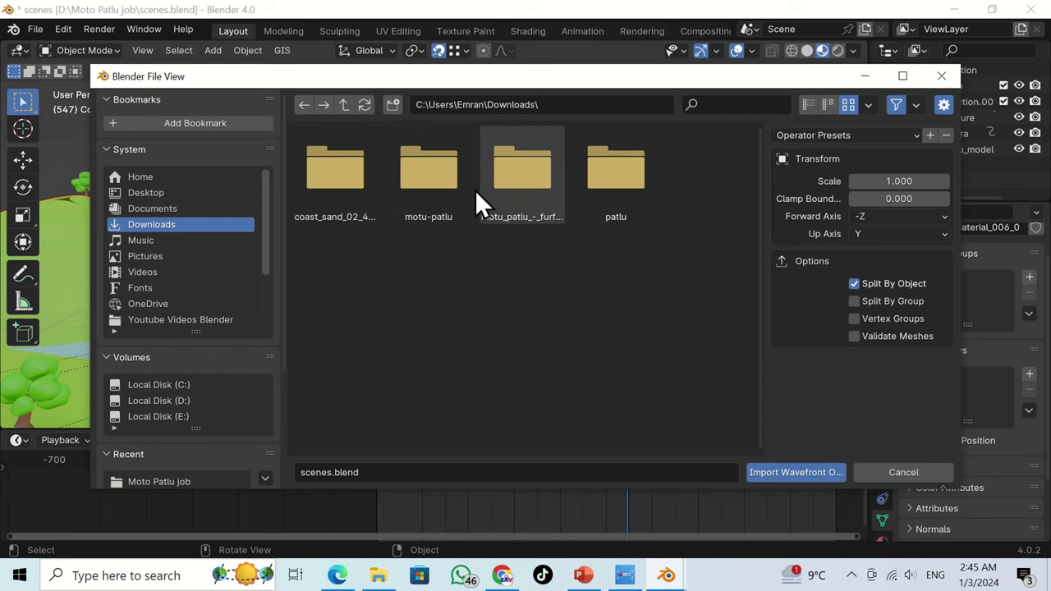
double_click(443, 188)
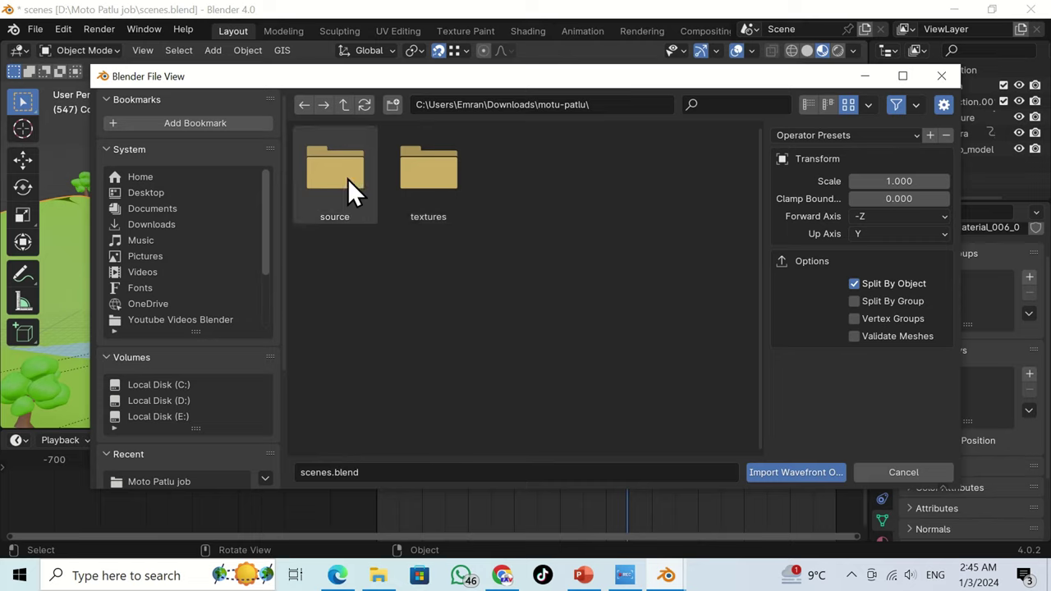
double_click(347, 178)
double_click(354, 188)
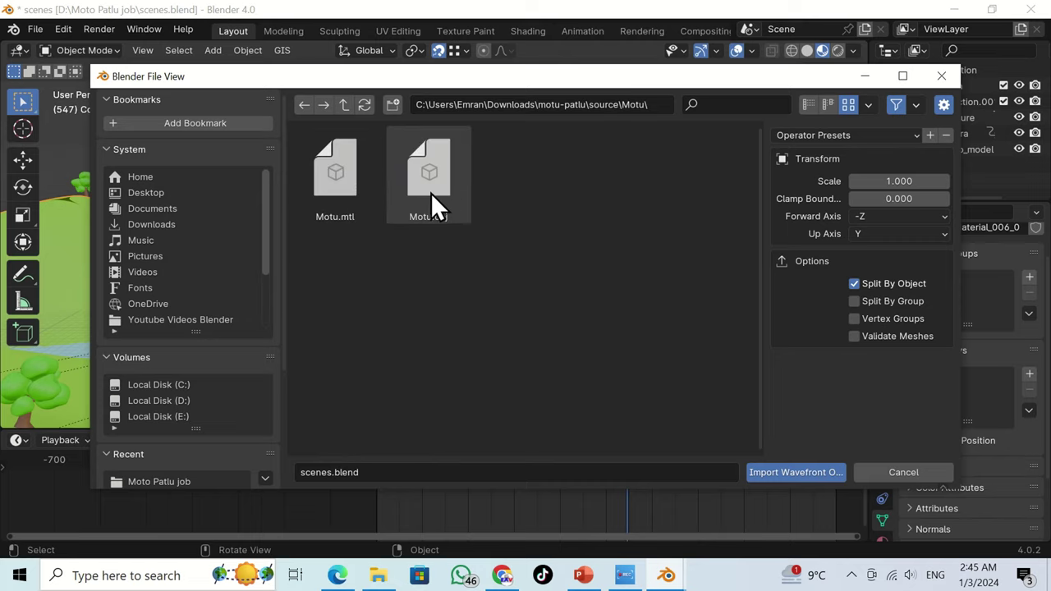
left_click_drag(451, 261, 341, 204)
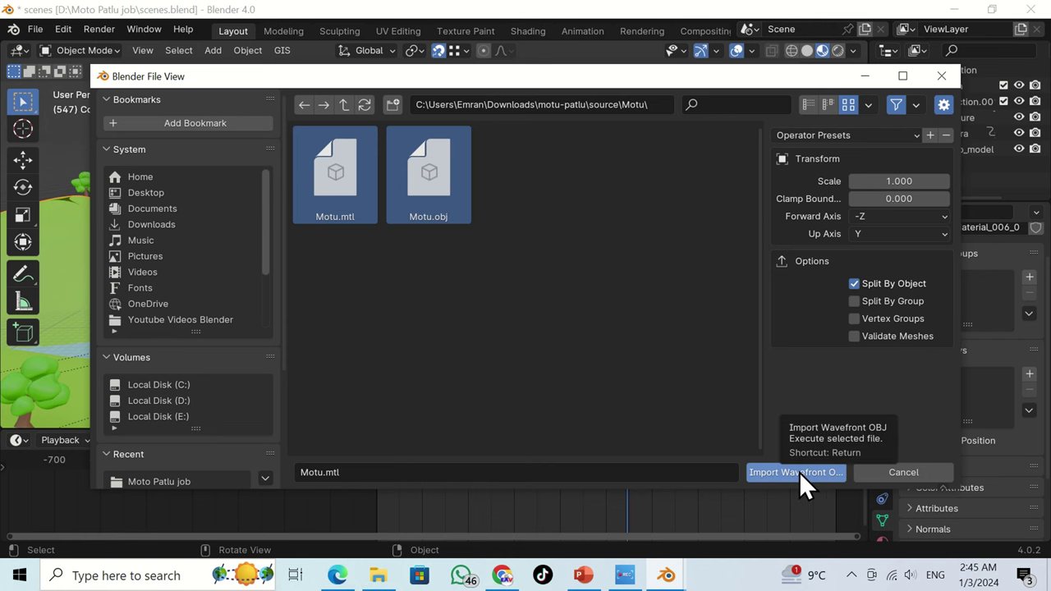
left_click(827, 473)
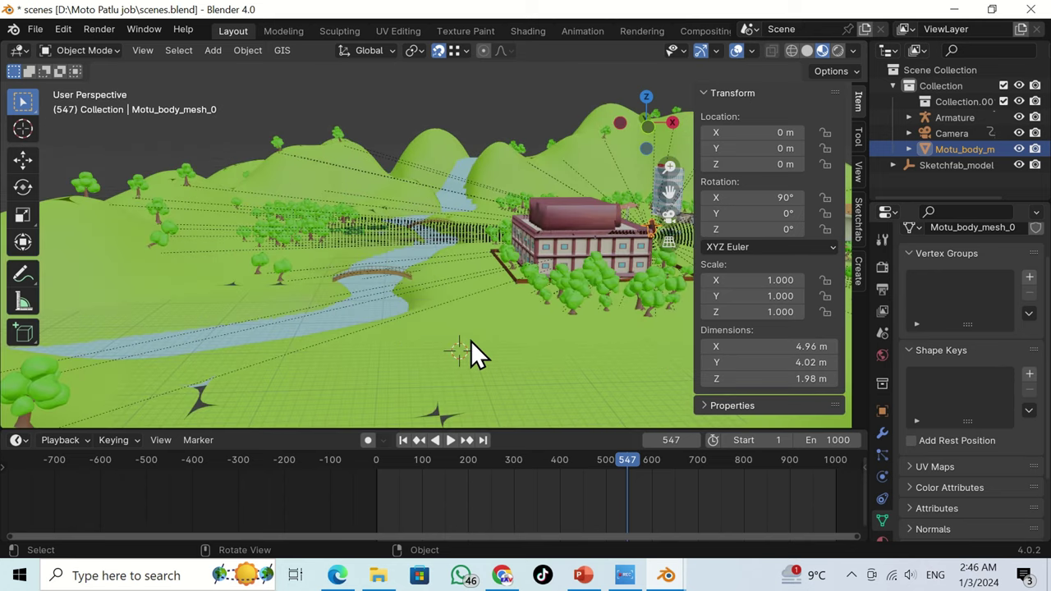
- Snap the imported Motu character to the 3D cursor on the grass
key("shift+s")
left_click(471, 249)
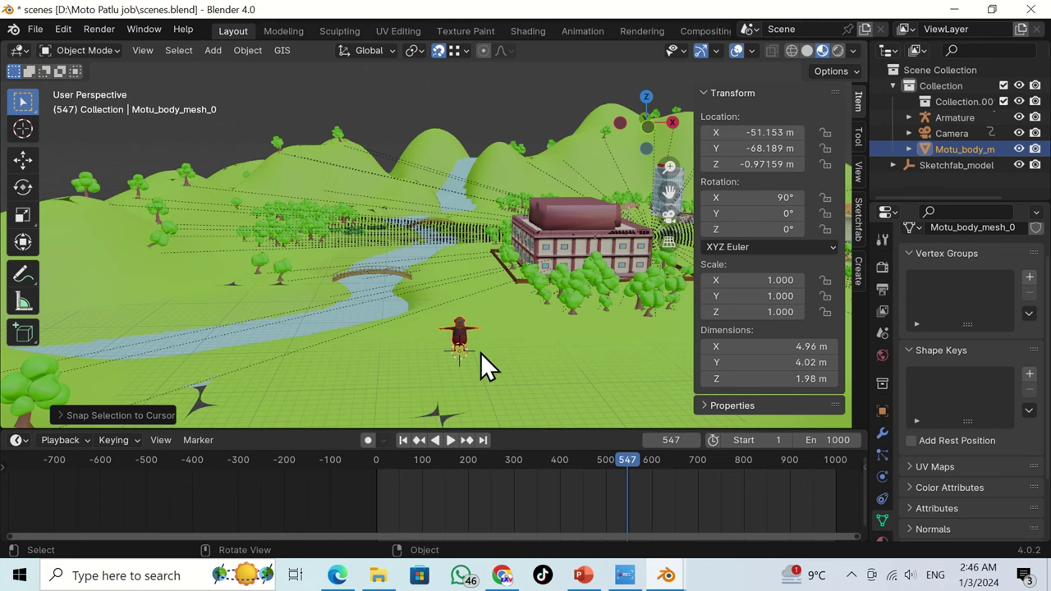
- Rotate the Motu character 90° about the global Z axis and repeat the rotation twice, to 270° in total
middle_click_drag(480, 353, 702, 107, "ctrl")
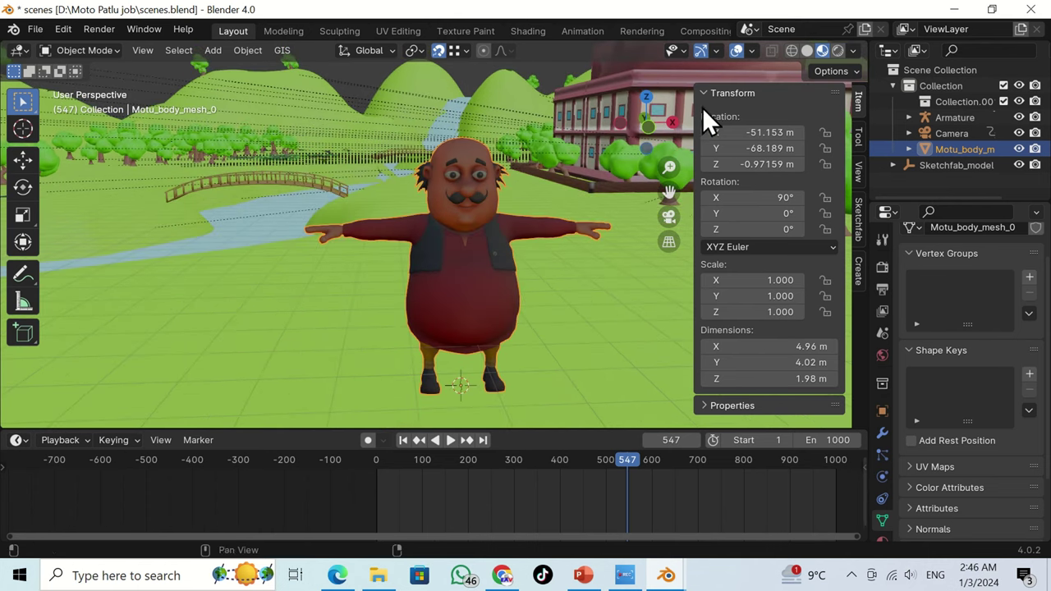
middle_click_drag(756, 79, 518, 244)
key("KP_Decimal")
middle_click_drag(270, 230, 458, 237)
type("rz")
type("90")
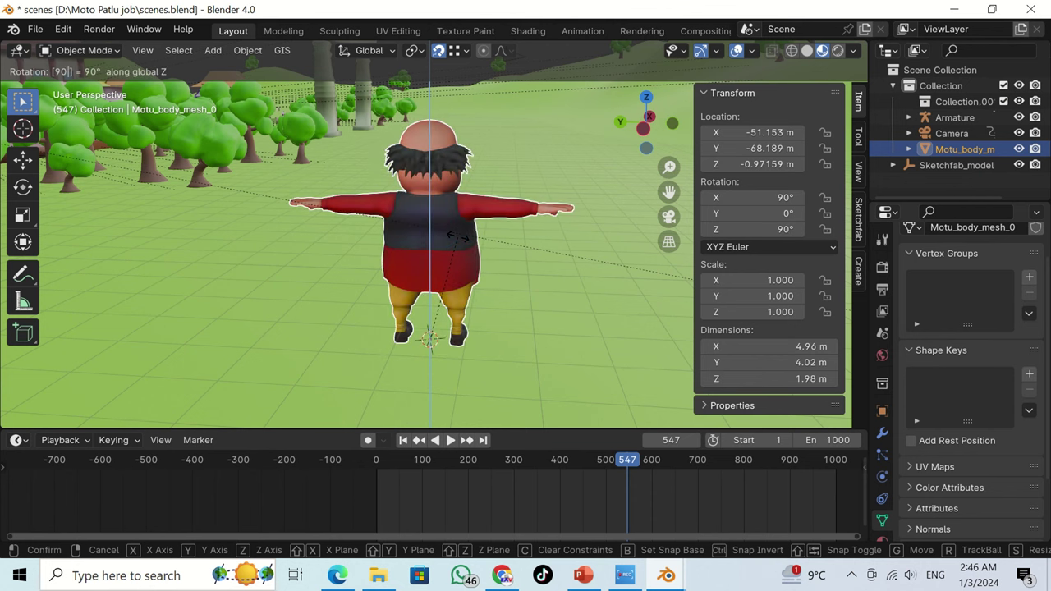
key("Return")
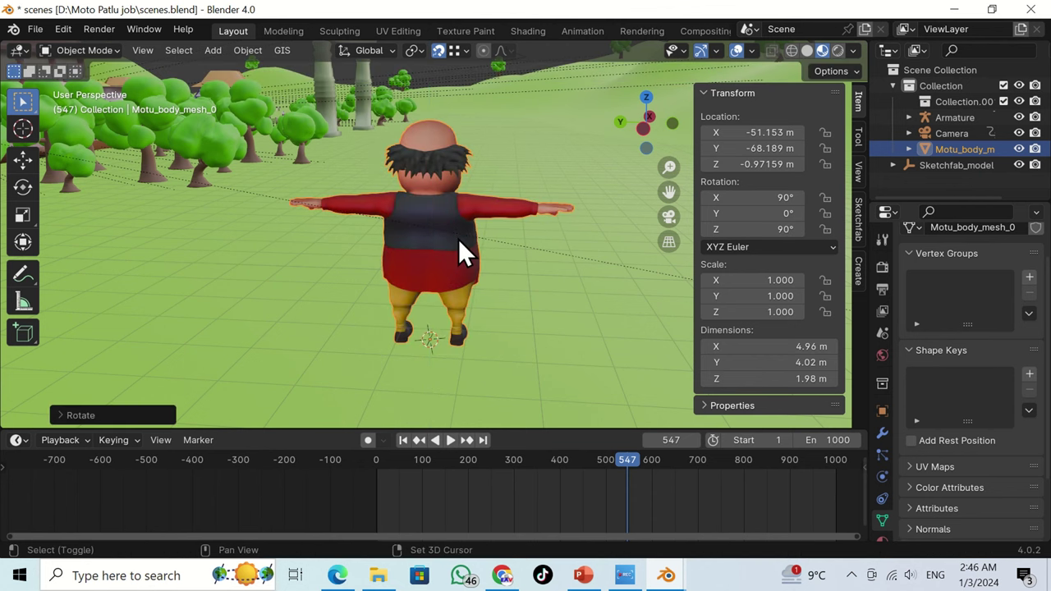
key("shift+r")
key("shift+r")
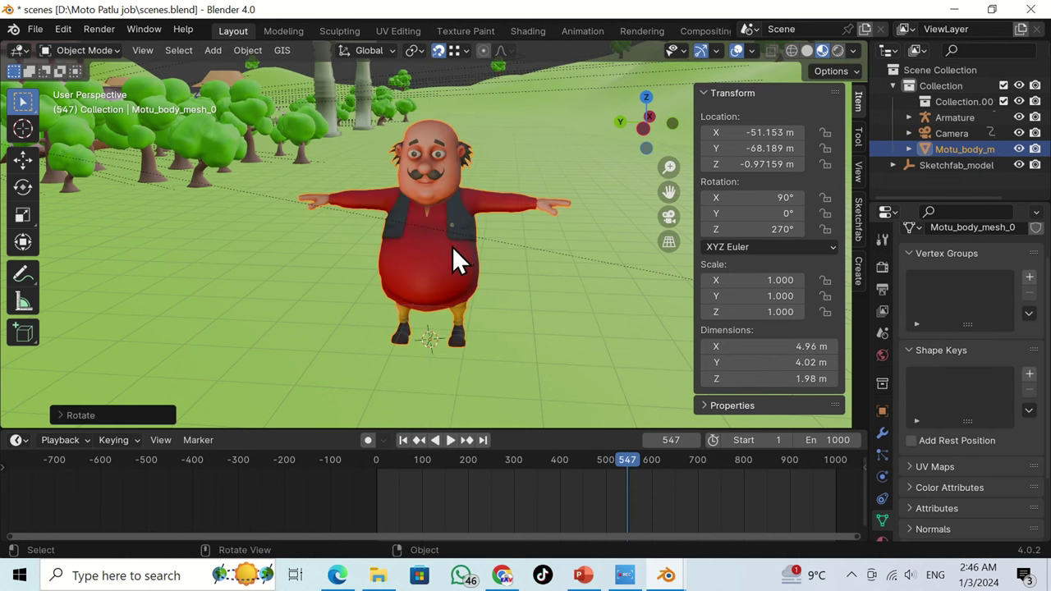
- Expand the Motu body object's hierarchy in the outliner and display its material settings
middle_click_drag(452, 246, 521, 225)
scroll(473, 248, "up", 2)
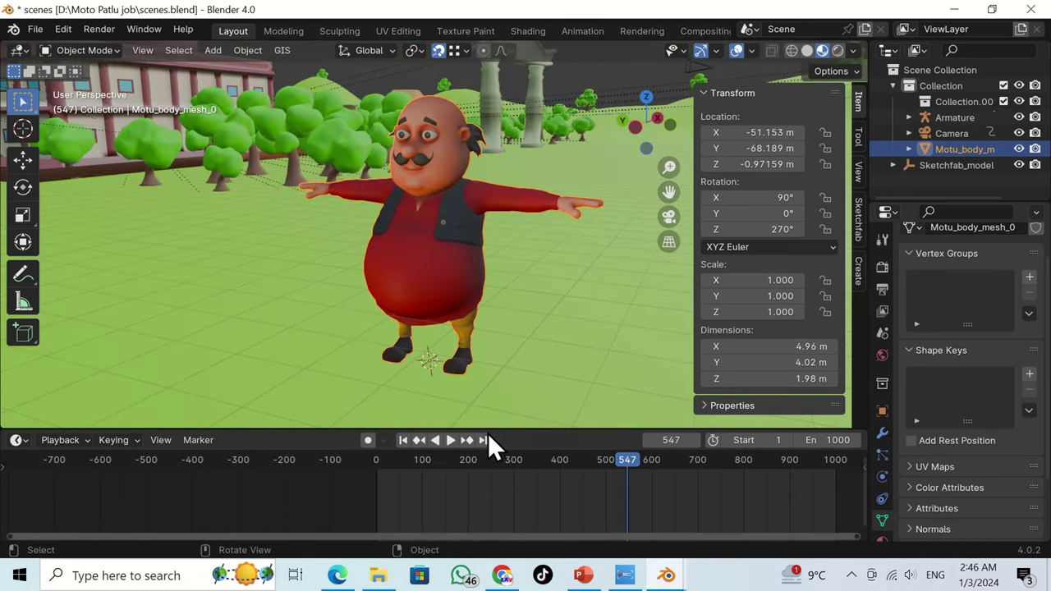
left_click(907, 148)
left_click(935, 163)
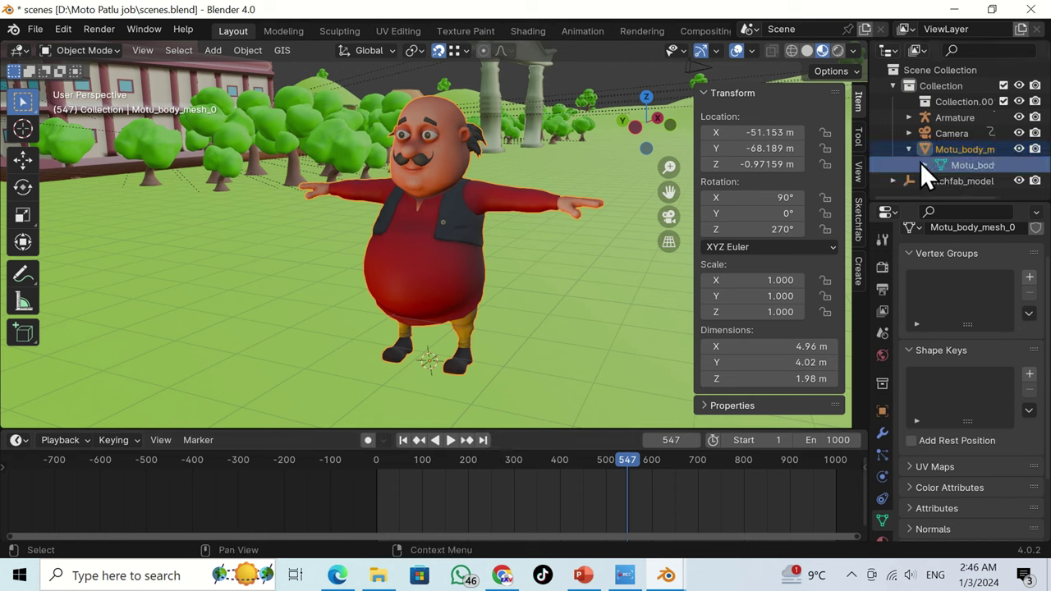
left_click(923, 165)
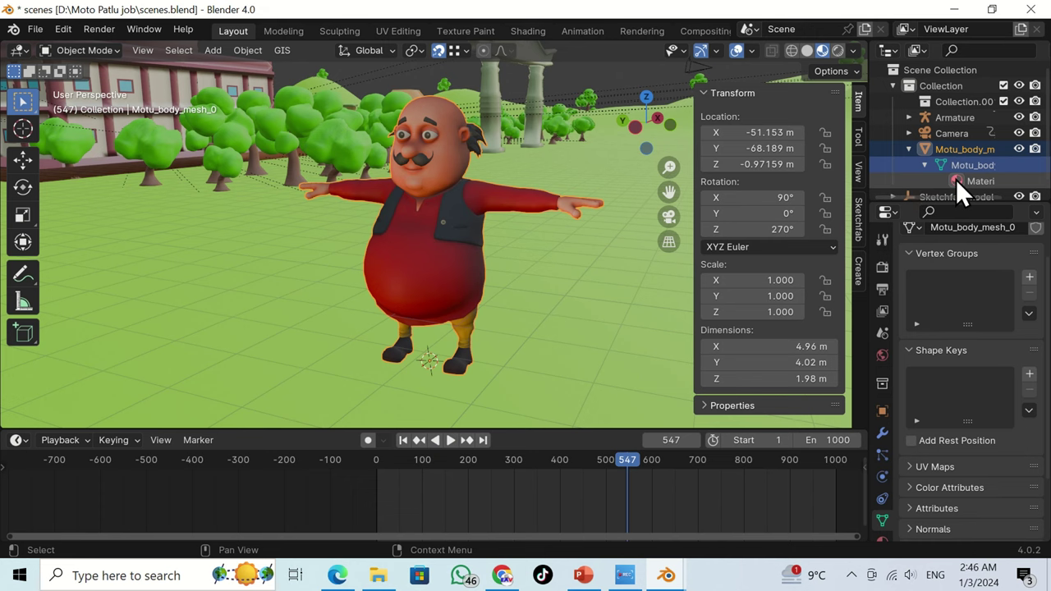
left_click(955, 179)
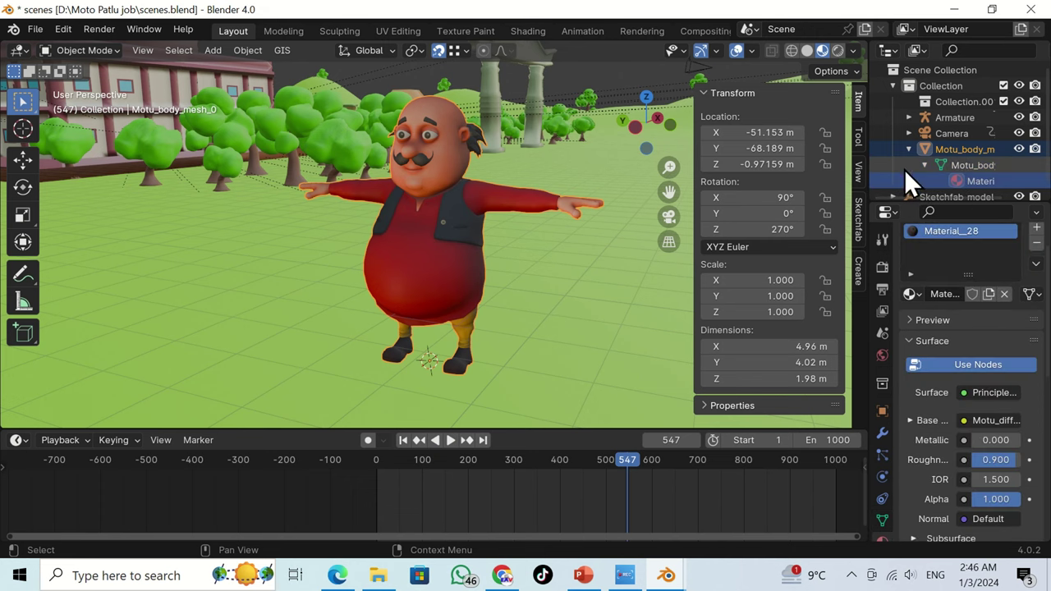
- Compare the Motu character in solid shading and material preview from several angles
left_click(806, 50)
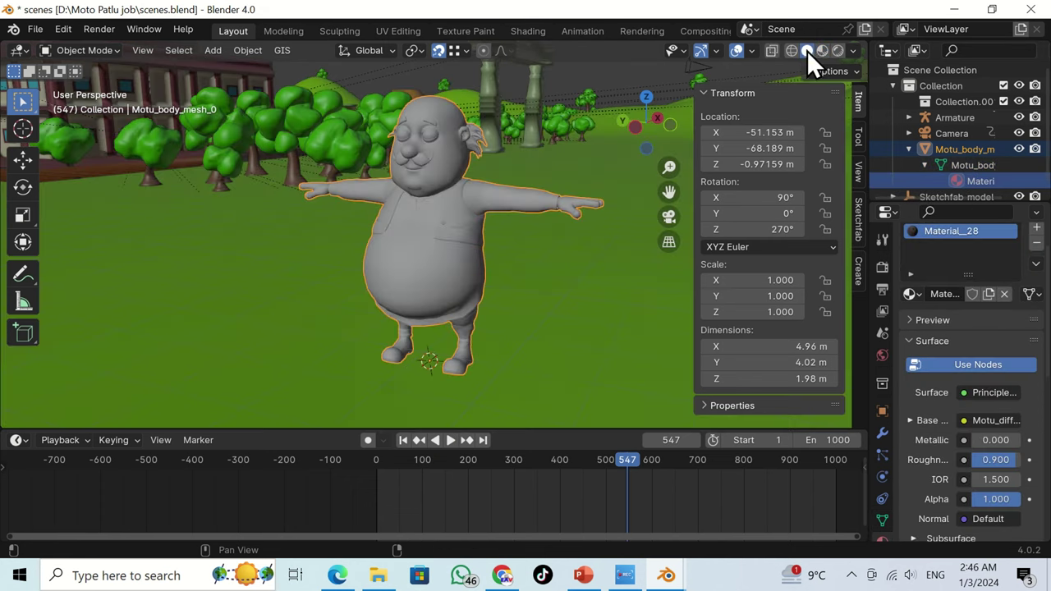
scroll(453, 218, "up", 5)
mouse_move(488, 223)
middle_mouse_down()
mouse_move(464, 193)
mouse_move(405, 188)
mouse_move(321, 211)
mouse_move(451, 270)
middle_mouse_up()
scroll(466, 261, "up", 2)
scroll(473, 236, "down", 5)
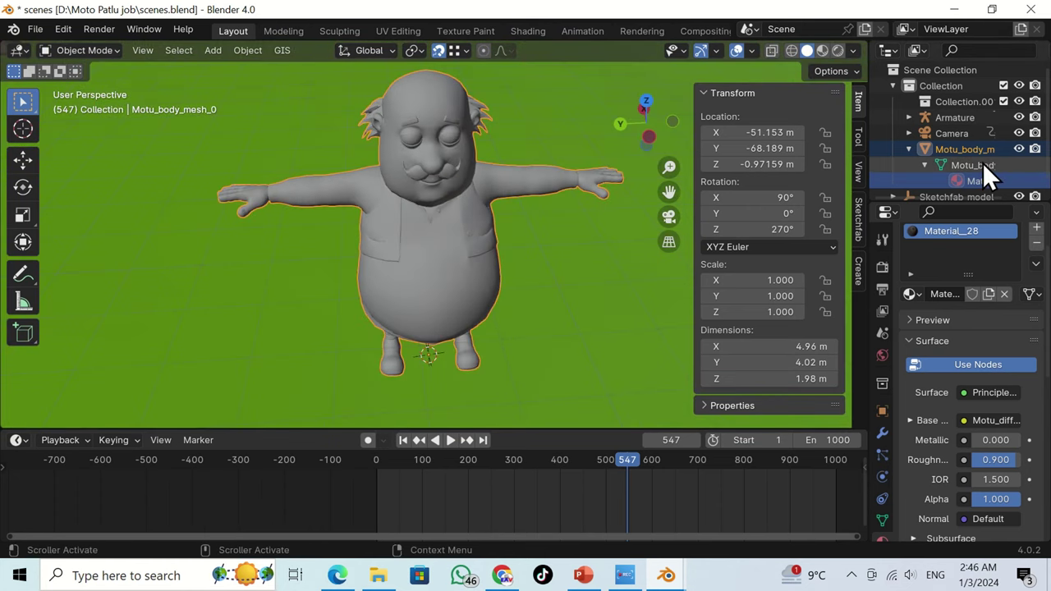
left_click(981, 165)
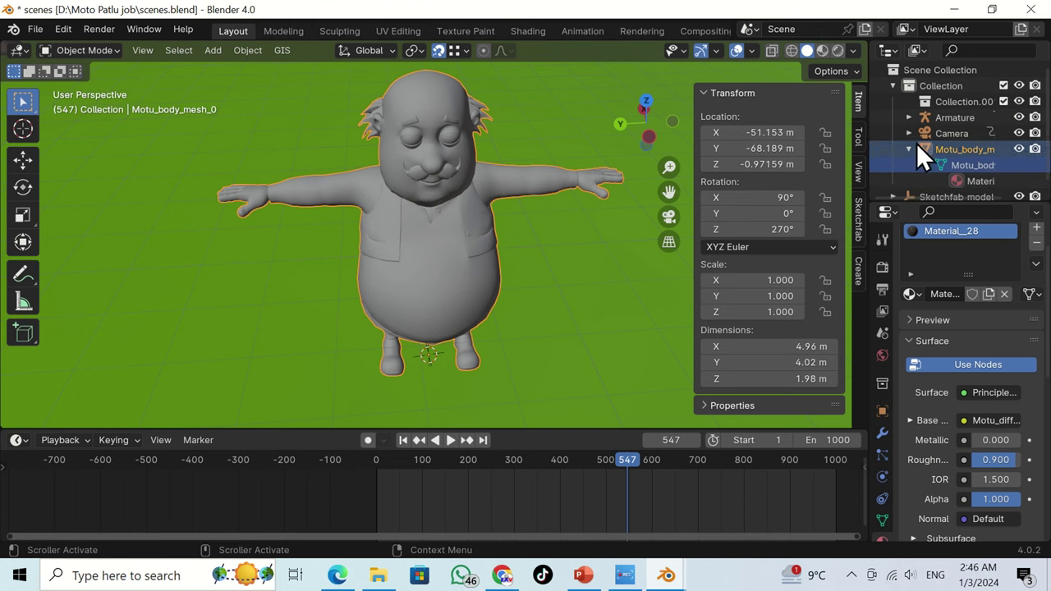
left_click(821, 50)
middle_click_drag(479, 228, 485, 201)
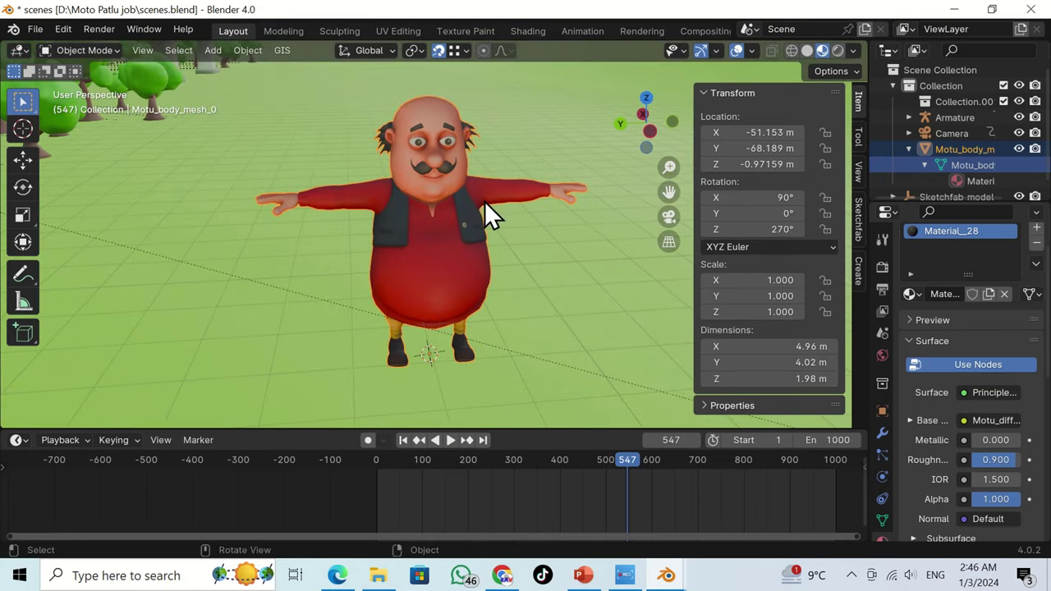
- Start a new General file without saving the village scene and delete the default cube, camera and light
key("ctrl+n")
left_click(590, 278)
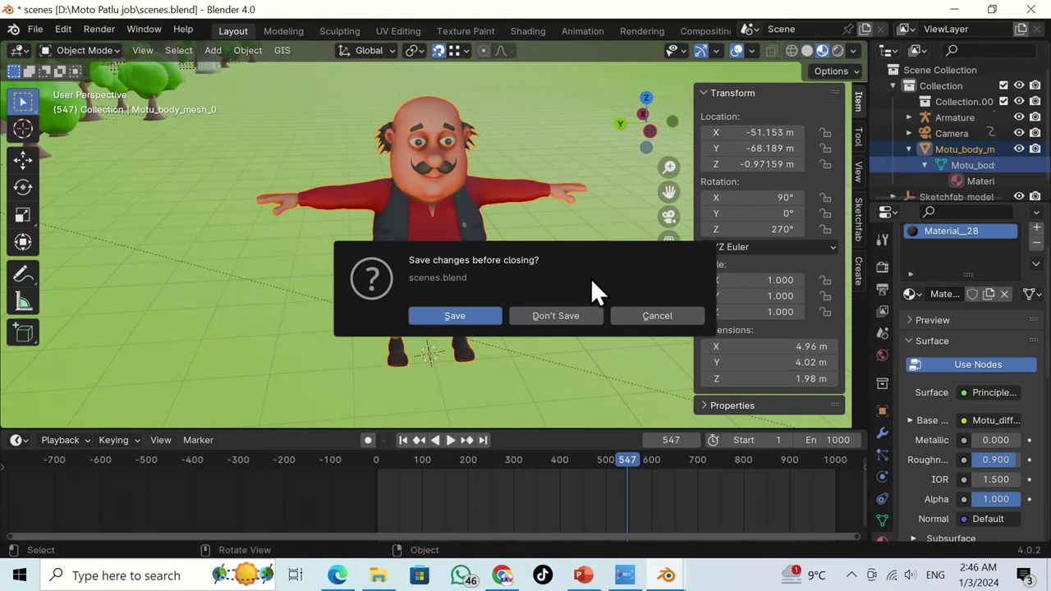
left_click(568, 318)
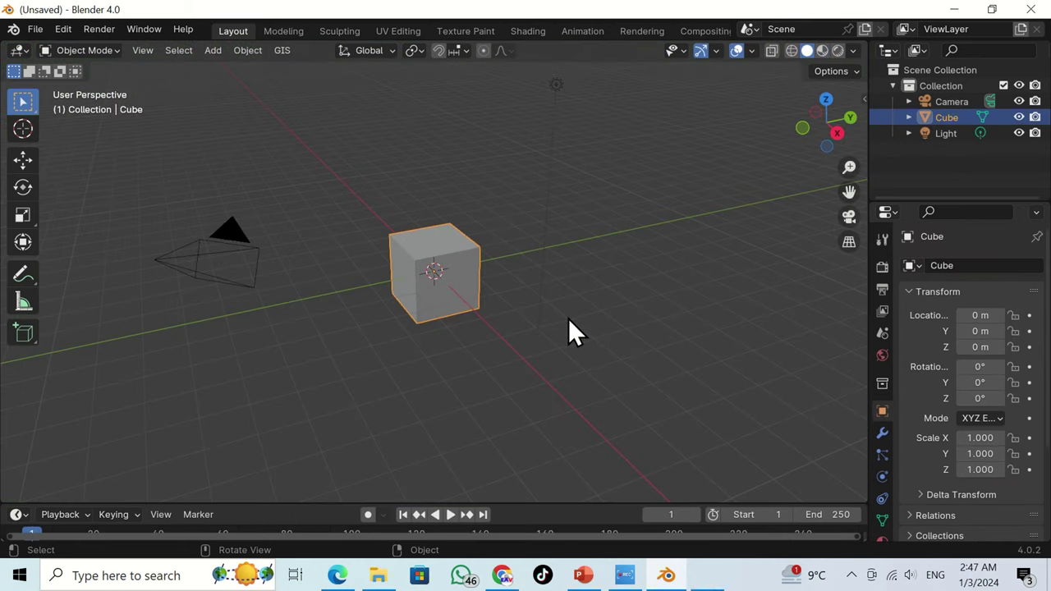
key("Delete")
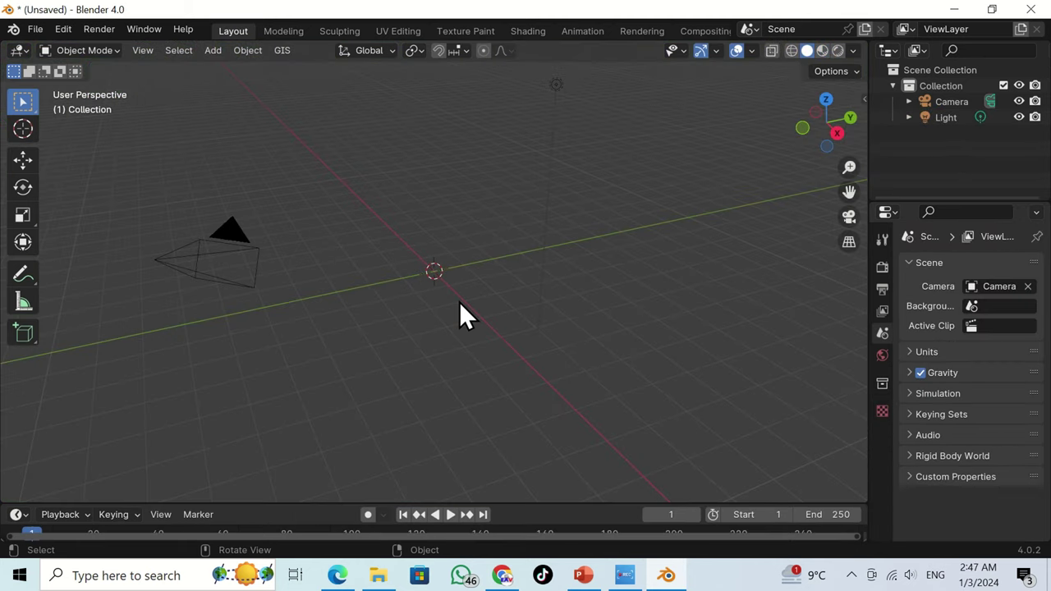
key("a")
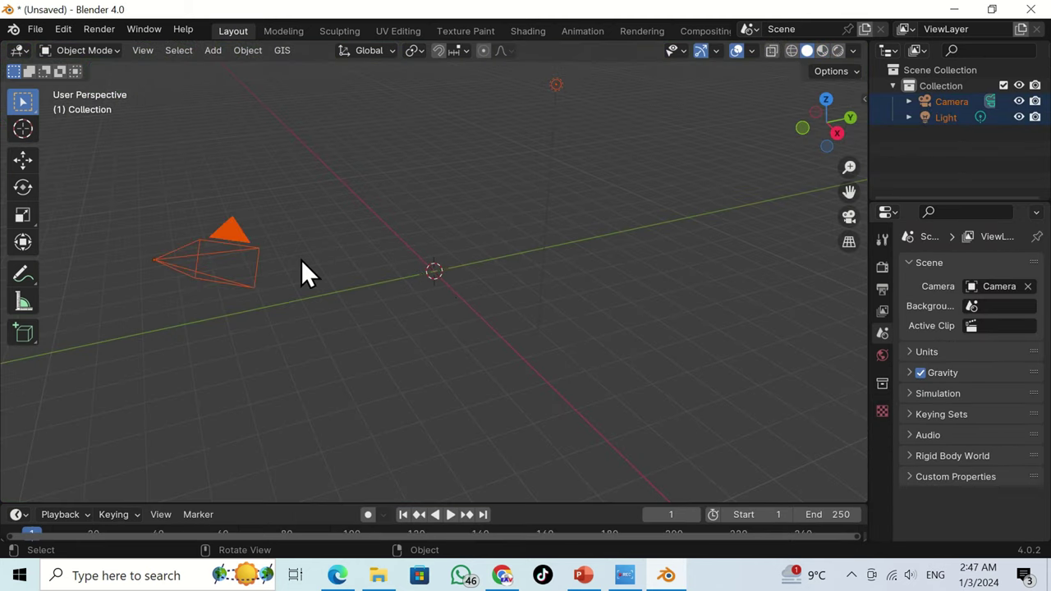
key("x")
left_click(301, 260)
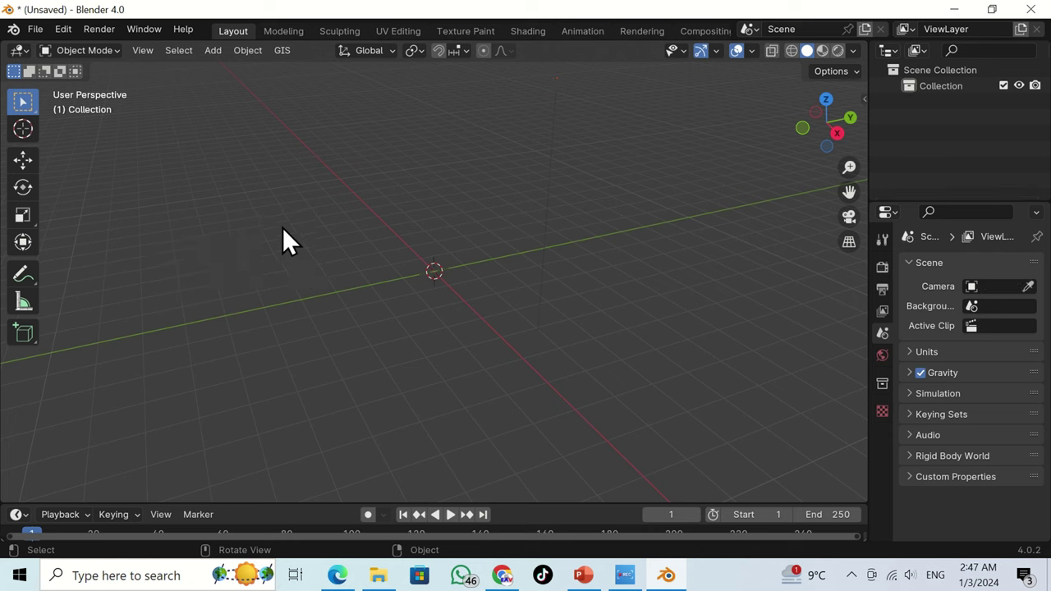
- Import Motu.mtl and Motu.obj as Wavefront files from the motu-patlu source\Motu folder in Downloads and check the character from the front
left_click(35, 29)
mouse_move(108, 75)
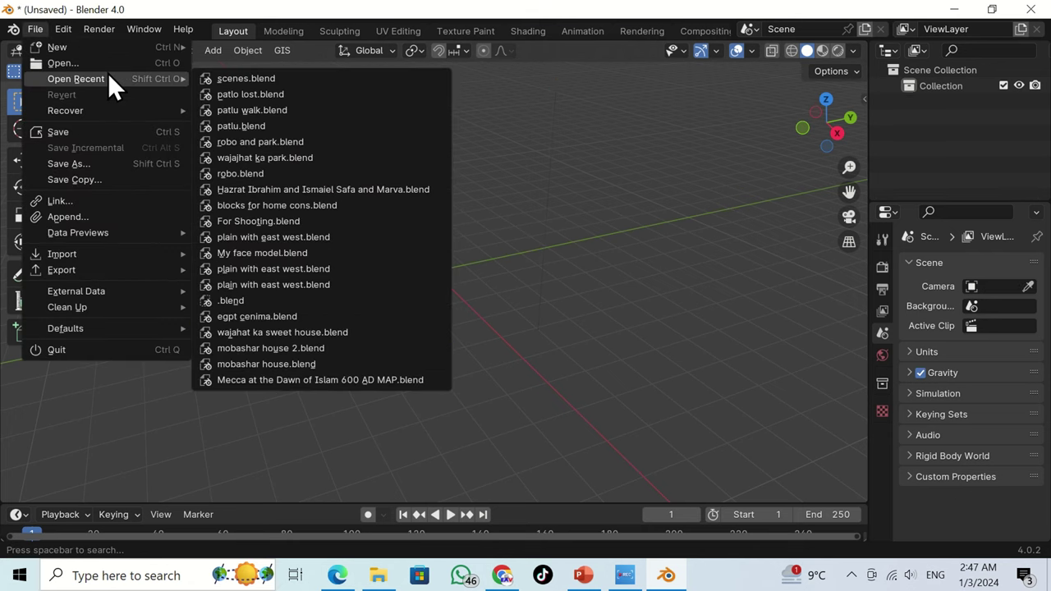
mouse_move(119, 258)
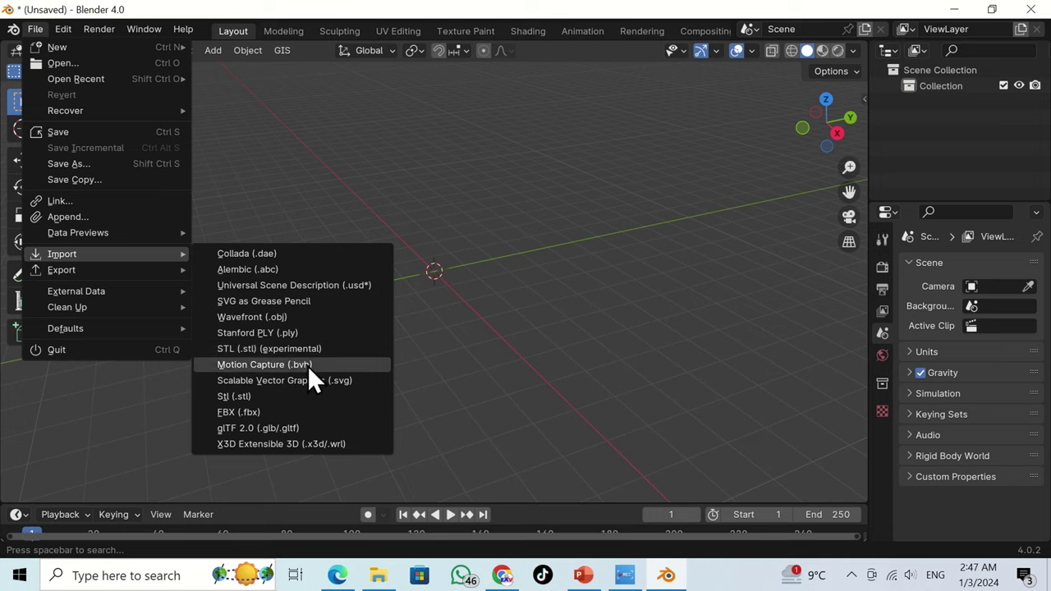
left_click(318, 320)
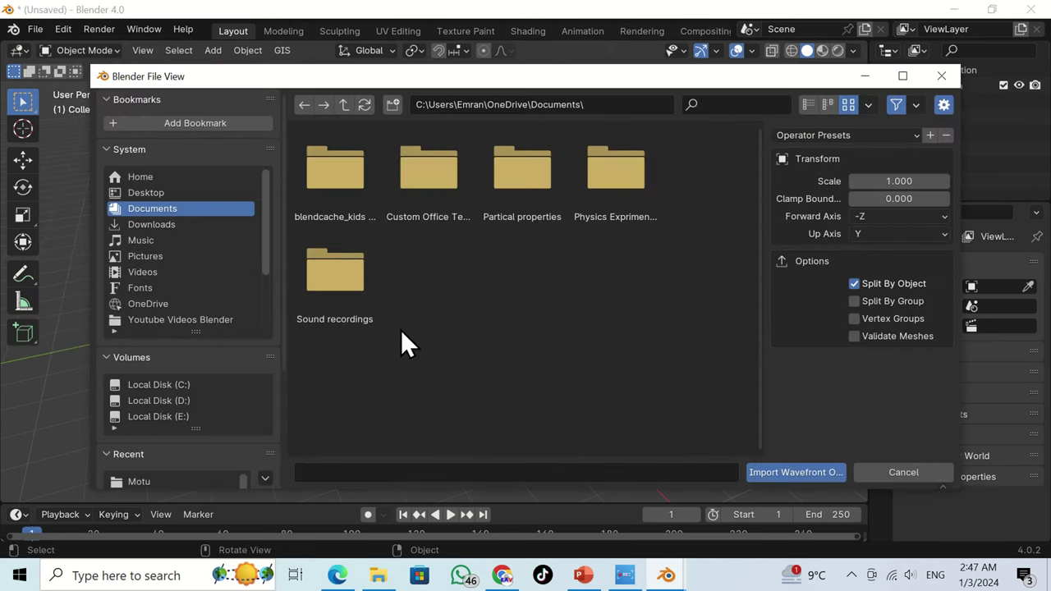
left_click(189, 224)
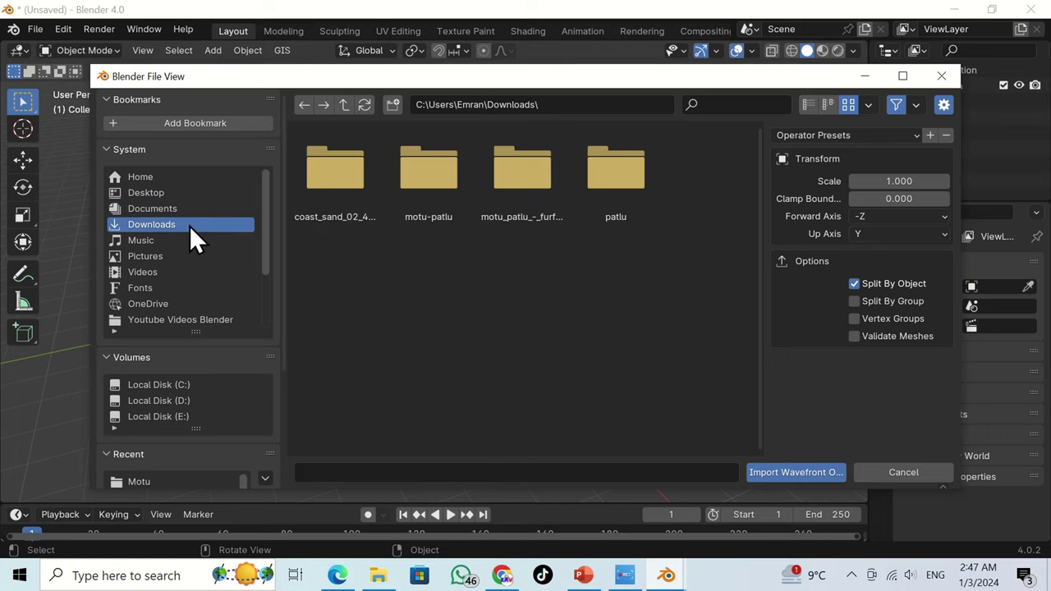
double_click(433, 187)
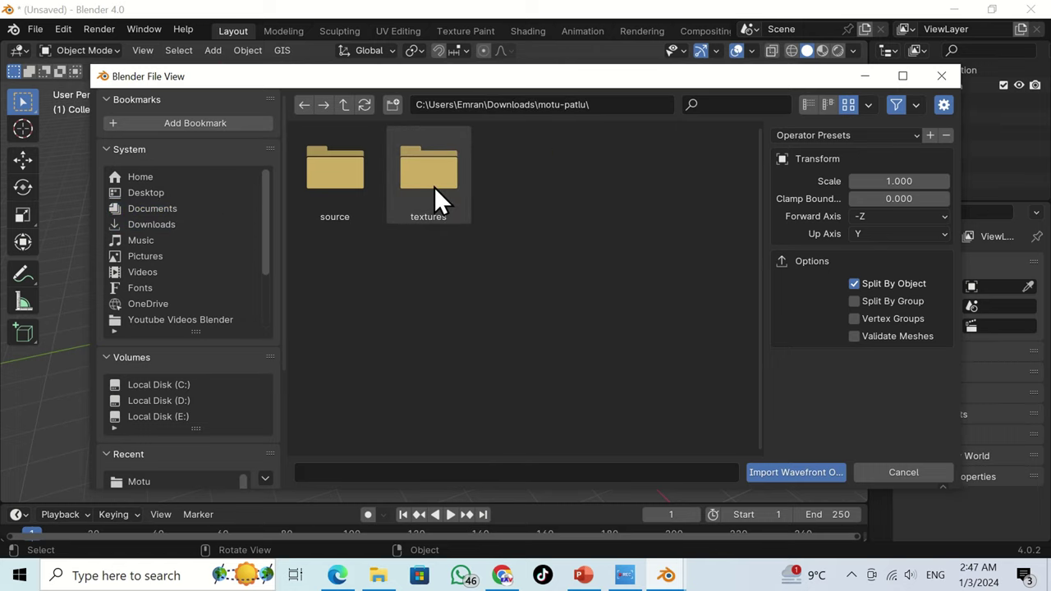
double_click(357, 184)
double_click(356, 183)
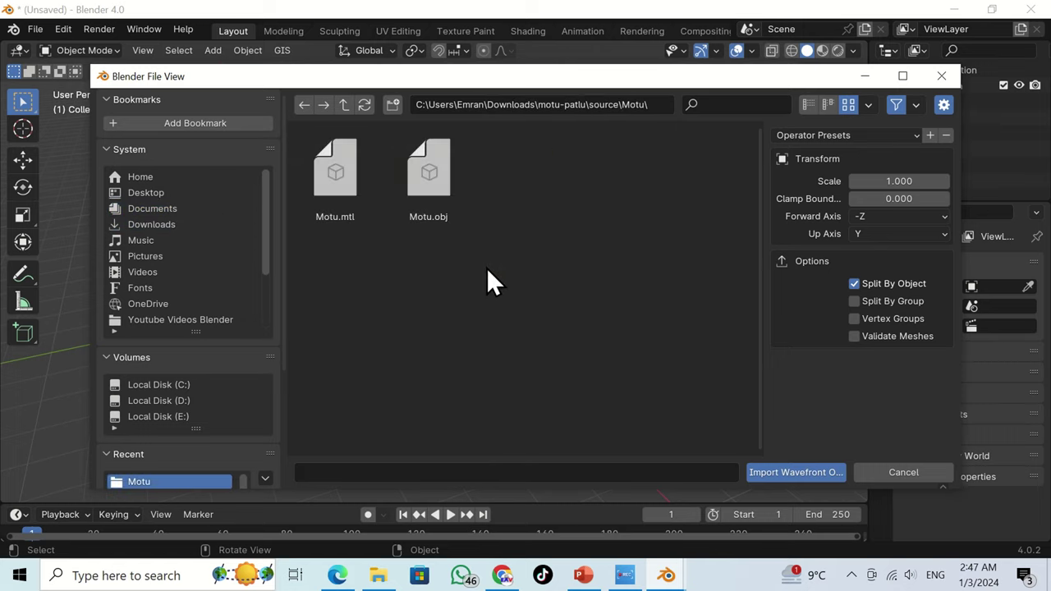
left_click_drag(487, 268, 330, 177)
left_click(784, 473)
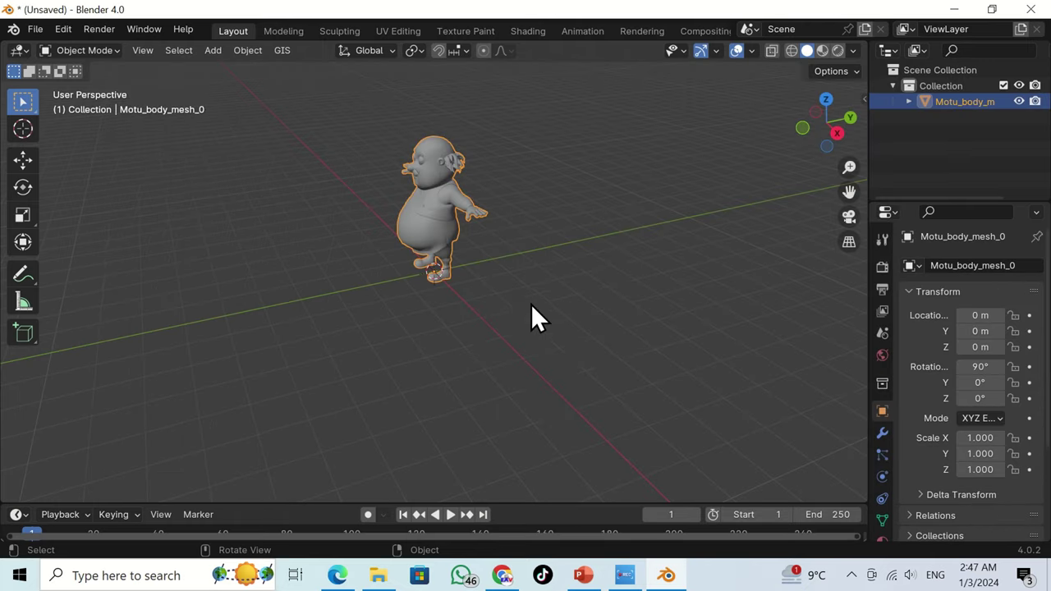
scroll(467, 274, "up", 5)
middle_click_drag(516, 250, 551, 308)
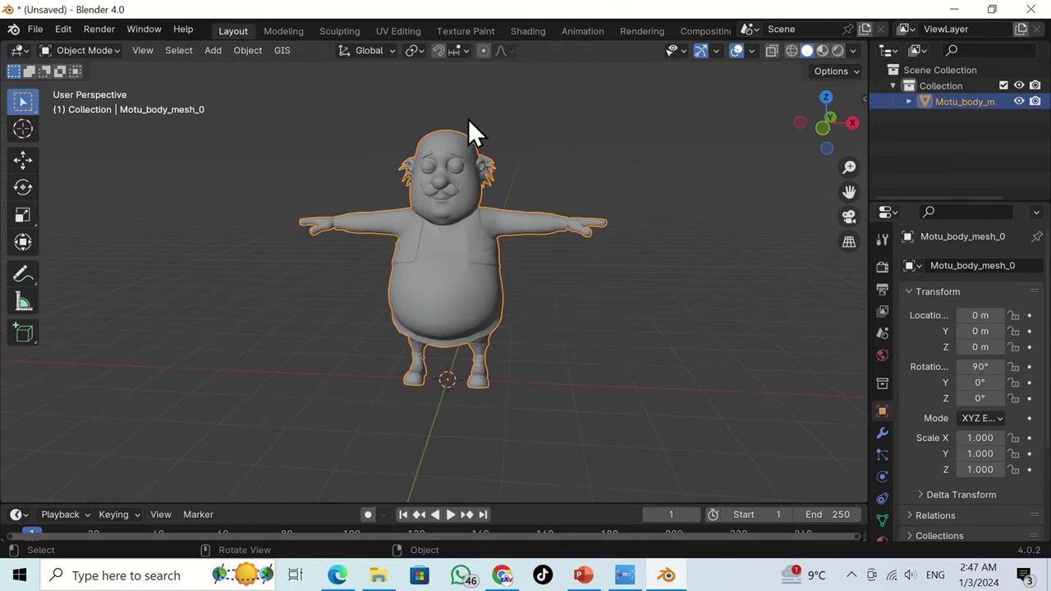
- Export the Motu character as an FBX file named moto in D:\Moto Patlu job and delete the character from the scene
left_click(36, 25)
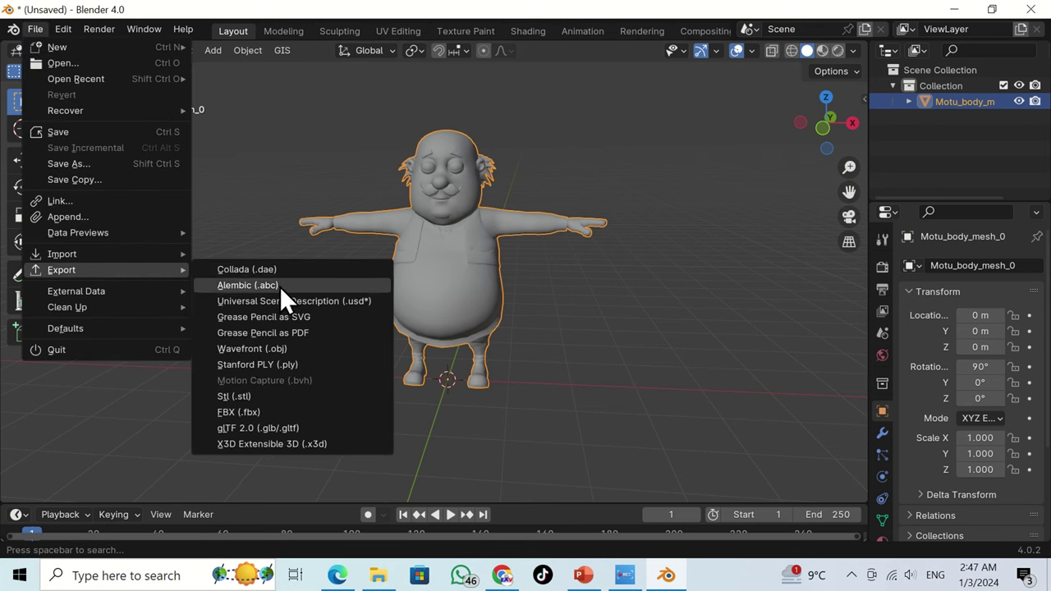
left_click(293, 416)
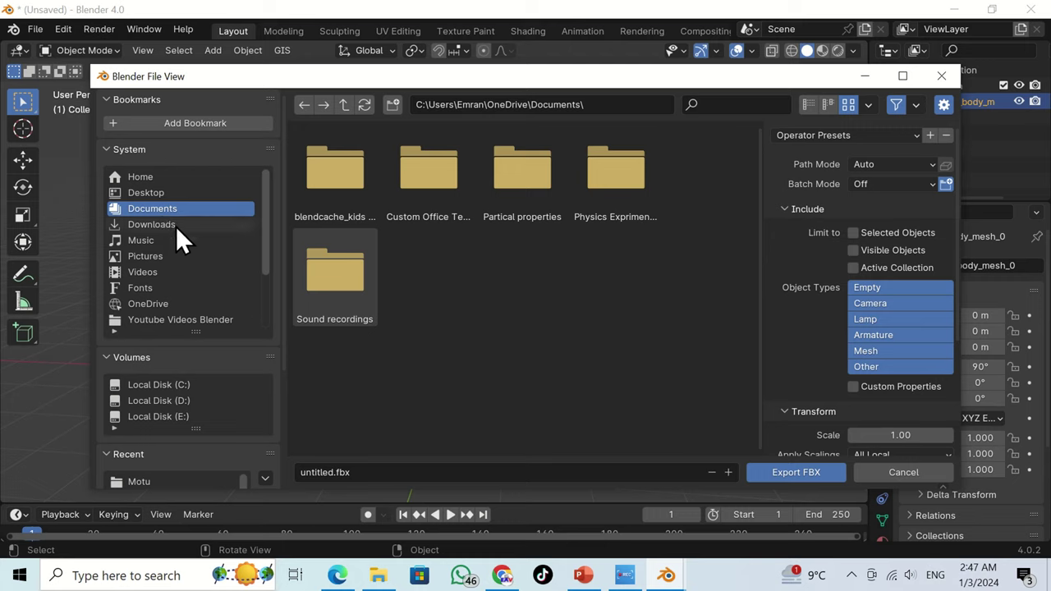
scroll(201, 308, "down", 3)
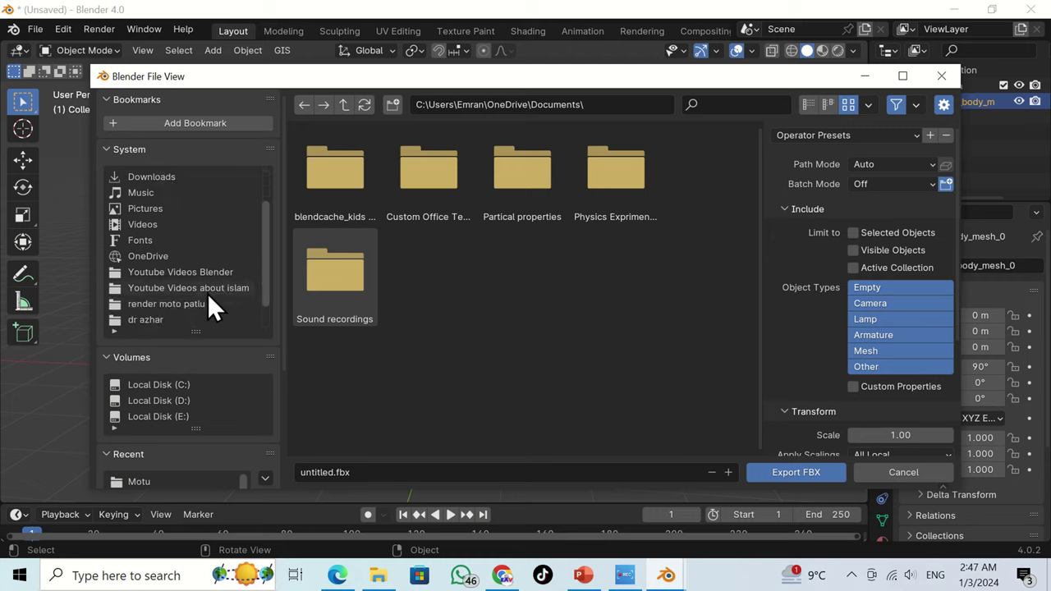
scroll(206, 294, "up", 1)
scroll(195, 303, "down", 1)
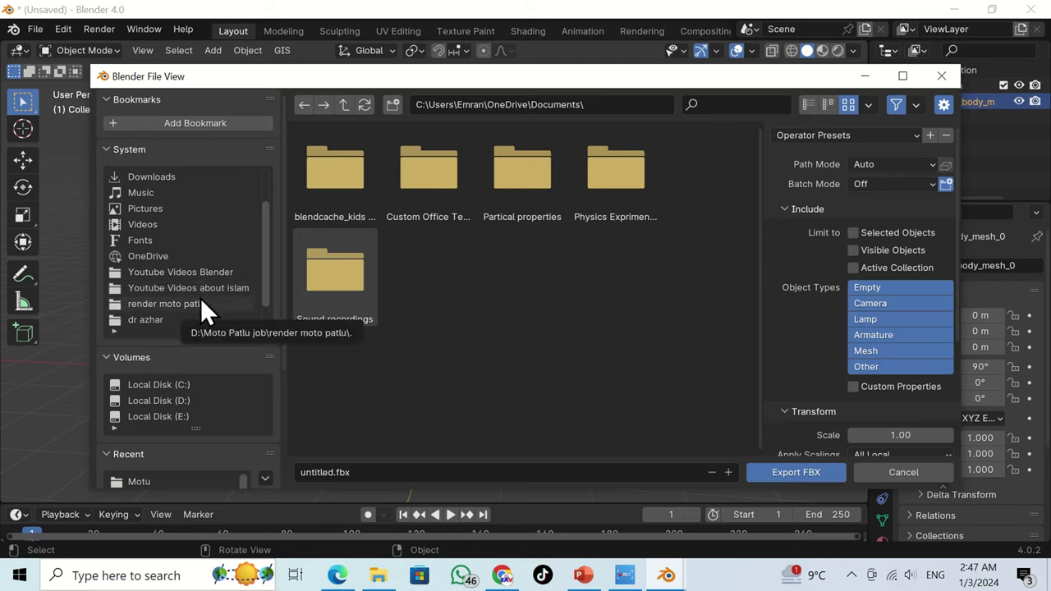
left_click(200, 298)
left_click(340, 105)
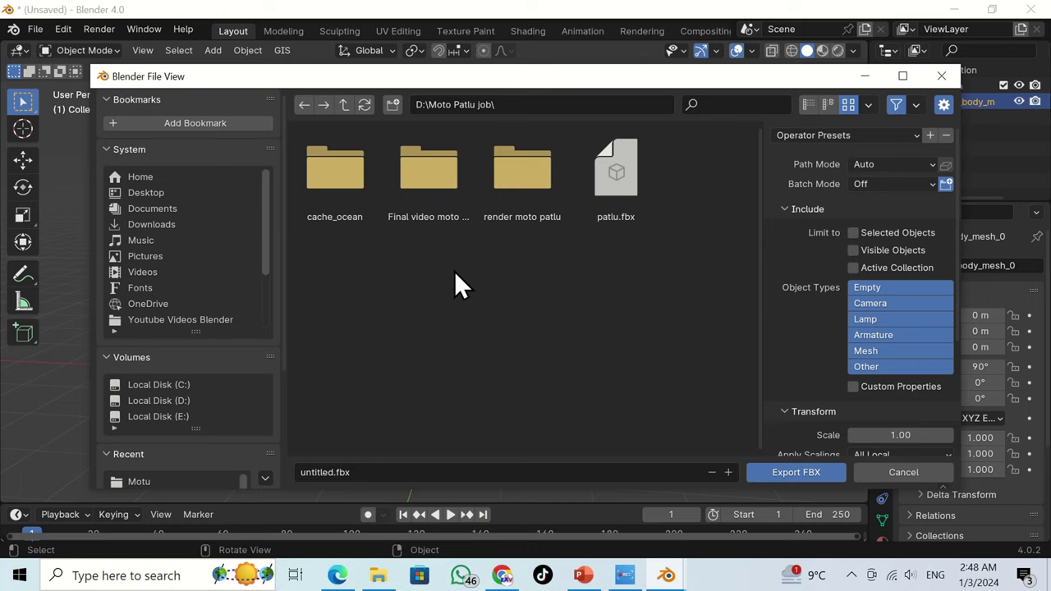
left_click(624, 466)
type("m")
type("oto")
key("Return")
key("Return")
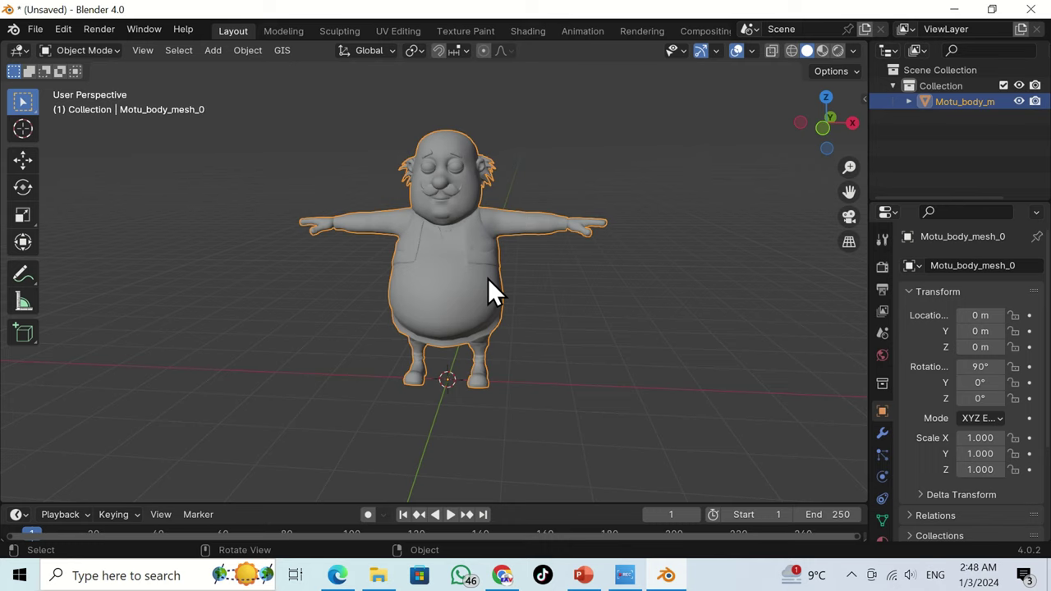
key("Delete")
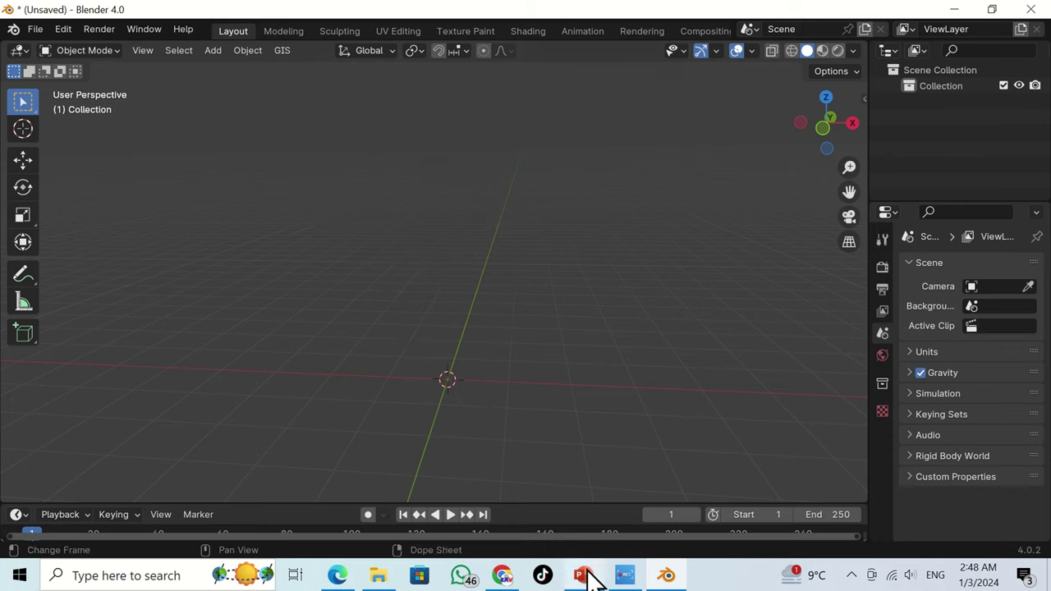
- Switch to the Mixamo page in the browser and open the upload dialog for a new character
left_click(502, 574)
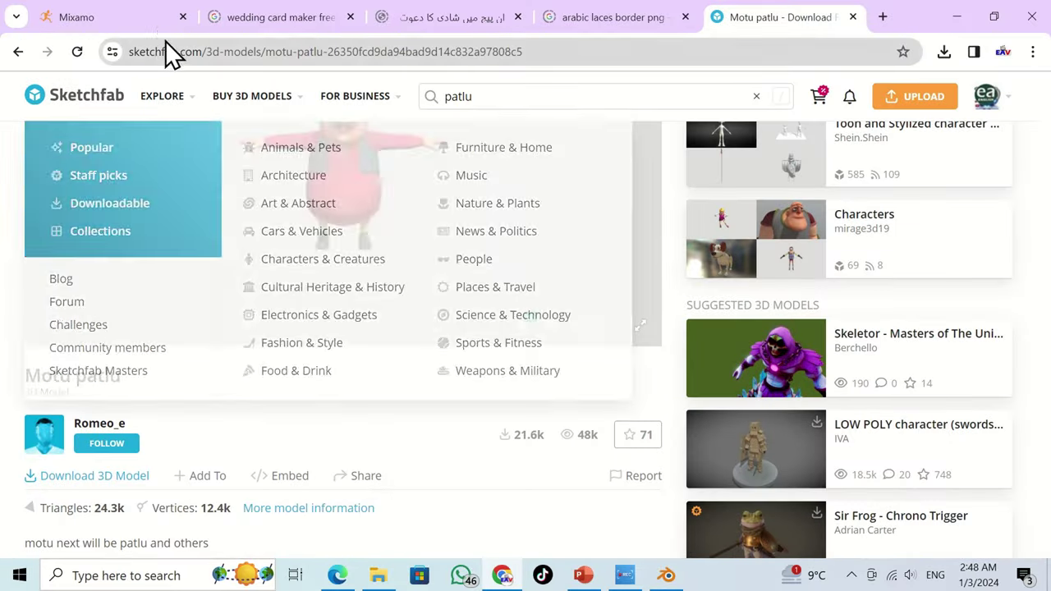
left_click(140, 23)
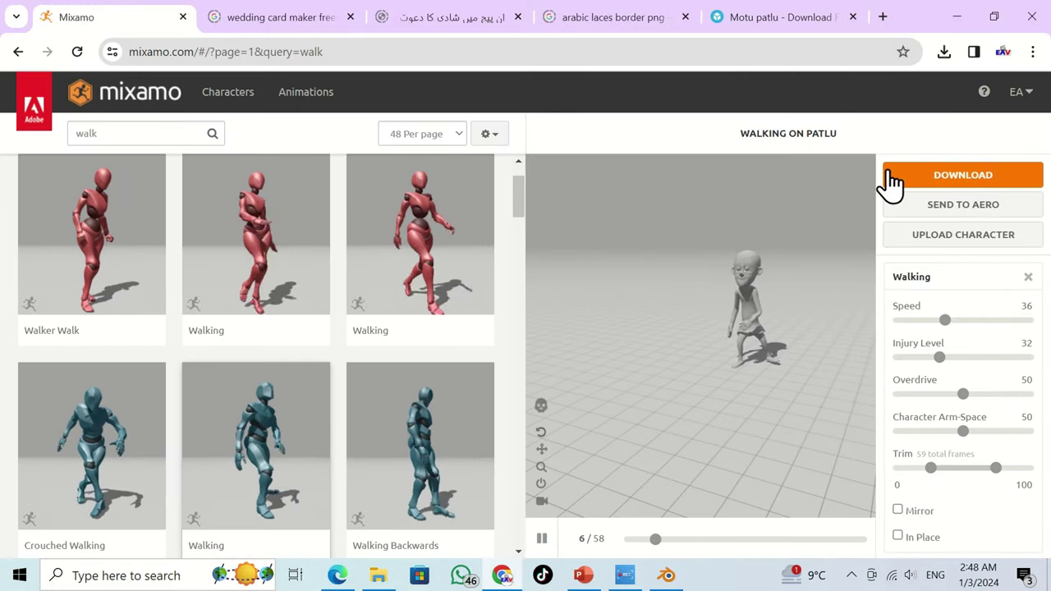
left_click(961, 238)
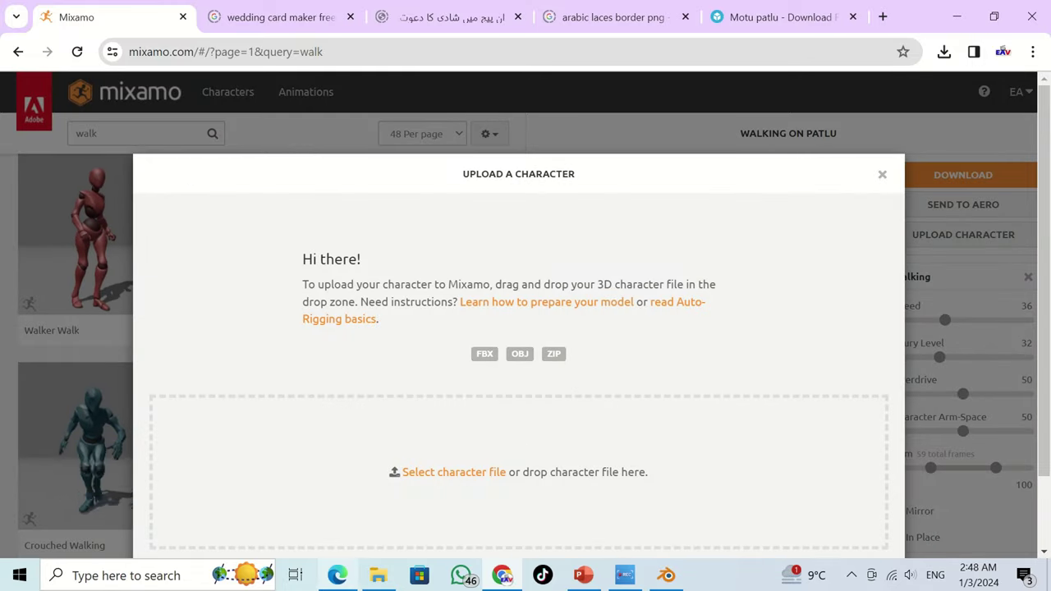
- Play the rendered clips 0001-0060 and 2 from the render moto patlu folder in D:\Moto Patlu job
left_click(386, 575)
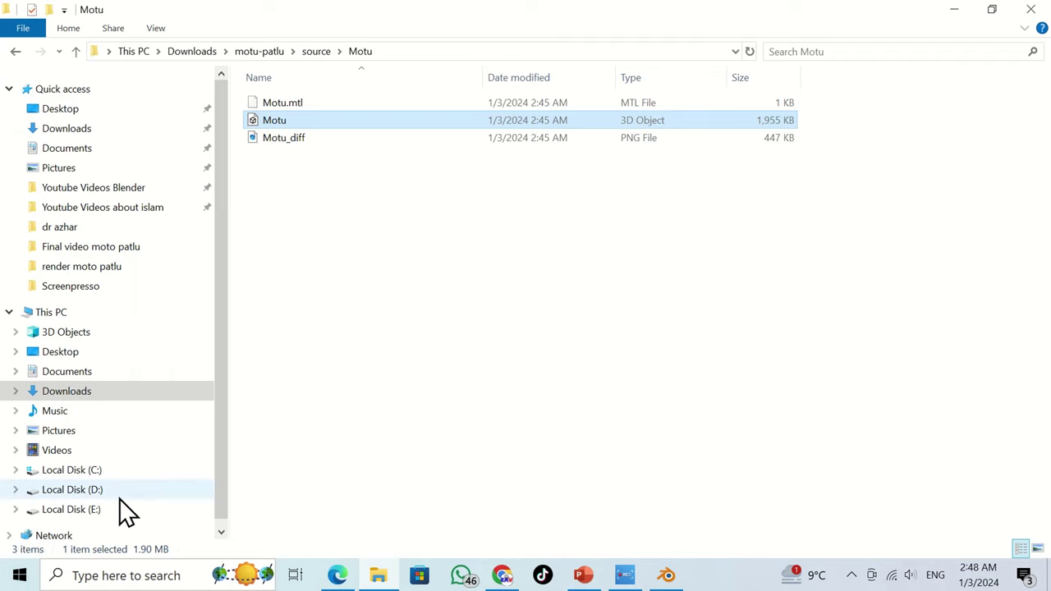
left_click(147, 284)
left_click(284, 51)
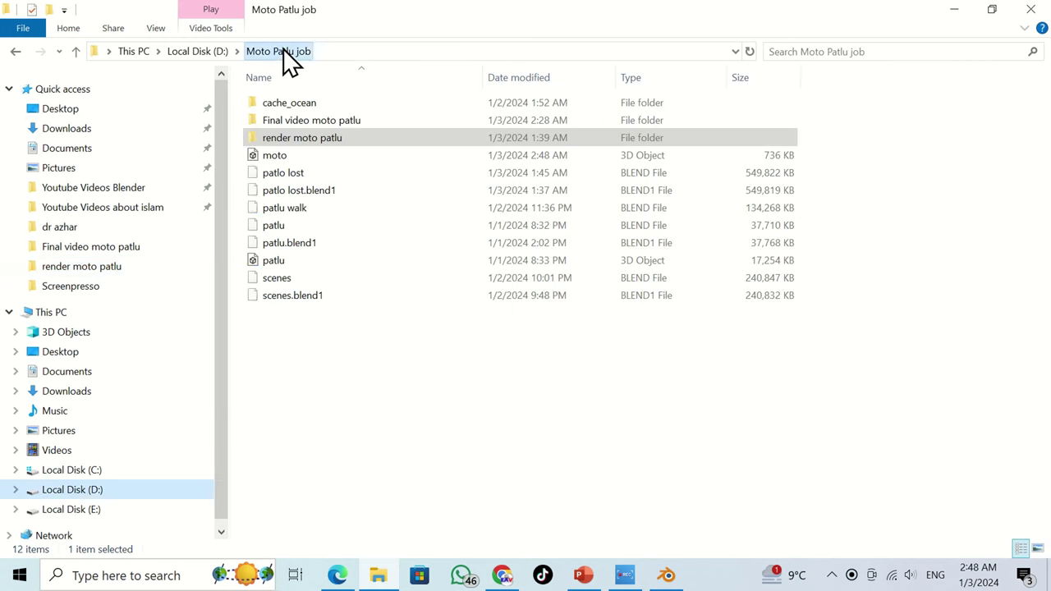
double_click(283, 138)
double_click(476, 133)
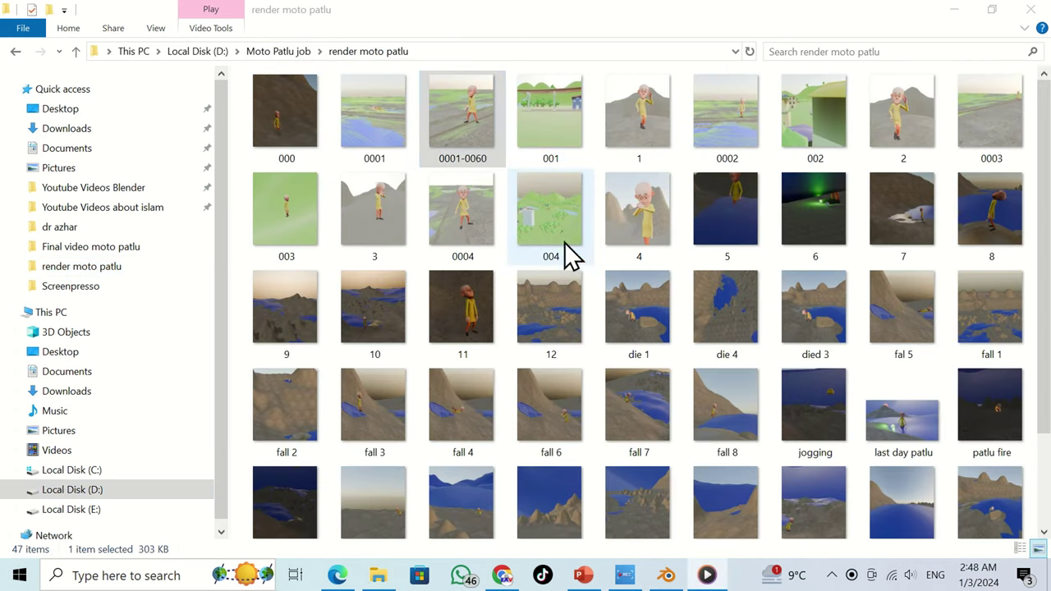
double_click(874, 308)
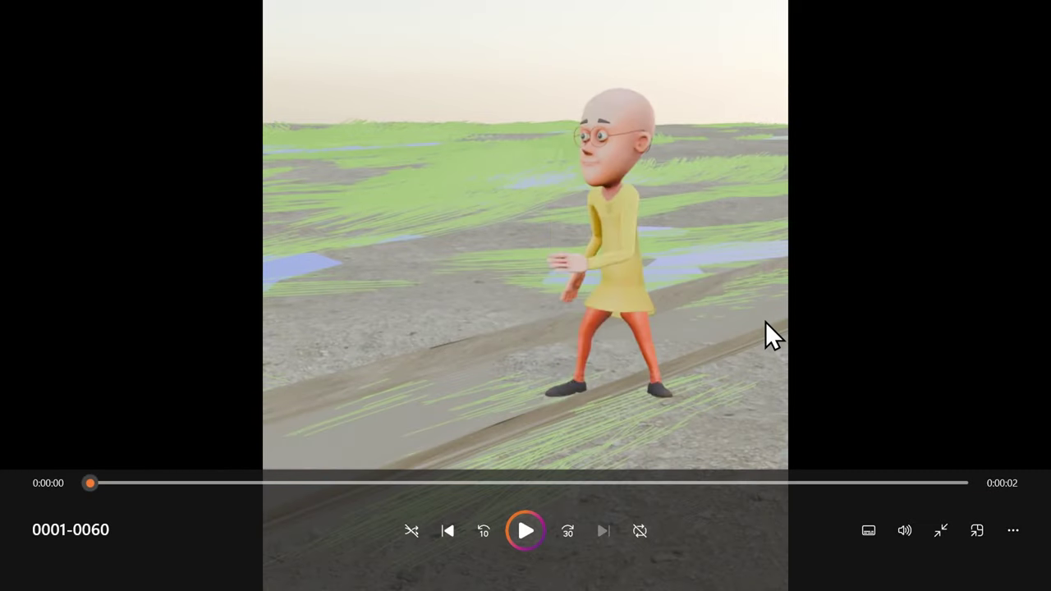
double_click(765, 321)
left_click(1008, 151)
double_click(902, 123)
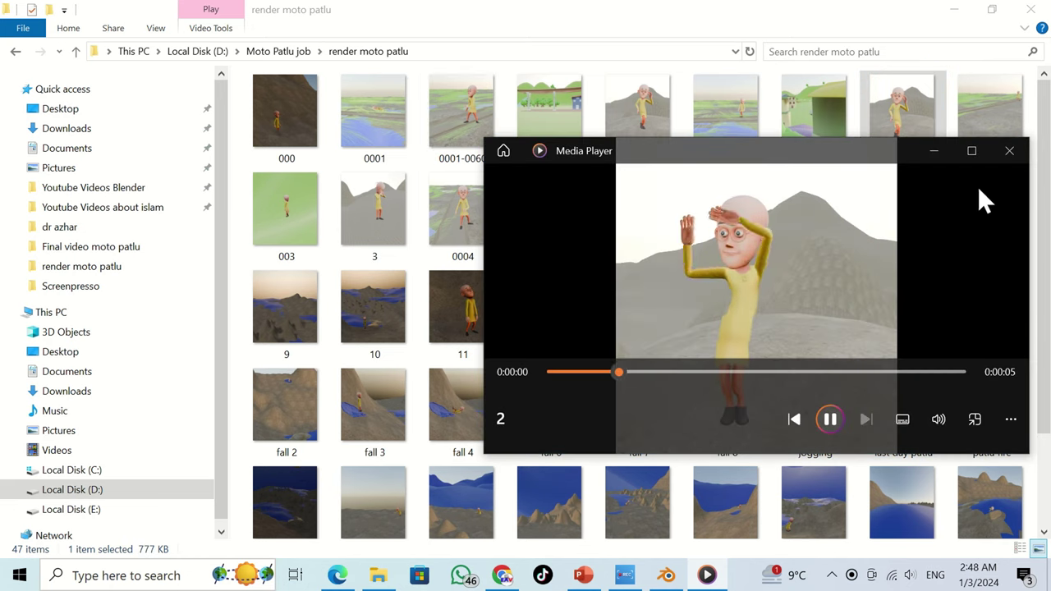
left_click(1011, 151)
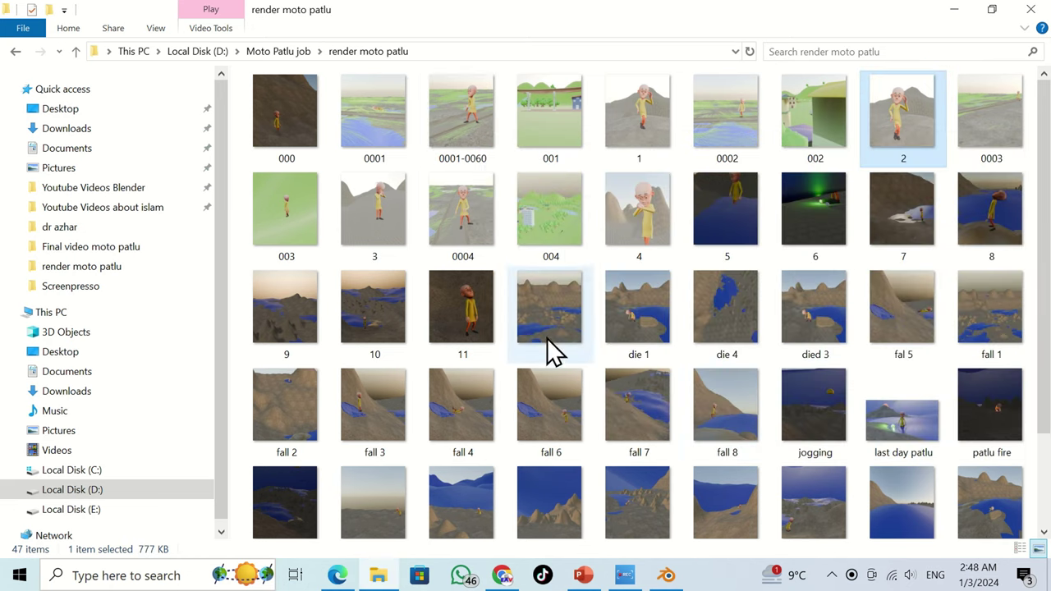
- Play the rendered clips 11 and sneak 2 in full screen
double_click(468, 319)
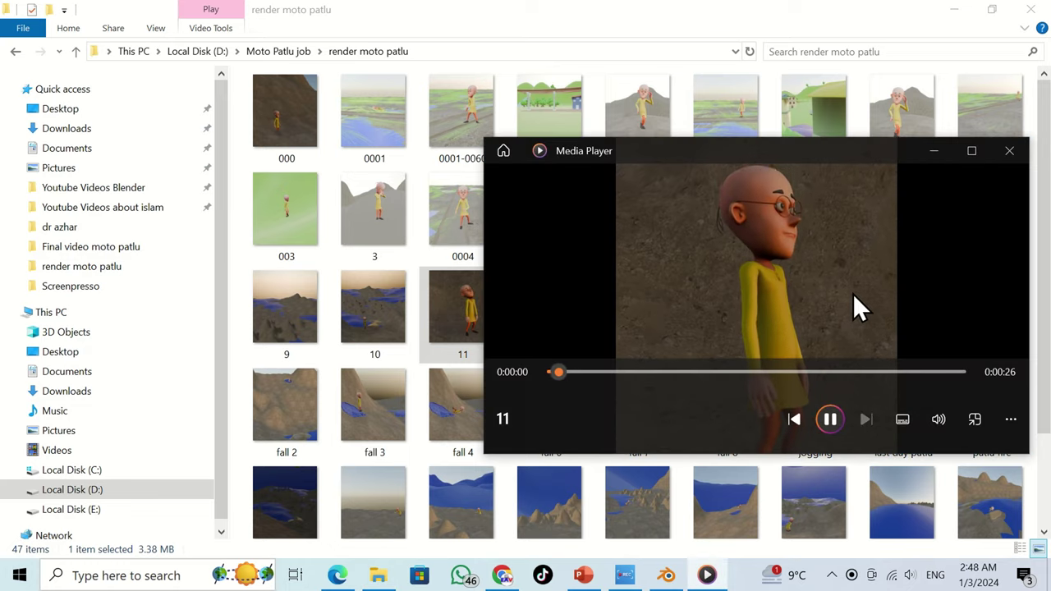
double_click(852, 293)
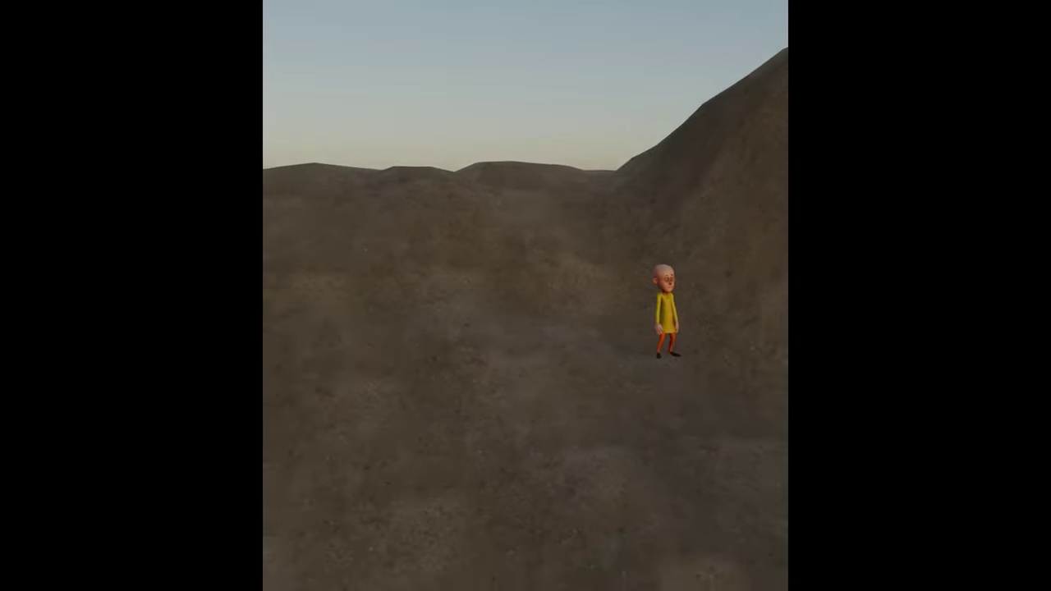
double_click(811, 309)
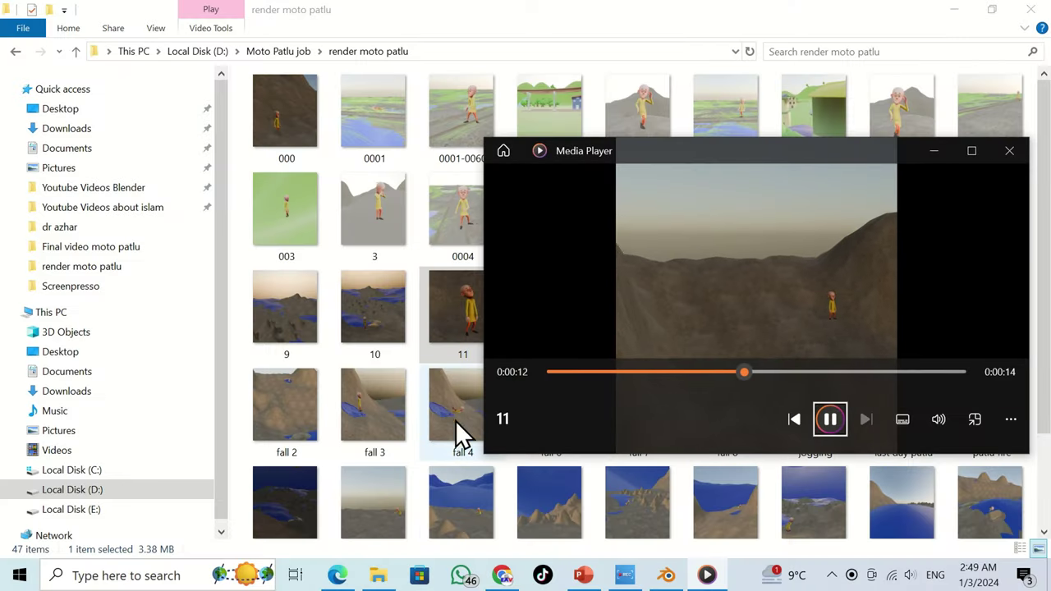
left_click(448, 501)
double_click(448, 499)
double_click(785, 274)
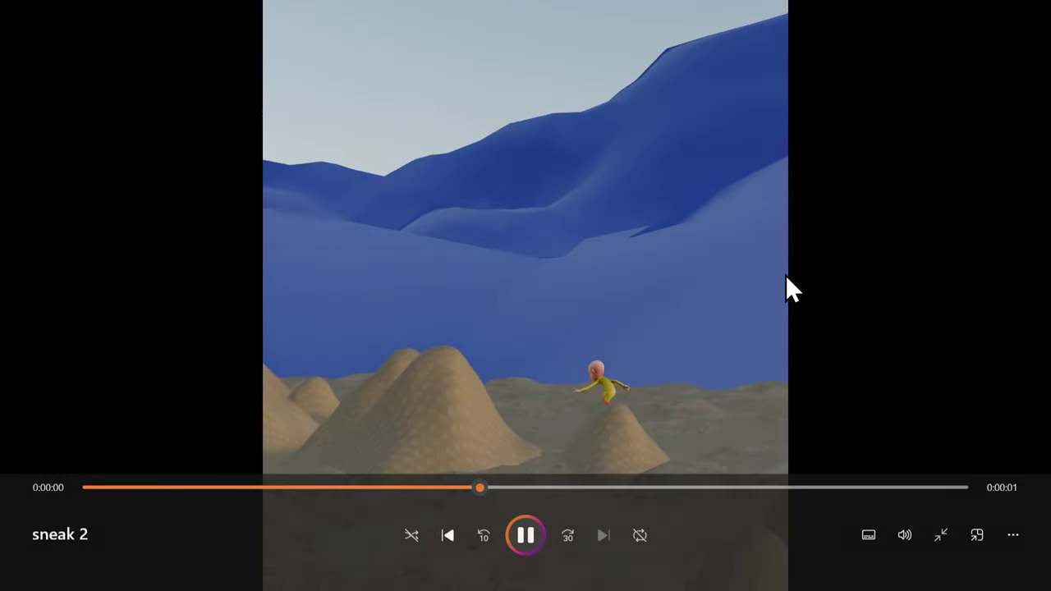
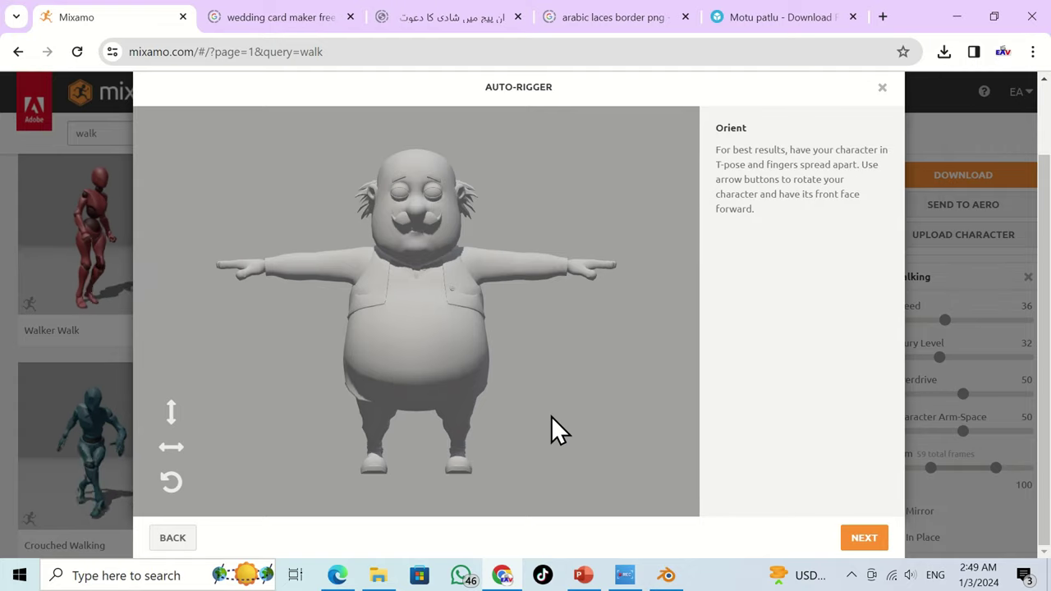
- Accept the Motu character's orientation and place the auto-rigger markers on its chin, wrists and elbows
left_click(854, 539)
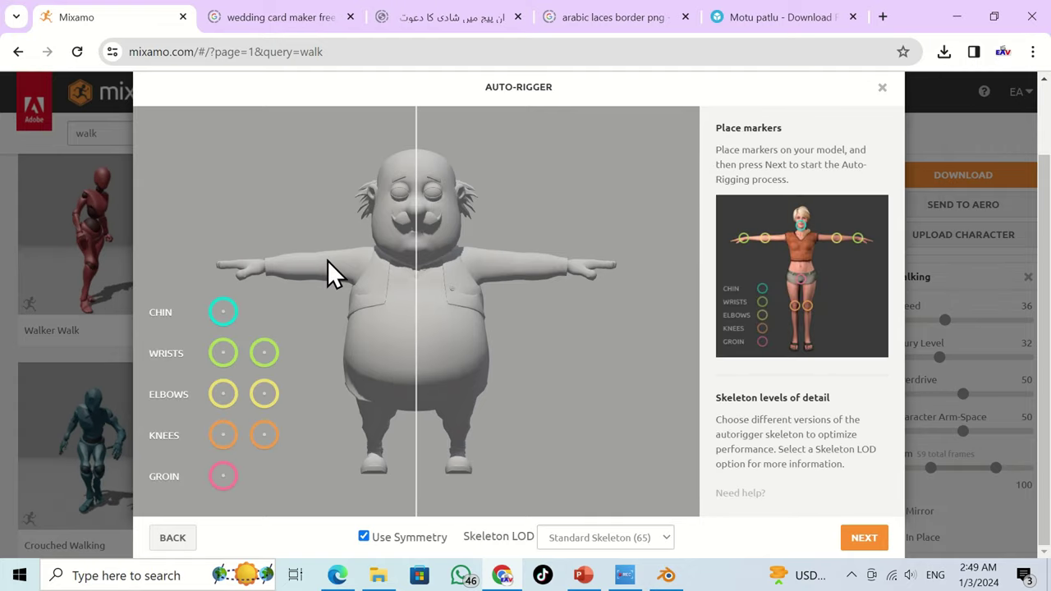
mouse_move(222, 315)
left_mouse_down()
mouse_move(418, 241)
mouse_move(419, 257)
left_mouse_up()
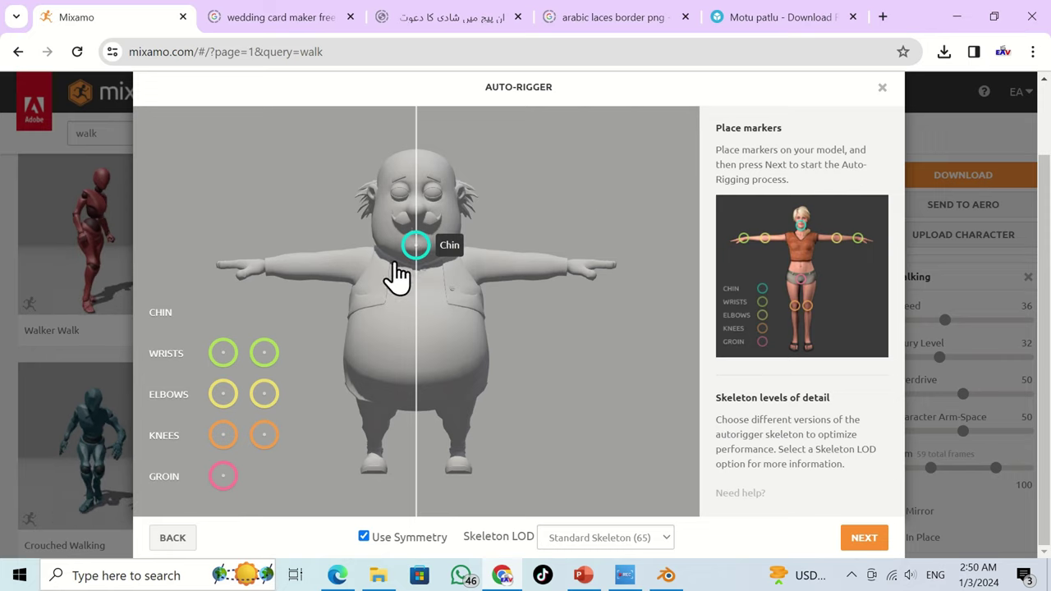
mouse_move(270, 360)
left_mouse_down()
mouse_move(516, 307)
mouse_move(528, 287)
mouse_move(564, 279)
left_mouse_up()
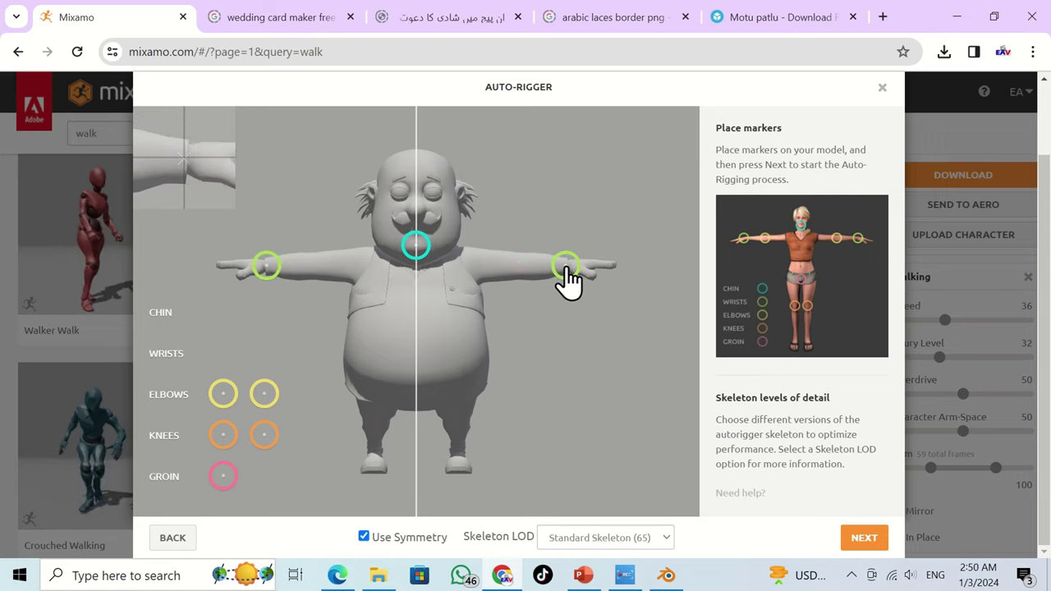
left_click_drag(566, 267, 566, 267)
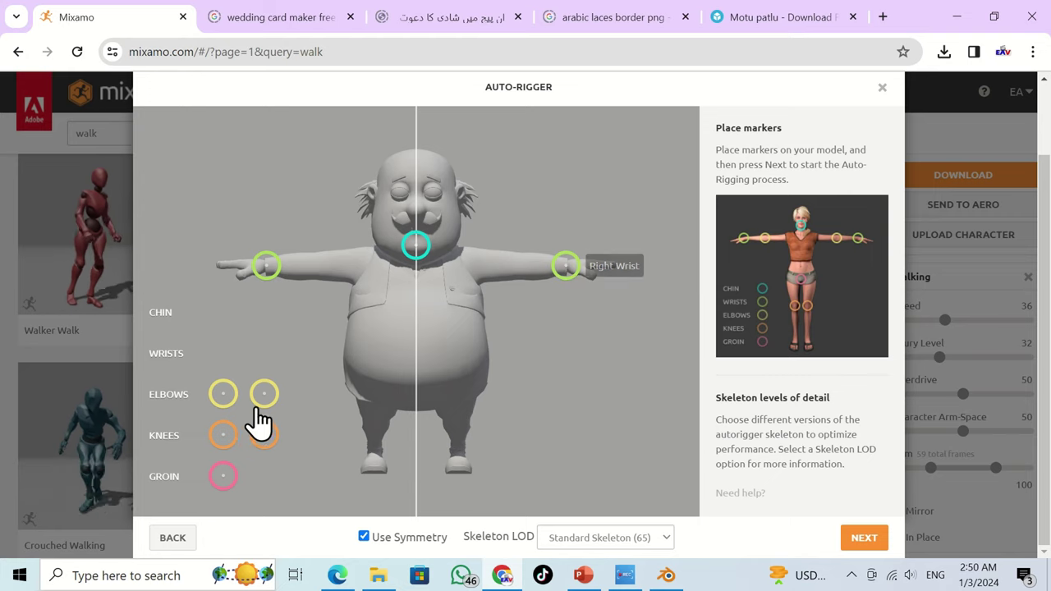
mouse_move(257, 408)
left_mouse_down()
mouse_move(363, 362)
mouse_move(436, 363)
mouse_move(523, 280)
left_mouse_up()
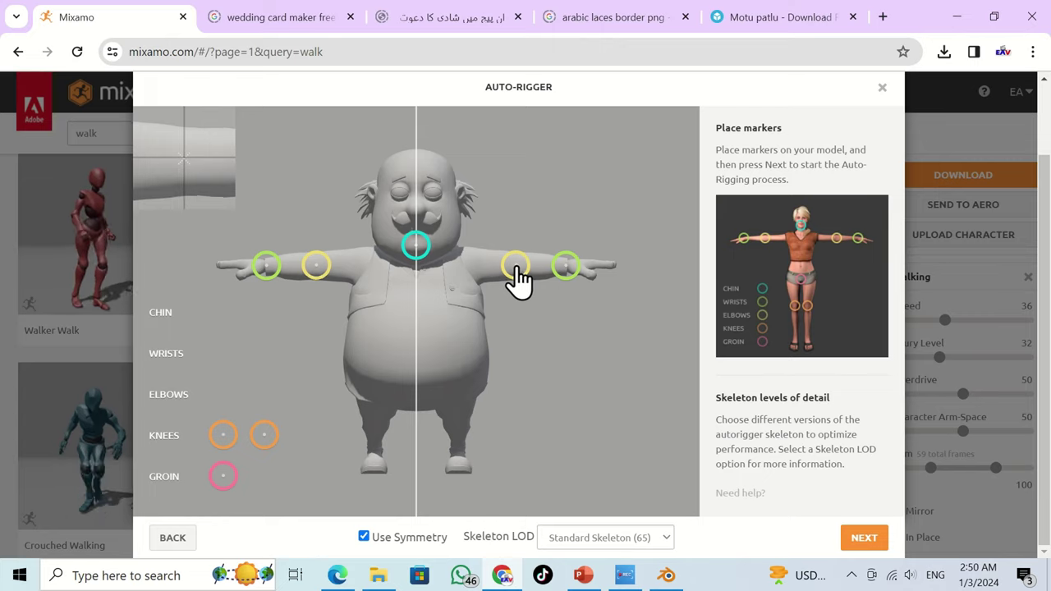
left_click_drag(515, 271, 515, 272)
- Place the markers on the character's knees and groin and start the auto-rigging
mouse_move(265, 435)
left_mouse_down()
mouse_move(450, 417)
mouse_move(463, 443)
left_mouse_up()
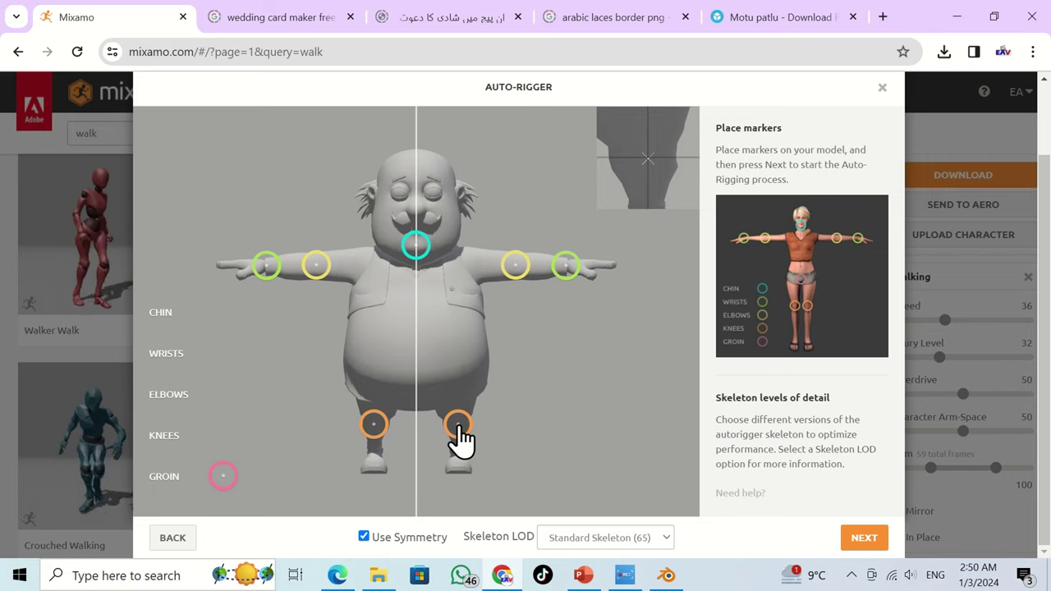
mouse_move(219, 488)
left_mouse_down()
mouse_move(406, 440)
mouse_move(413, 392)
mouse_move(416, 400)
left_mouse_up()
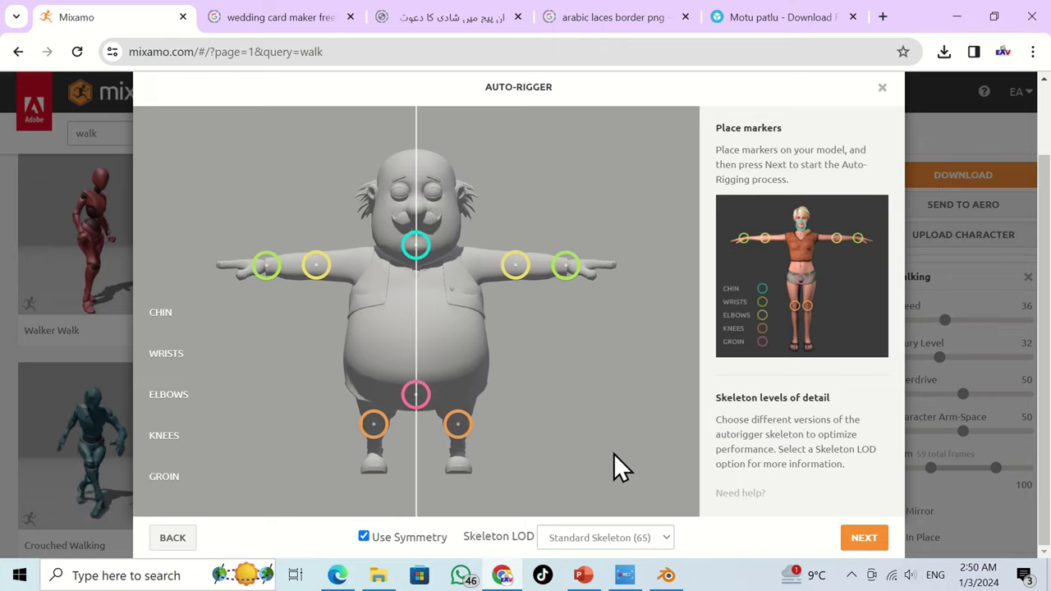
left_click(882, 535)
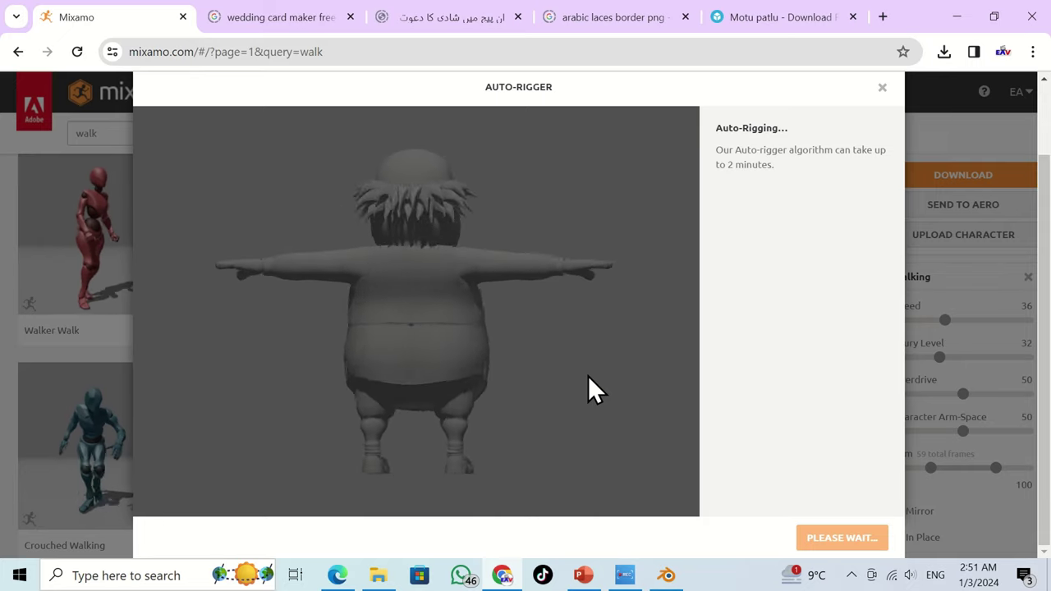
- Close the three unrelated browser tabs and try to close the open PowerPoint presentation
left_click(350, 17)
left_click(350, 17)
left_click(350, 16)
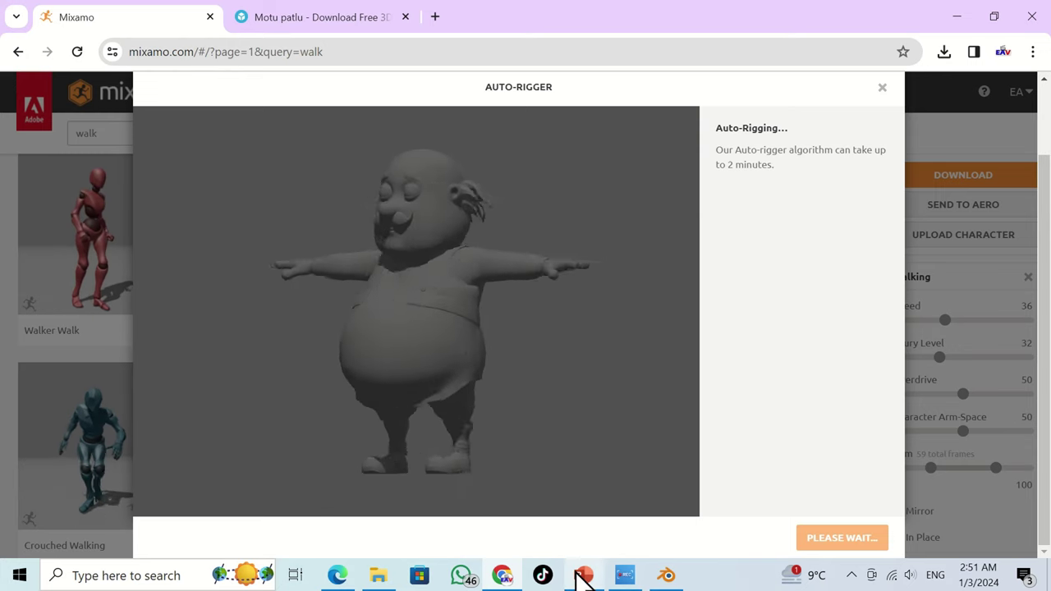
mouse_move(584, 573)
mouse_move(641, 476)
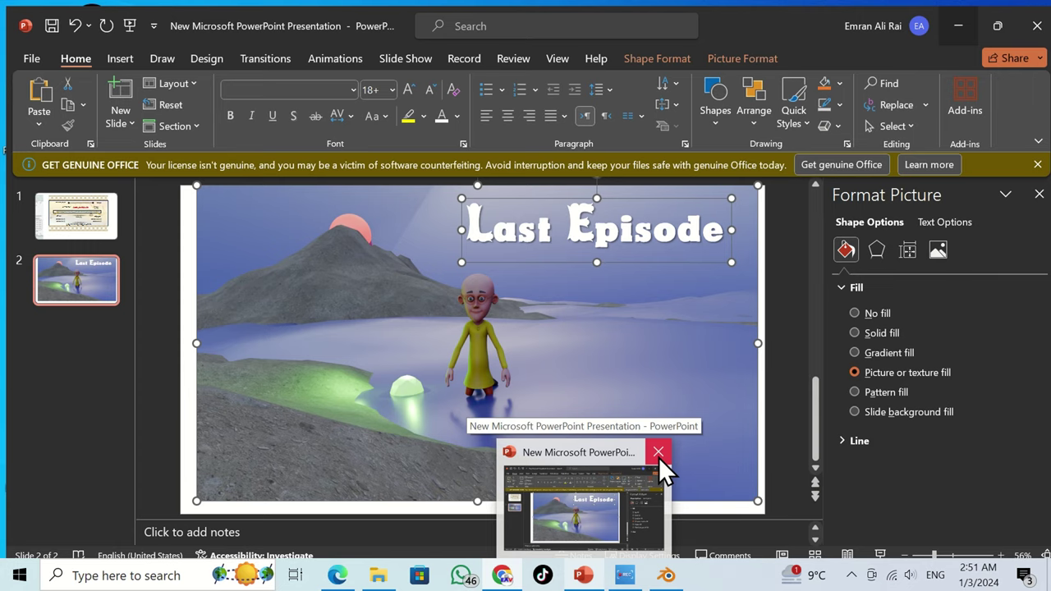
left_click(658, 452)
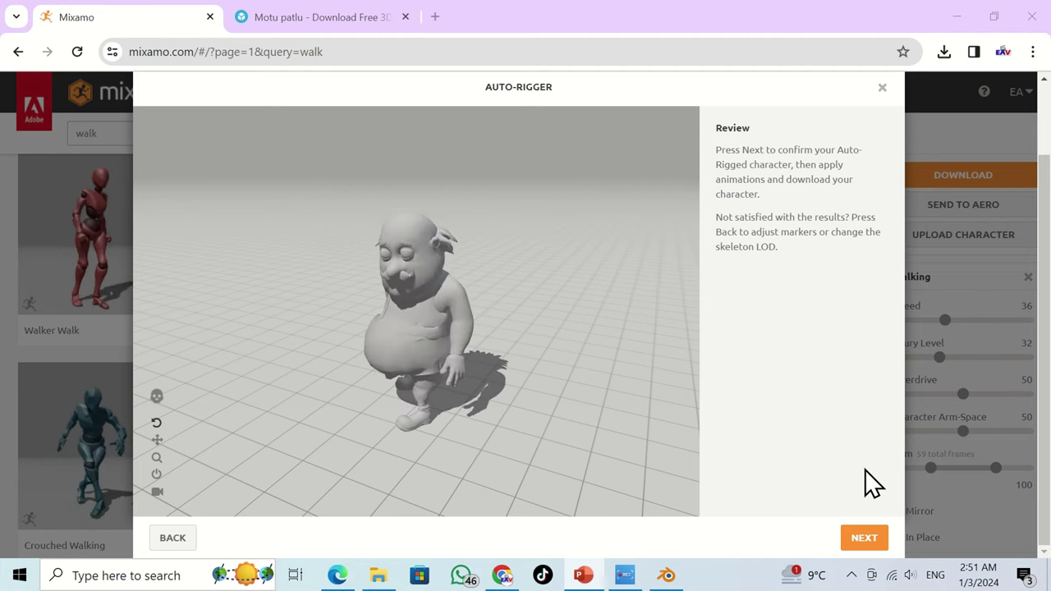
- Accept the auto-rigged Moto character in place of the previous one and apply the red Walking animation beside the other Walking
left_click(870, 545)
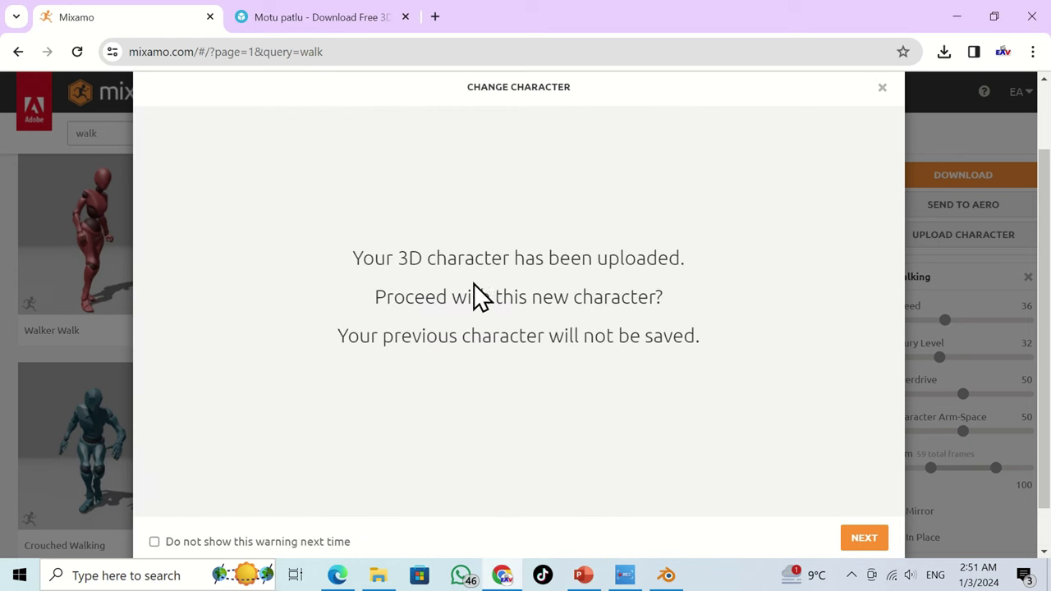
left_click(878, 540)
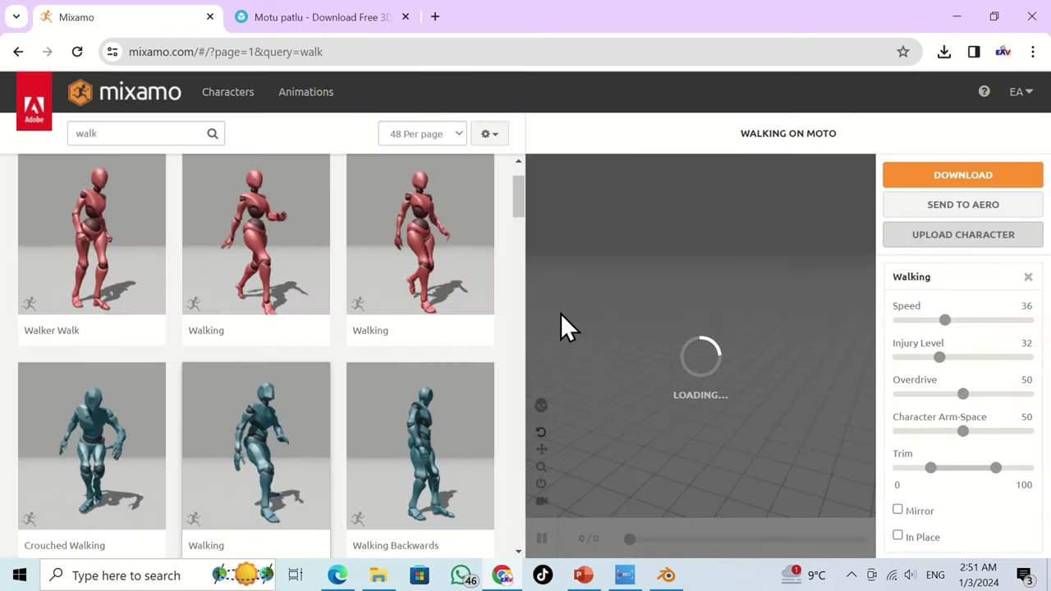
left_click(430, 253)
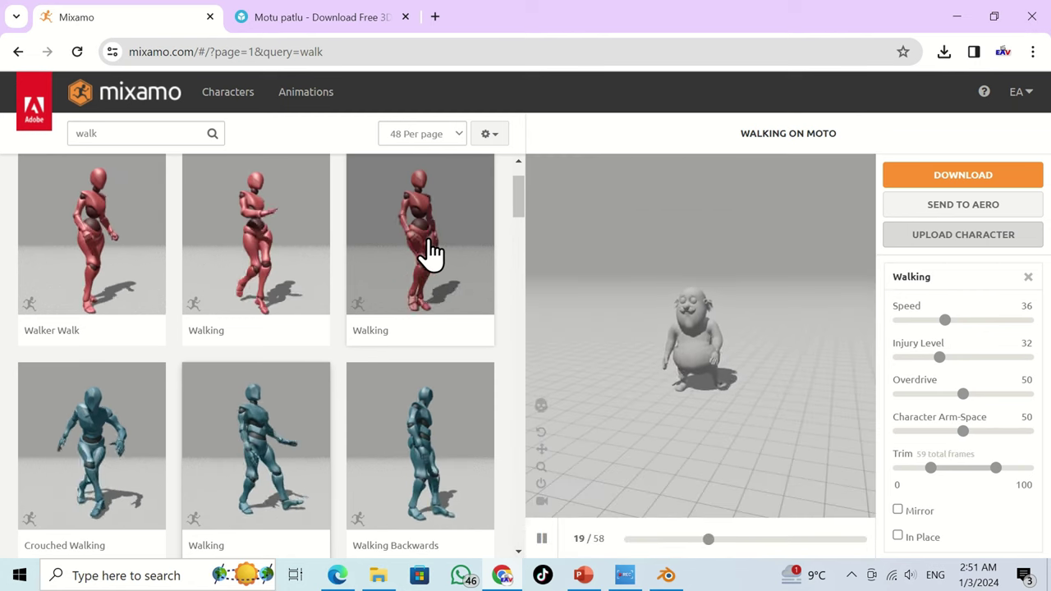
left_click(431, 252)
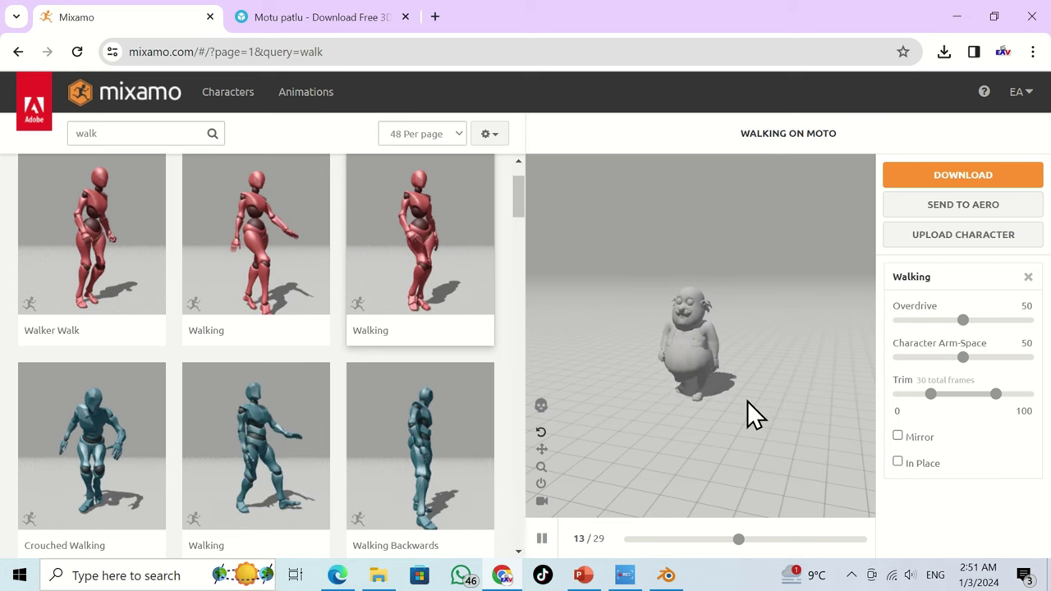
- Set Character Arm-Space to 61 and download the walking character as FBX Binary with skin at 30 frames per second
left_click_drag(964, 357, 979, 357)
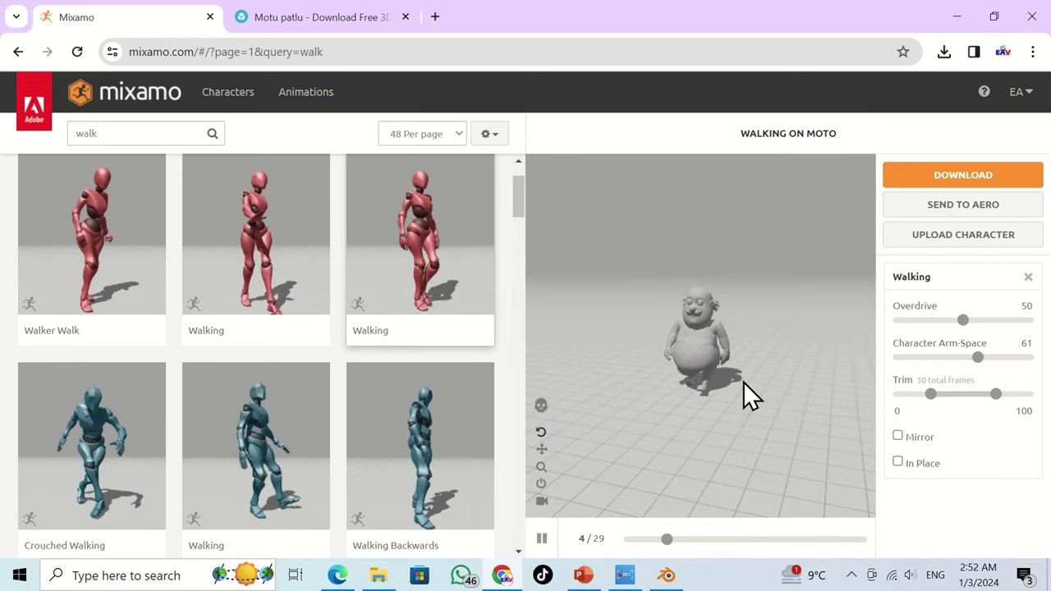
left_click(975, 174)
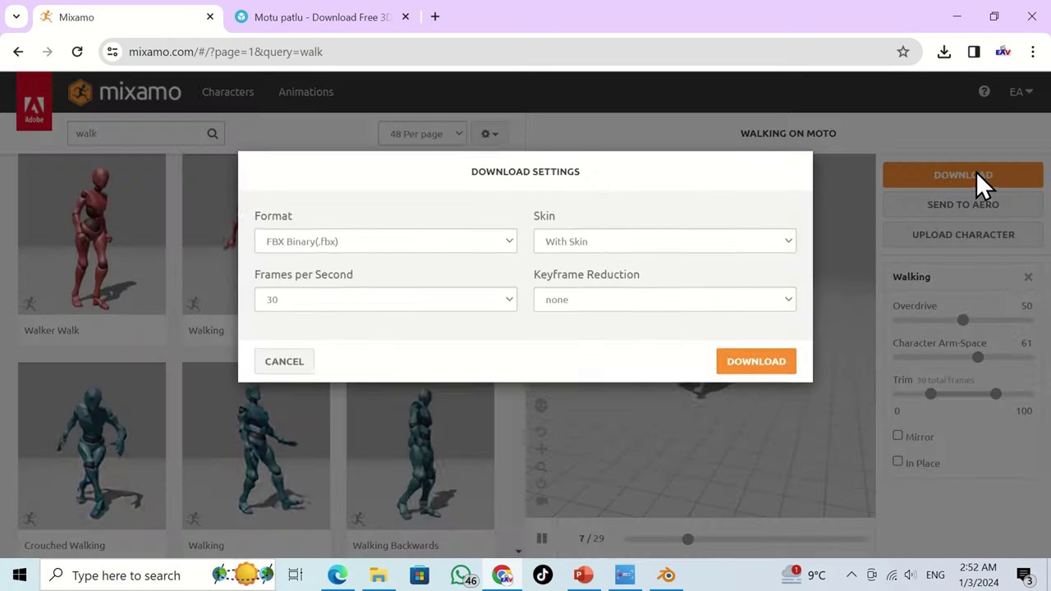
left_click(755, 364)
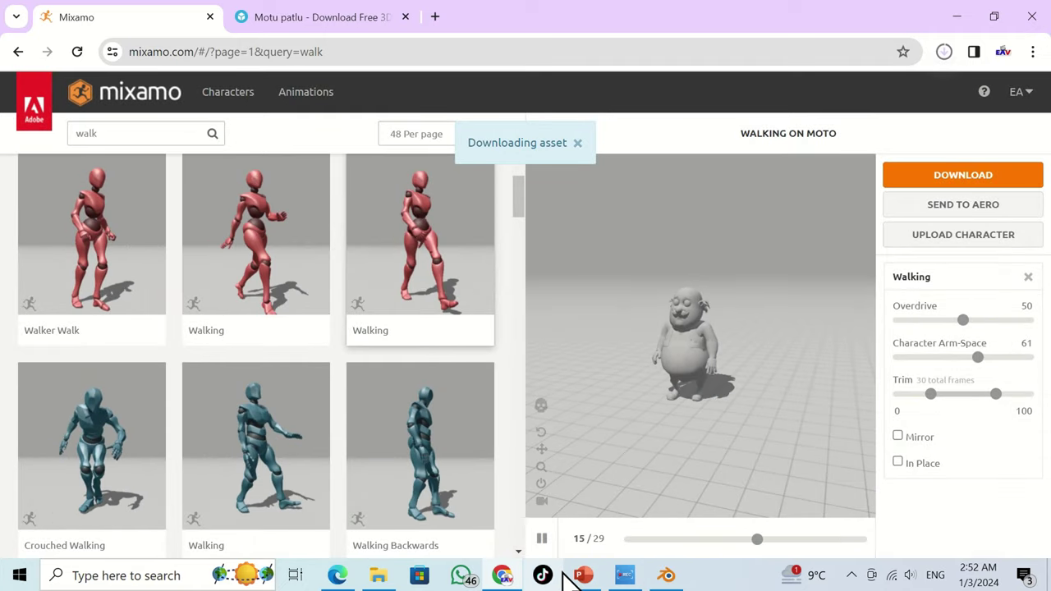
- Switch to Blender, discard the unsaved scene and open scenes.blend from the Moto Patlu job folder
left_click(666, 575)
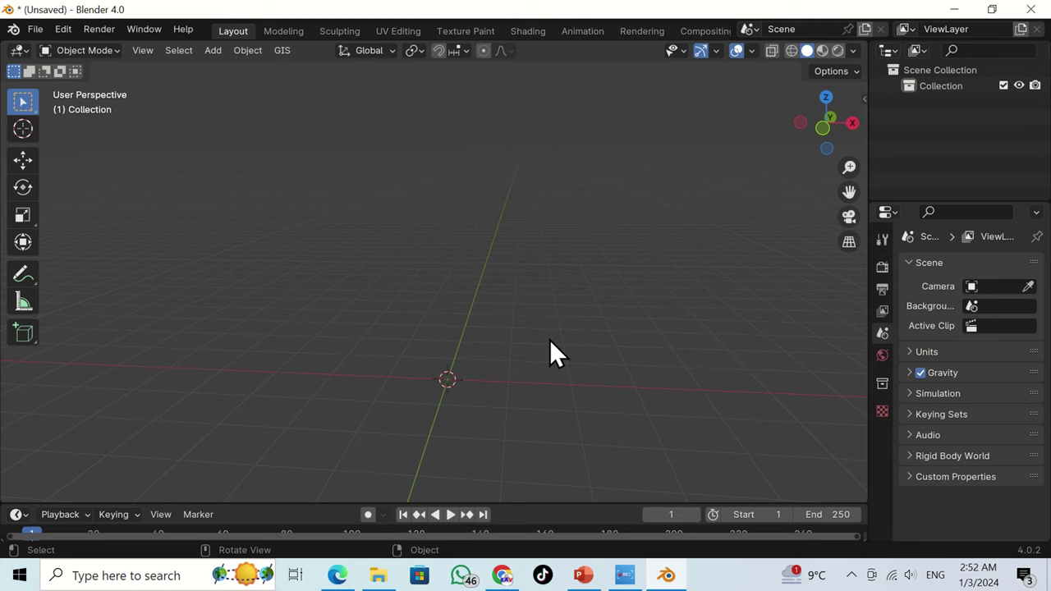
key("ctrl+q")
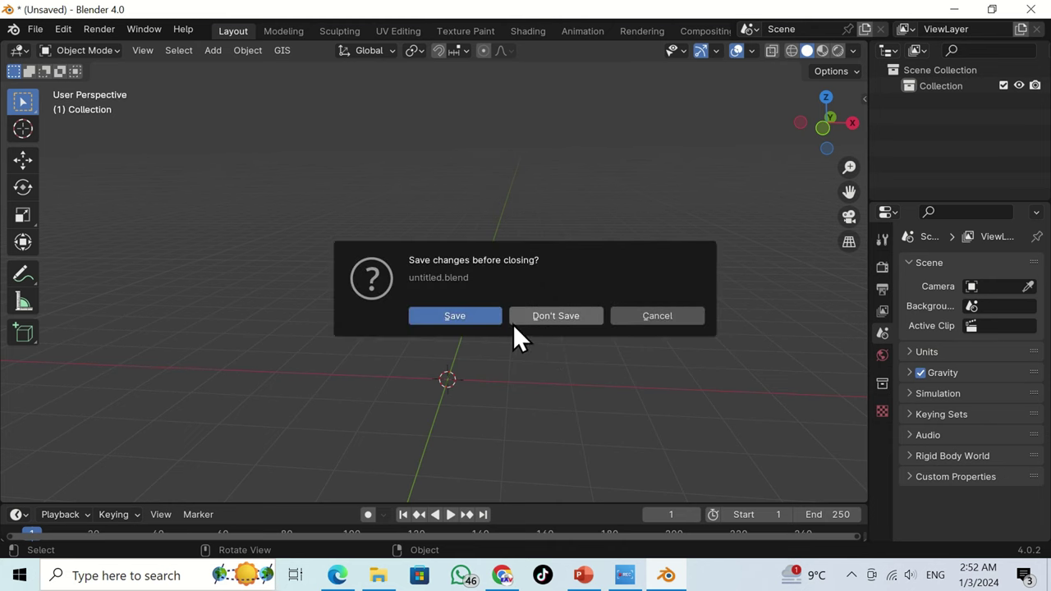
left_click(534, 314)
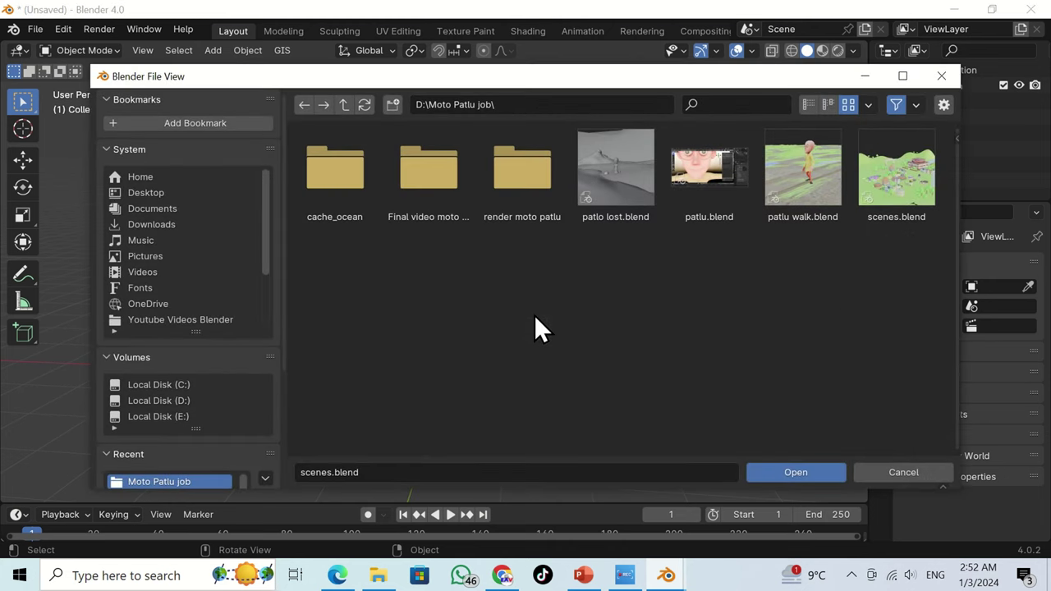
double_click(900, 189)
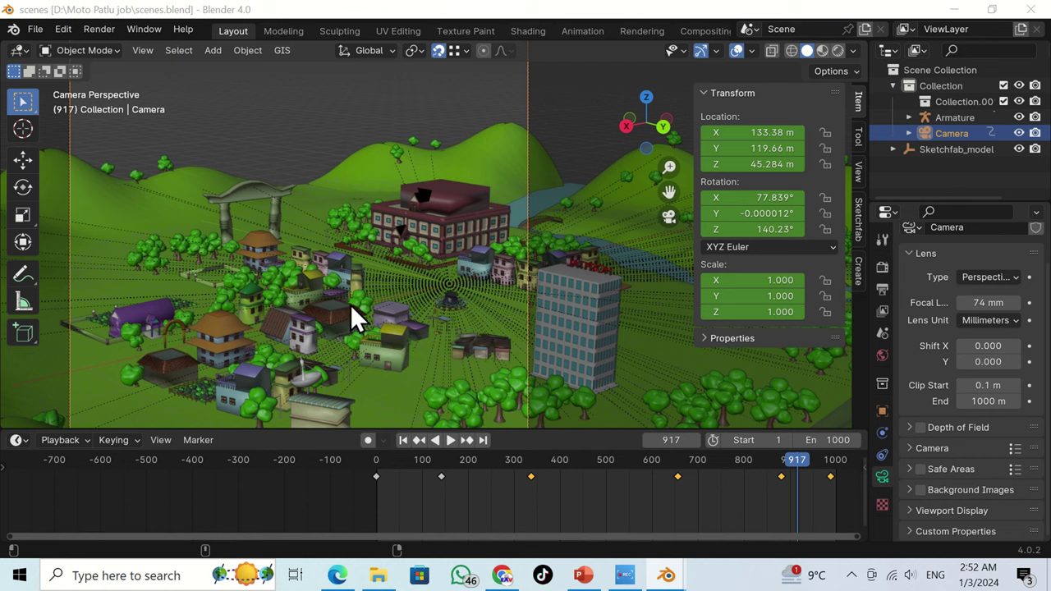
- Delete all of the camera's keyframes from the timeline
key("a")
key("x")
left_click(558, 500)
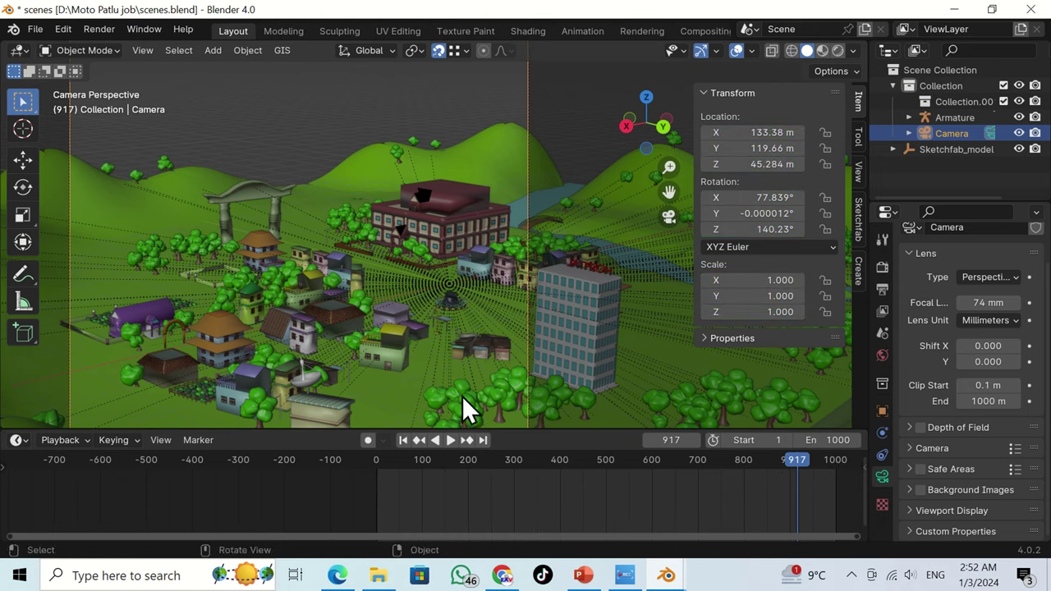
- Fly the camera down to the Police Station arch, to about X 51.6 m, Y 4.5 m, Z 1.1 m
key("shift+grave")
key("w")
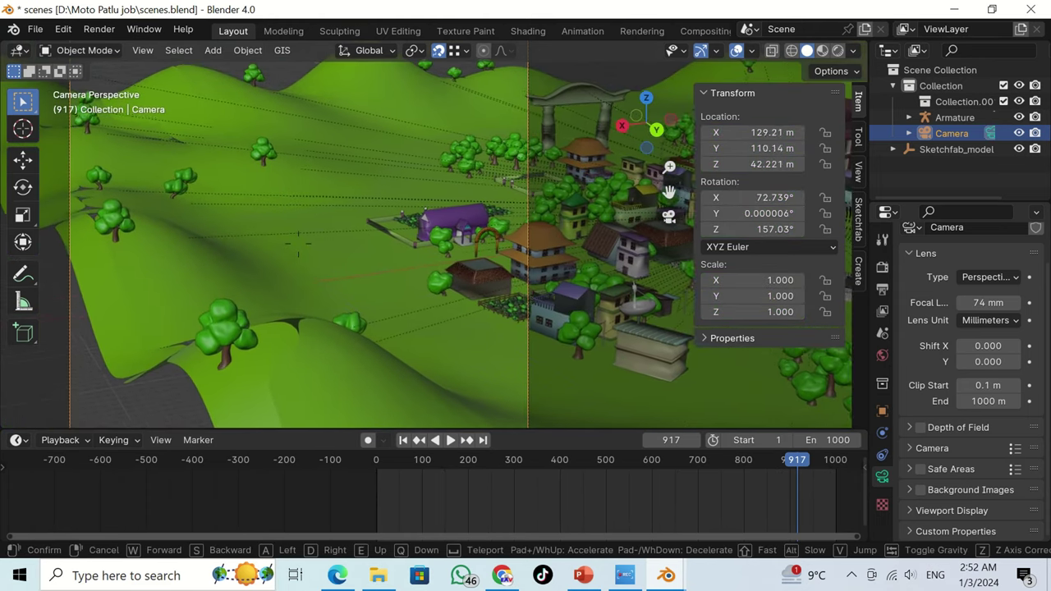
key("w")
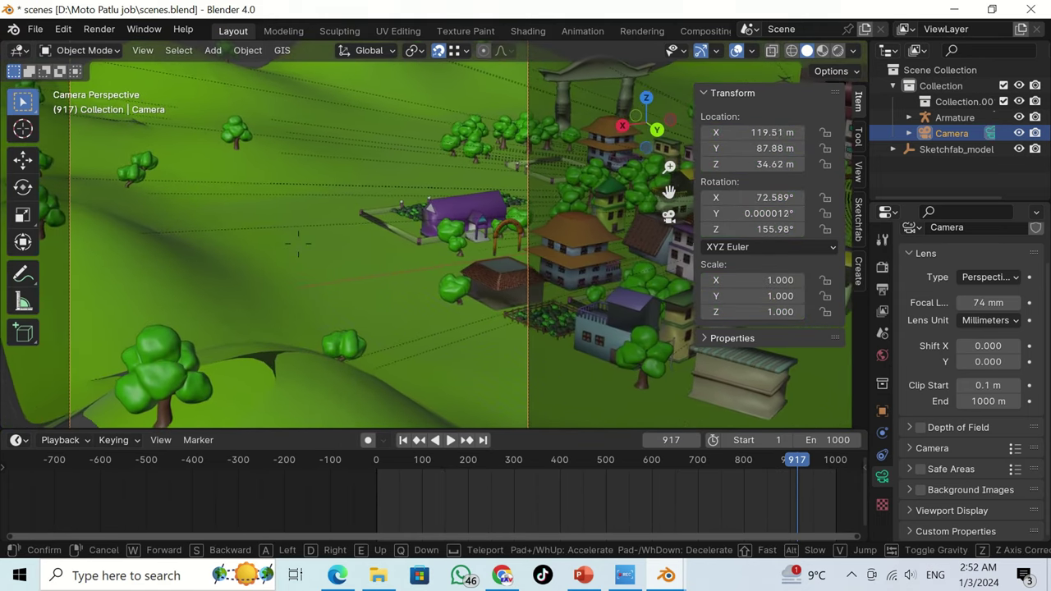
key("w")
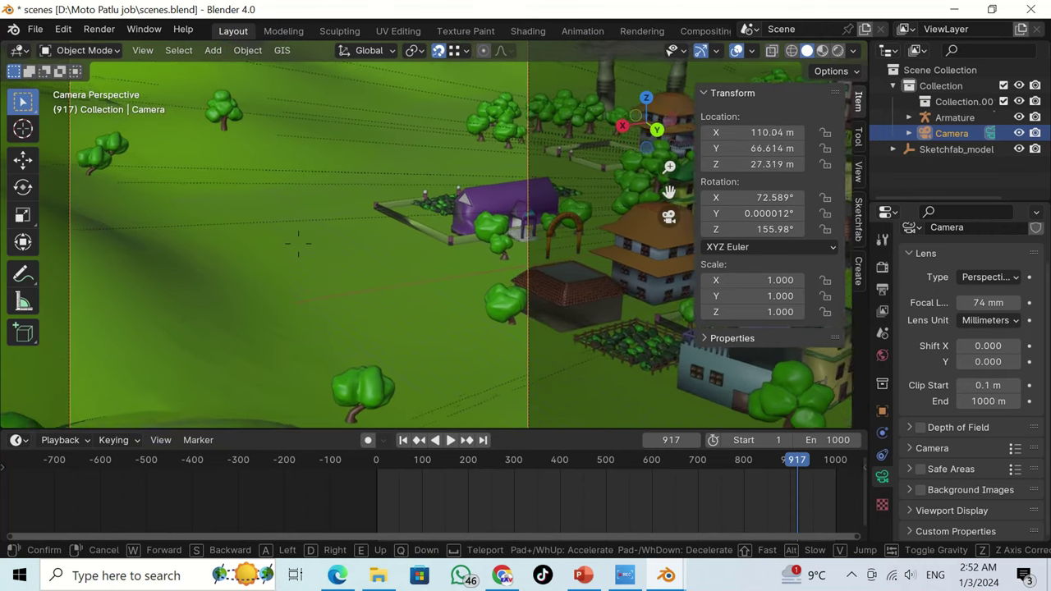
key("w")
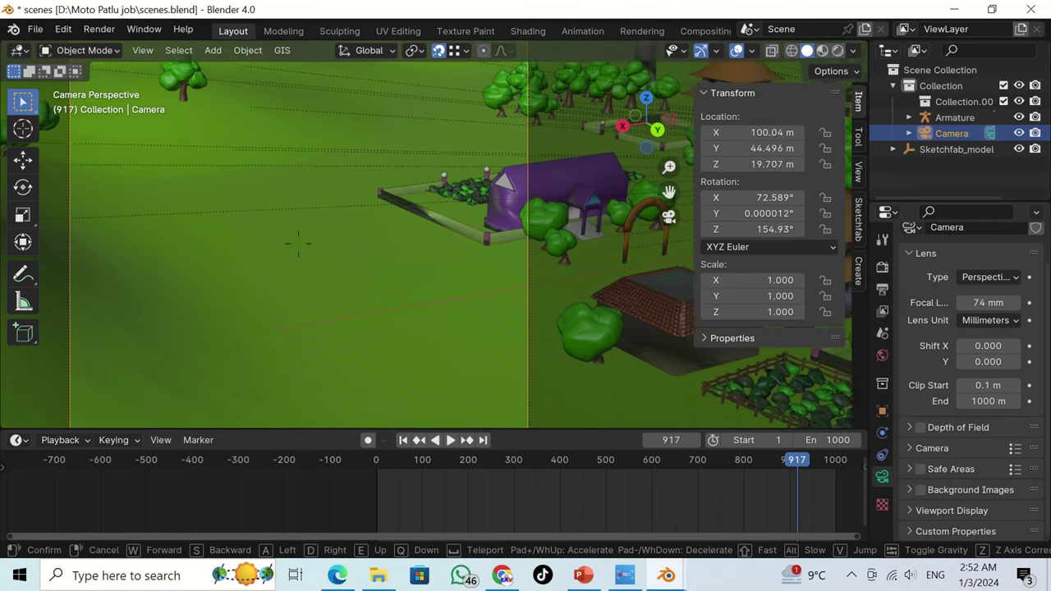
key("w")
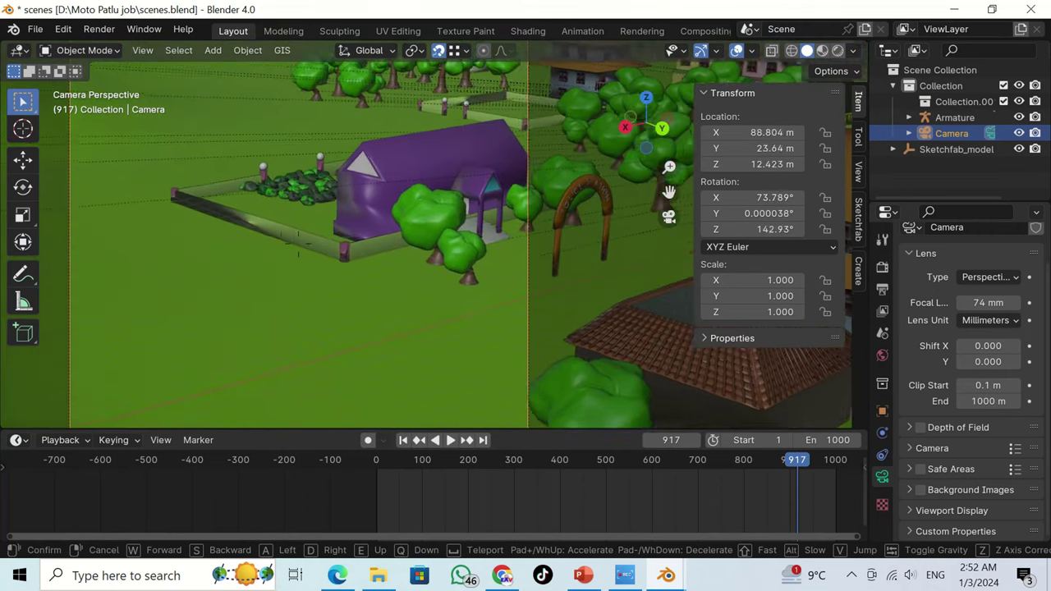
key("w")
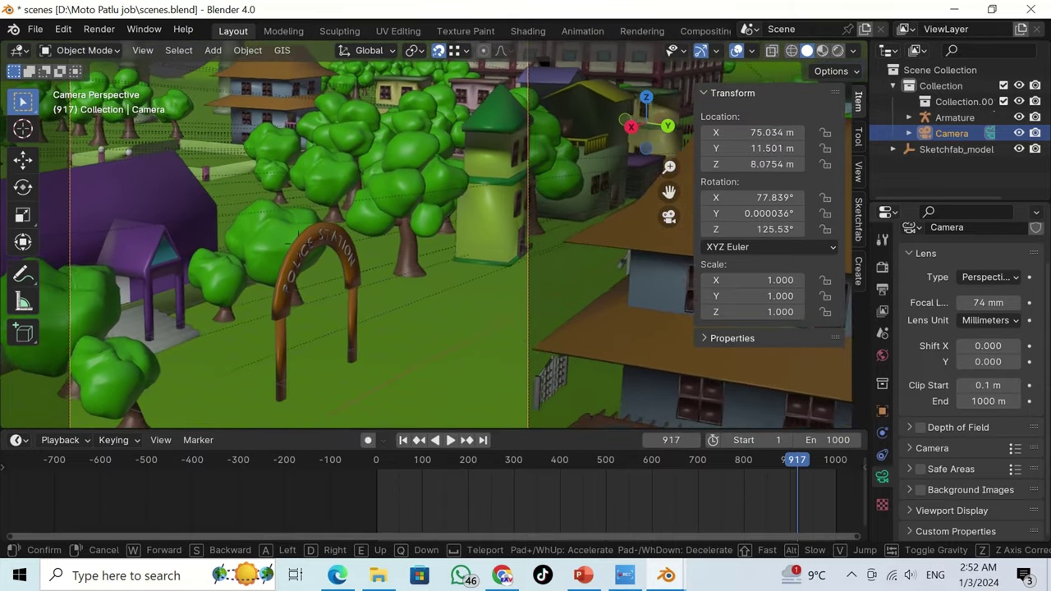
key("w")
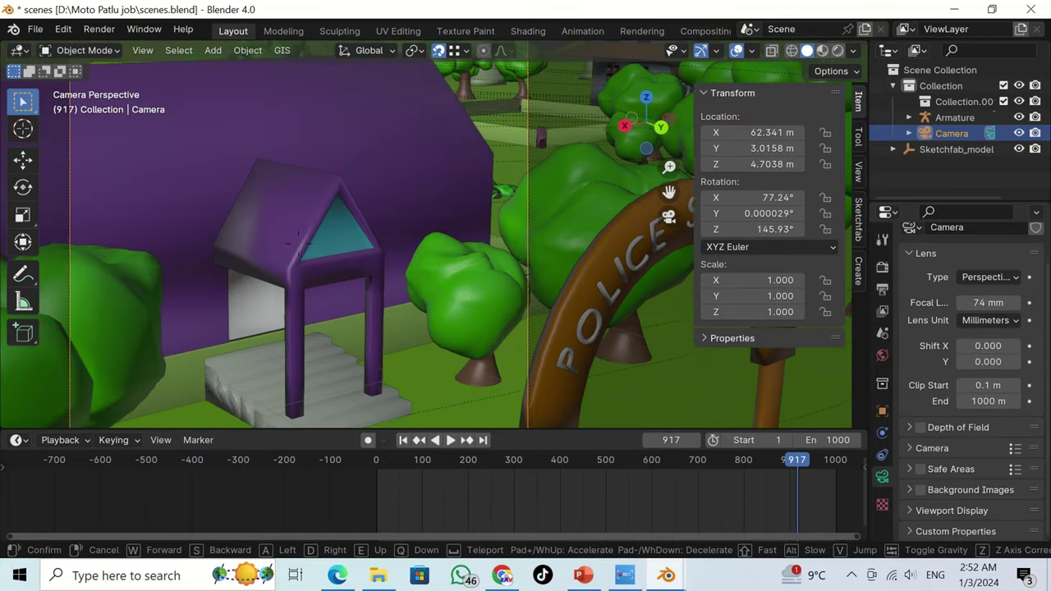
key("w")
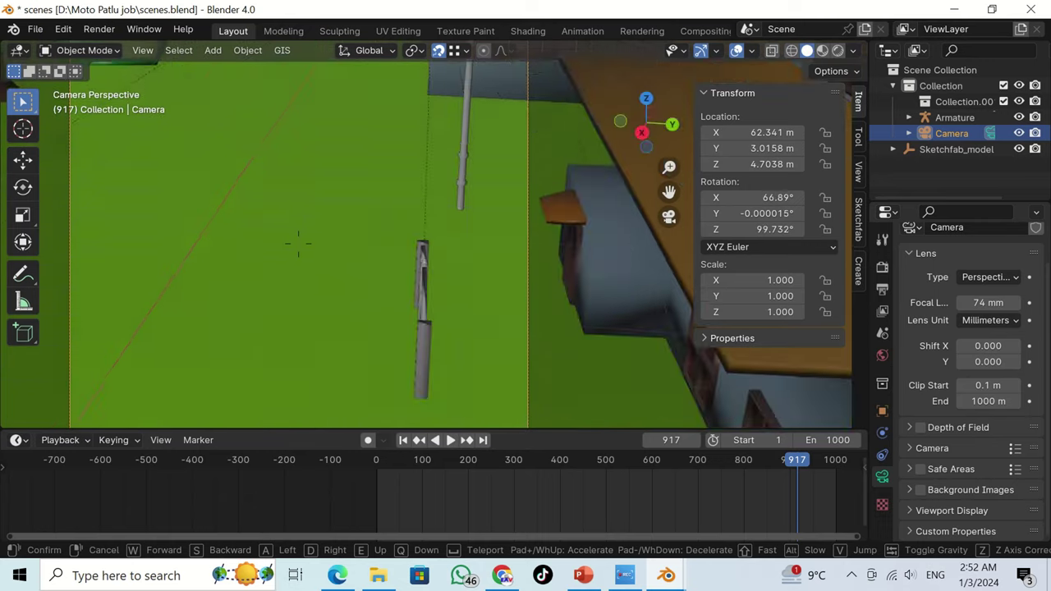
key("d")
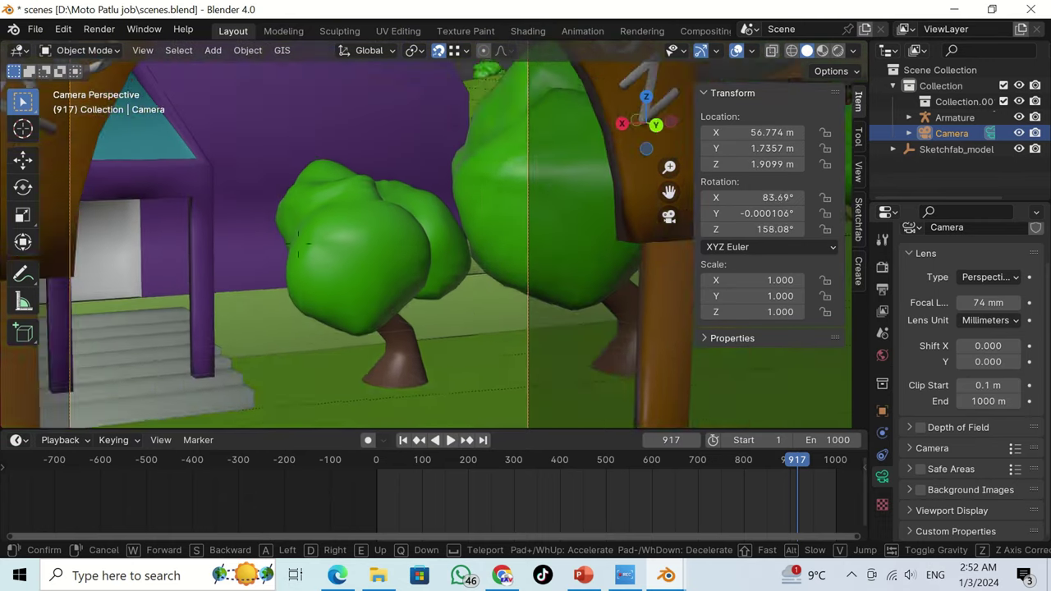
key("d")
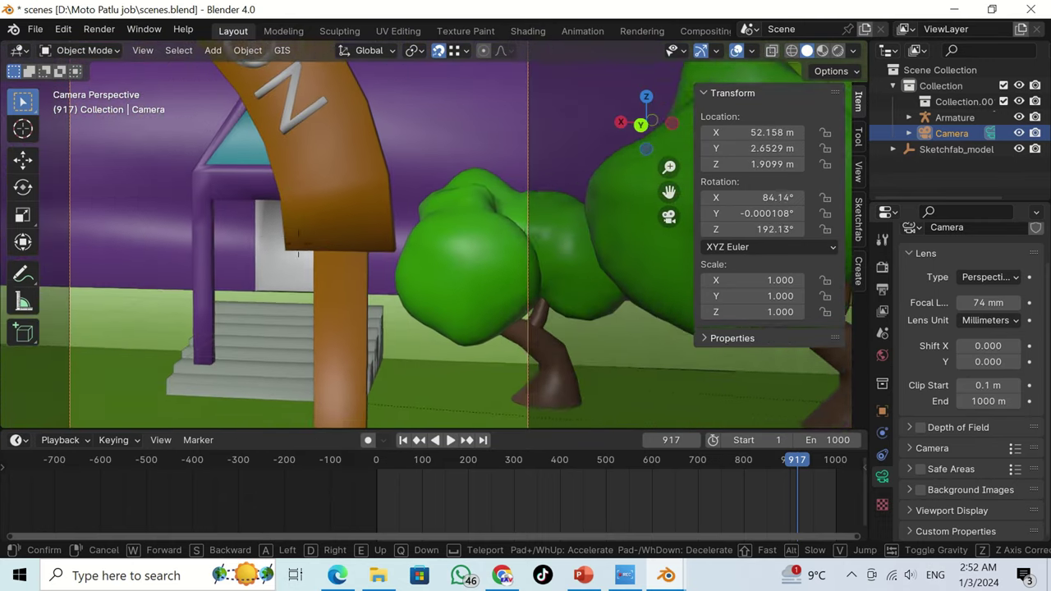
key("s")
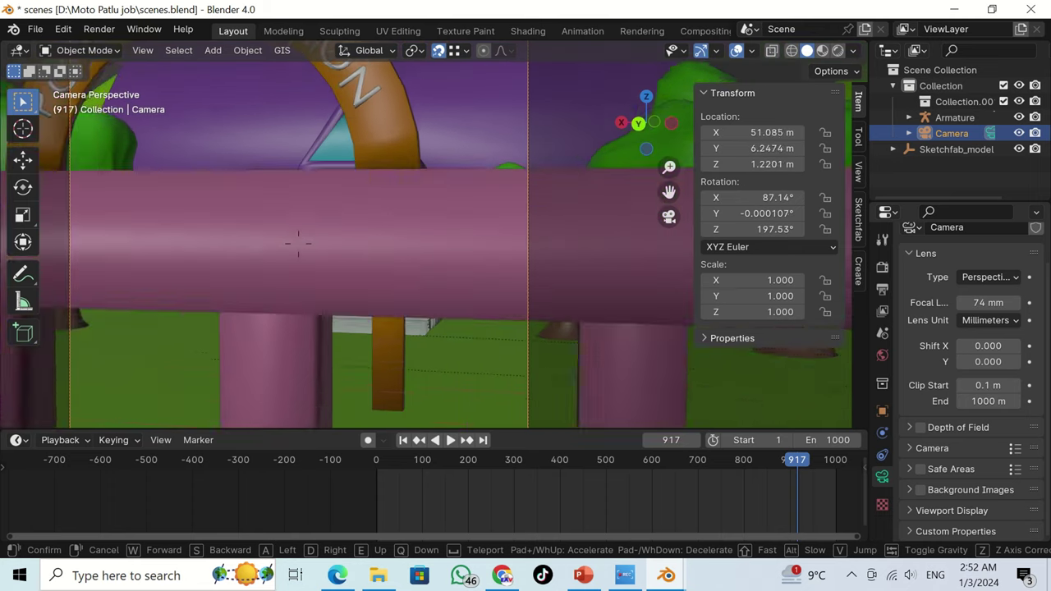
key("w")
left_click(441, 306)
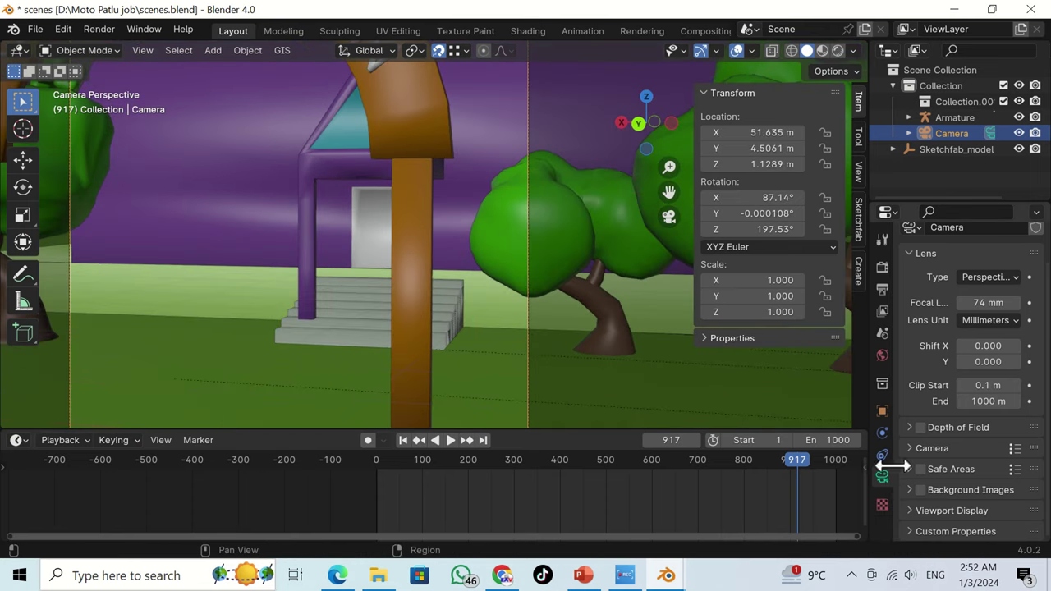
- Set the camera's focal length to 22 mm and move it to about X 53.8 m, Y 1.8 m, Z 0.5 m, framing the Police Station arch
left_click_drag(990, 303, 905, 317)
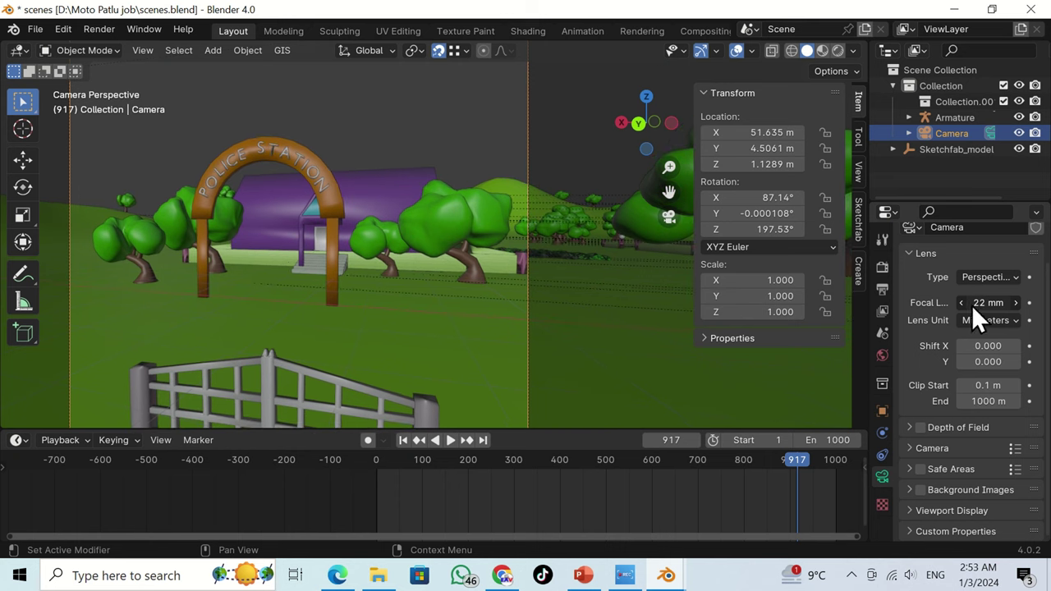
key("shift+grave")
key("w")
key("w")
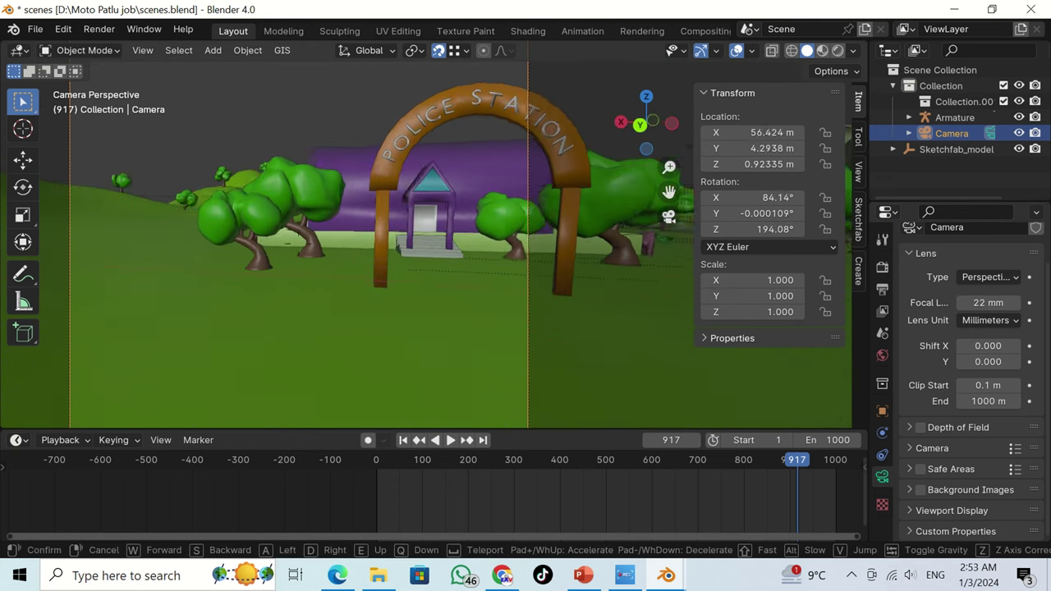
key("s")
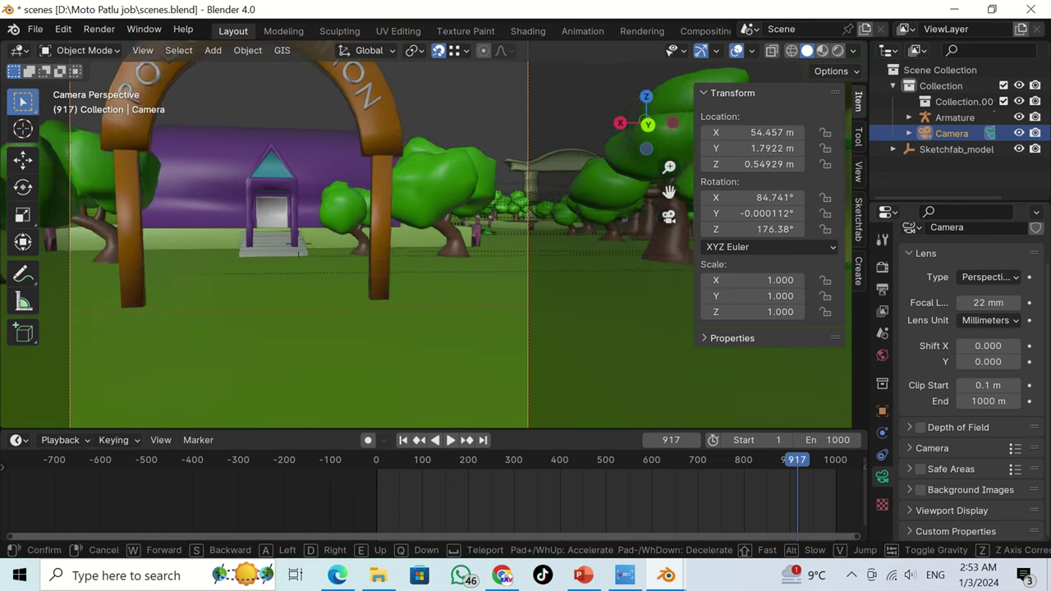
left_click(463, 310)
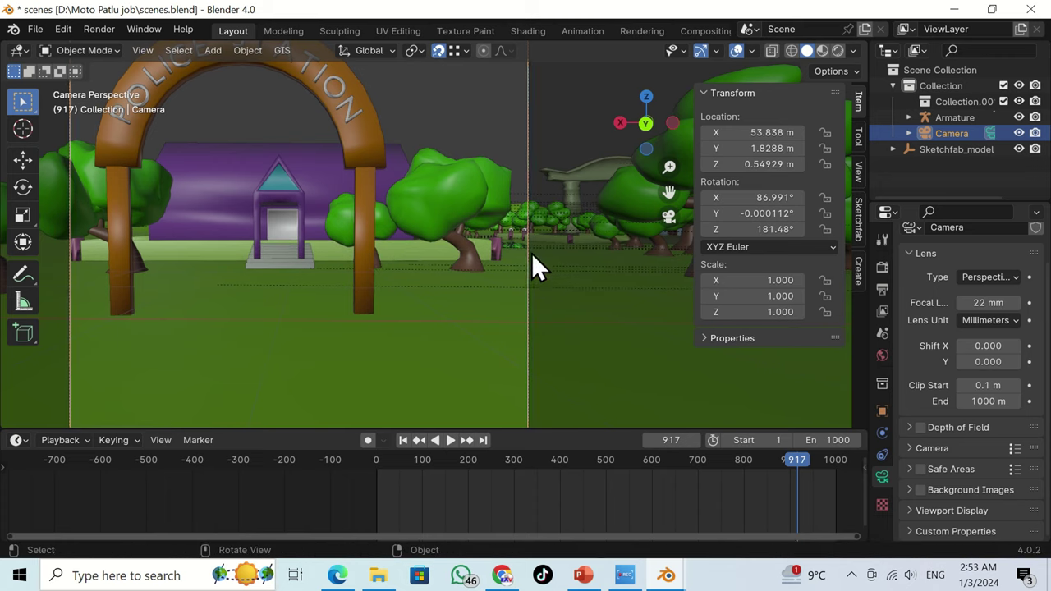
- Set the viewport's clipping End distance to 25000 m
left_click(859, 171)
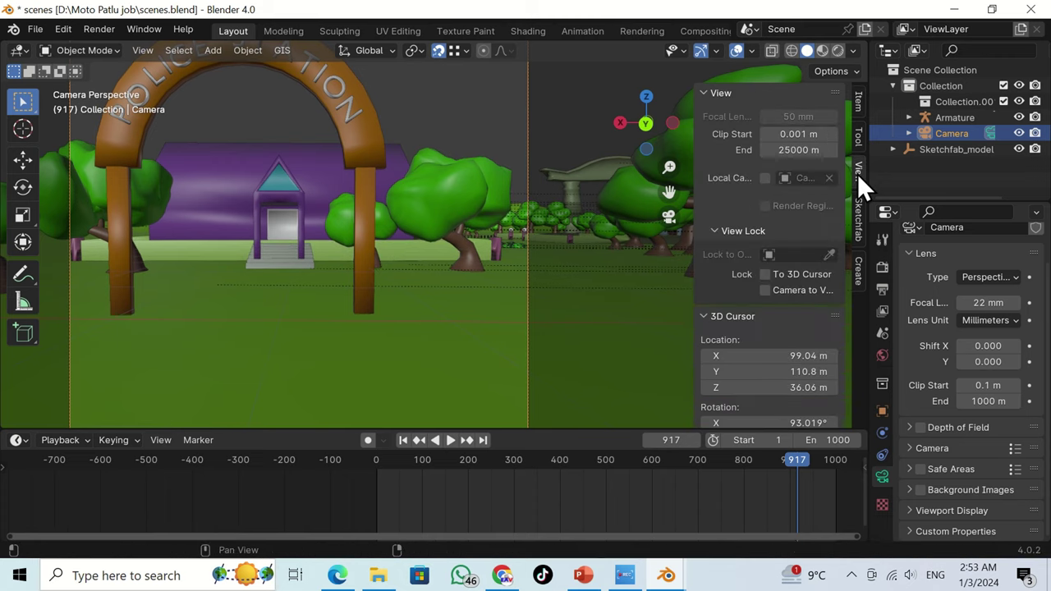
mouse_move(804, 151)
left_mouse_down()
mouse_move(786, 151)
mouse_move(800, 151)
left_mouse_up()
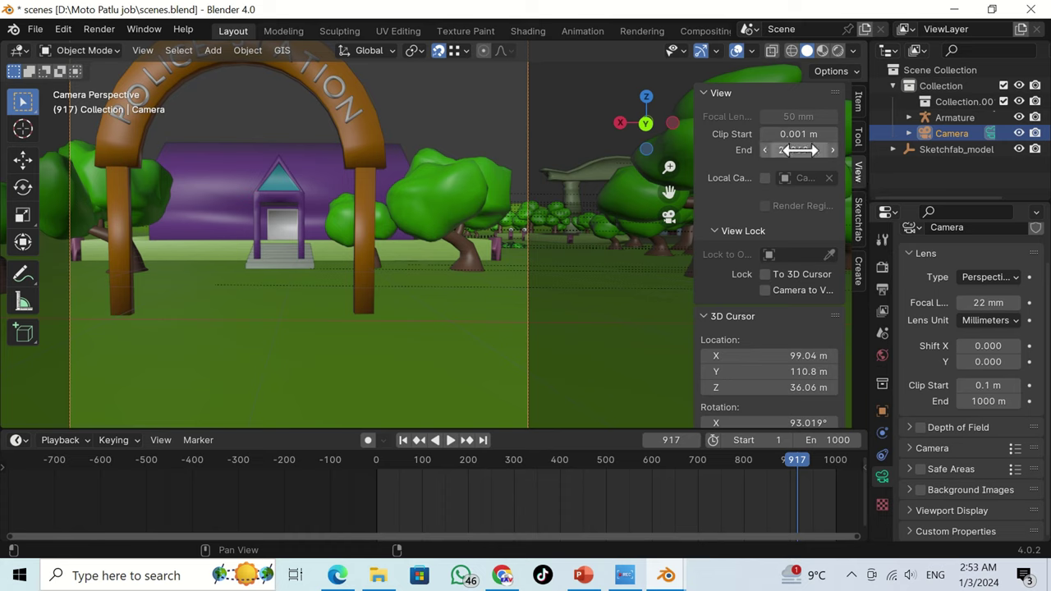
left_click(800, 152)
key("Return")
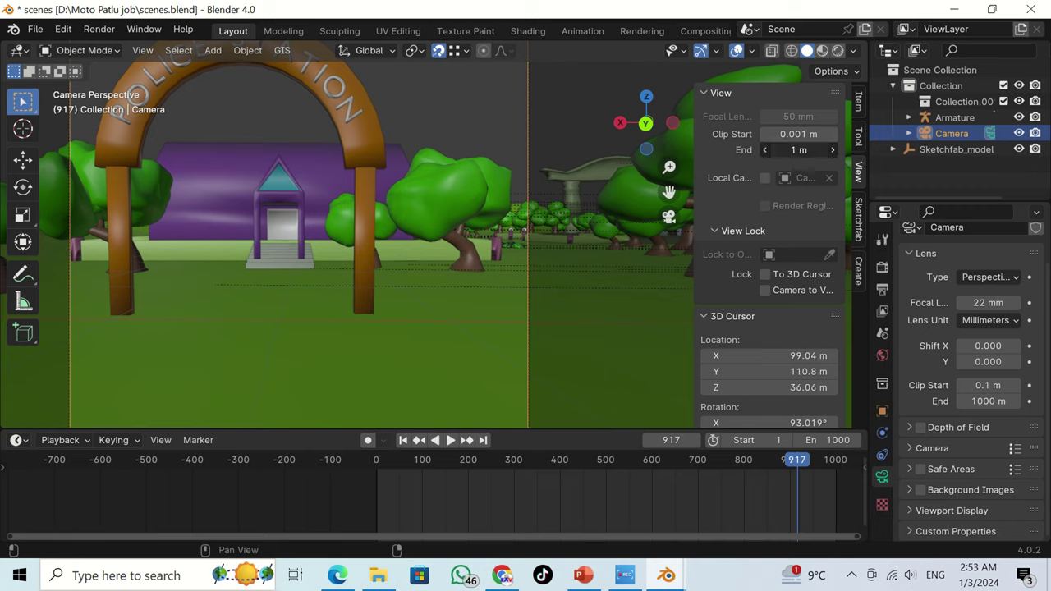
left_click(813, 154)
type("25000")
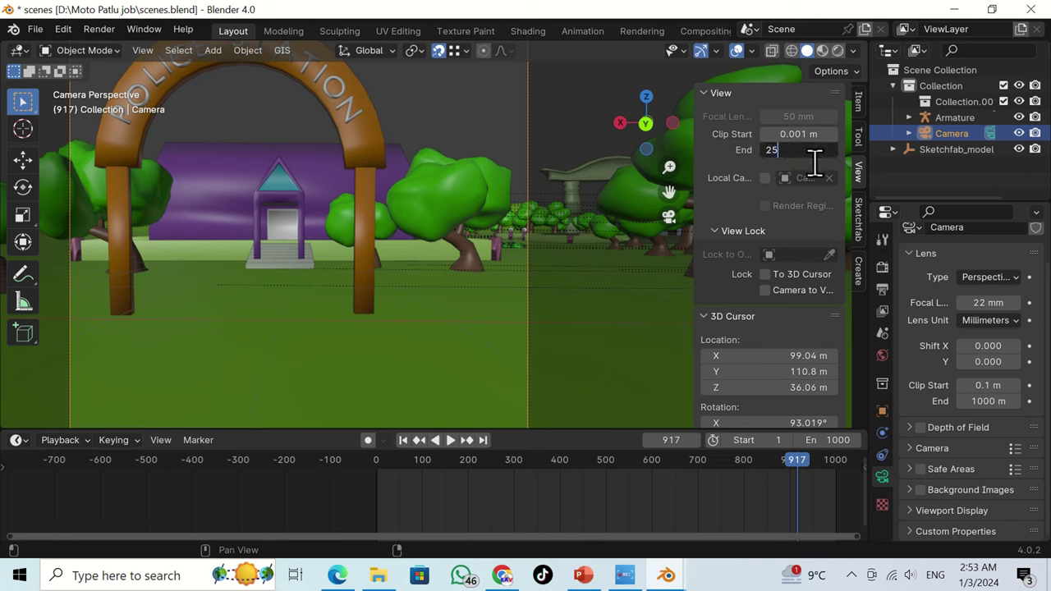
key("Return")
left_click(788, 178)
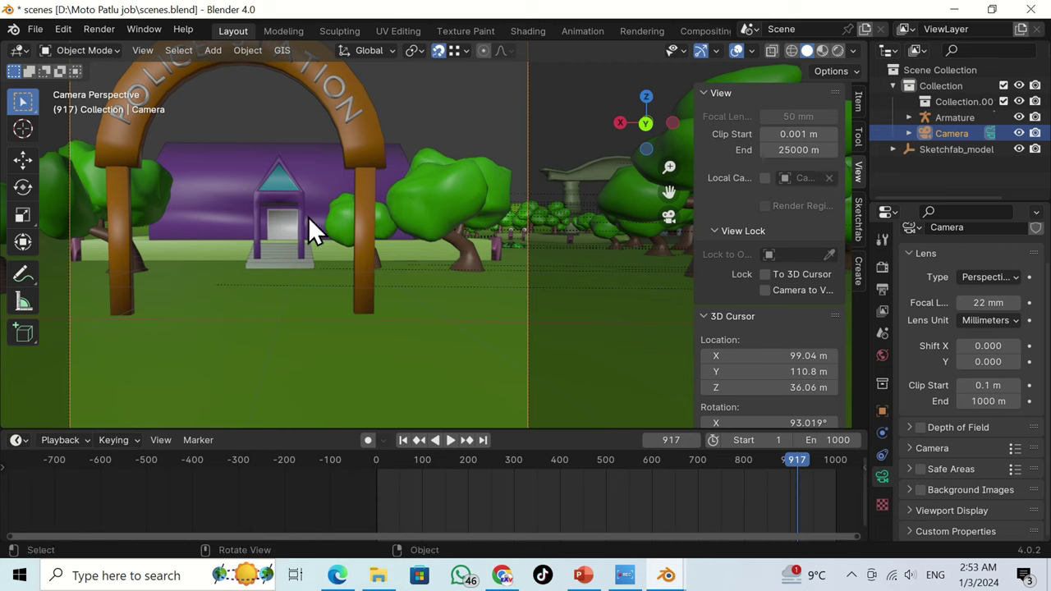
- Place the 3D cursor on the ground beneath the Police Station arch
right_click(293, 321, "shift")
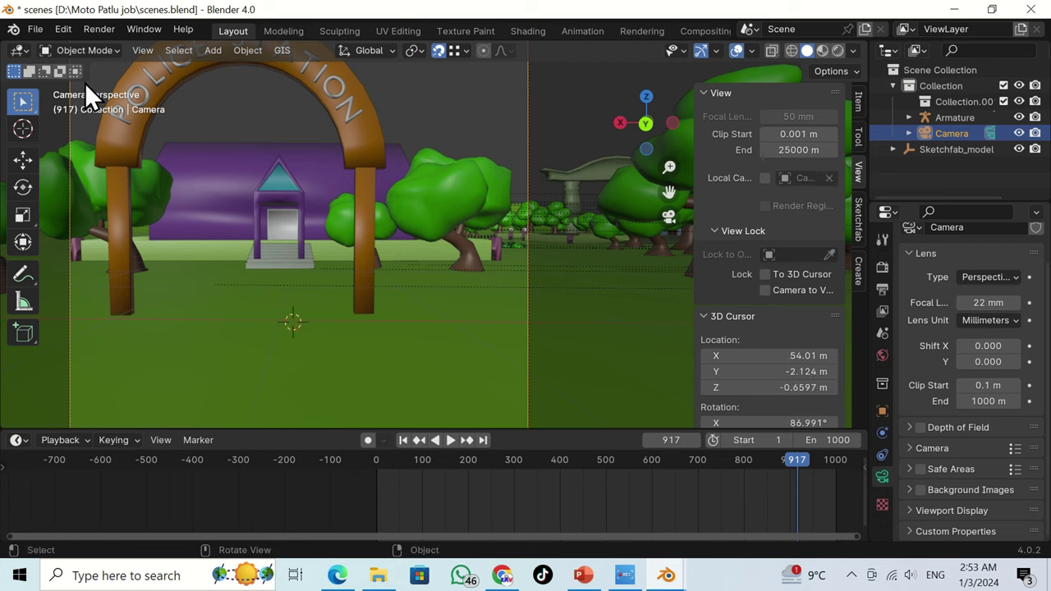
left_click(35, 28)
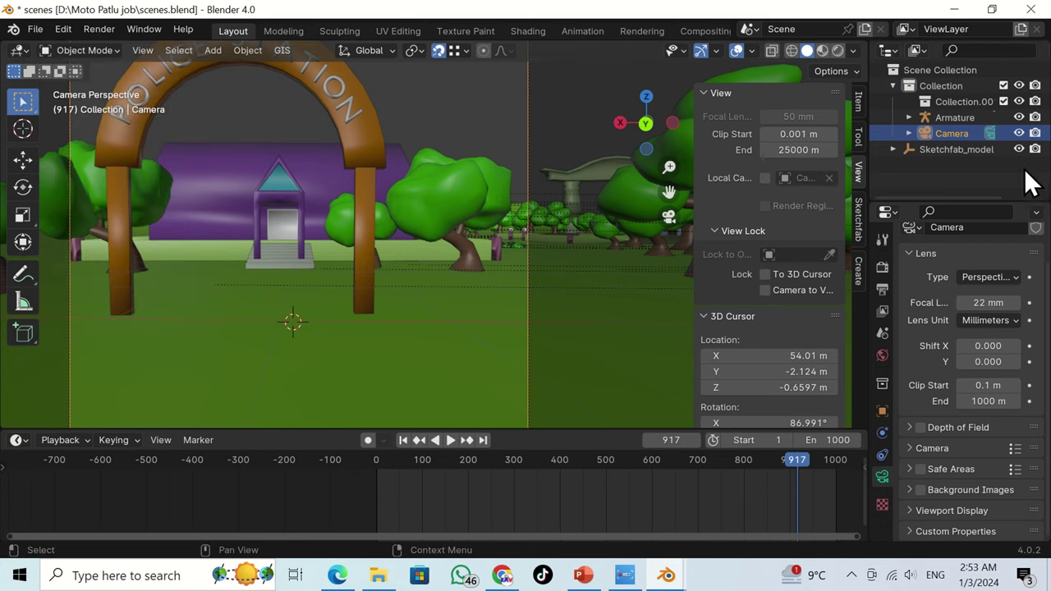
left_click(956, 154)
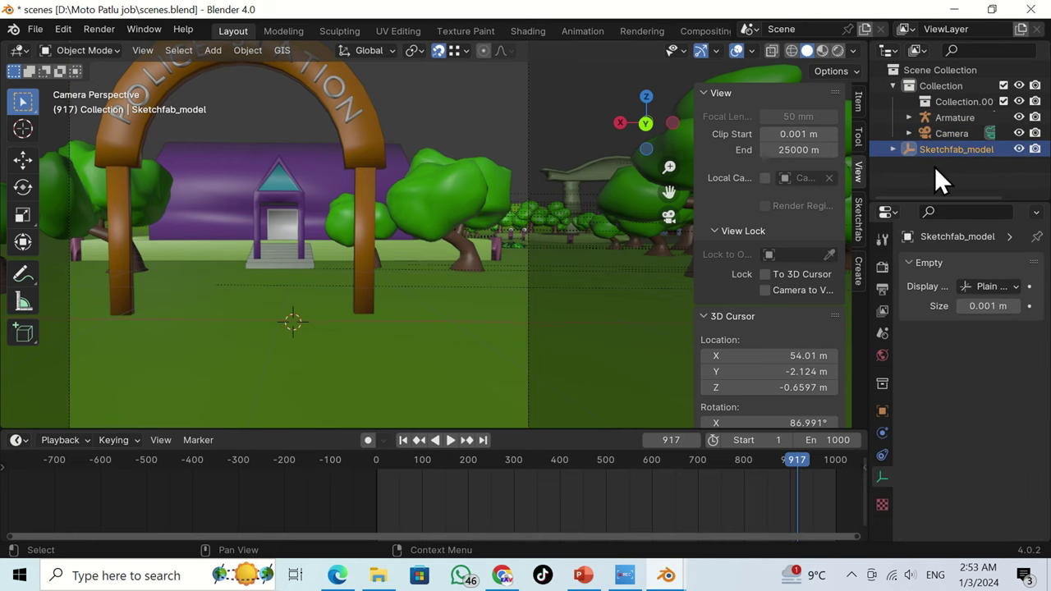
key("Delete")
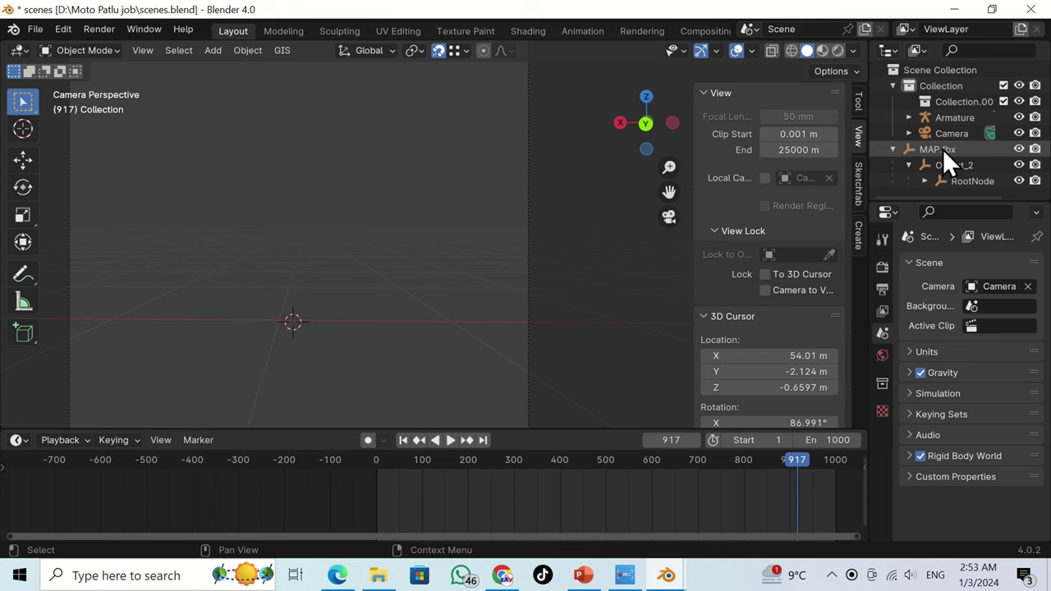
key("ctrl+z")
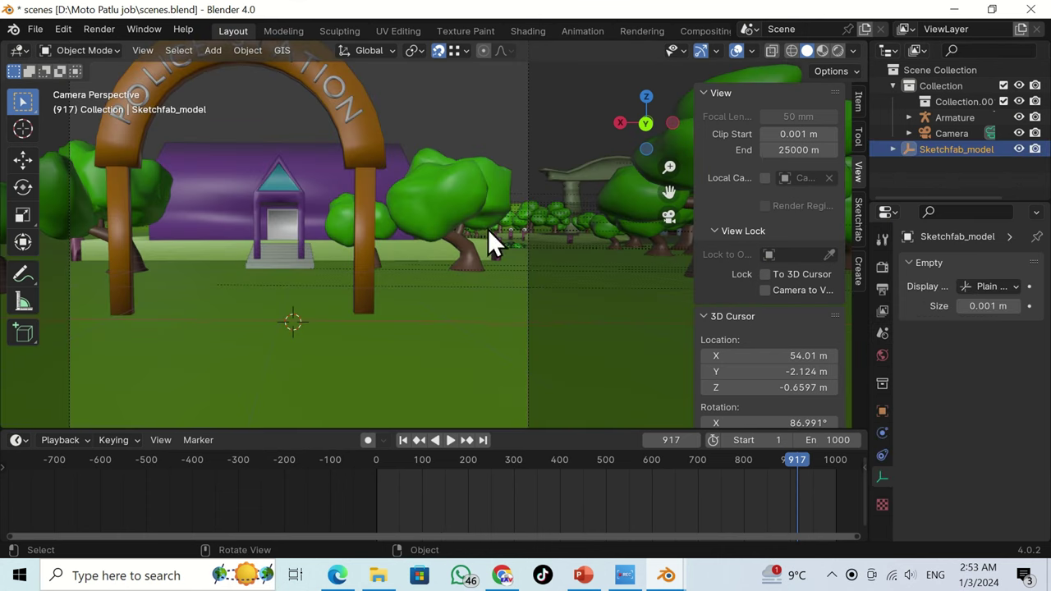
- Delete the old Armature with its keyframes and the leftover Patlu body mesh from the scene
left_click(969, 119)
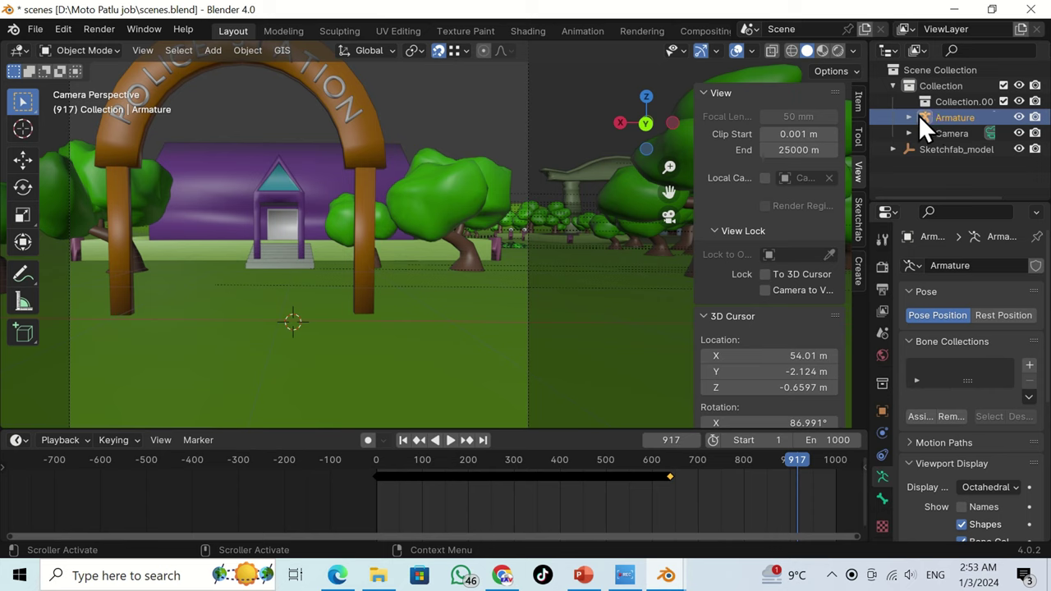
key("x")
key("Escape")
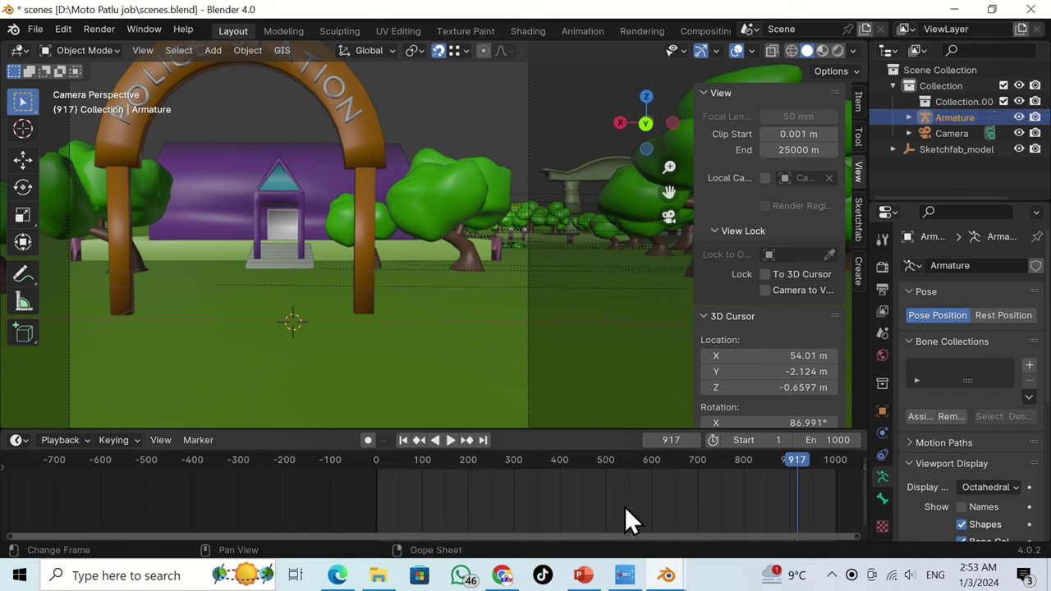
key("x")
left_click(476, 250)
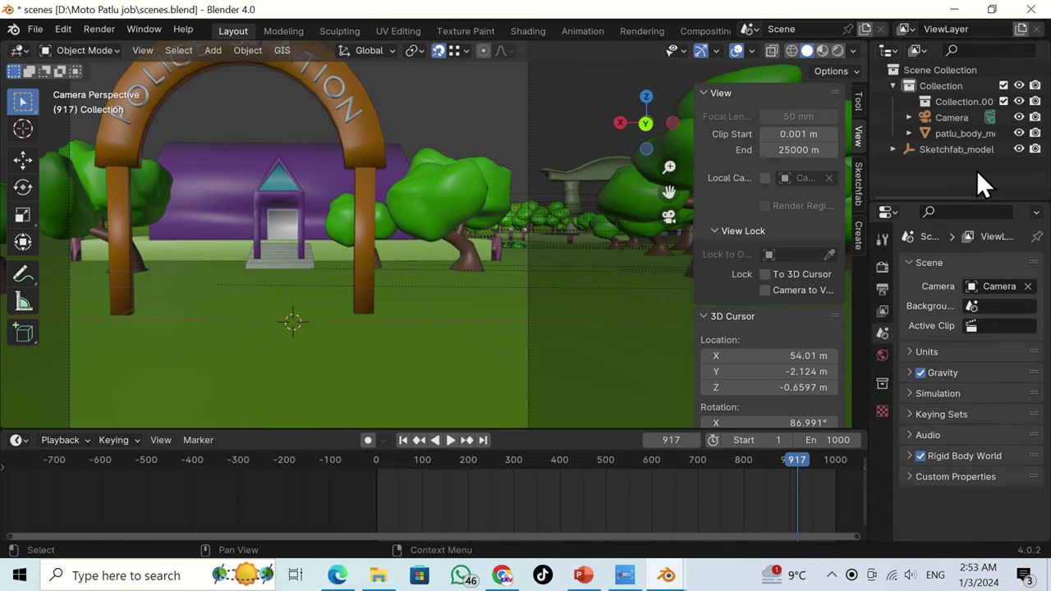
left_click(970, 134)
key("x")
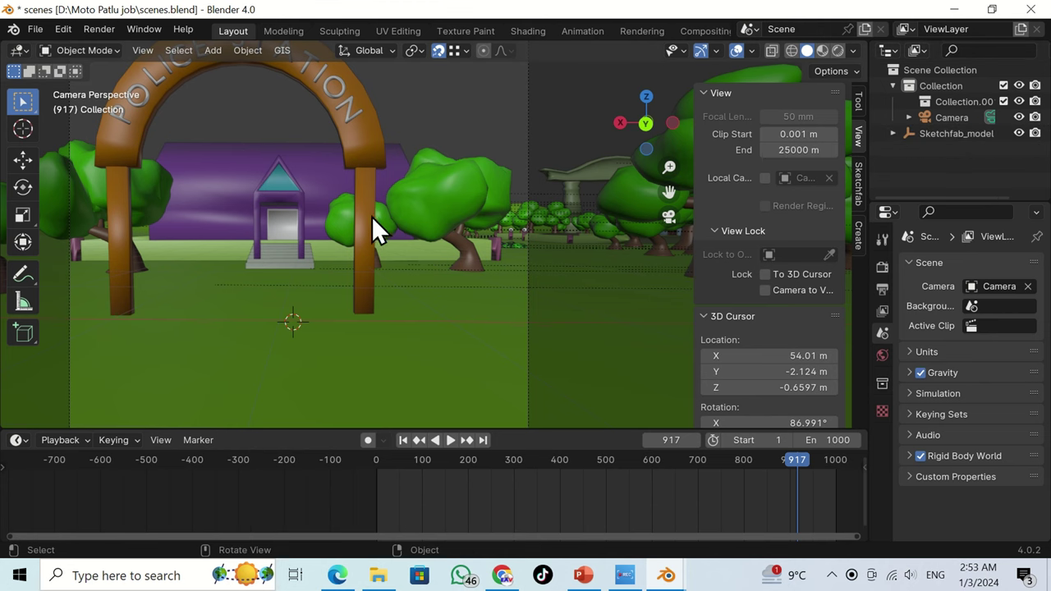
- Import the FBX character file Walking (7).fbx from the Downloads folder into the village scene
left_click(33, 29)
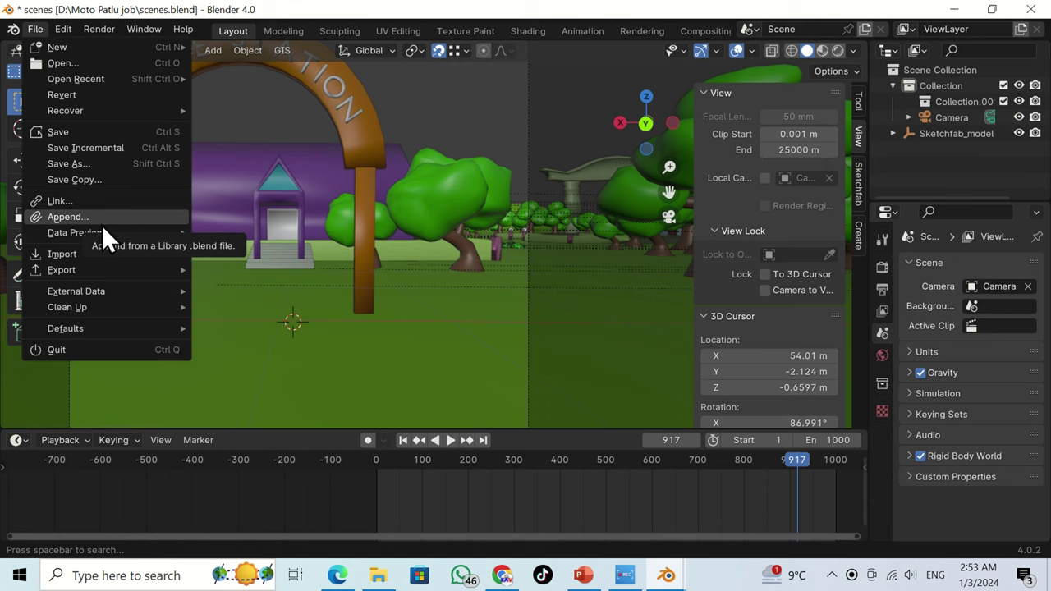
mouse_move(102, 254)
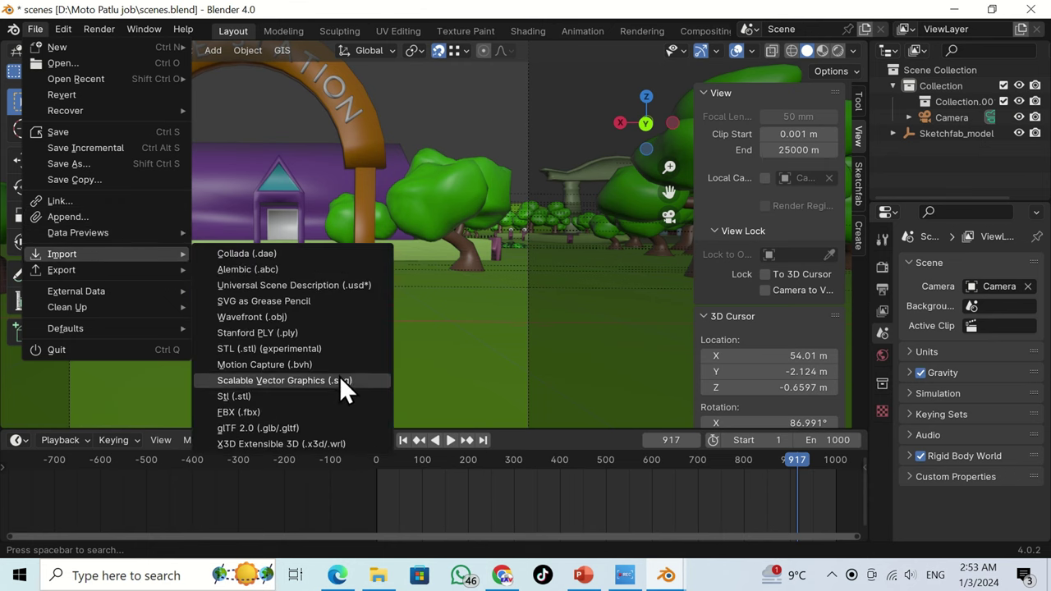
left_click(318, 411)
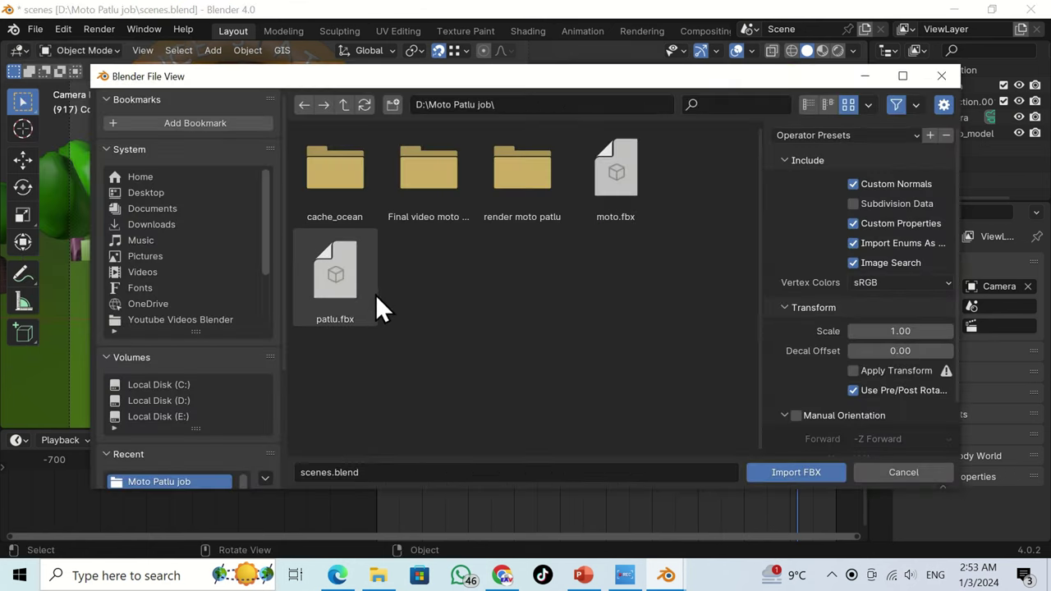
left_click(176, 224)
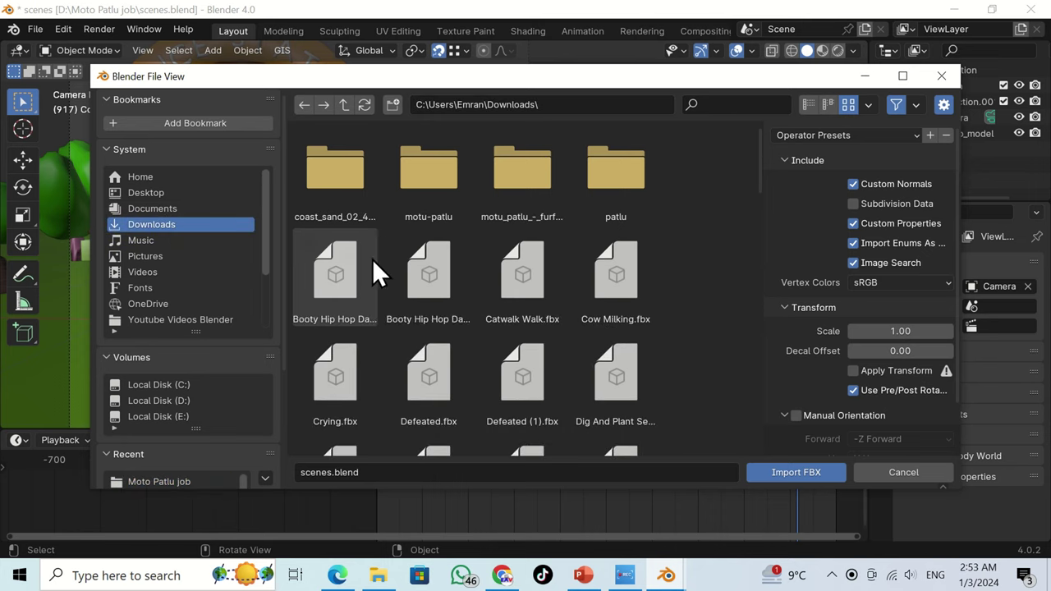
left_click(465, 325)
scroll(517, 343, "down", 5)
scroll(571, 353, "down", 12)
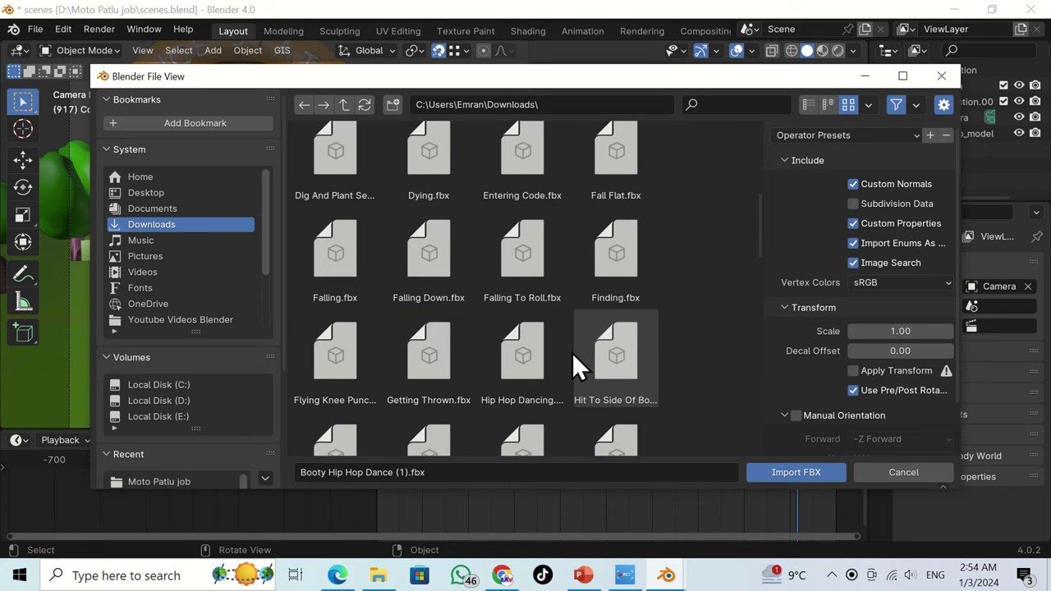
scroll(571, 352, "down", 10)
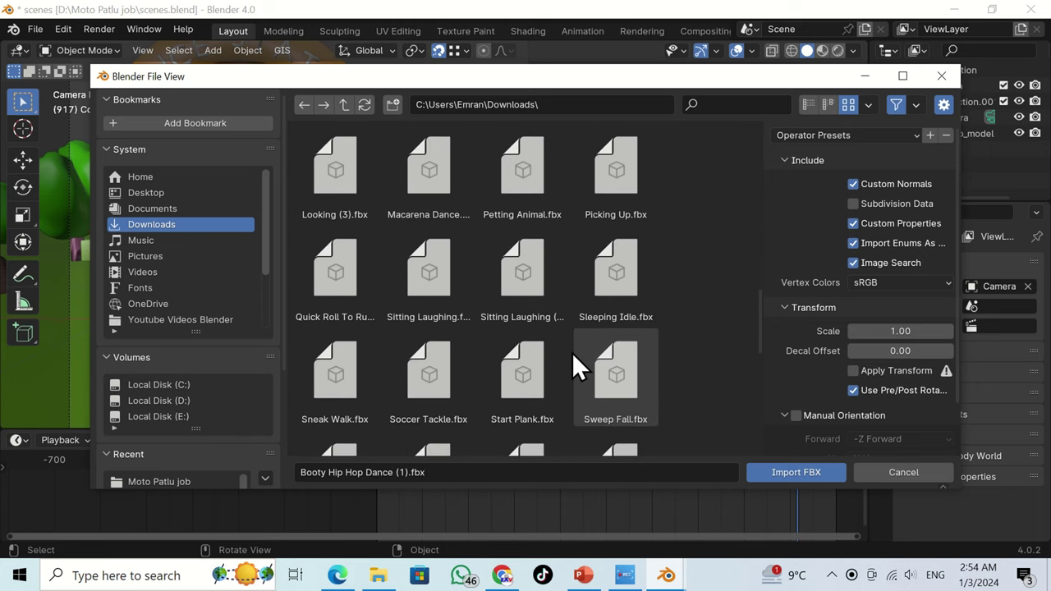
scroll(571, 352, "down", 5)
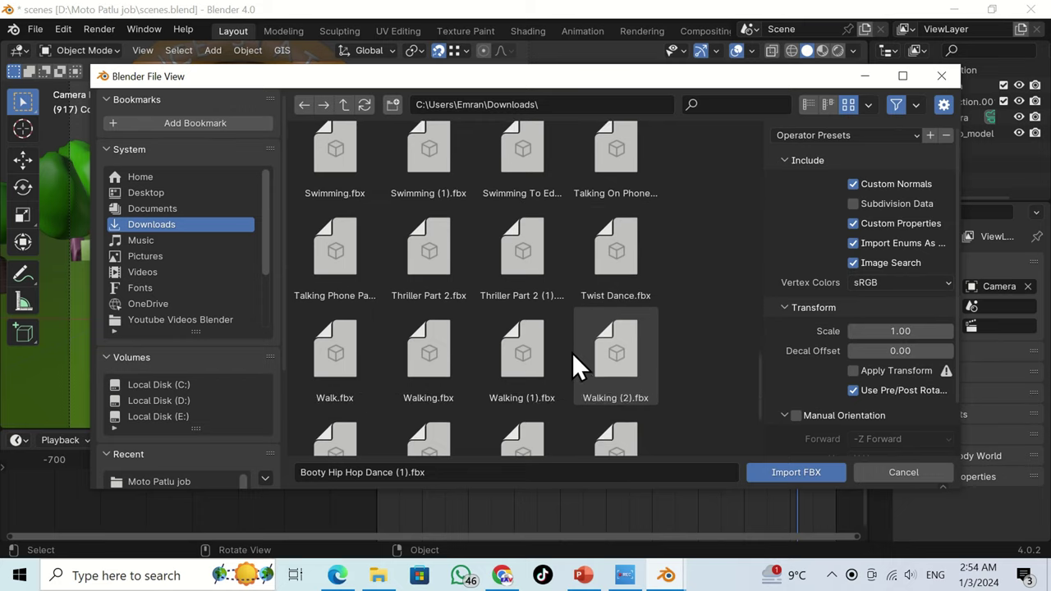
scroll(571, 352, "down", 1)
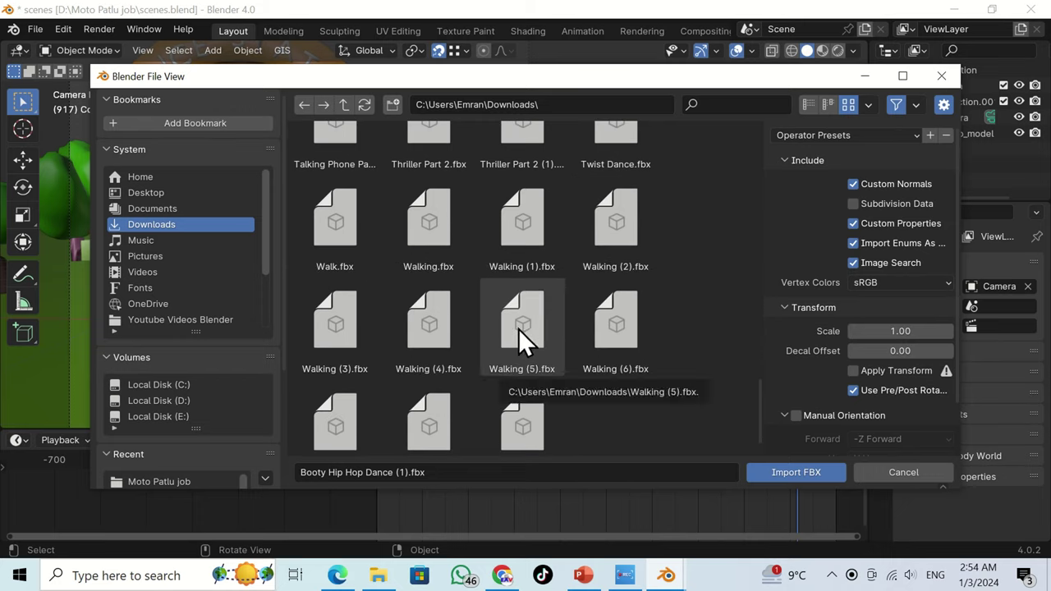
left_click(628, 330)
scroll(629, 330, "down", 1)
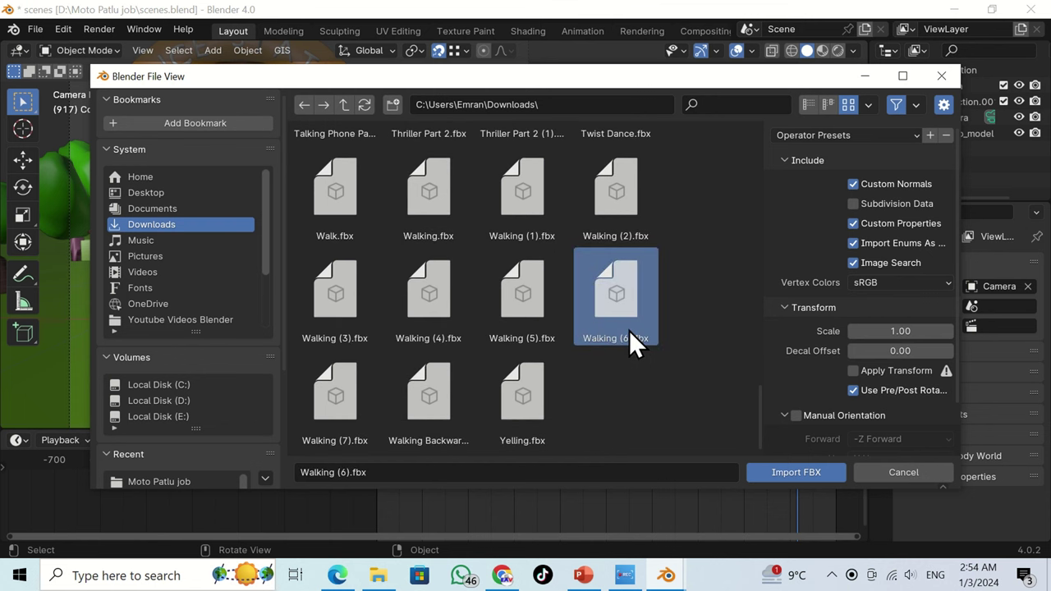
double_click(331, 380)
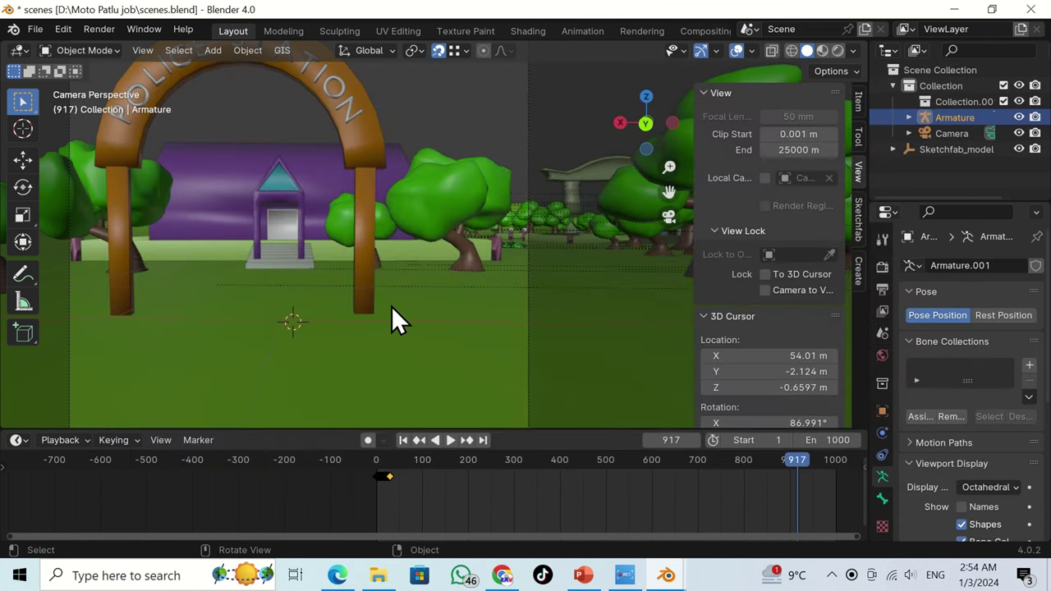
- Snap the imported armature to the 3D cursor under the Police Station arch and show the viewport in Material Preview shading
key("shift+s")
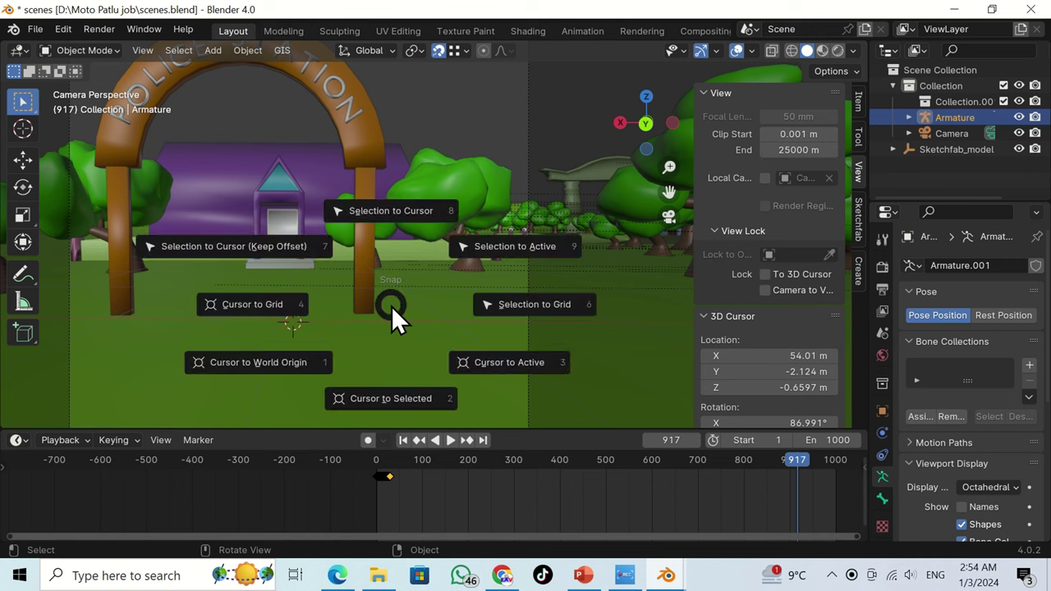
left_click(393, 212)
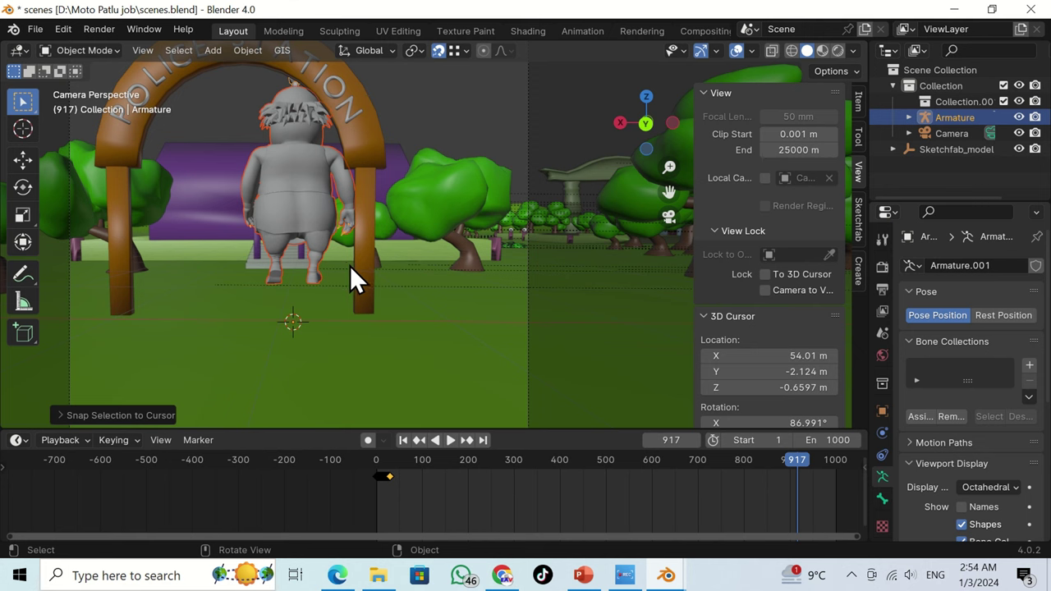
left_click(821, 50)
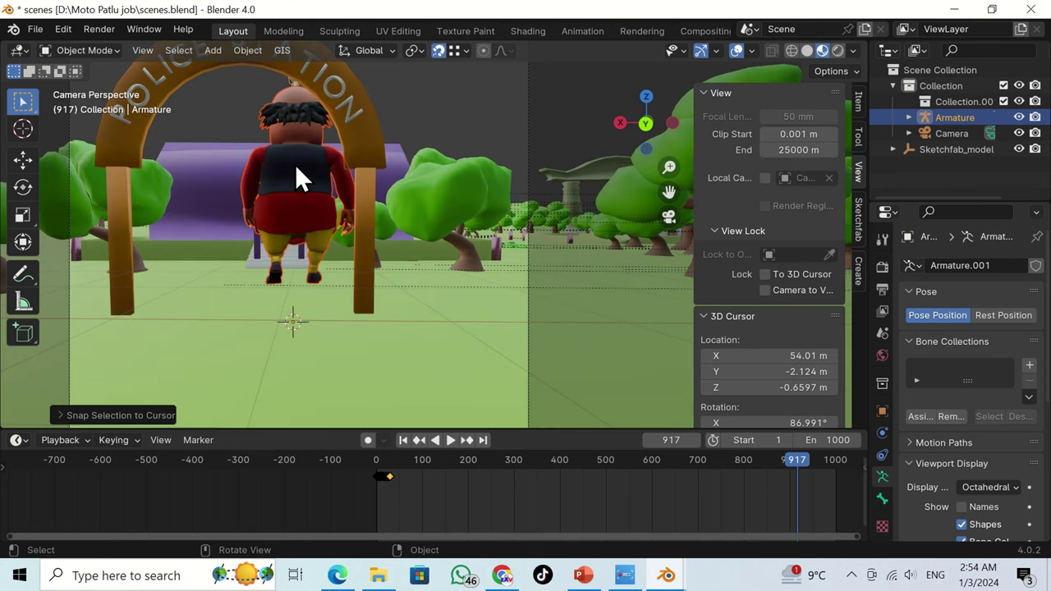
- Scale Motu's armature down to fit beneath the arch and play his walk from frame 0
key("s")
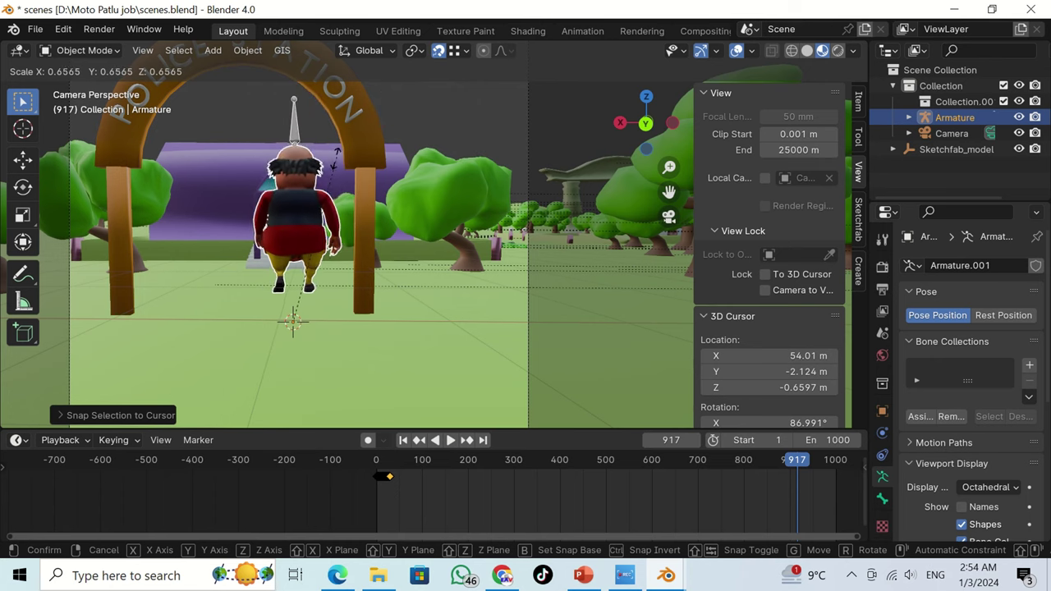
left_click(328, 198)
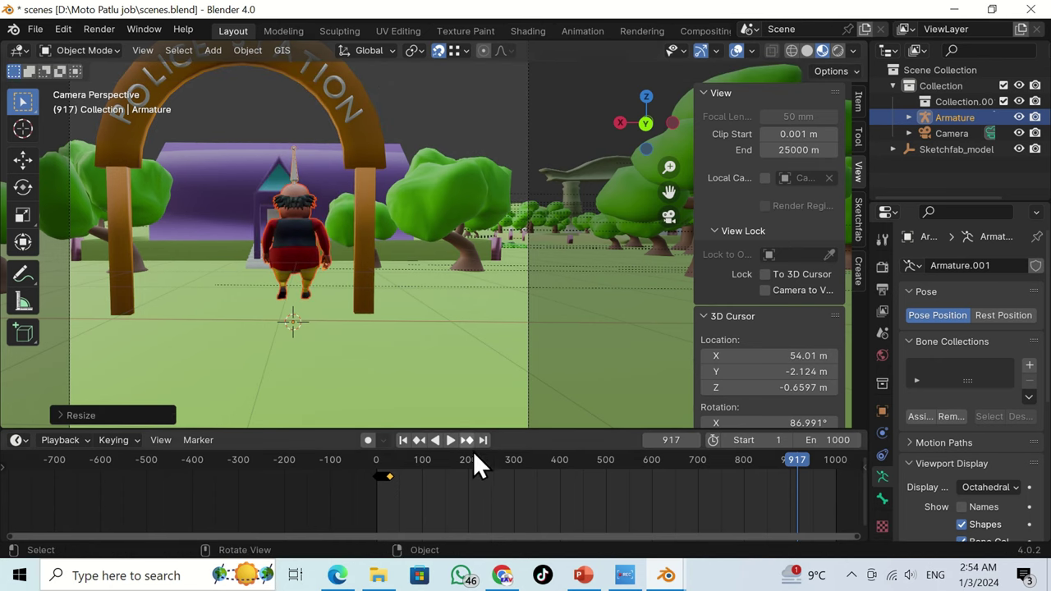
left_click(377, 460)
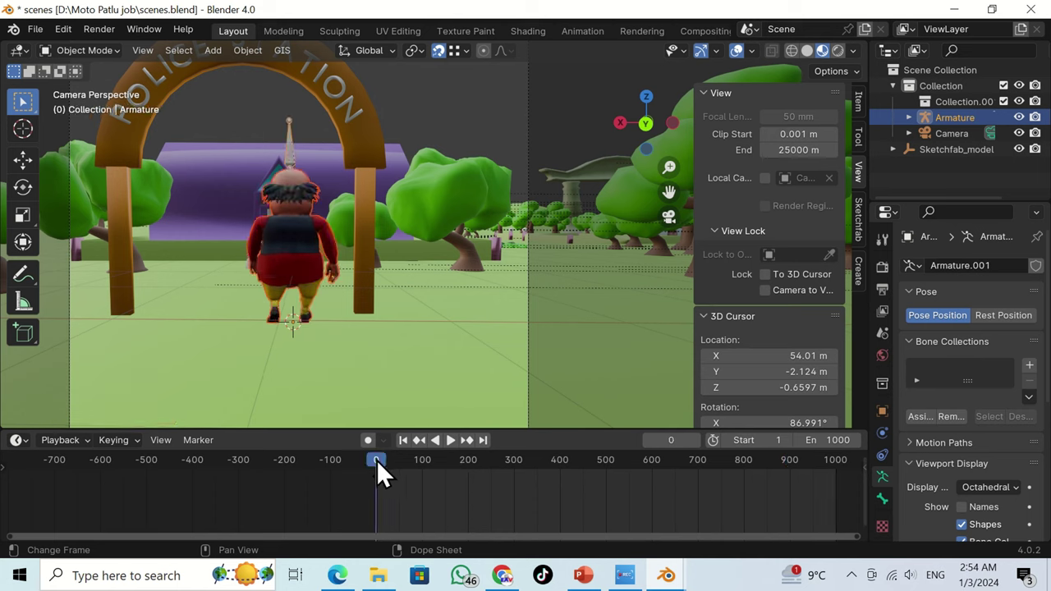
left_click(453, 441)
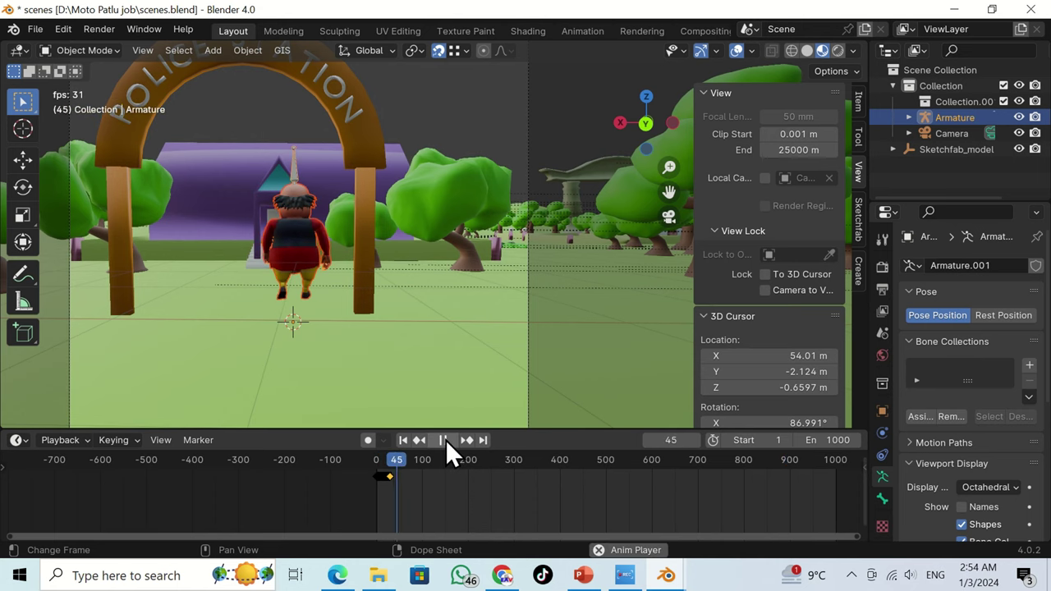
left_click(445, 440)
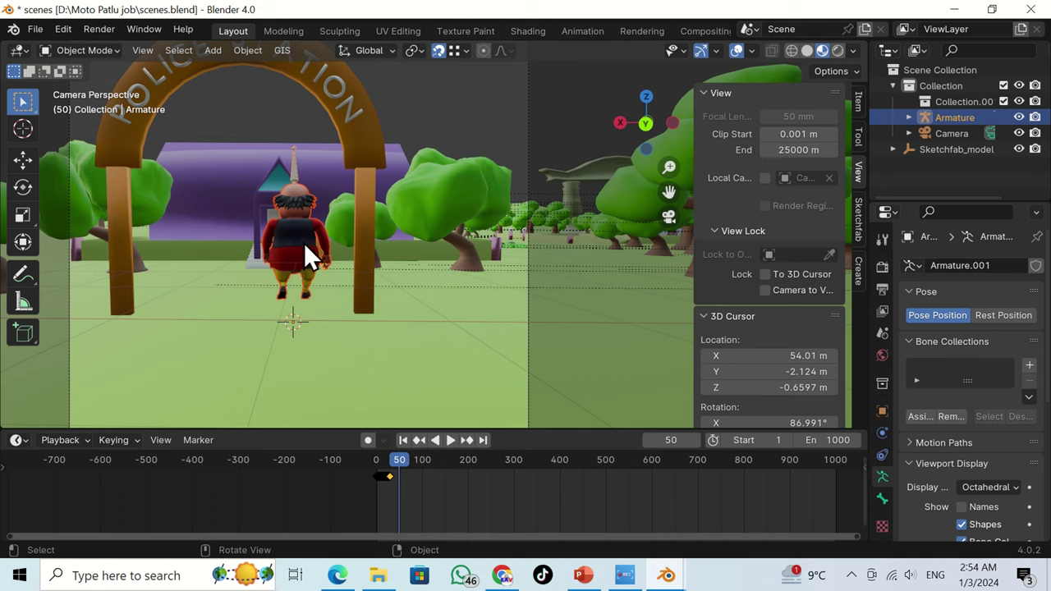
- Rotate Motu's armature 180° about the global Z axis so he faces the camera
type("rz")
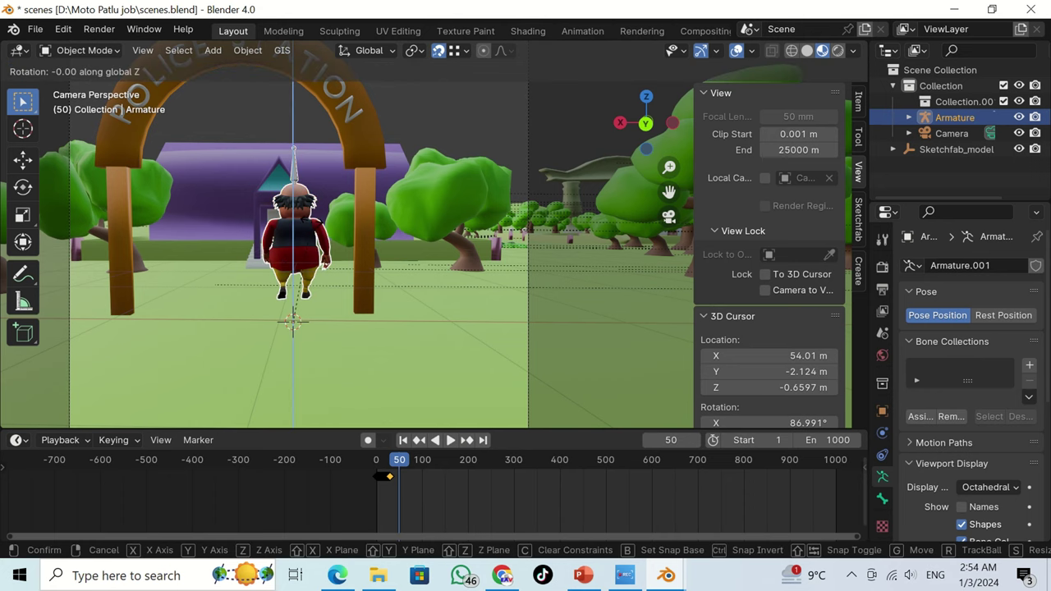
type("180")
key("Return")
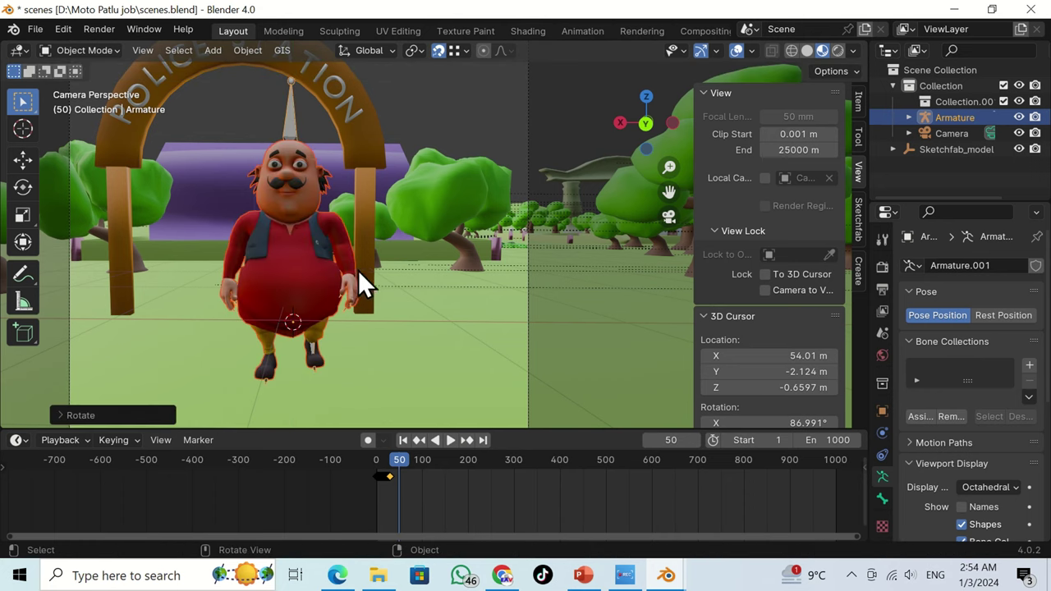
- Fly the camera backward and to one side, framing Motu and the Police Station arch at an angle
scroll(391, 265, "down", 6)
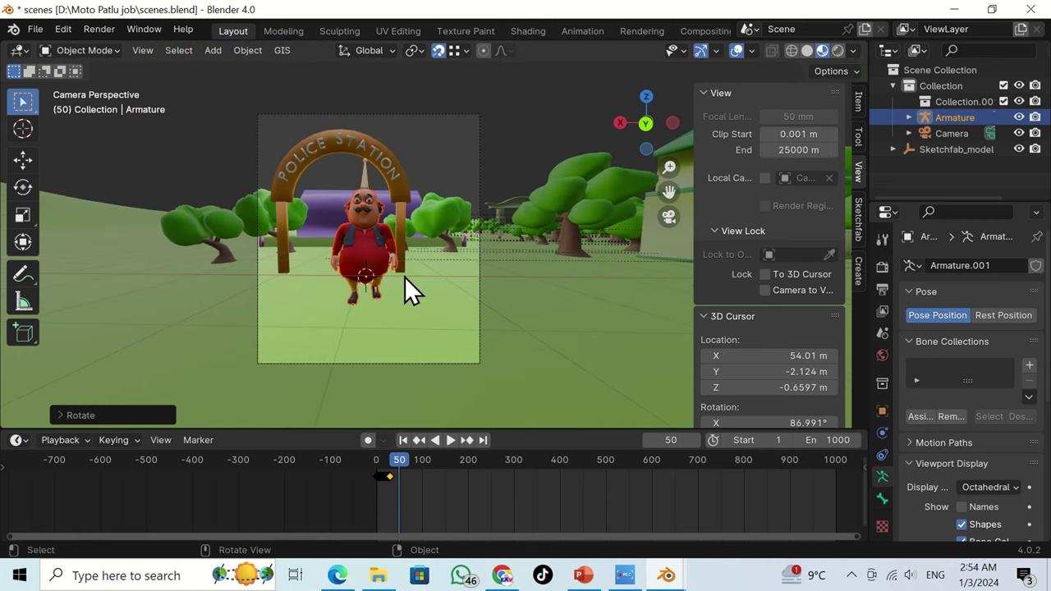
left_click(466, 116)
key("shift+grave")
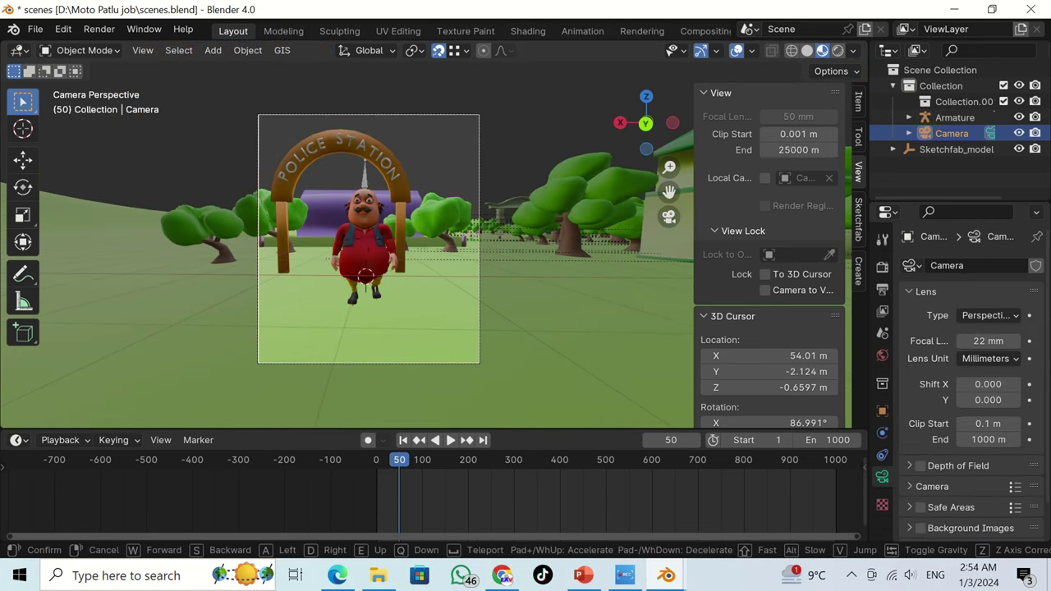
key("s")
key("s")
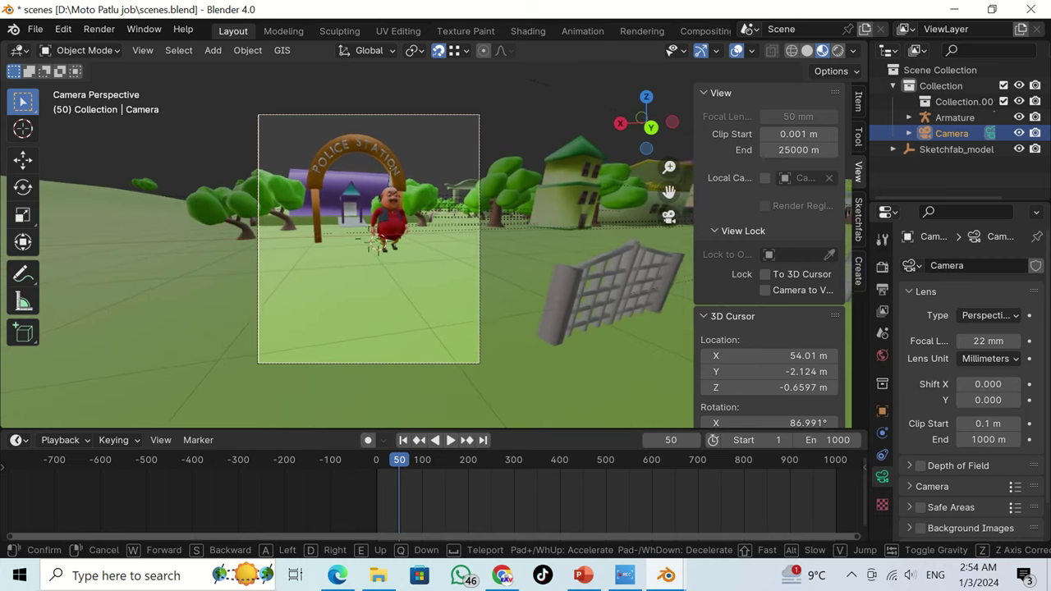
left_click(466, 118)
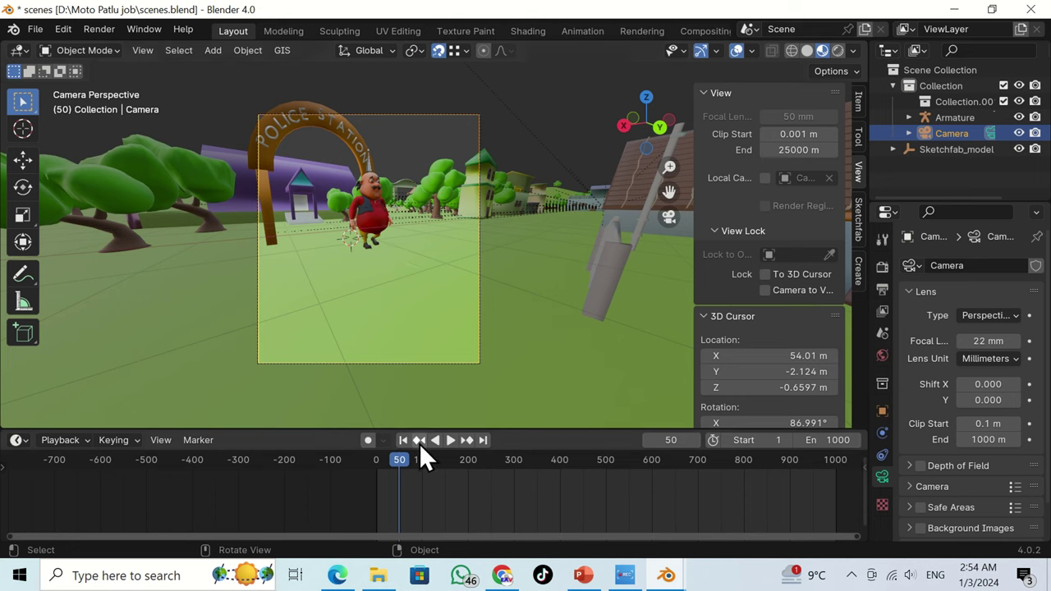
- Play the walking animation from frame 0 to check Motu's walk in the angled shot
left_click_drag(395, 455, 350, 456)
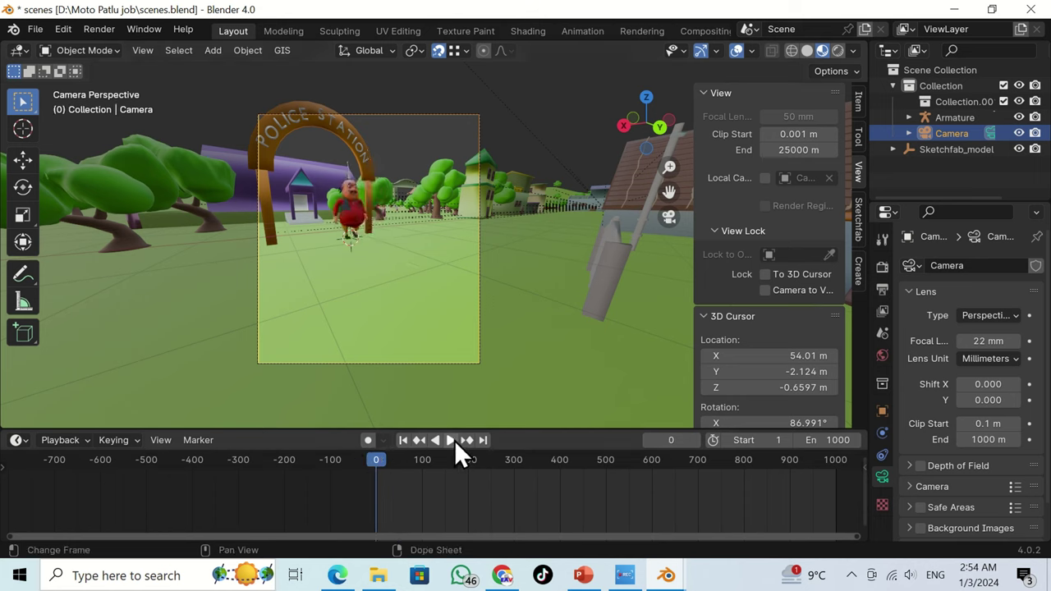
left_click(451, 440)
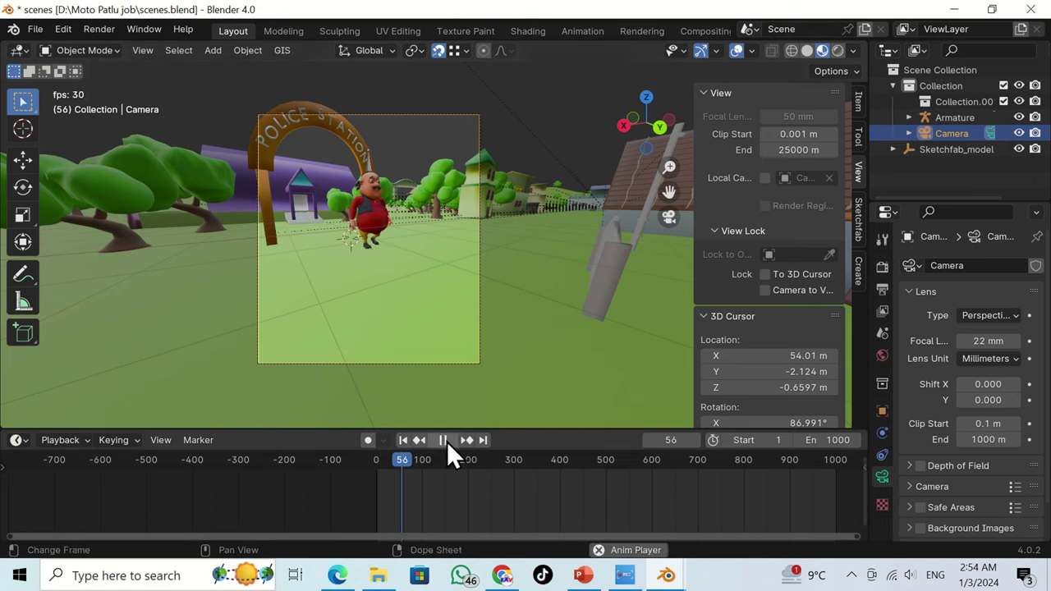
left_click(443, 439)
- Fly the camera closer to Motu and frame his full body from slightly above
scroll(423, 256, "up", 4)
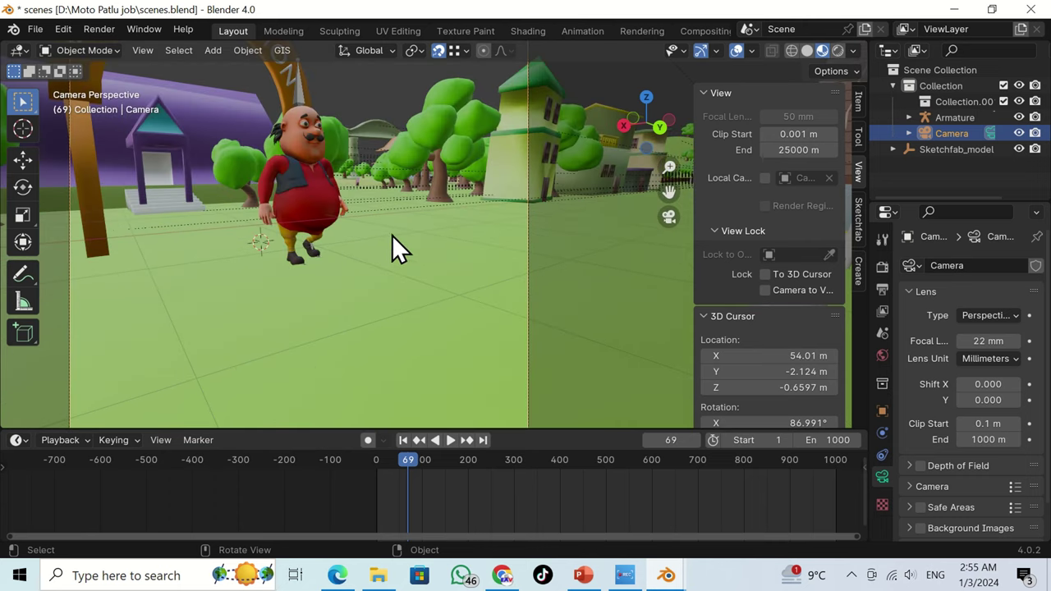
key("shift+grave")
key("w")
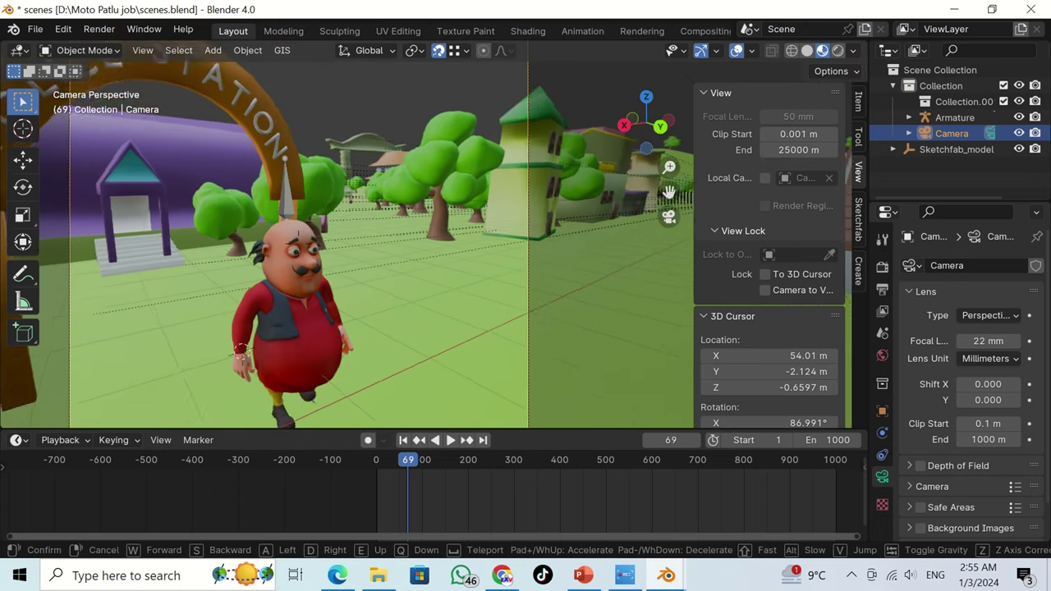
key("s")
left_click(408, 409)
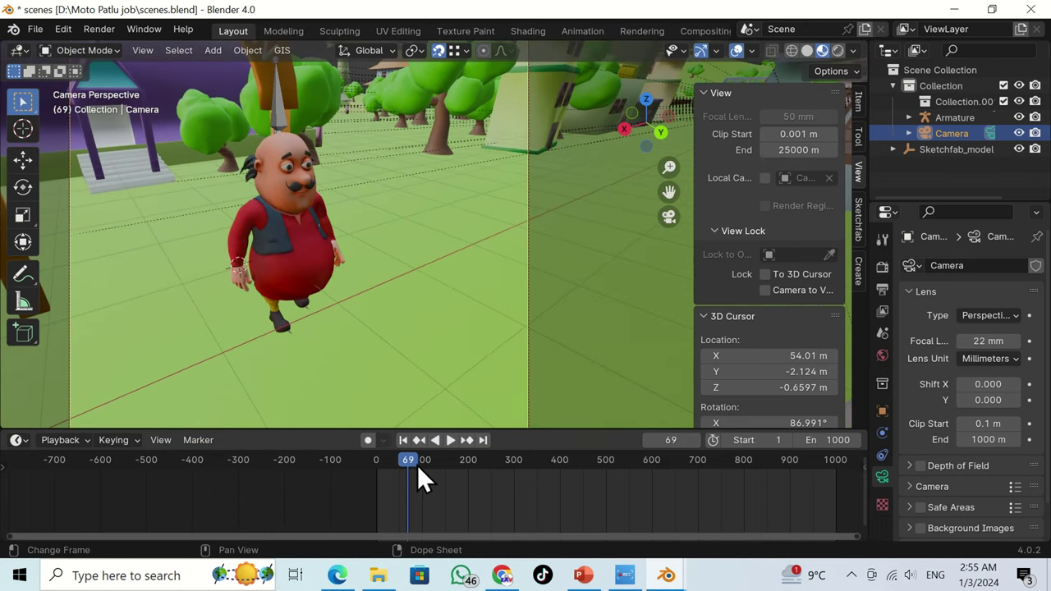
- Replay the walk from frame 0 to check Motu's movement in the close camera framing
left_click_drag(417, 465, 340, 463)
left_click(444, 440)
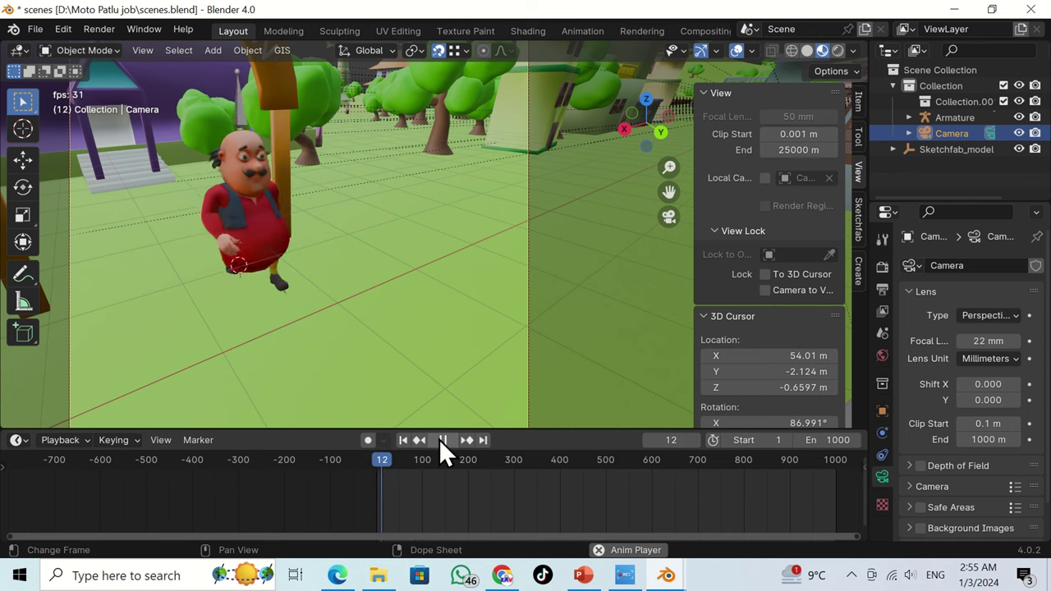
left_click(441, 440)
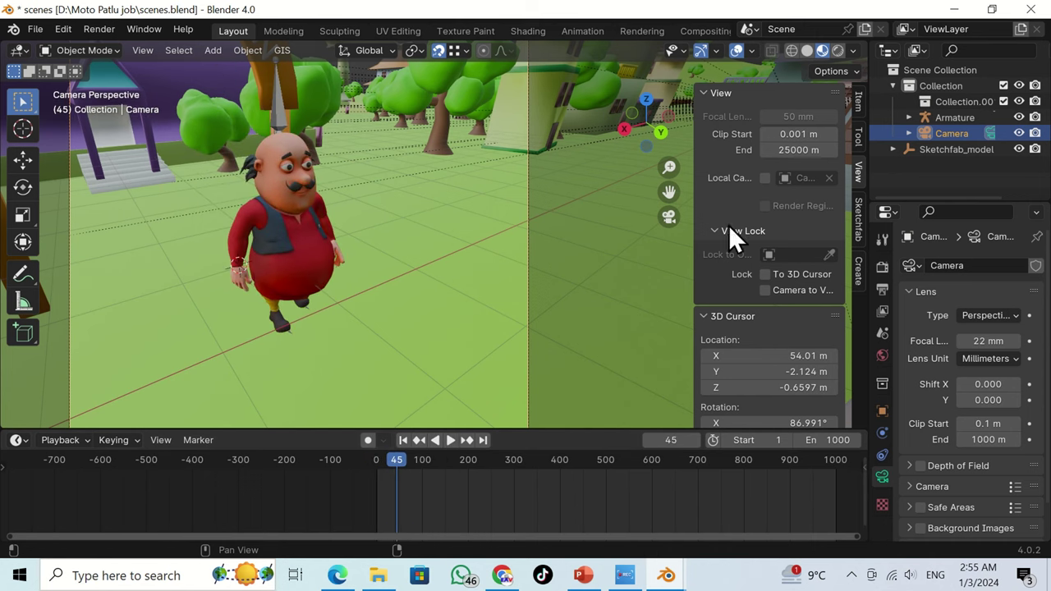
- Select Motu's armature and move it along the global X axis, farther past the Police Station arch
middle_click_drag(352, 208, 346, 238)
scroll(352, 237, "down", 5)
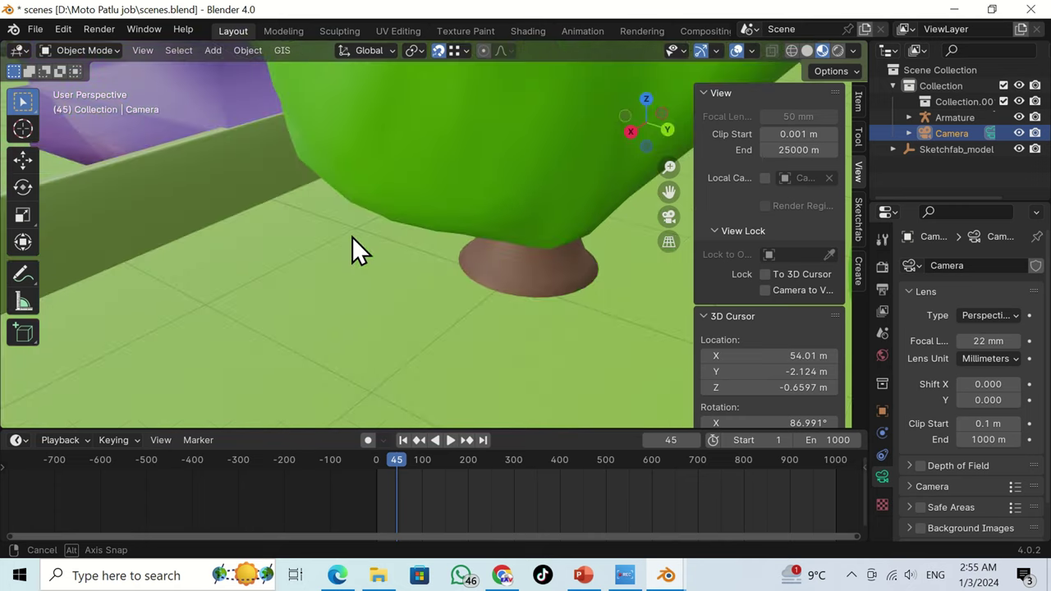
scroll(375, 228, "up", 10)
middle_click_drag(480, 232, 353, 233)
scroll(351, 232, "up", 8)
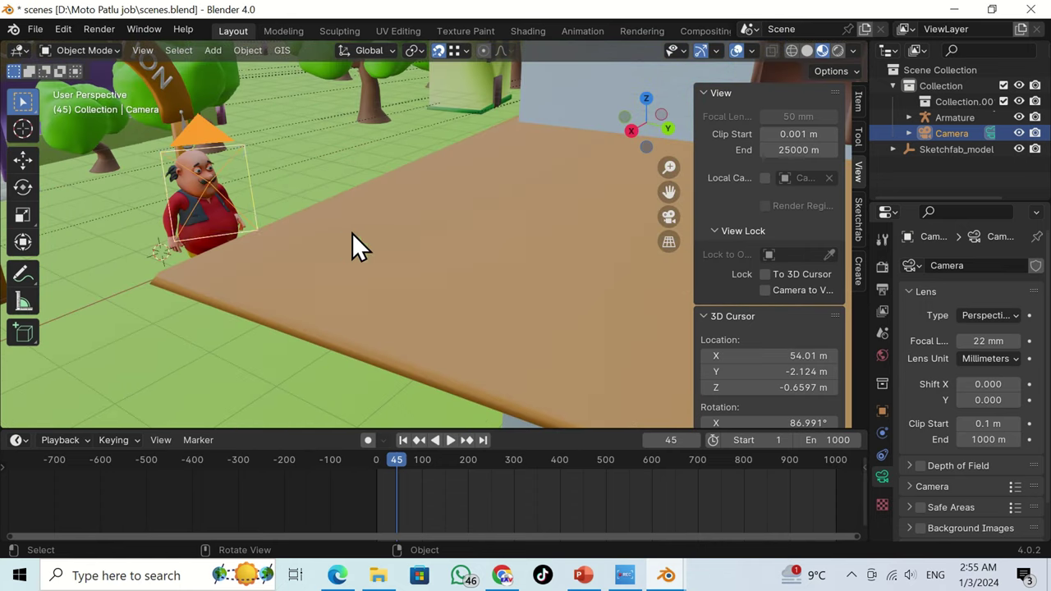
middle_click_drag(288, 231, 378, 247)
scroll(424, 248, "down", 5, "shift")
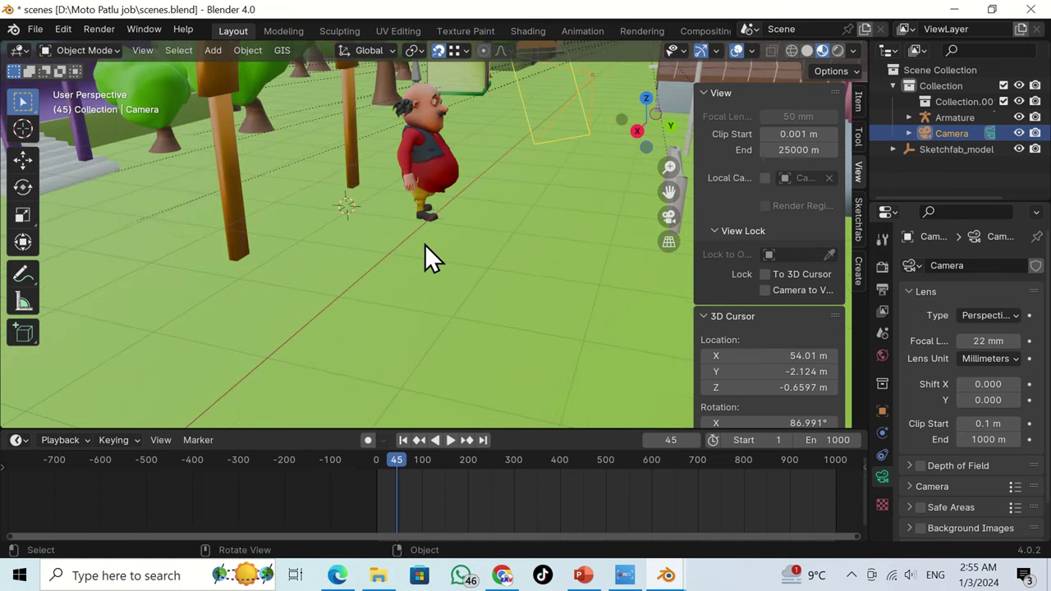
left_click(427, 186)
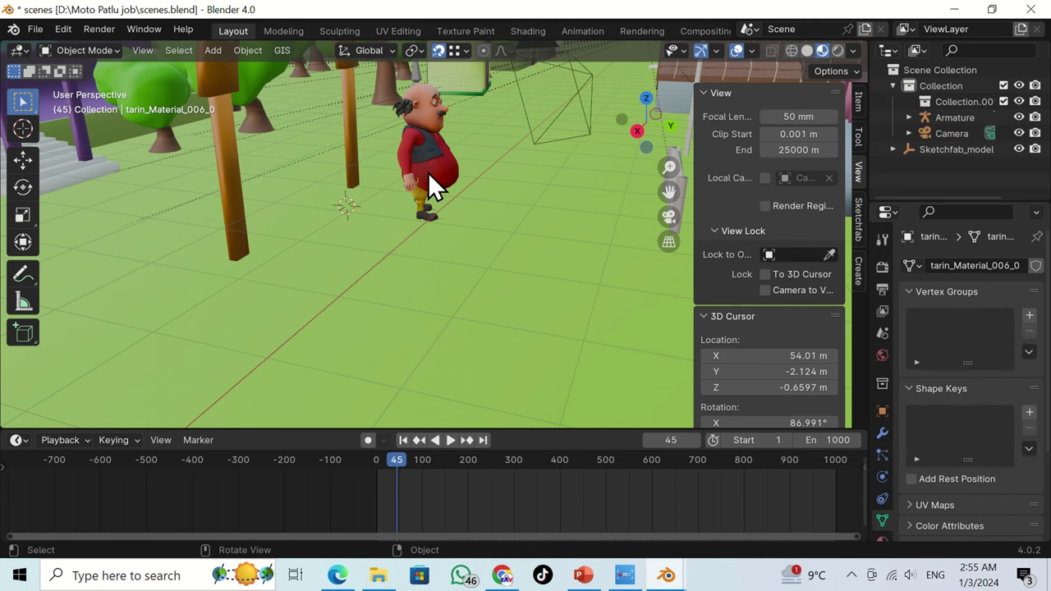
left_click(427, 172)
middle_click_drag(424, 123, 417, 146)
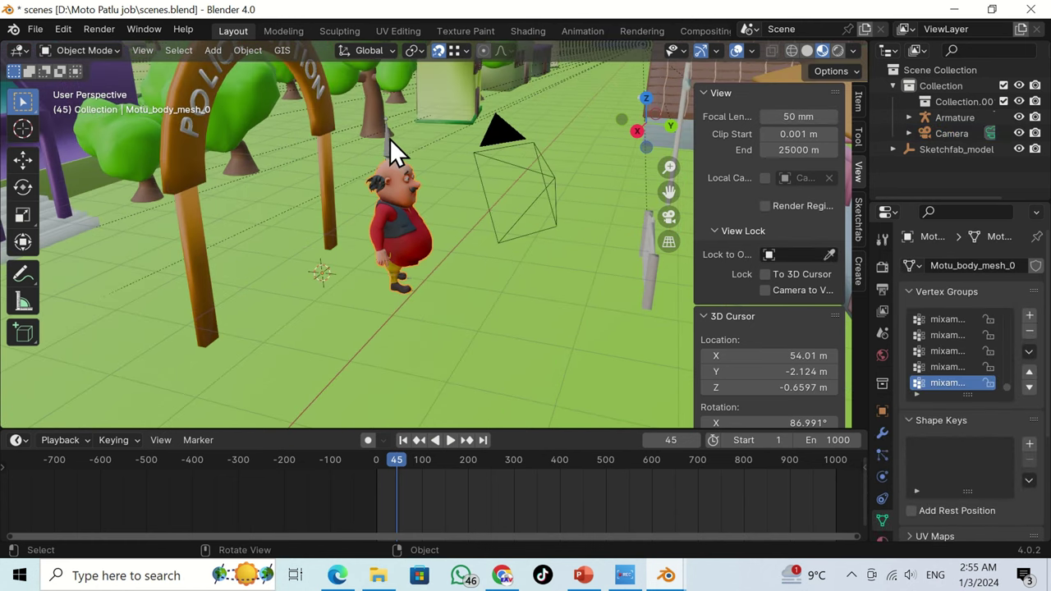
left_click(413, 181)
middle_click_drag(412, 181, 452, 337)
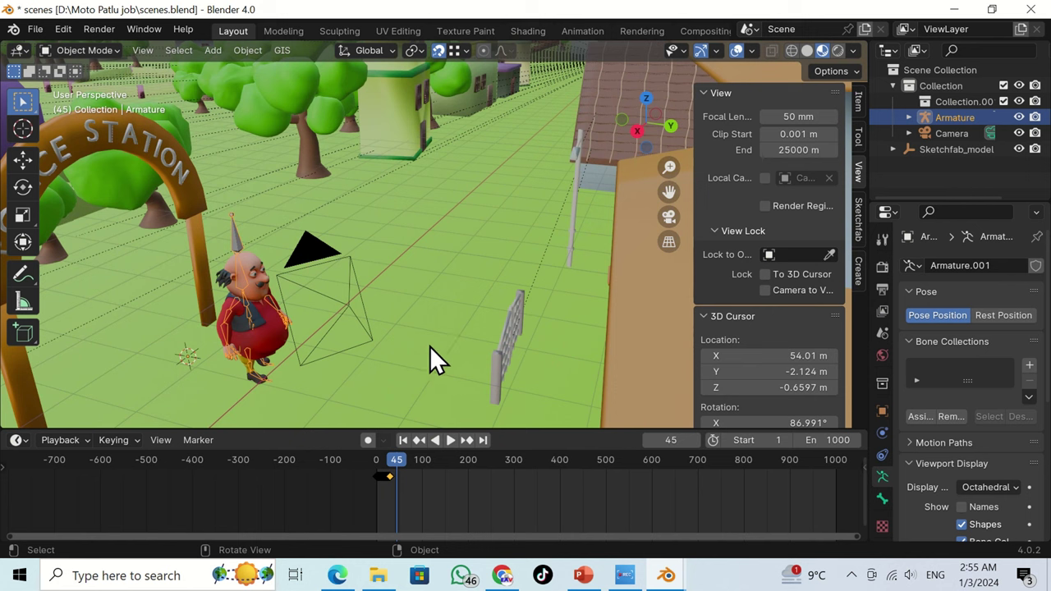
key("g")
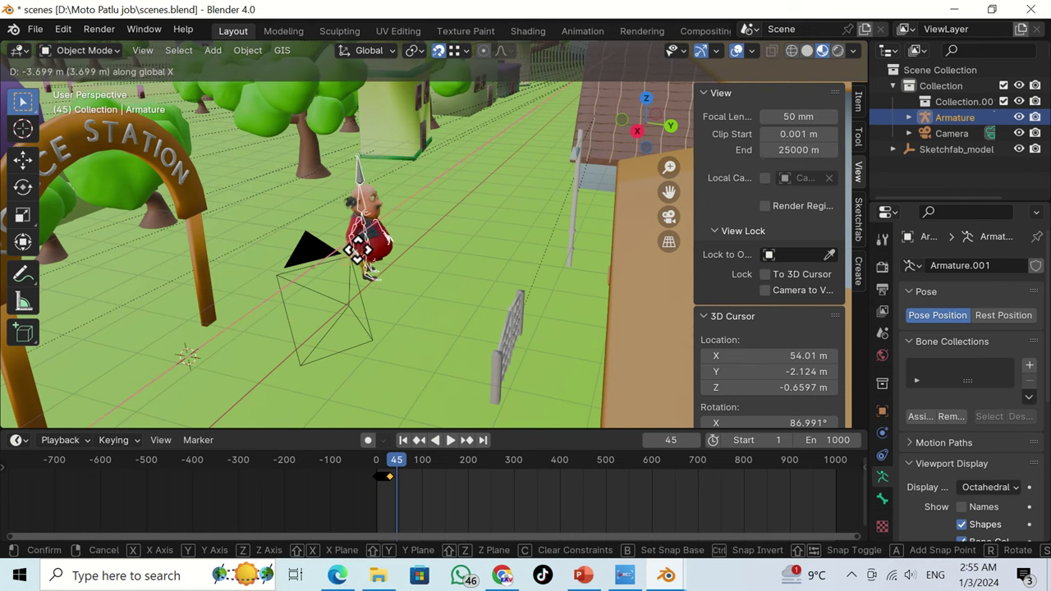
left_click(387, 220)
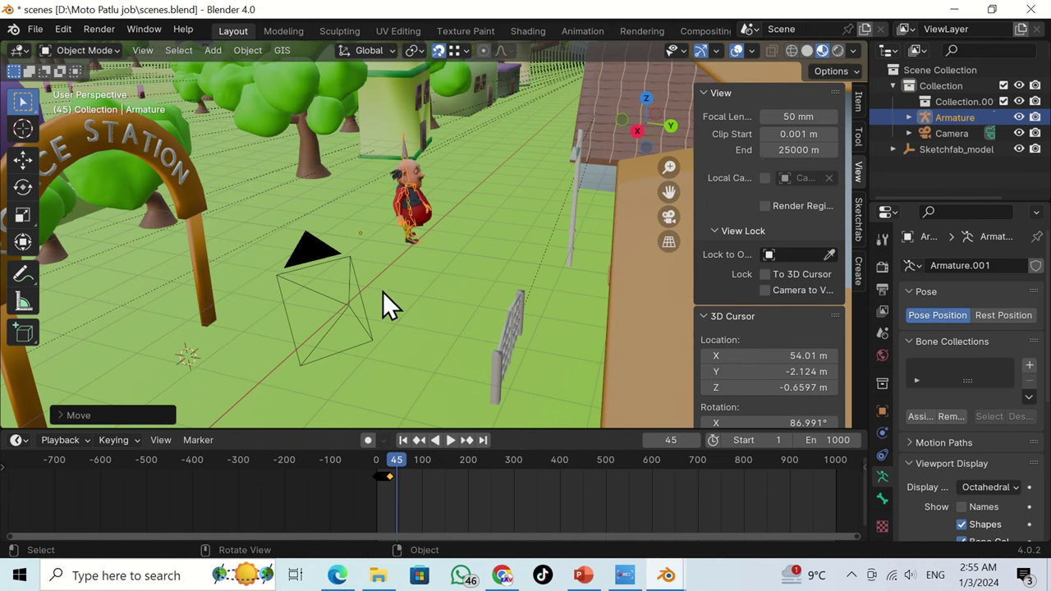
- Play the animation, rewind to the start and replay it to check Motu's walk from his new position
left_click(449, 439)
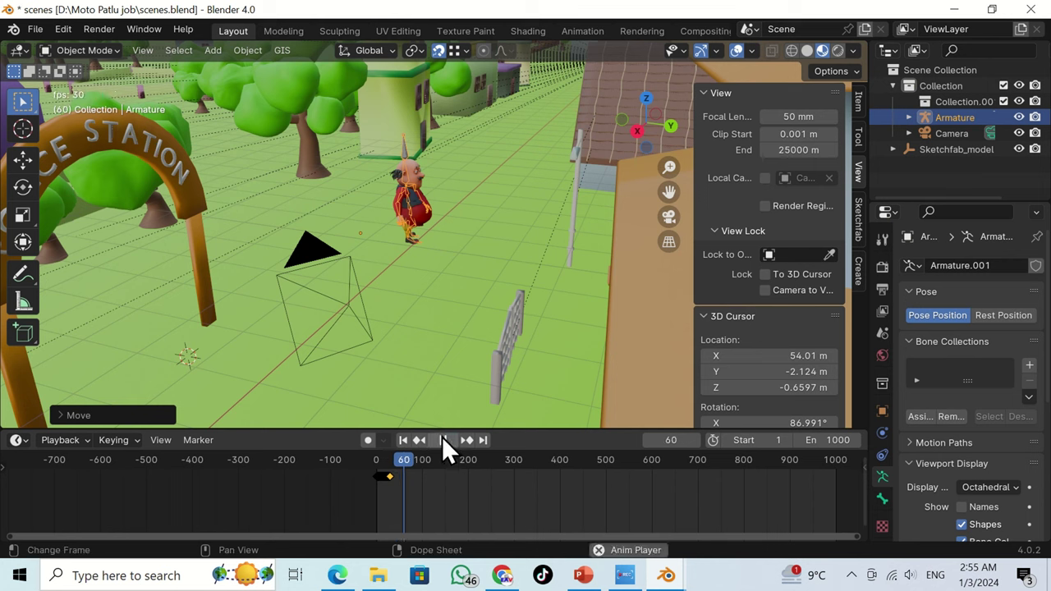
left_click(444, 439)
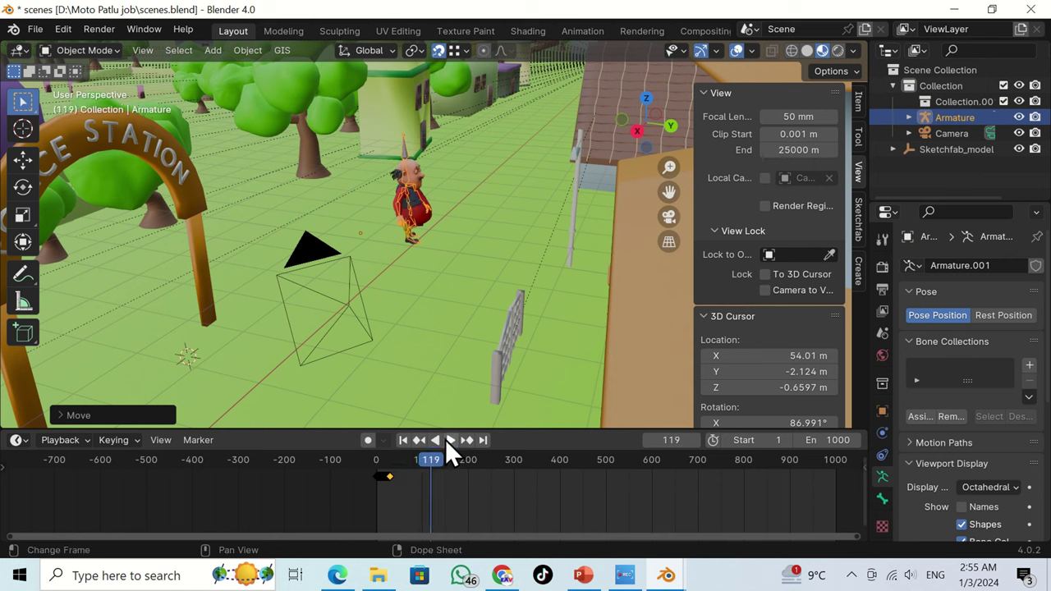
left_click_drag(433, 462, 363, 461)
left_click(448, 440)
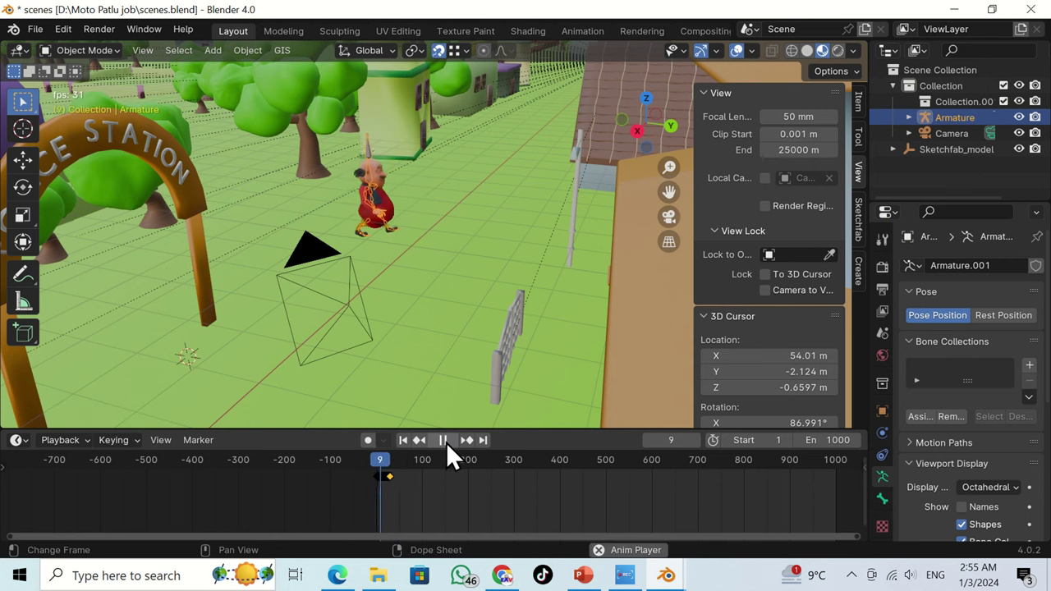
left_click(443, 440)
- Return to the camera view and fly the camera to frame Motu's full body with empty ground beside him
scroll(453, 345, "down", 3)
middle_click_drag(457, 347, 423, 266)
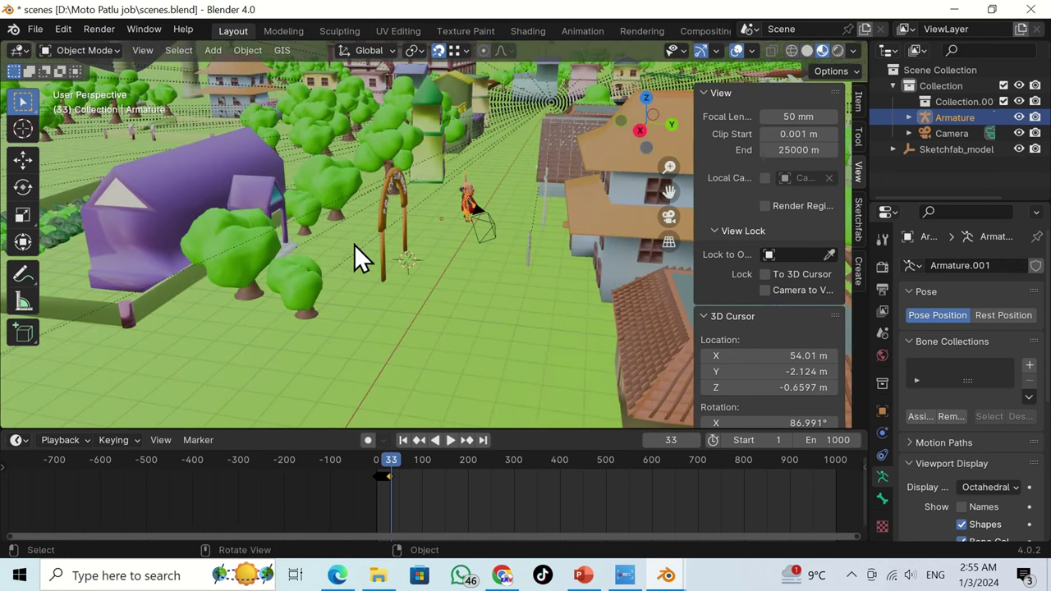
middle_click_drag(353, 244, 395, 250)
scroll(451, 270, "up", 8)
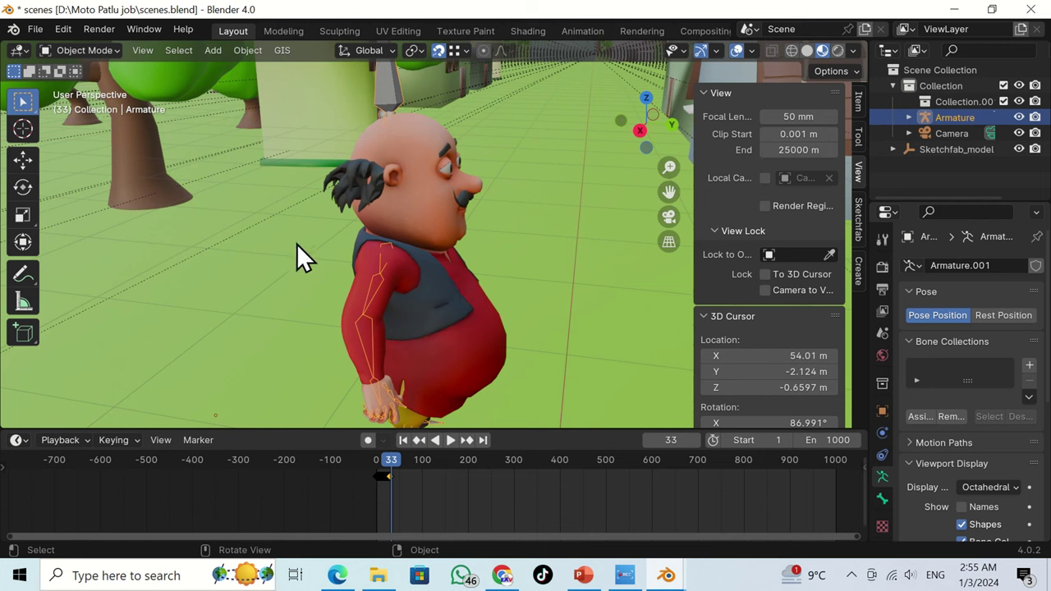
left_click(297, 244)
scroll(352, 273, "up", 3)
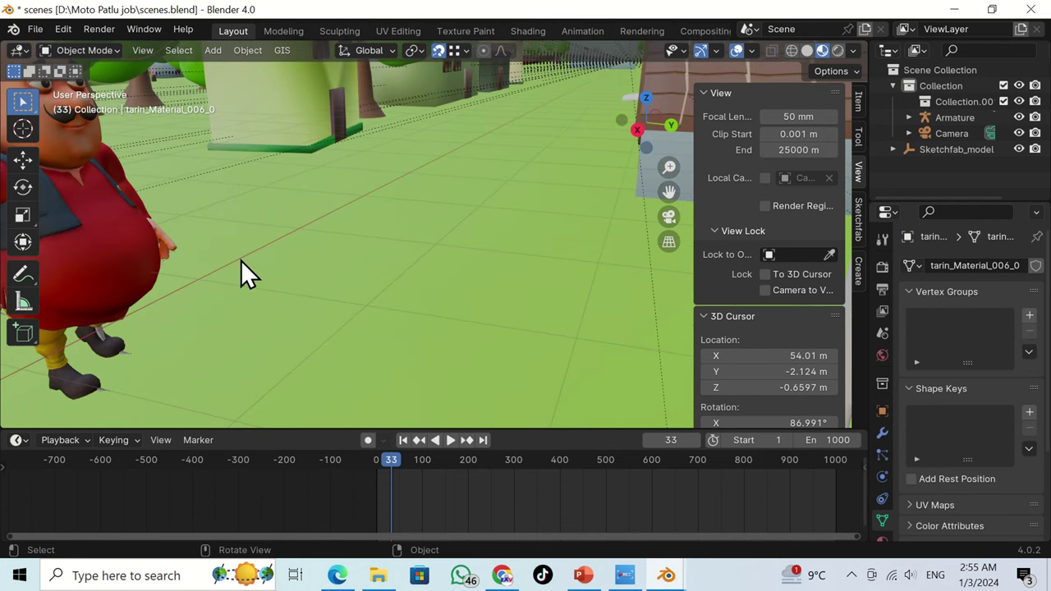
key("KP_0")
key("shift+grave")
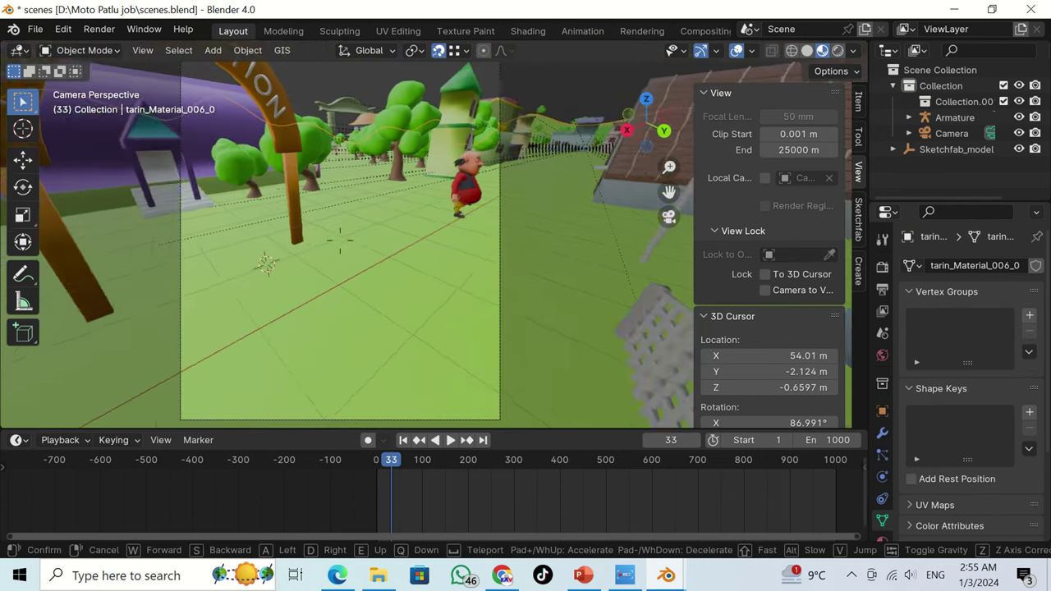
key("w")
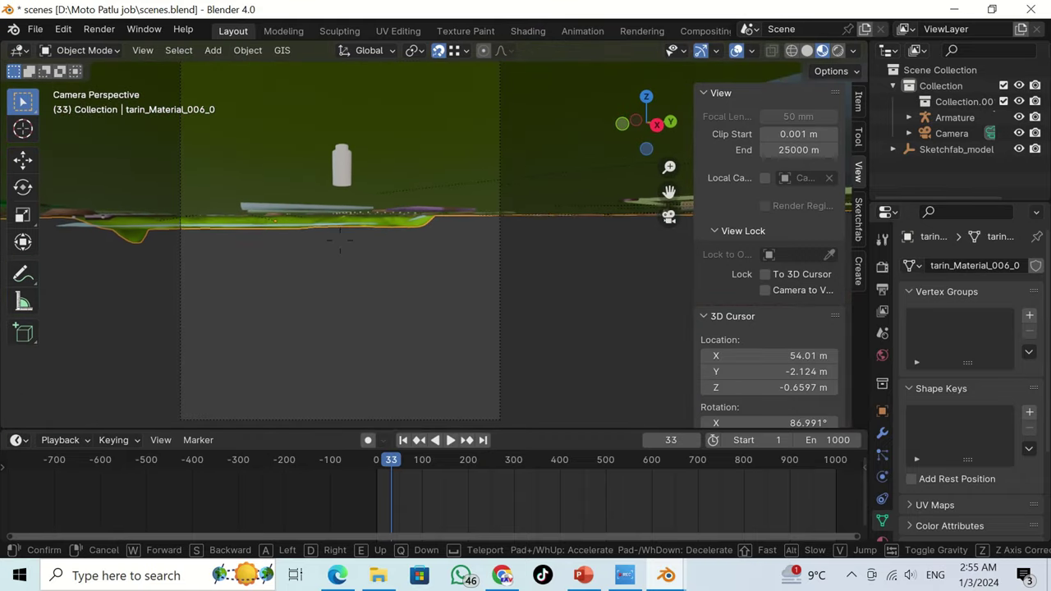
key("e")
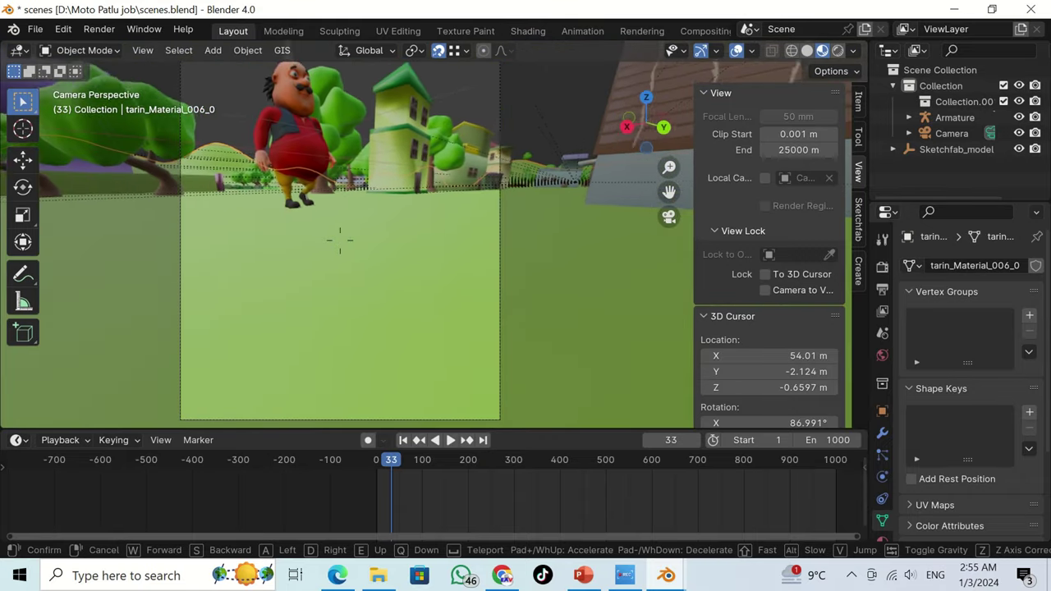
key("s")
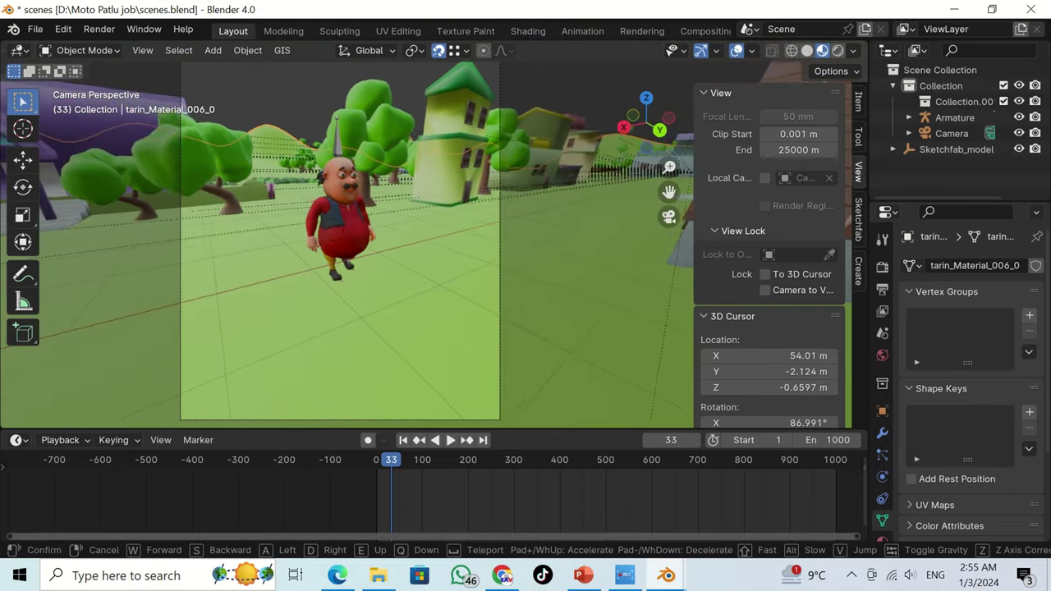
key("s")
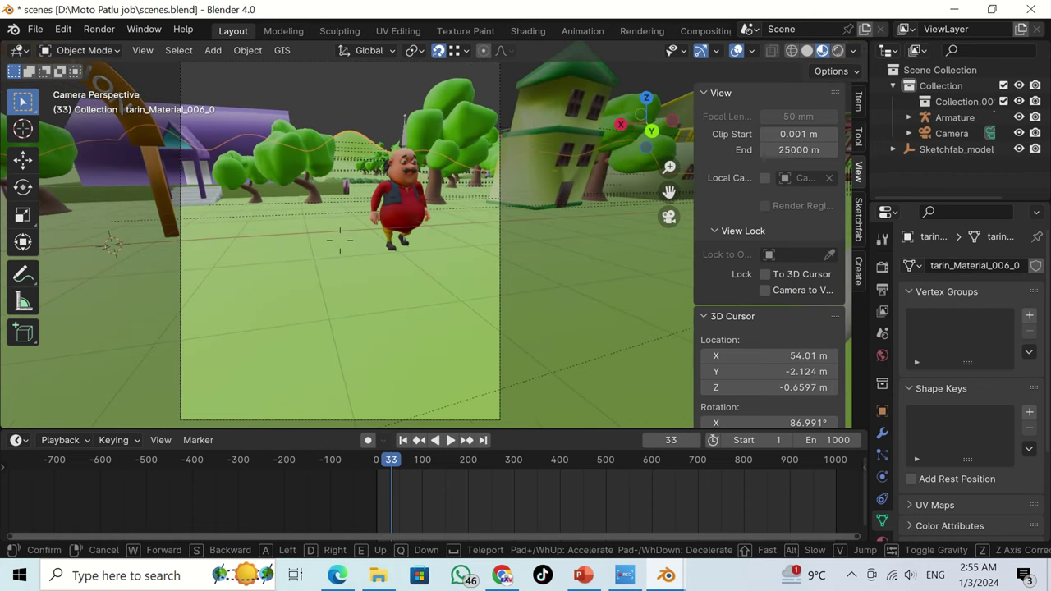
key("Return")
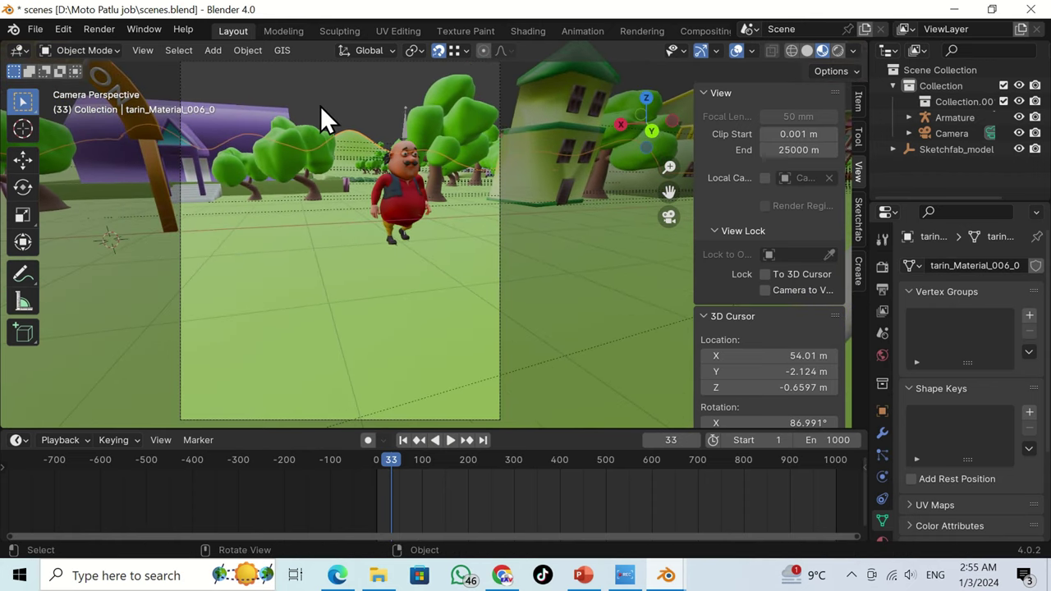
- Place the 3D cursor on the ground beside Motu and import the FBX file Walking (6).fbx from Downloads
right_click(298, 232, "shift")
key("shift+a")
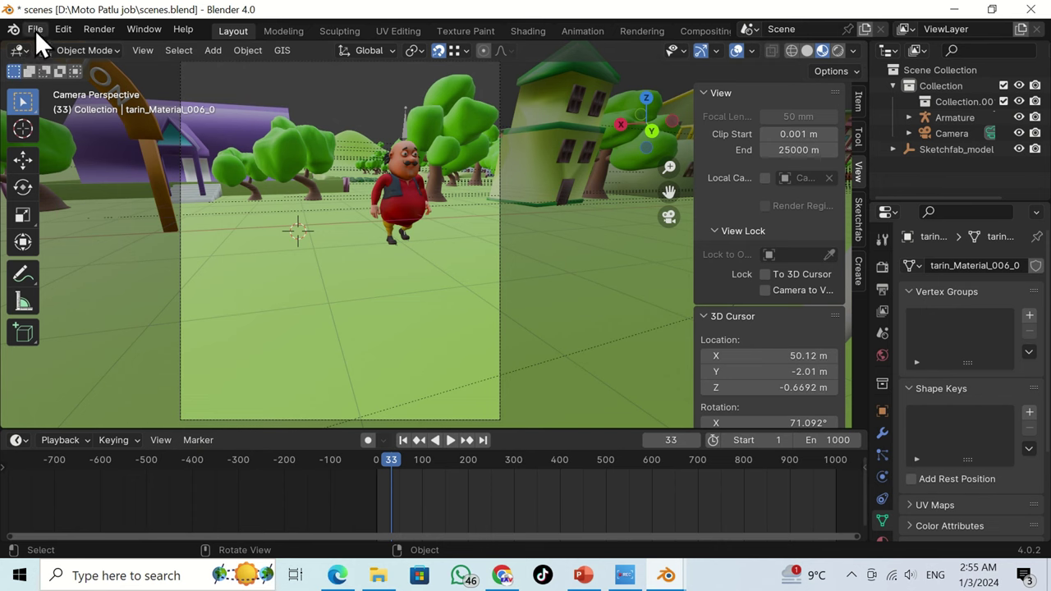
left_click(34, 29)
mouse_move(137, 256)
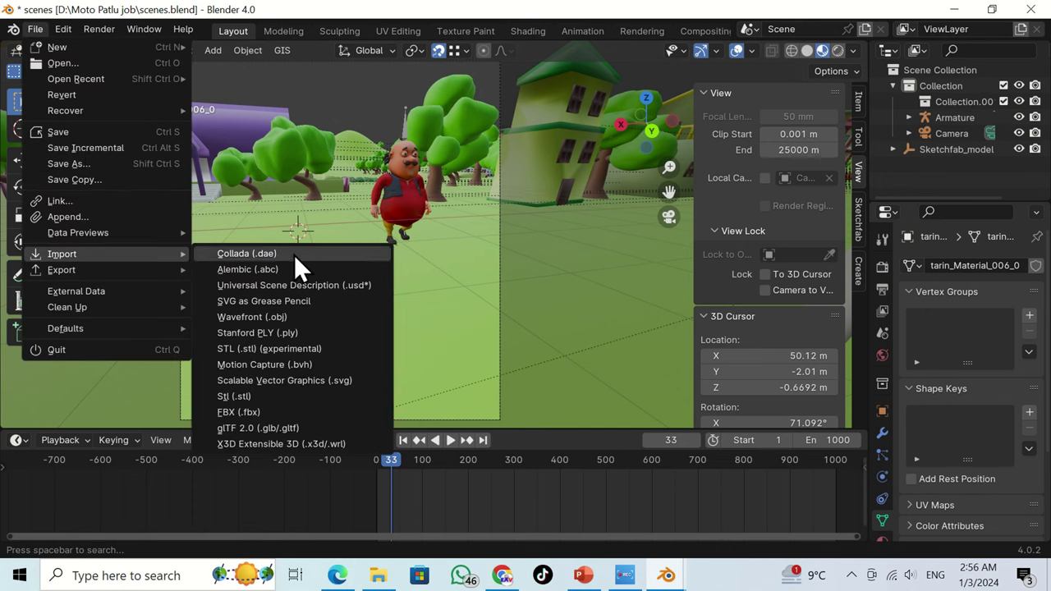
left_click(299, 413)
scroll(371, 306, "down", 5)
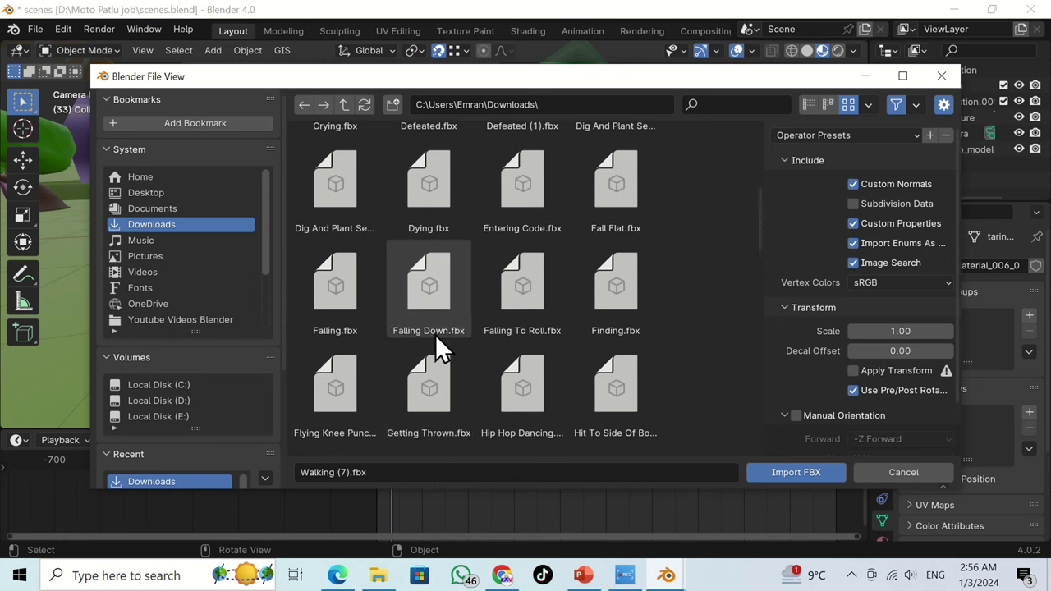
scroll(456, 353, "down", 20)
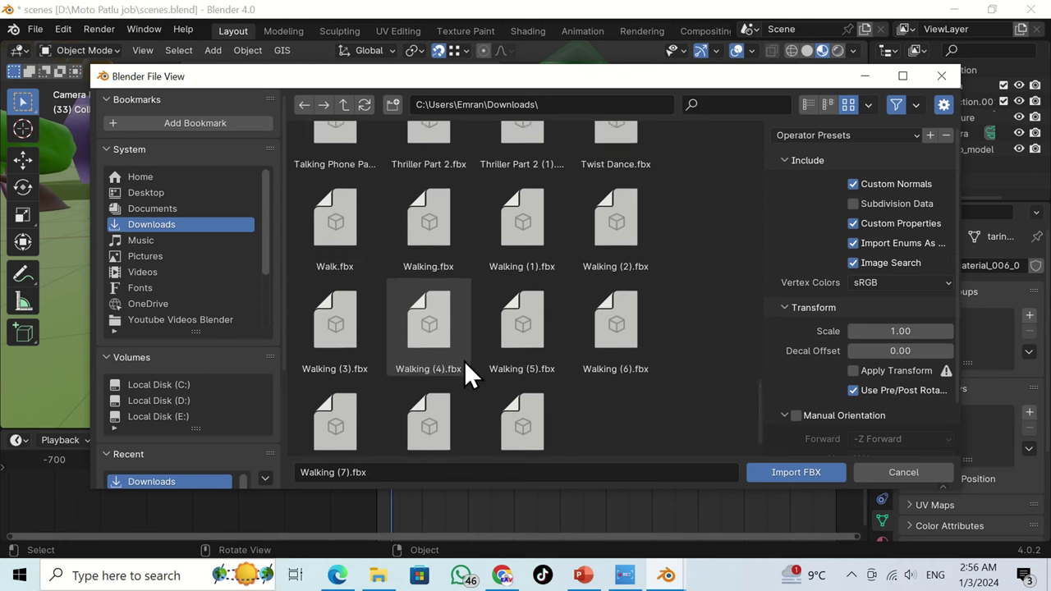
double_click(611, 324)
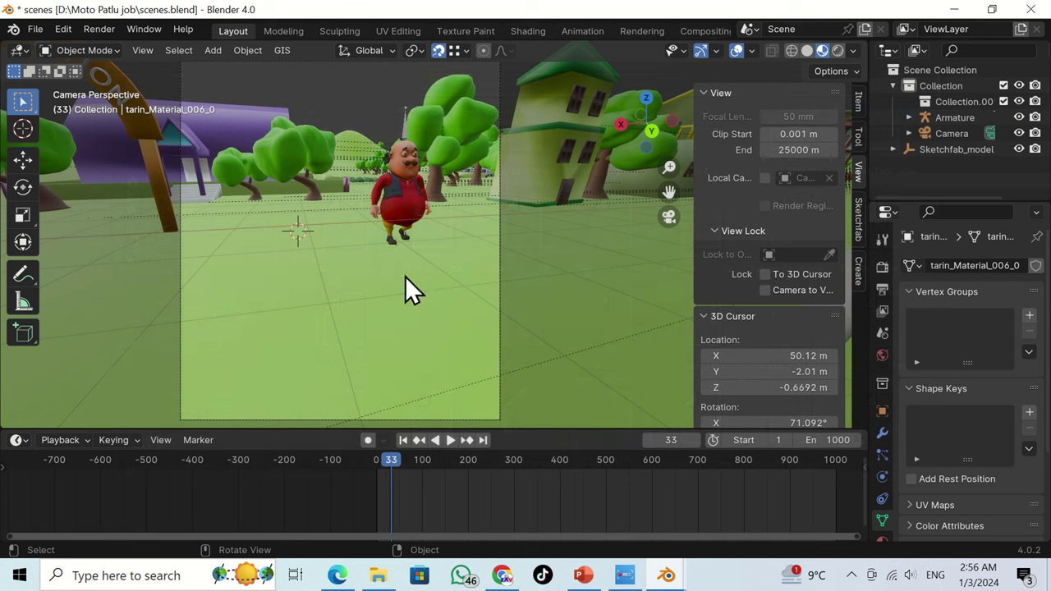
- Snap the imported Patlu armature to the 3D cursor and rotate it 180 degrees about the Z axis
key("shift+s")
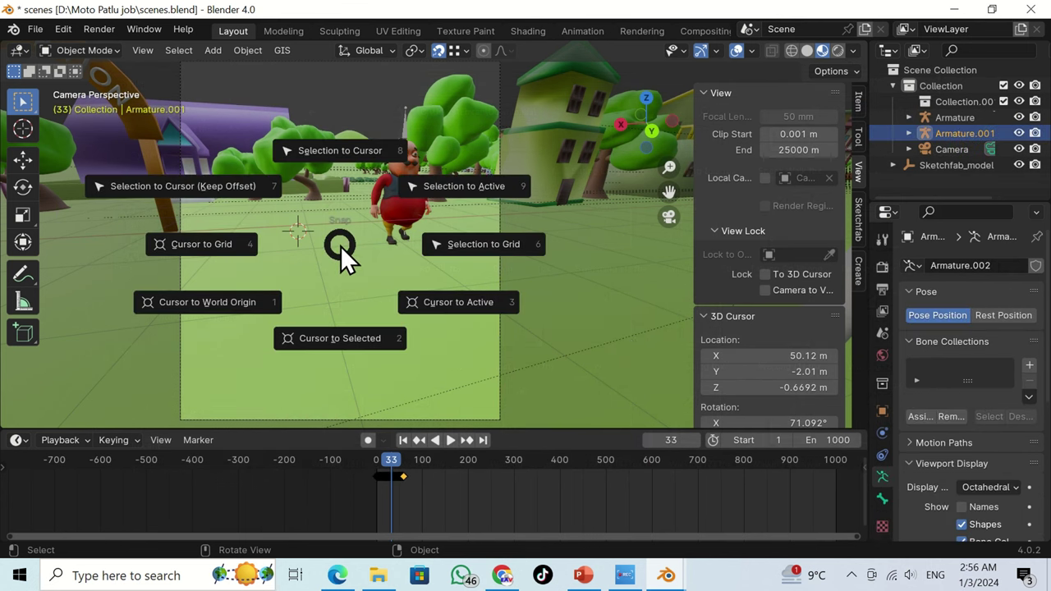
left_click(330, 158)
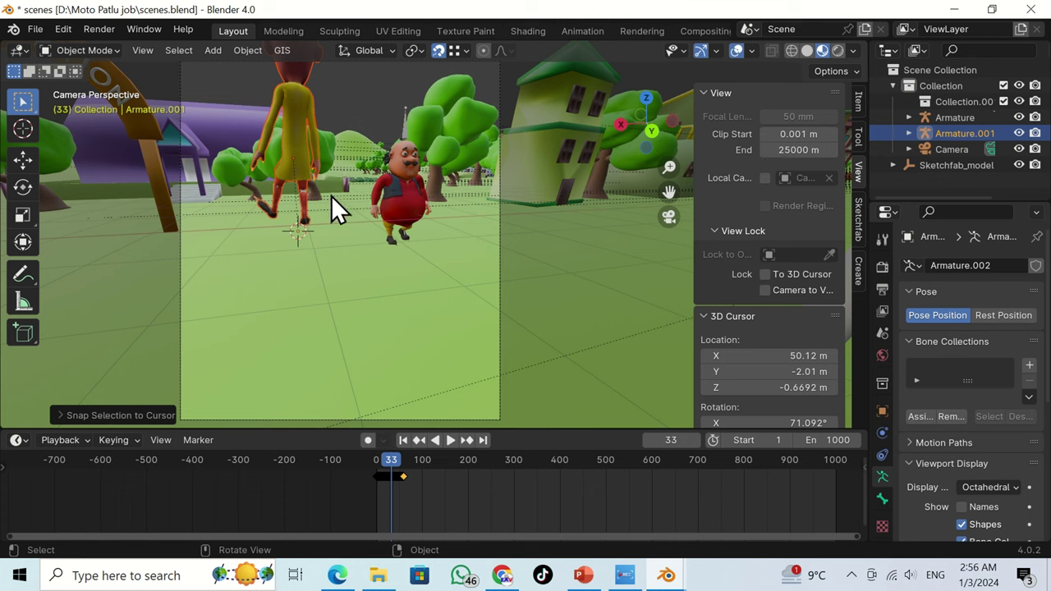
type("rz")
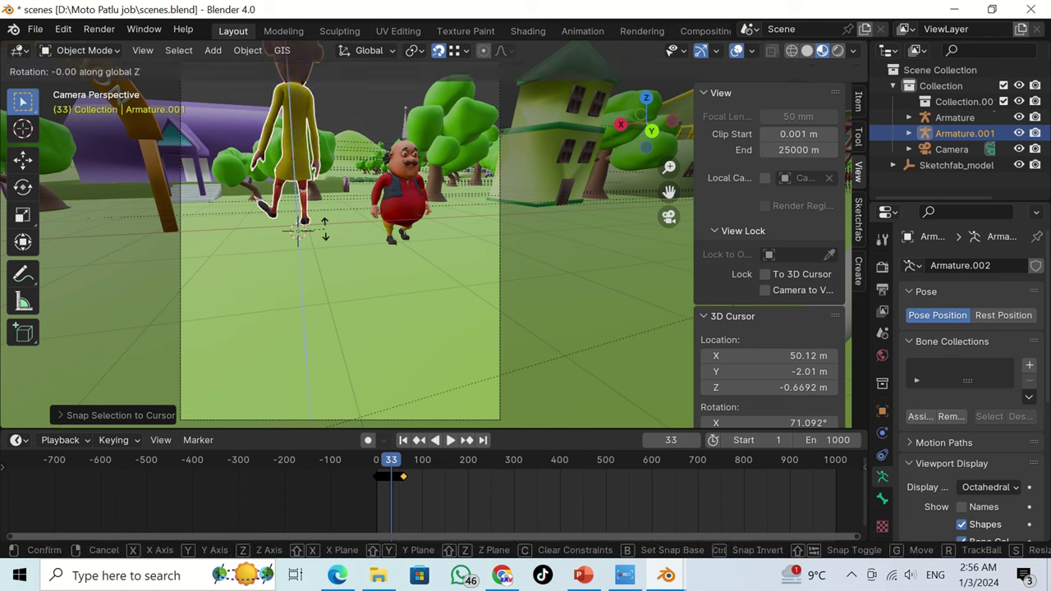
type("180")
key("Return")
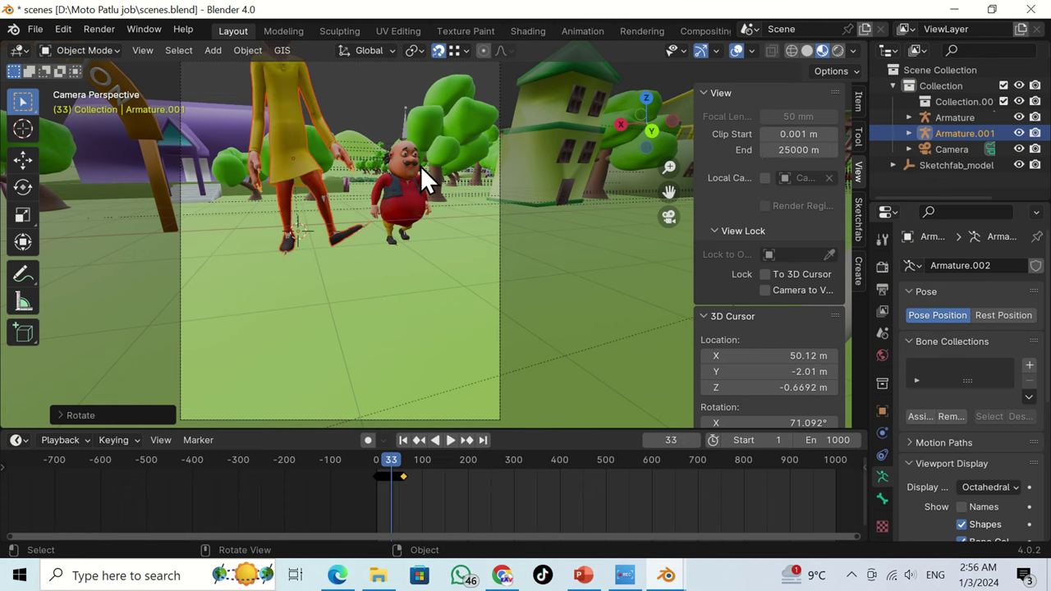
- Scale Patlu's armature down, adjusting it until he stands slightly taller than Motu in the camera view
key("s")
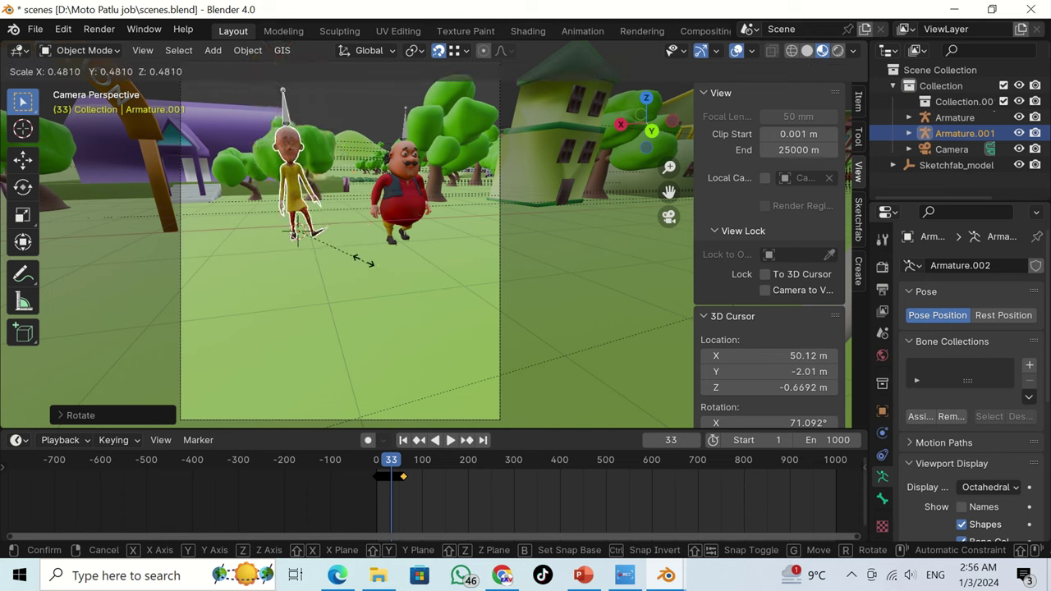
left_click(356, 258)
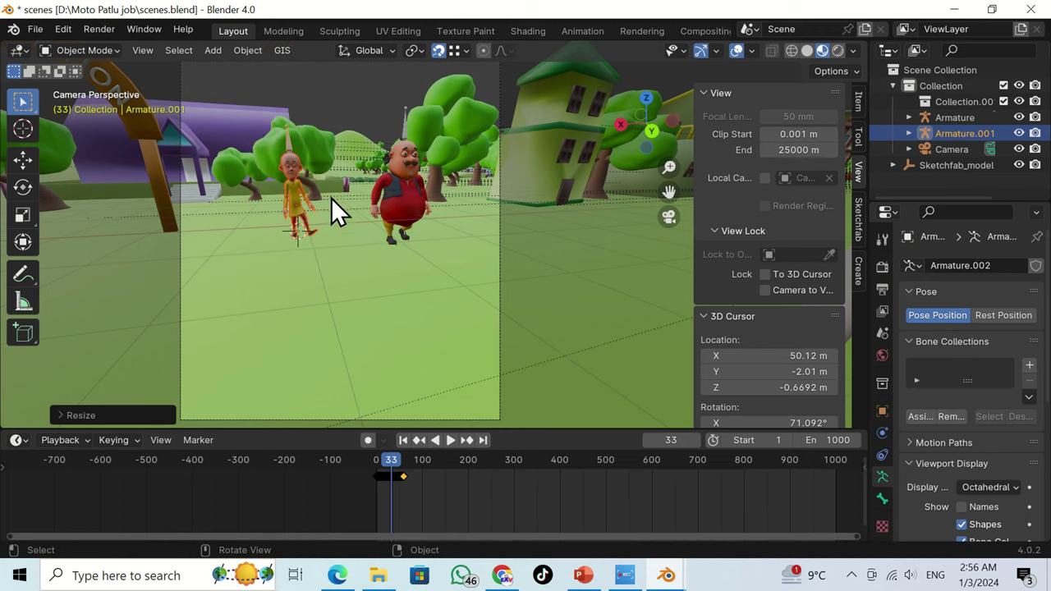
key("s")
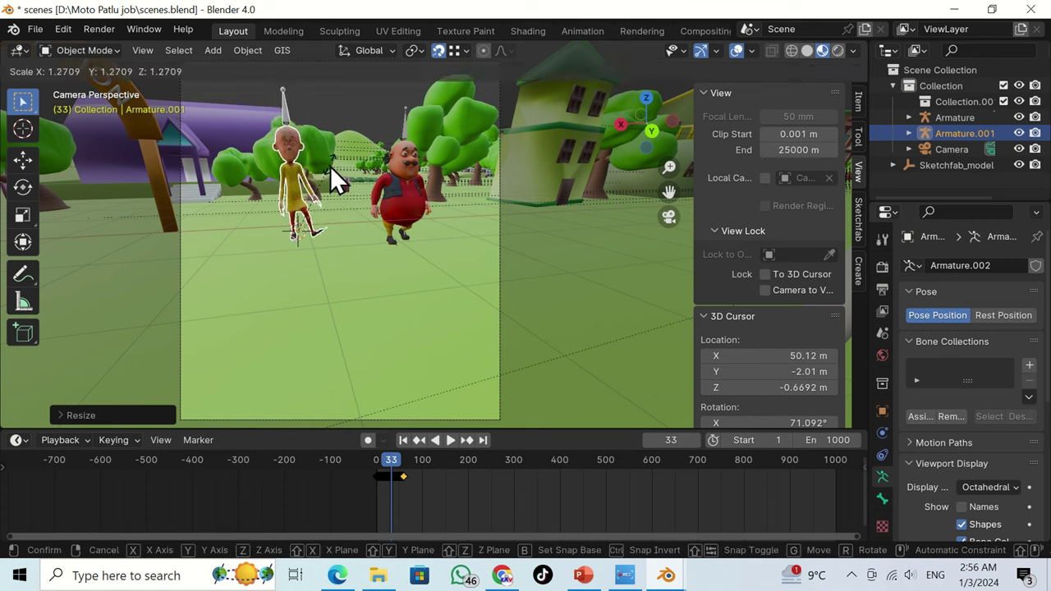
left_click(335, 232)
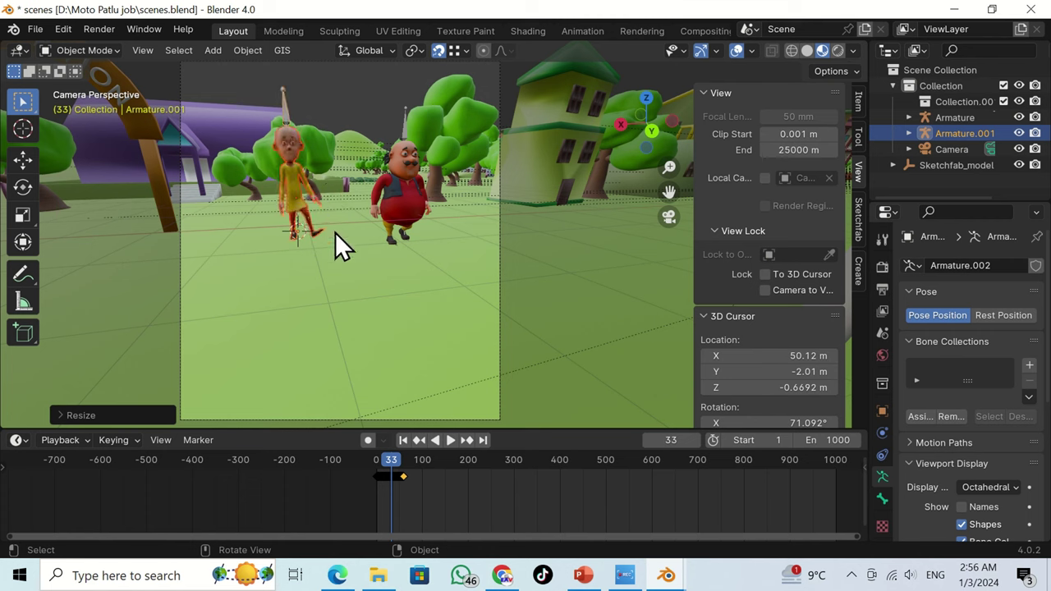
- Play the animation from frame 0 to check Motu and Patlu walking together, and clear the selection
left_click(374, 459)
key("space")
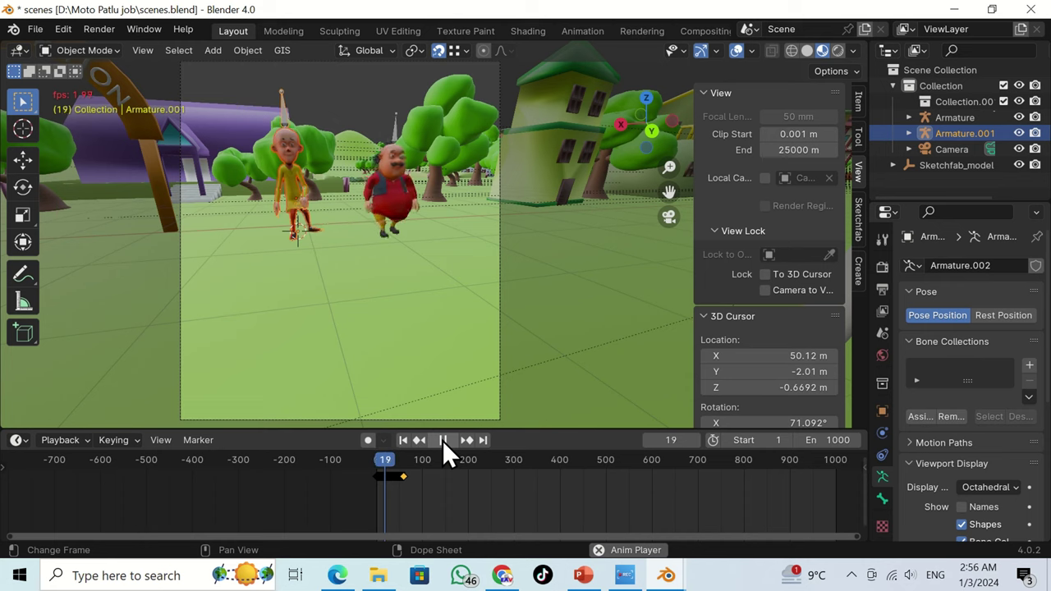
left_click(353, 100)
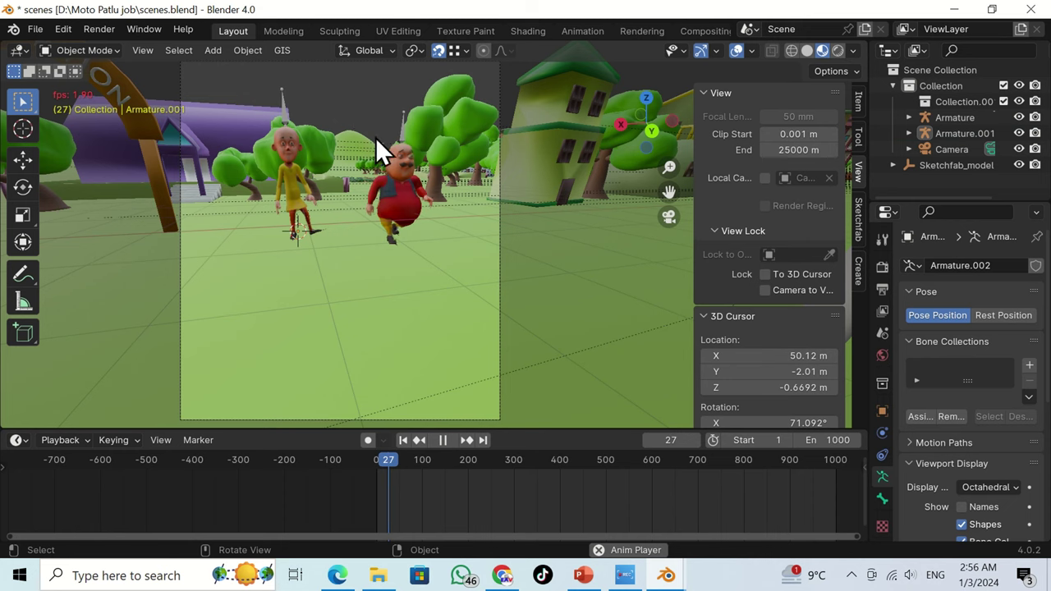
- Inspect the walk of Patlu and Motu up close by replaying the animation, stop at frame 138 and return to the camera view
left_click(442, 441)
mouse_move(340, 270)
middle_mouse_down()
mouse_move(362, 271)
mouse_move(358, 285)
mouse_move(341, 280)
mouse_move(346, 297)
mouse_move(344, 287)
middle_mouse_up()
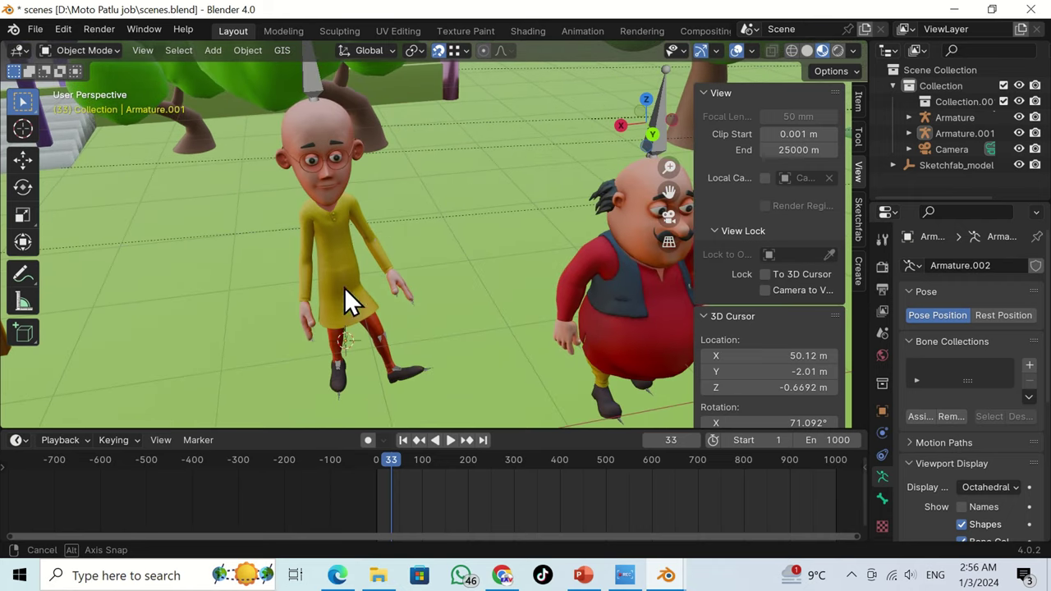
left_click_drag(393, 459, 362, 461)
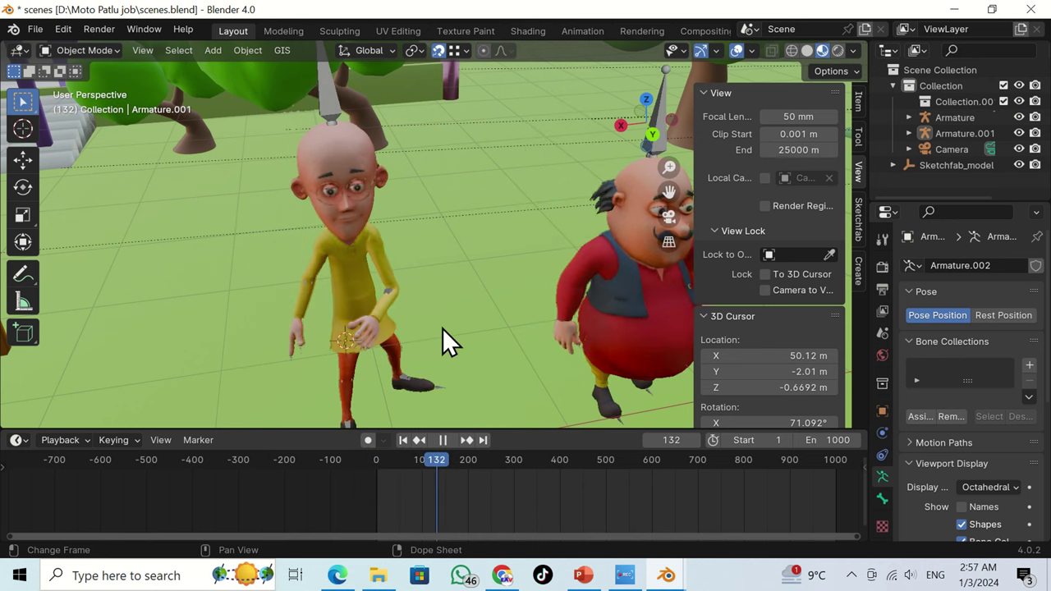
key("space")
middle_click_drag(442, 327, 434, 306)
key("KP_0")
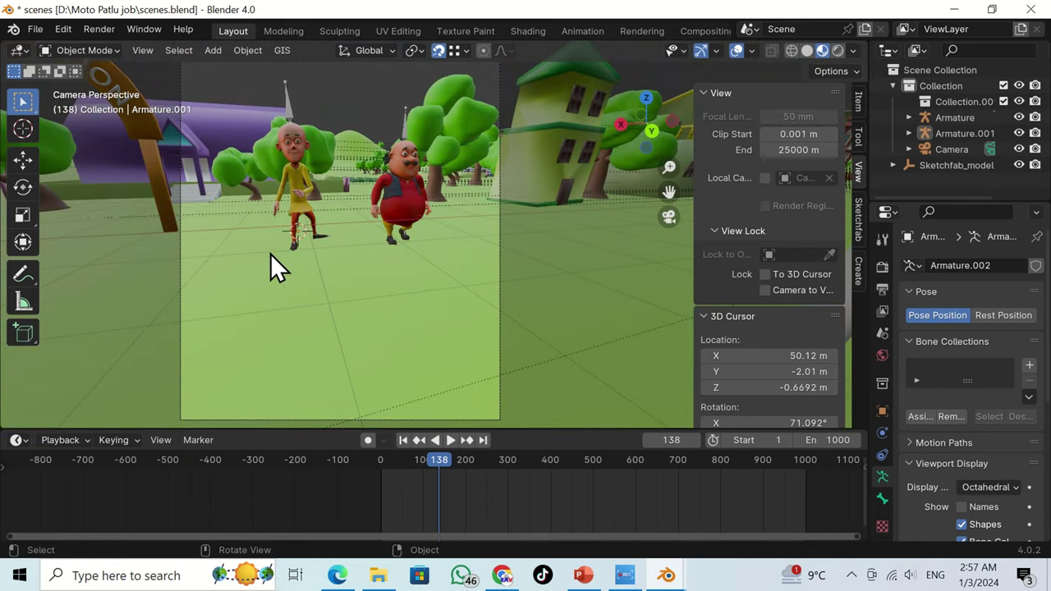
- Fly the camera closer to Motu and Patlu so both fill the frame with the village behind them
key("shift+grave")
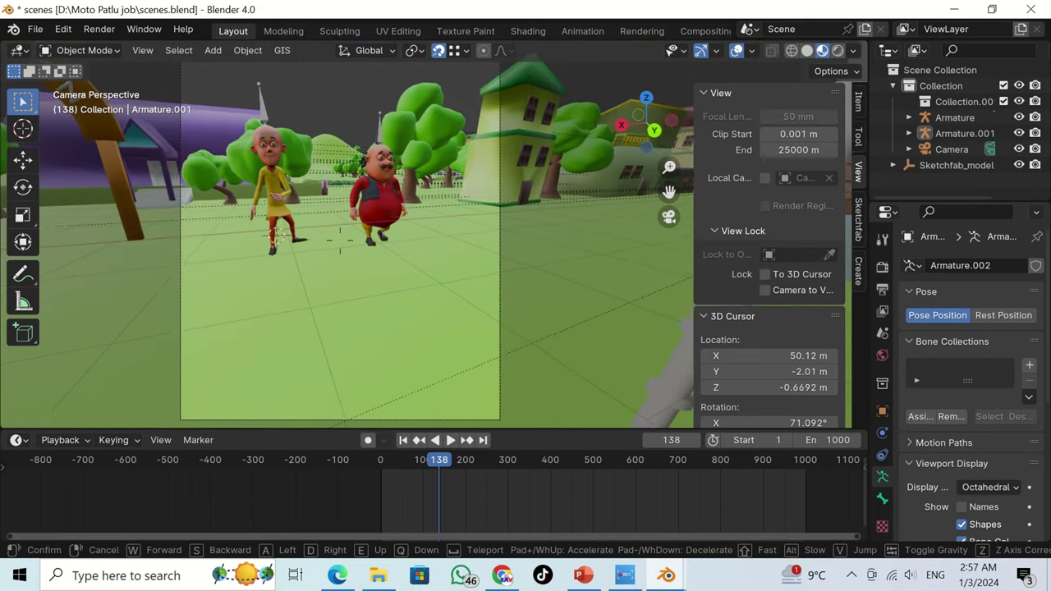
key("w")
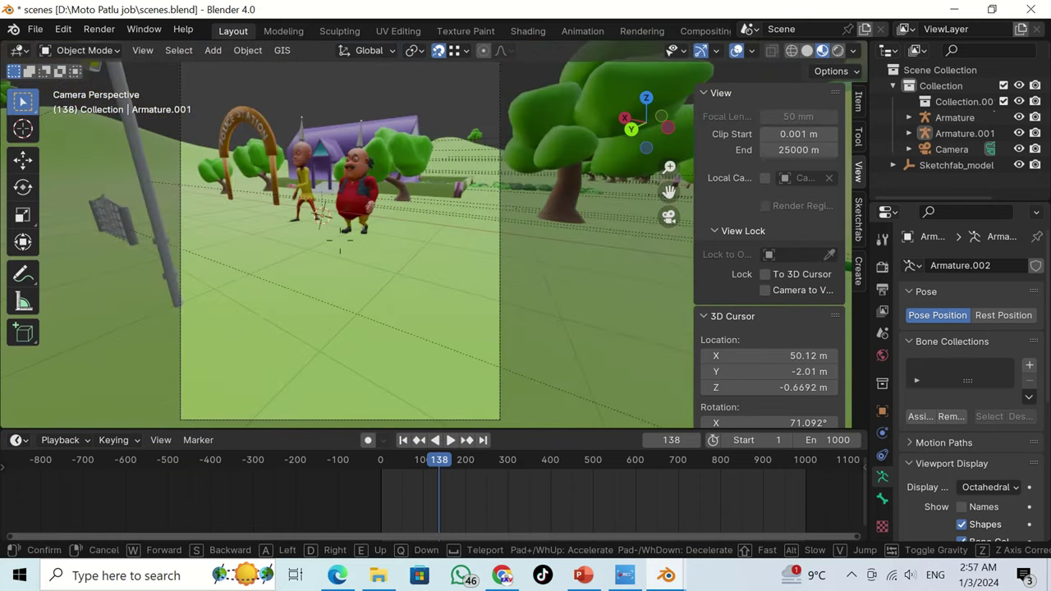
key("e")
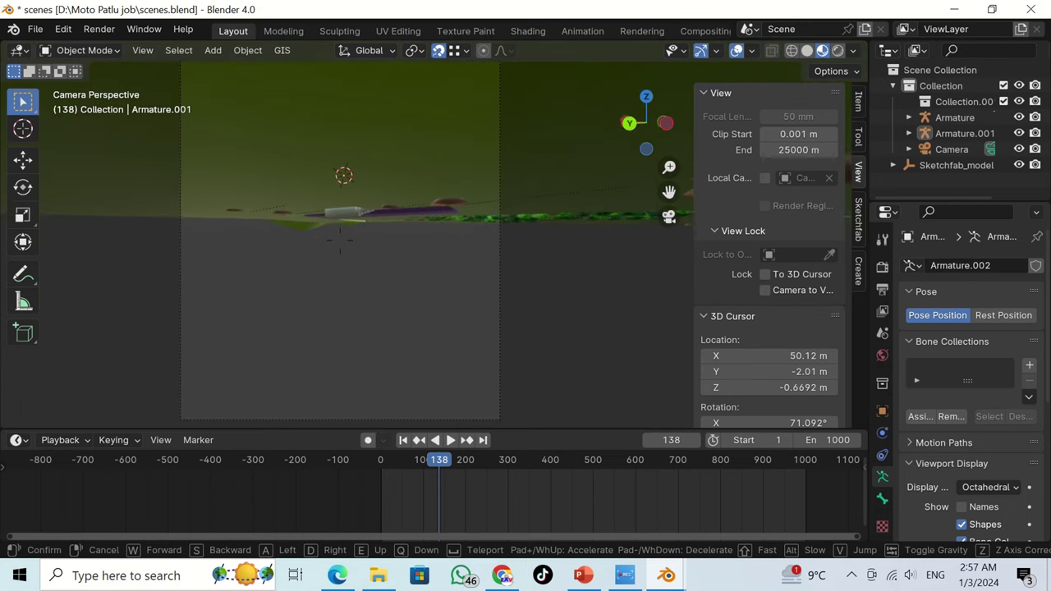
key("s")
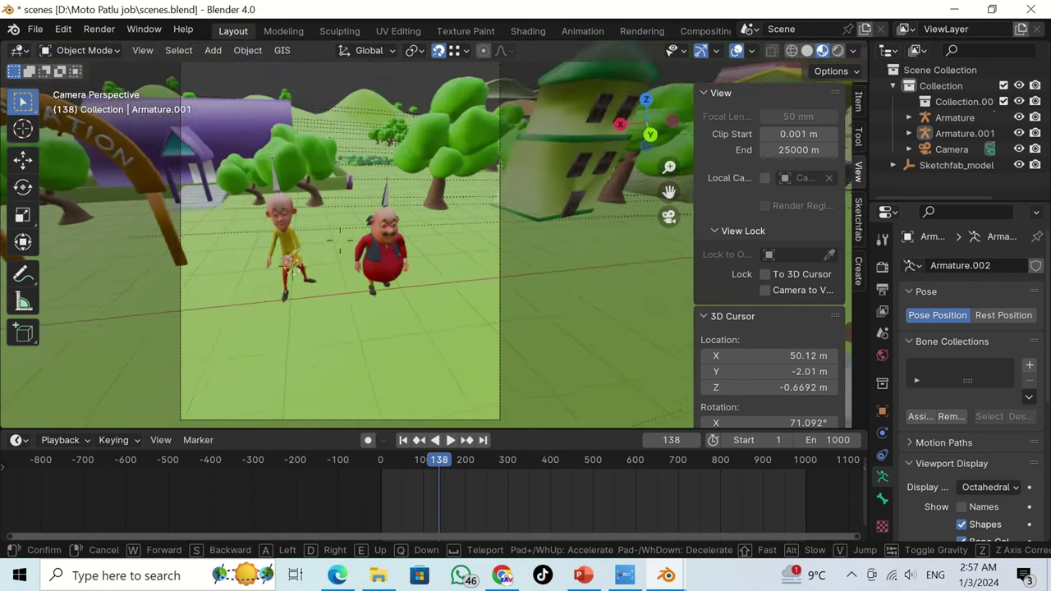
key("w")
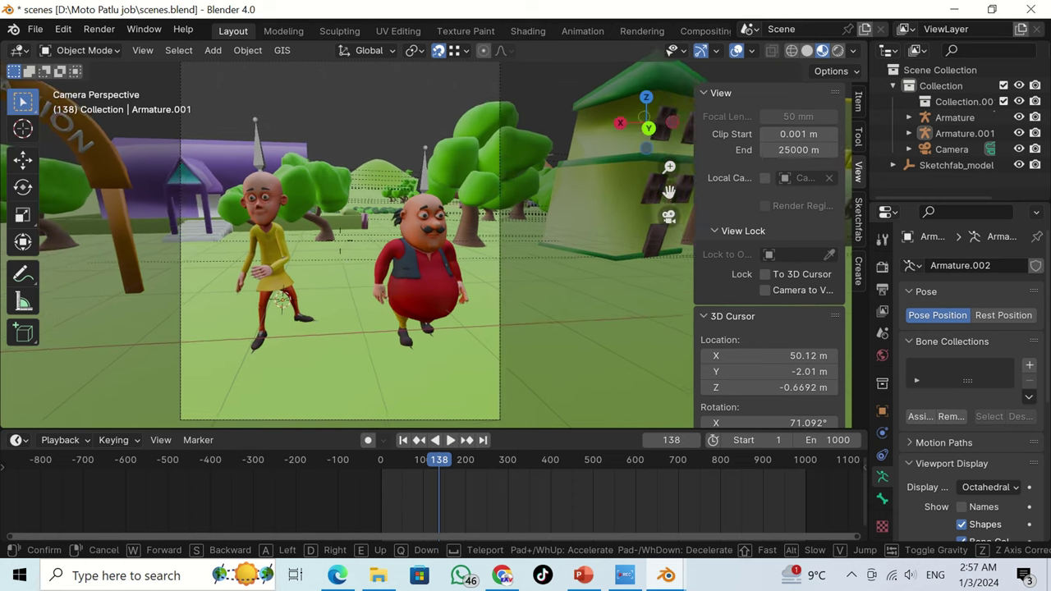
key("w")
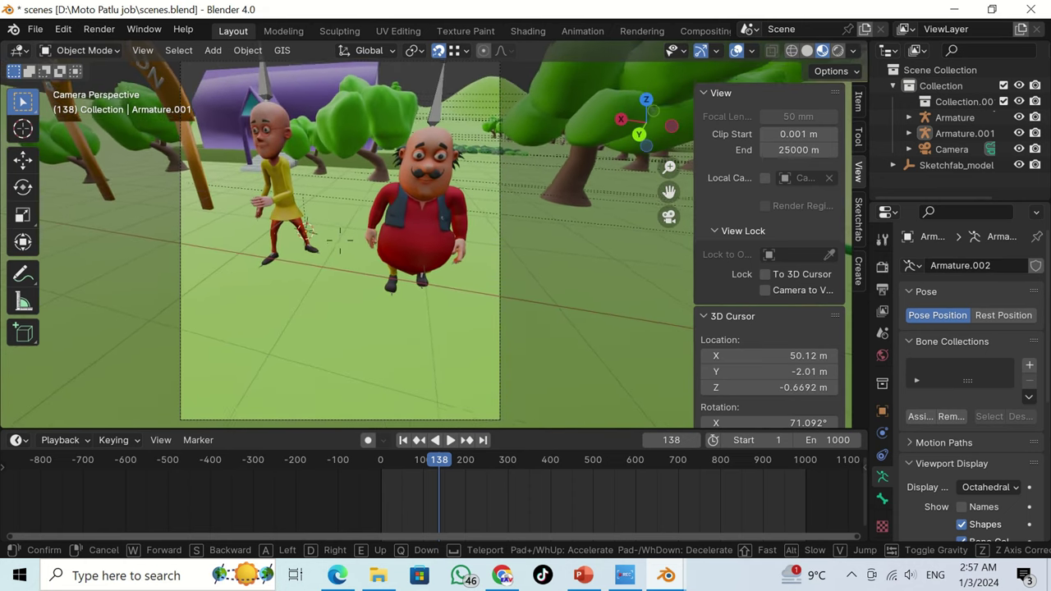
left_click(358, 217)
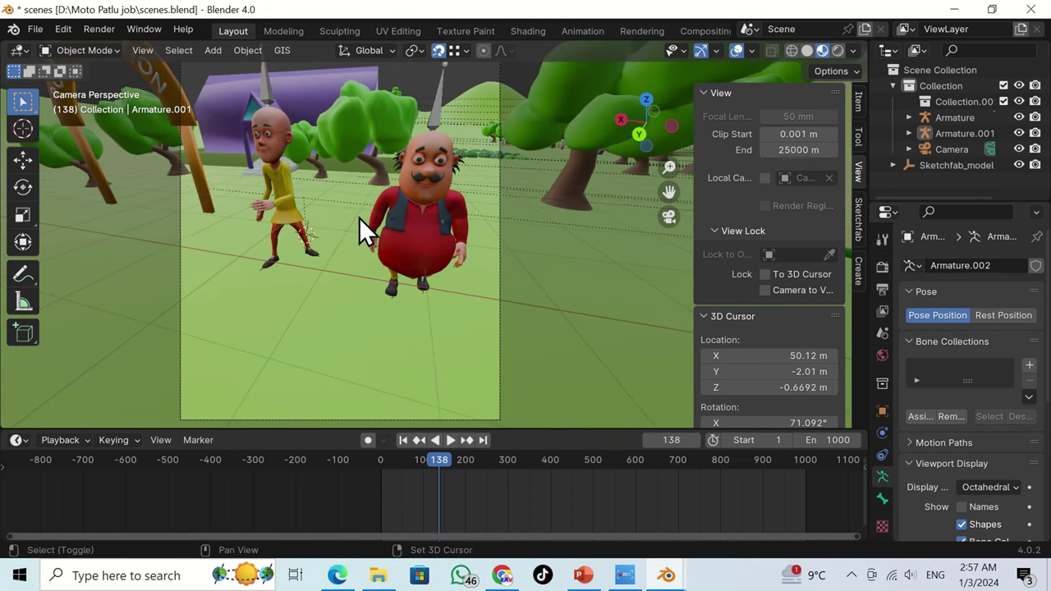
- Try the Workbench render engine on the scene and return to EEVEE
left_click(882, 266)
left_click(966, 266)
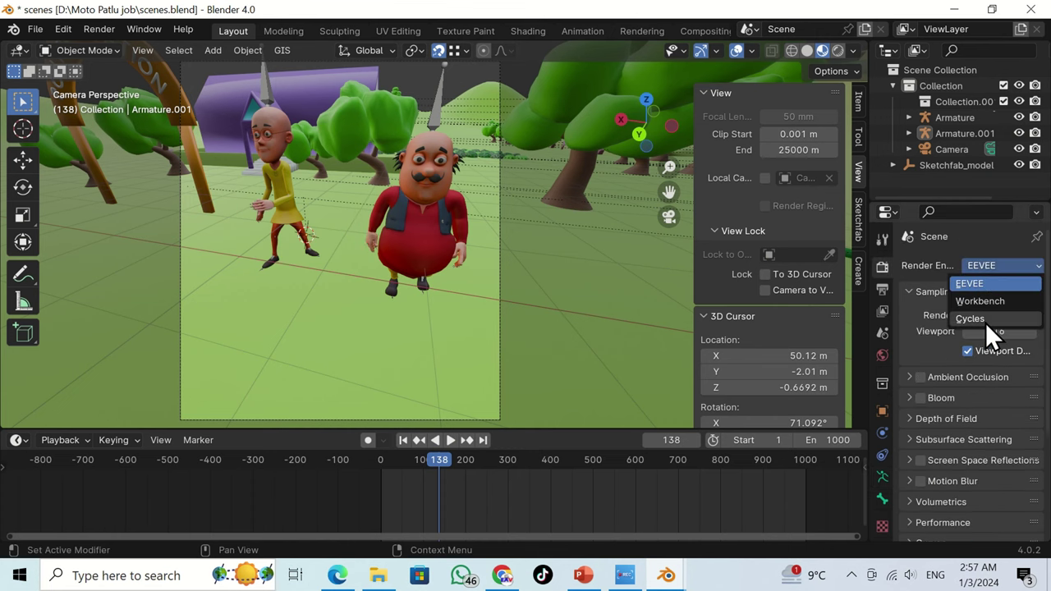
left_click(985, 300)
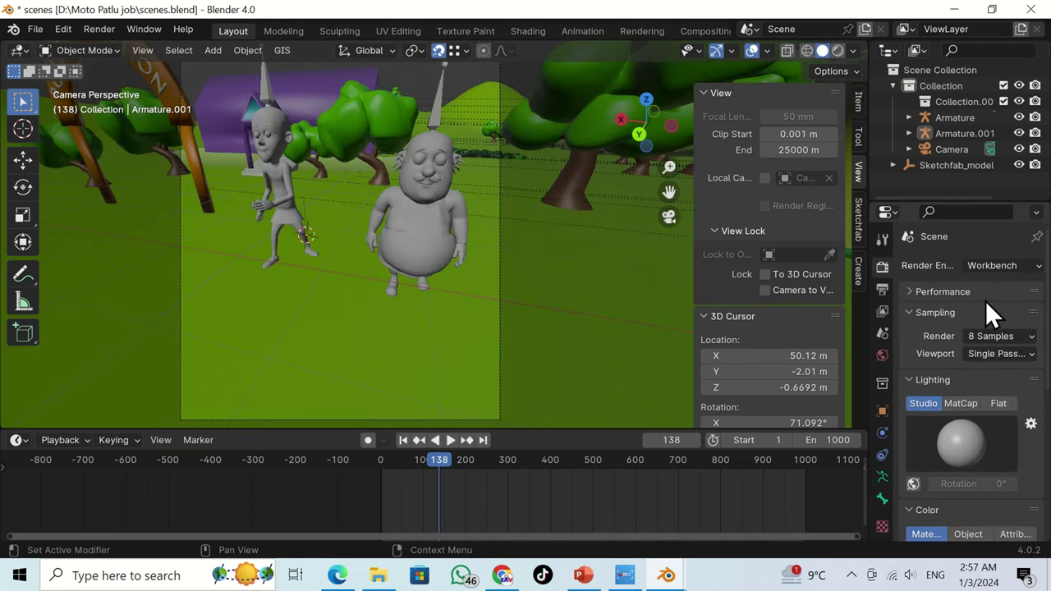
left_click(987, 265)
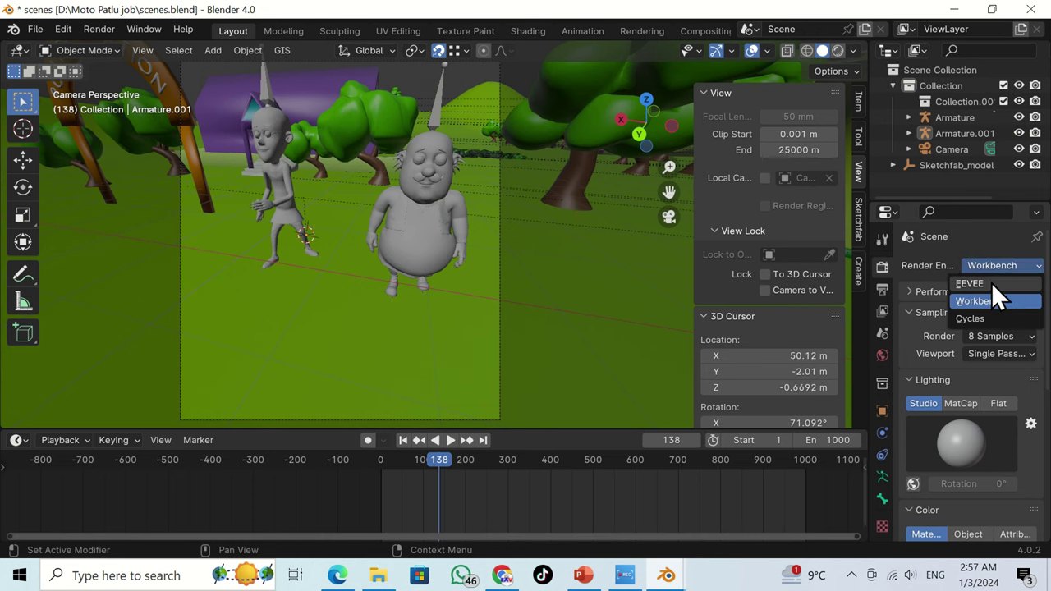
left_click(991, 282)
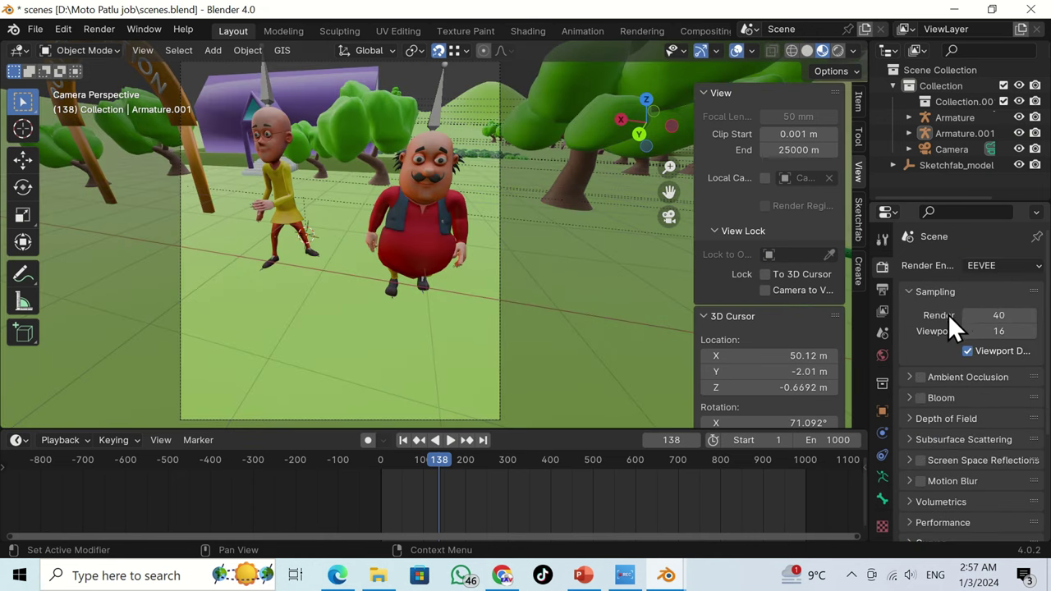
- Set the EEVEE render sampling to 100 samples
left_click(995, 316)
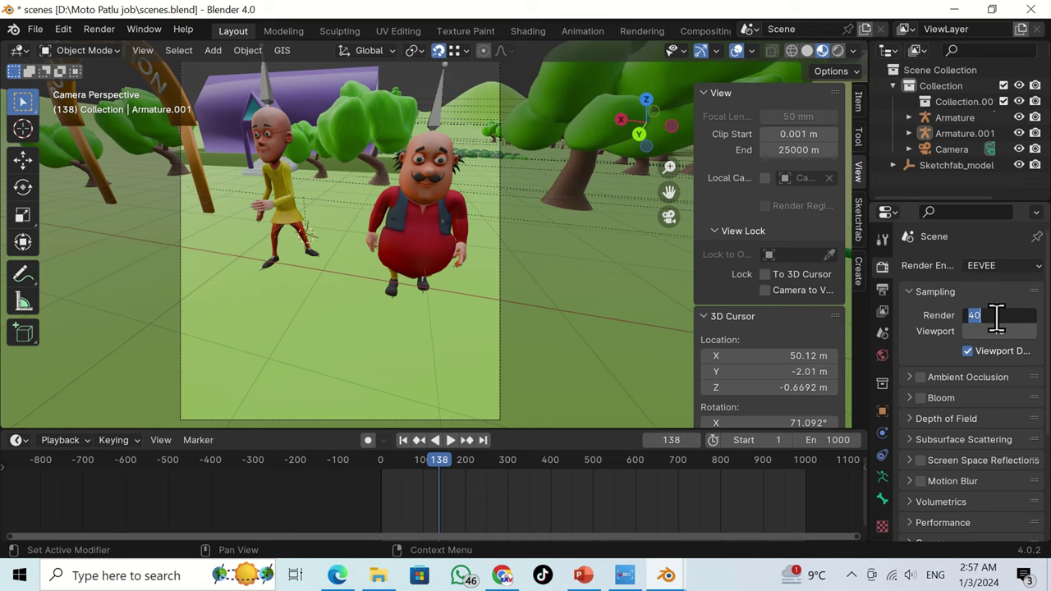
type("100")
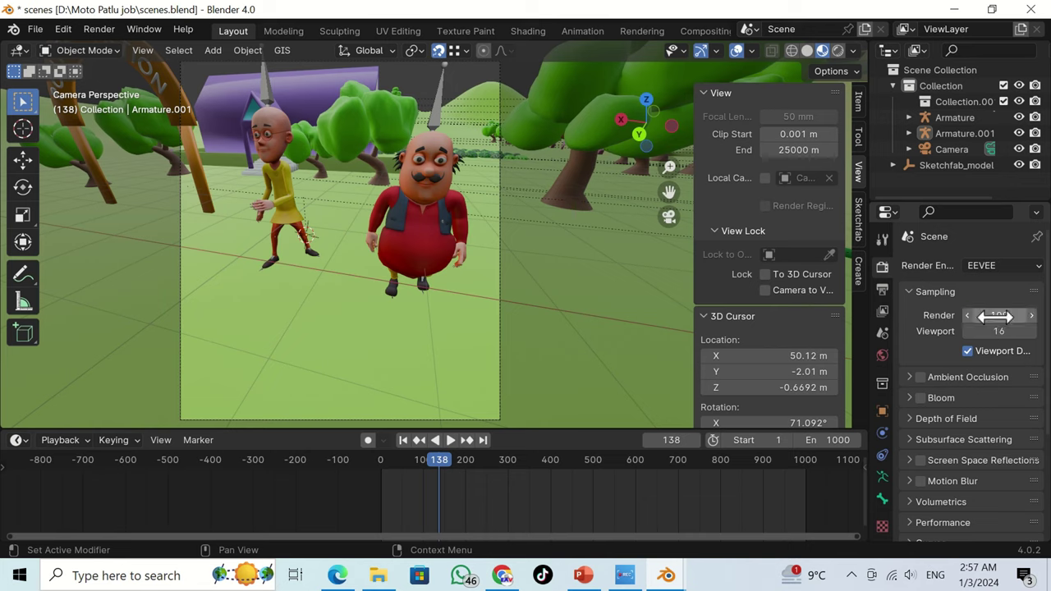
key("Return")
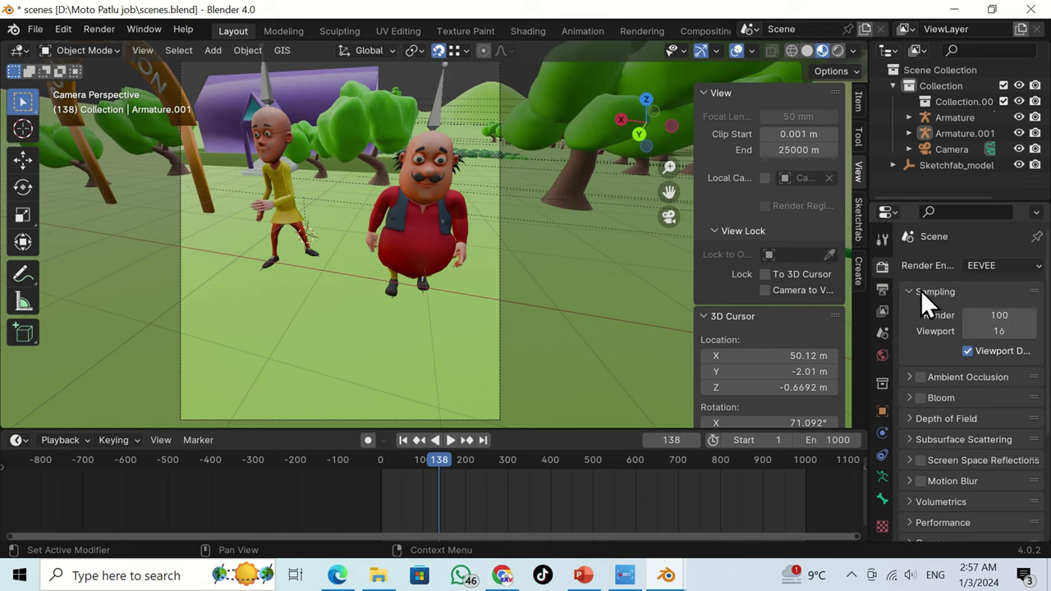
- Set the output resolution to 1280 by 720 px at 100 percent scale
left_click(883, 290)
left_click(1010, 286)
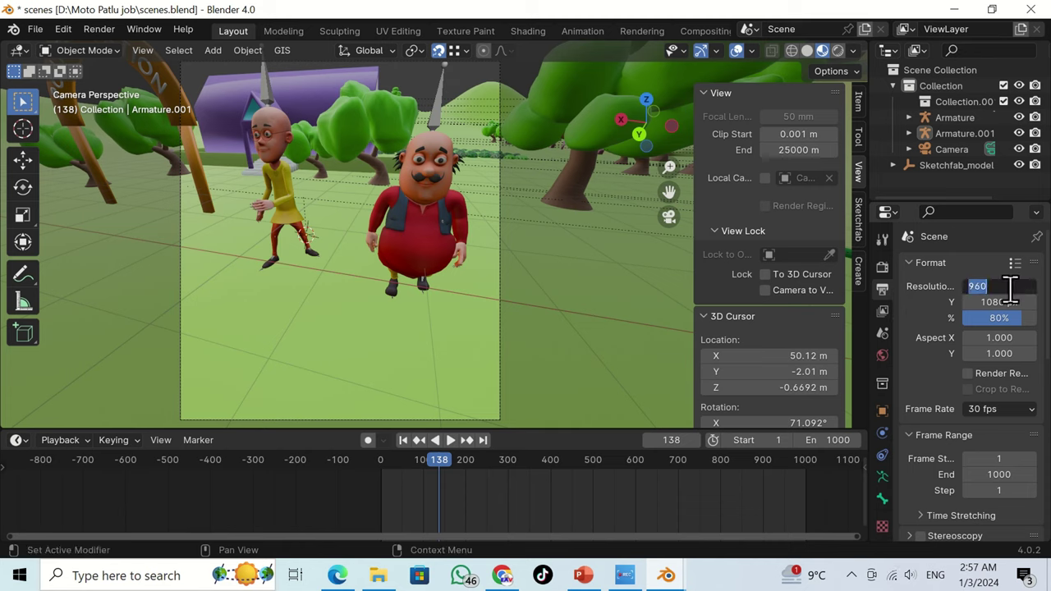
type("1280")
key("Return")
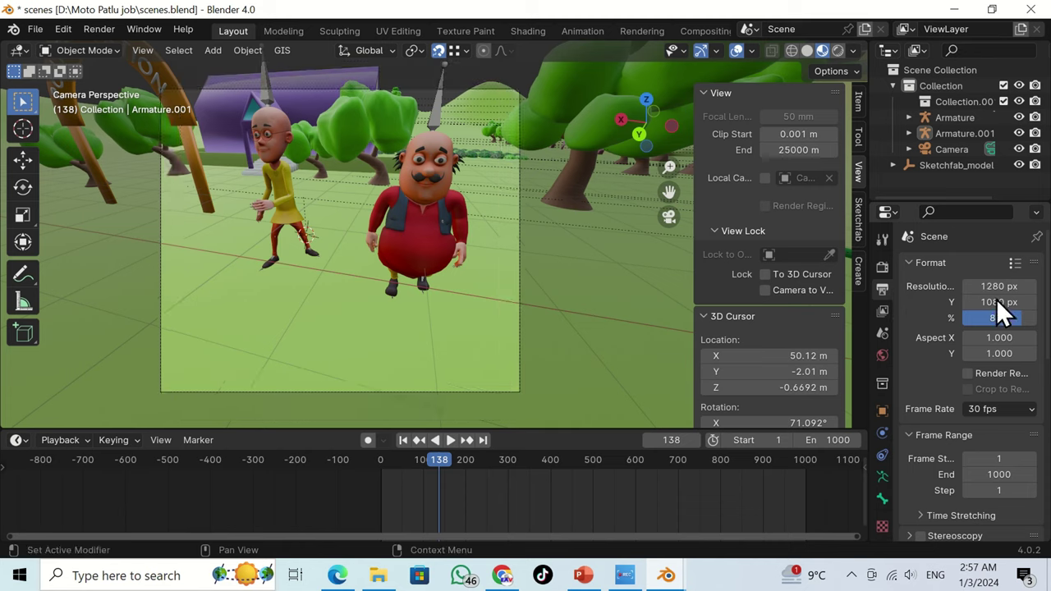
left_click(994, 302)
type("720")
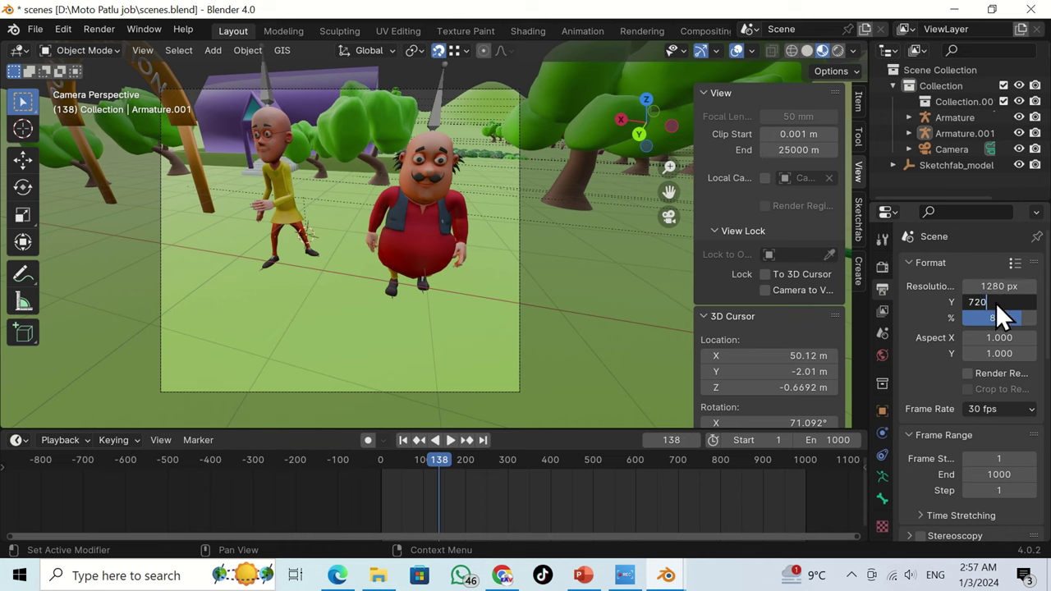
key("Return")
left_click(973, 318)
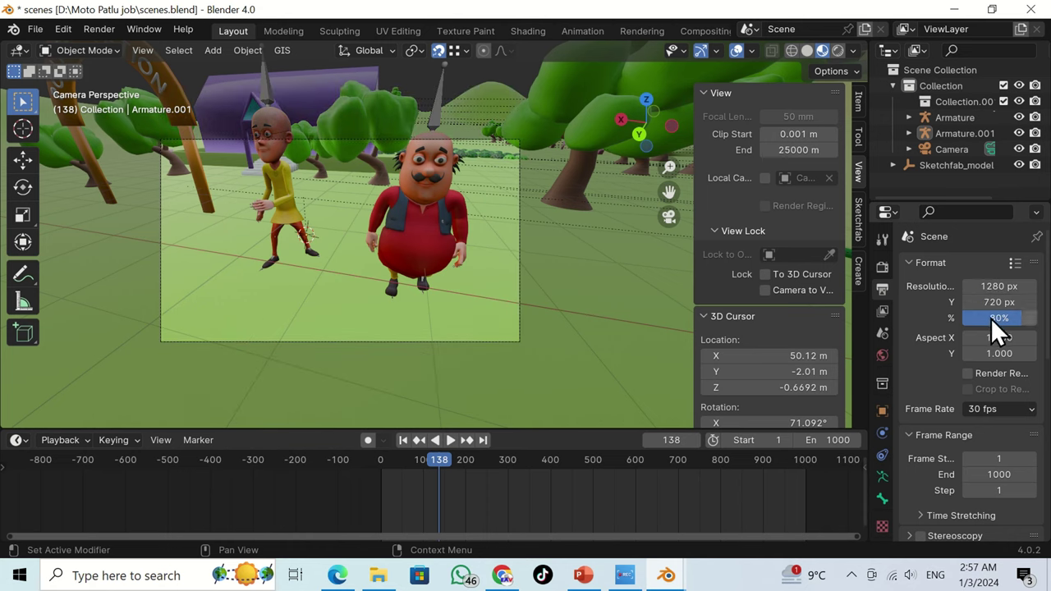
type("100")
key("Return")
- Check the render output folder and set the output file format to PNG
scroll(911, 448, "down", 4)
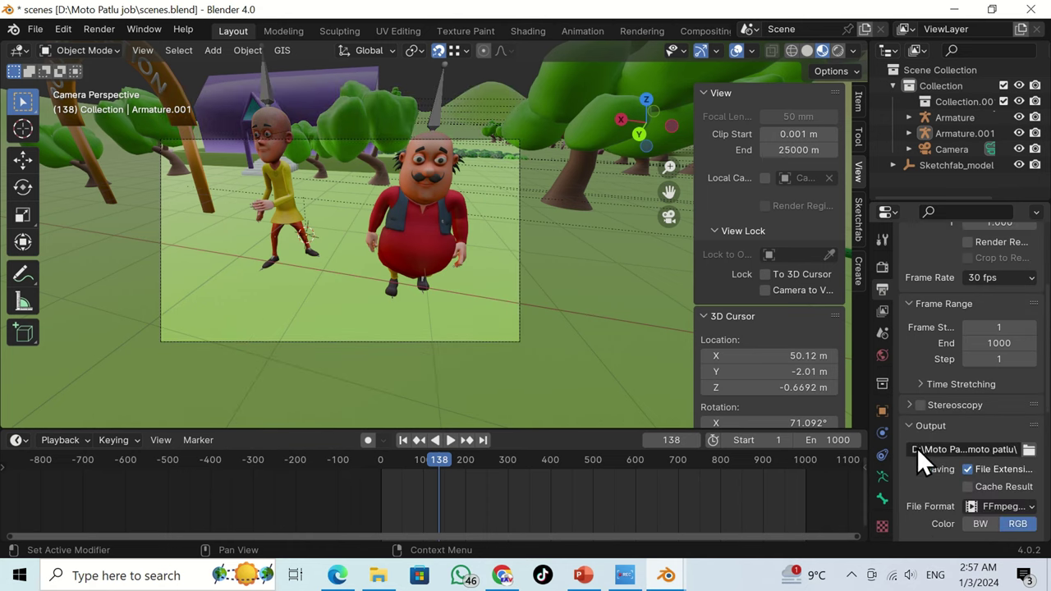
left_click(1028, 451)
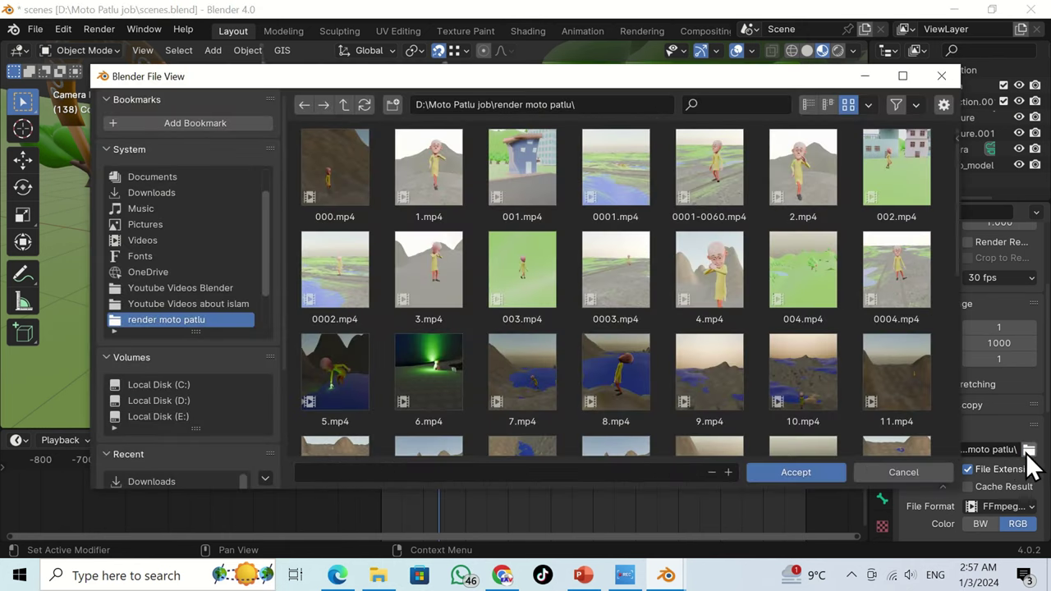
left_click(911, 472)
left_click(1016, 507)
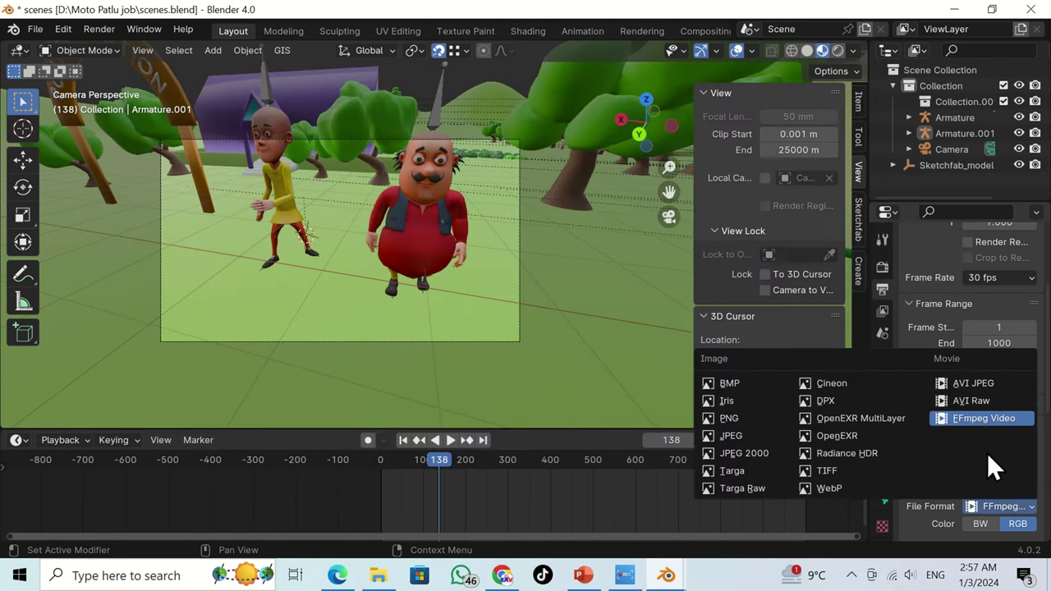
left_click(751, 418)
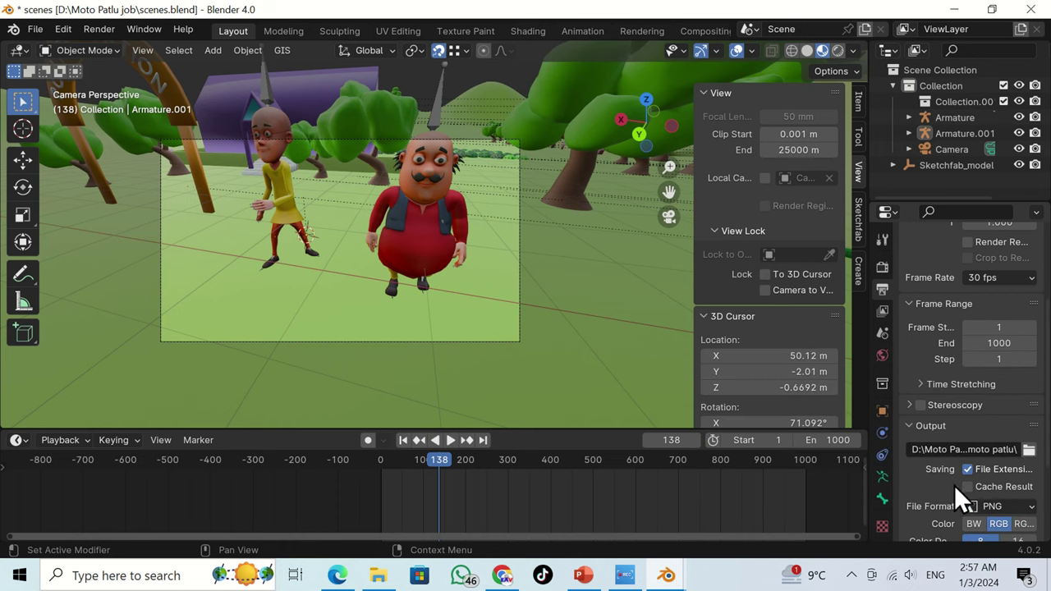
scroll(950, 485, "down", 3)
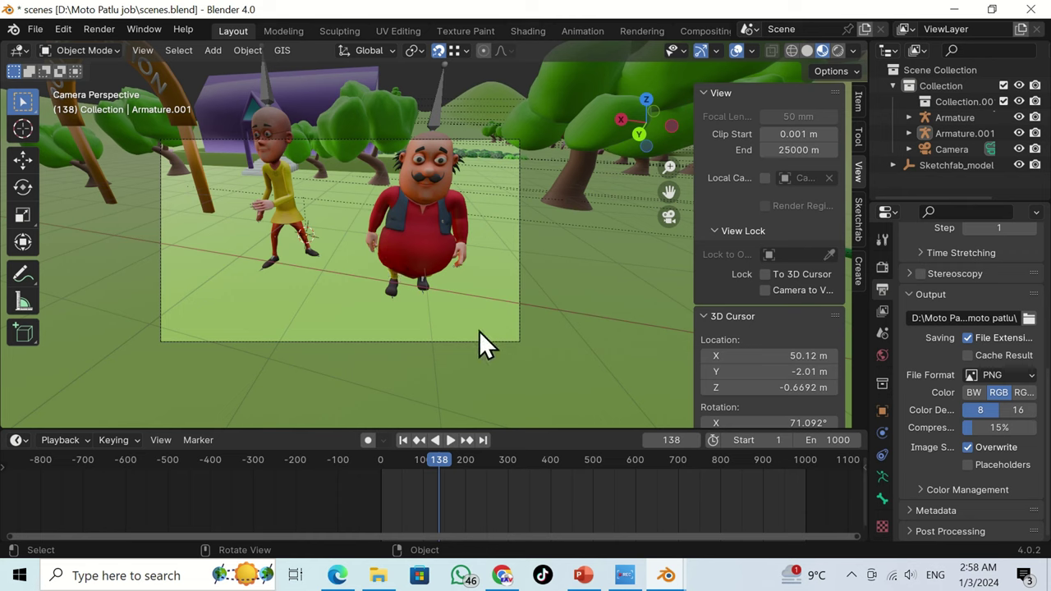
- Reduce the scene camera's focal length to 12 mm for a wider shot
left_click(949, 148)
left_click(882, 476)
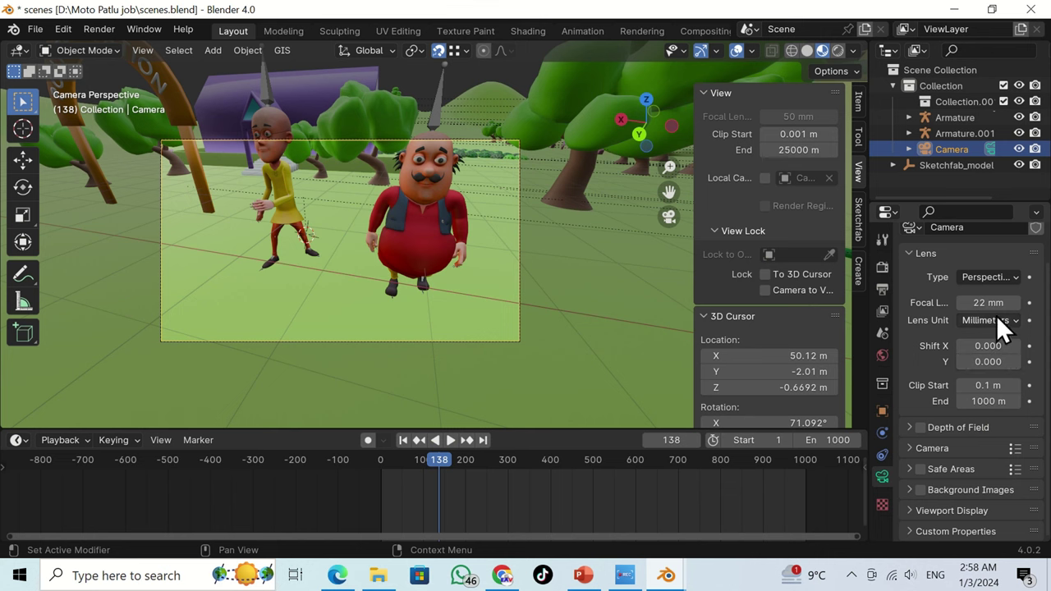
mouse_move(993, 302)
left_mouse_down()
mouse_move(1044, 302)
mouse_move(979, 303)
left_mouse_up()
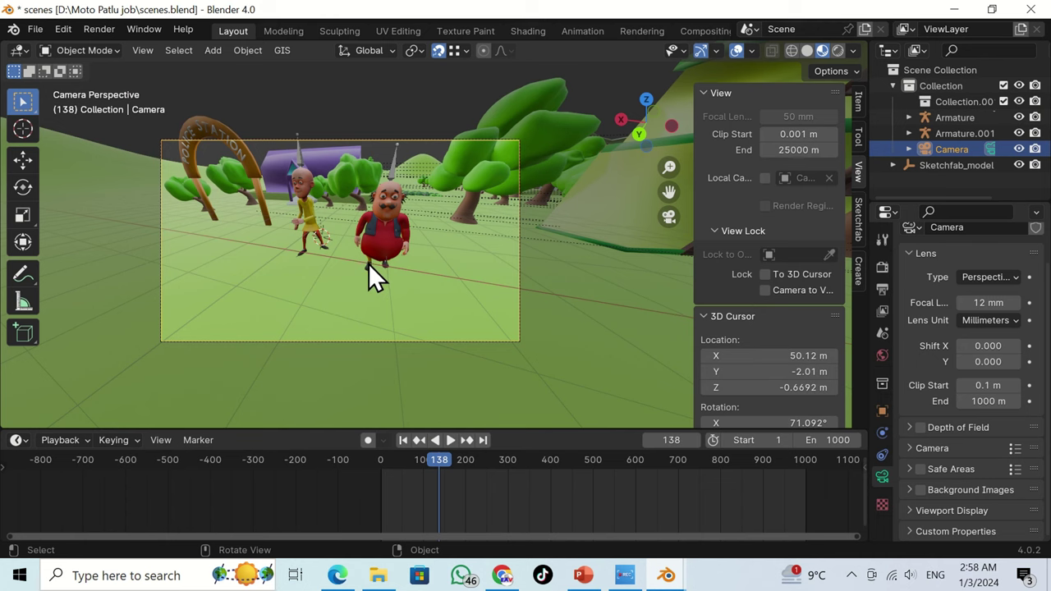
- Fly the camera to frame Motu and Patlu from the front, with part of the Police Station arch in the shot
key("shift+grave")
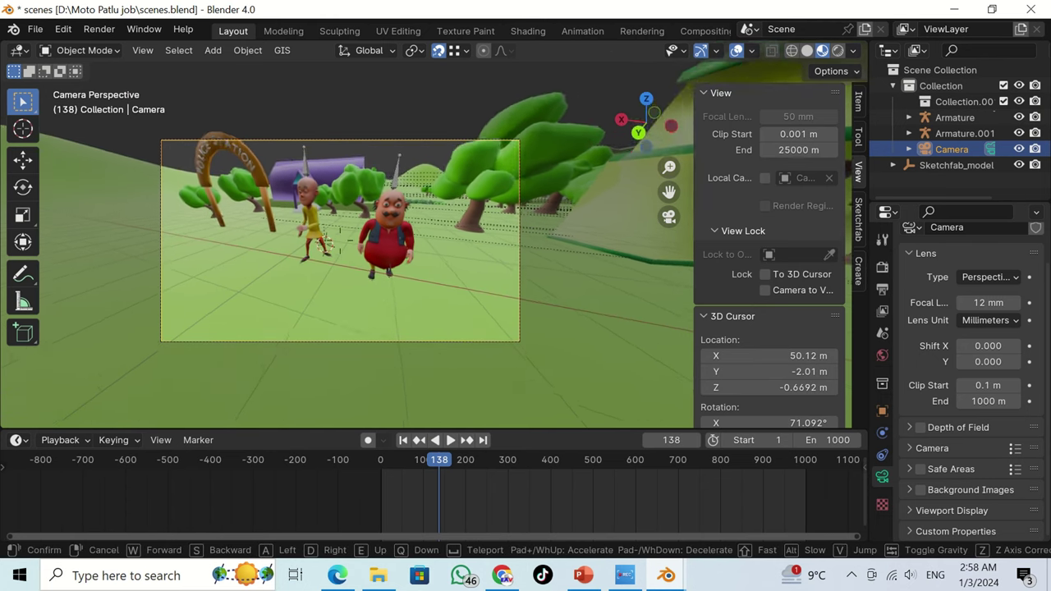
key("w")
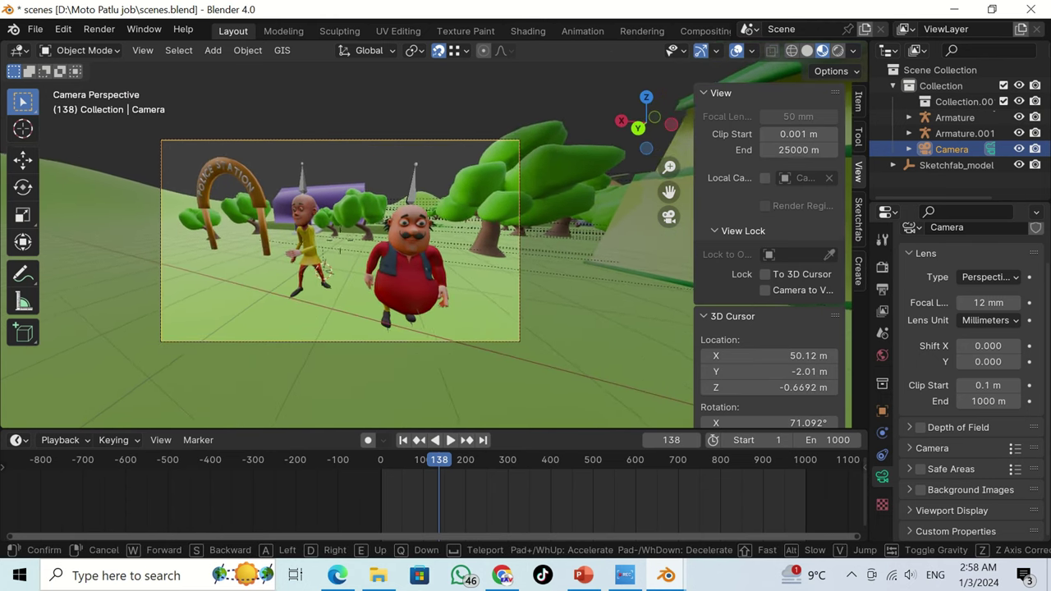
key("a")
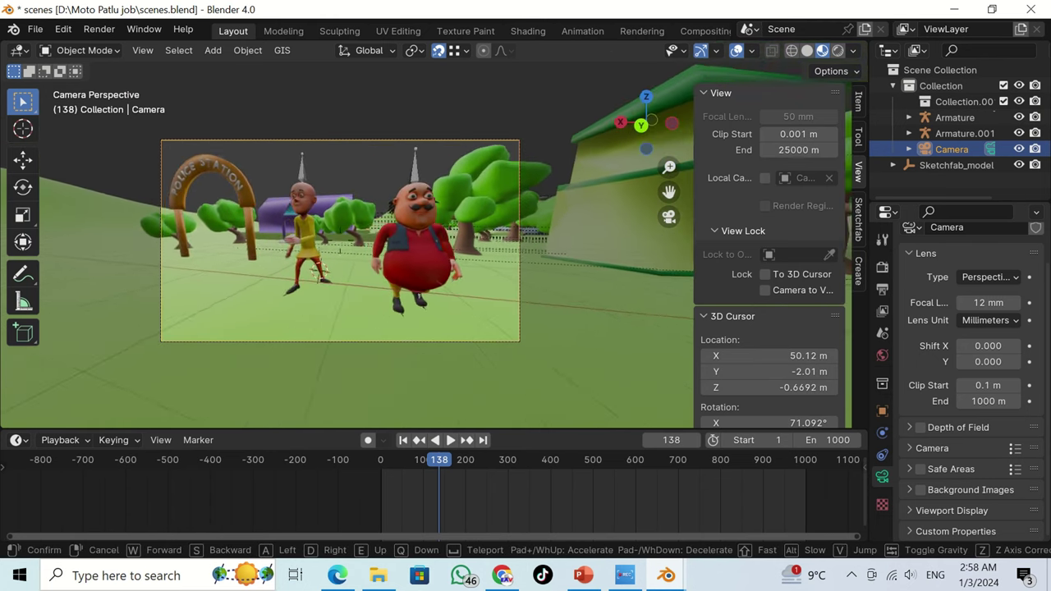
left_click(368, 262)
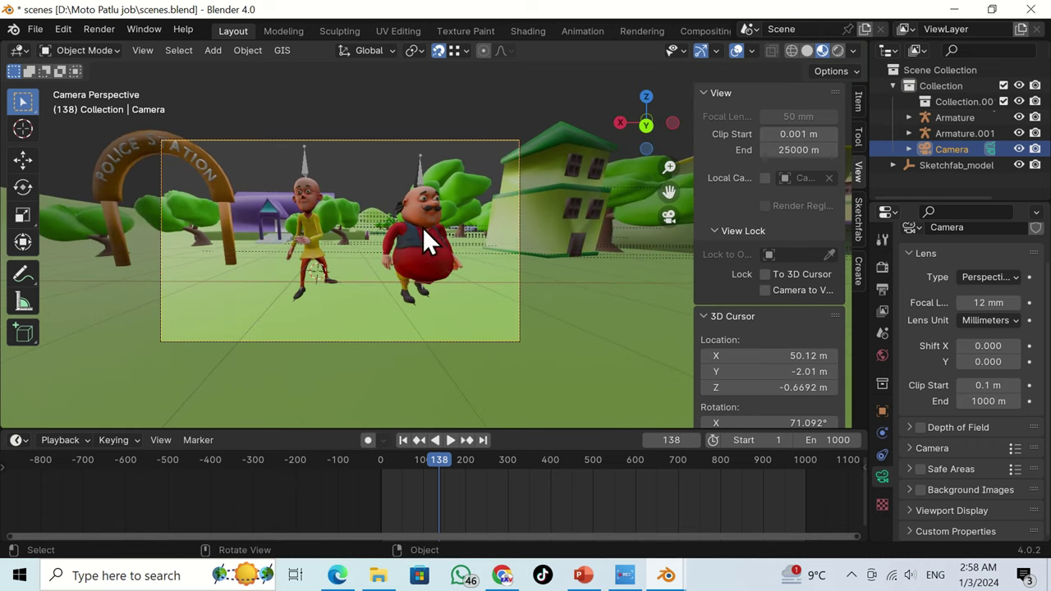
- Rotate Motu's armature about the global Z axis so he stands close beside Patlu
left_click(421, 162)
key("r")
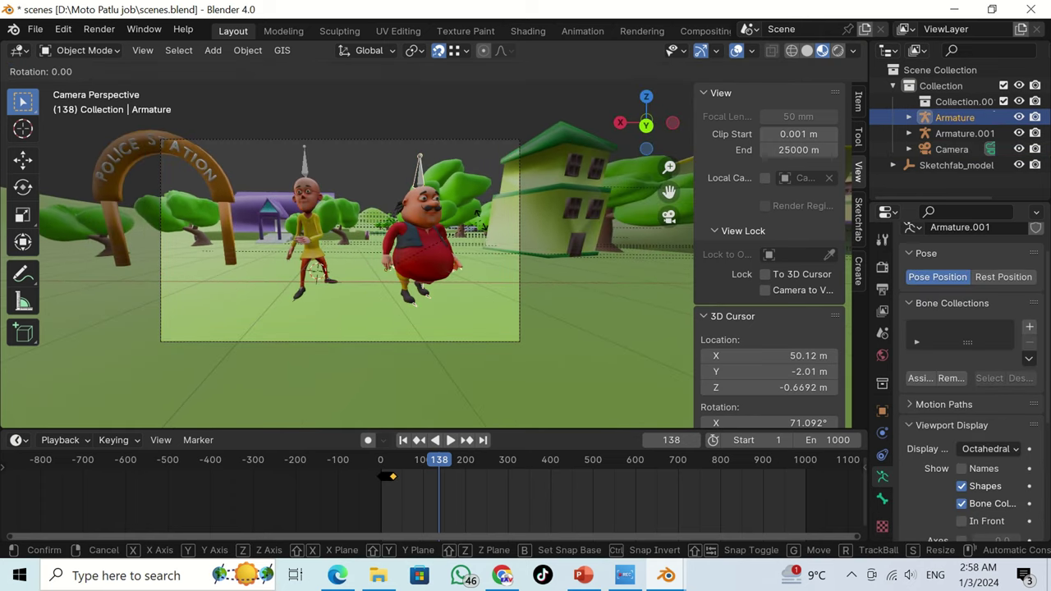
key("z")
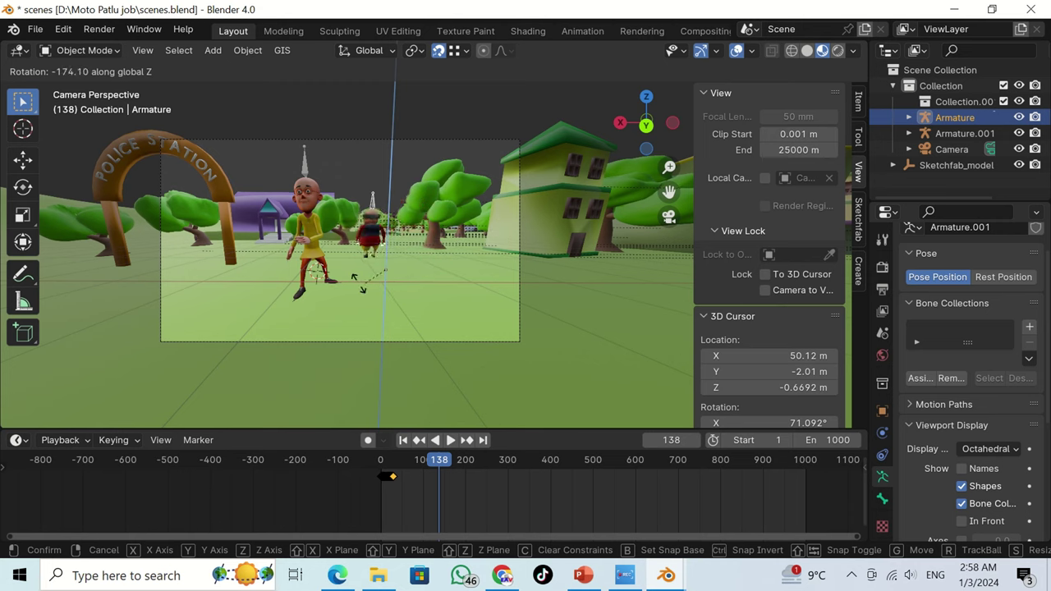
left_click(425, 283)
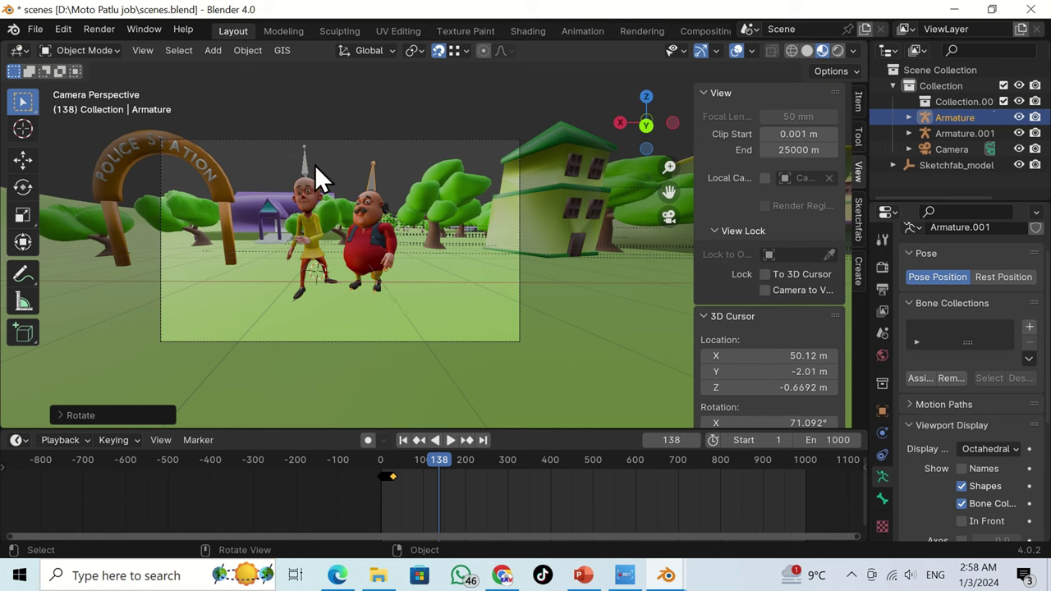
- Rotate Patlu's armature about 6° around the global Z axis to turn him beside Motu
left_click(369, 209)
key("r")
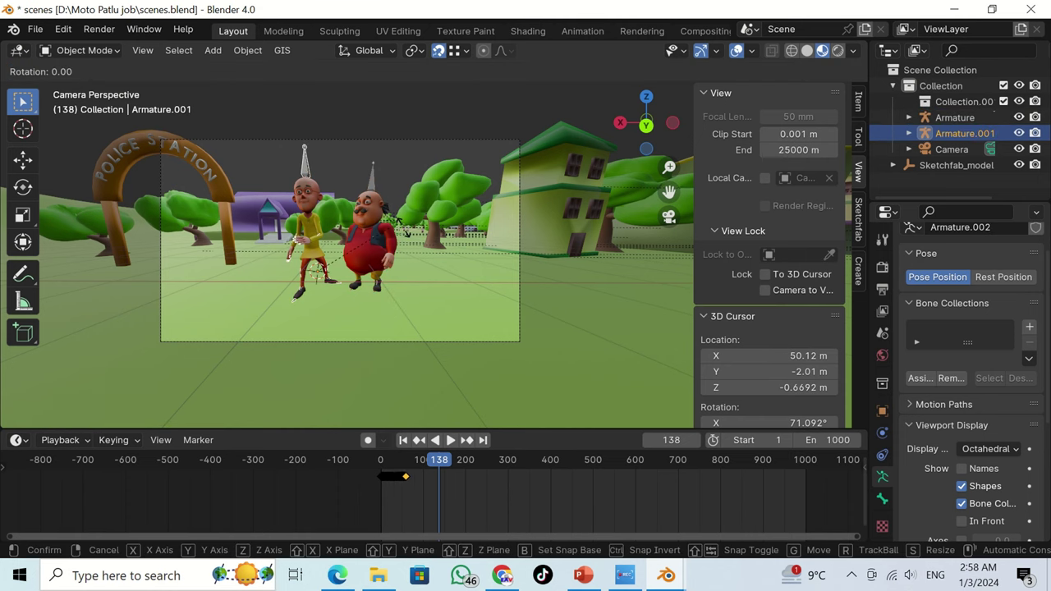
key("z")
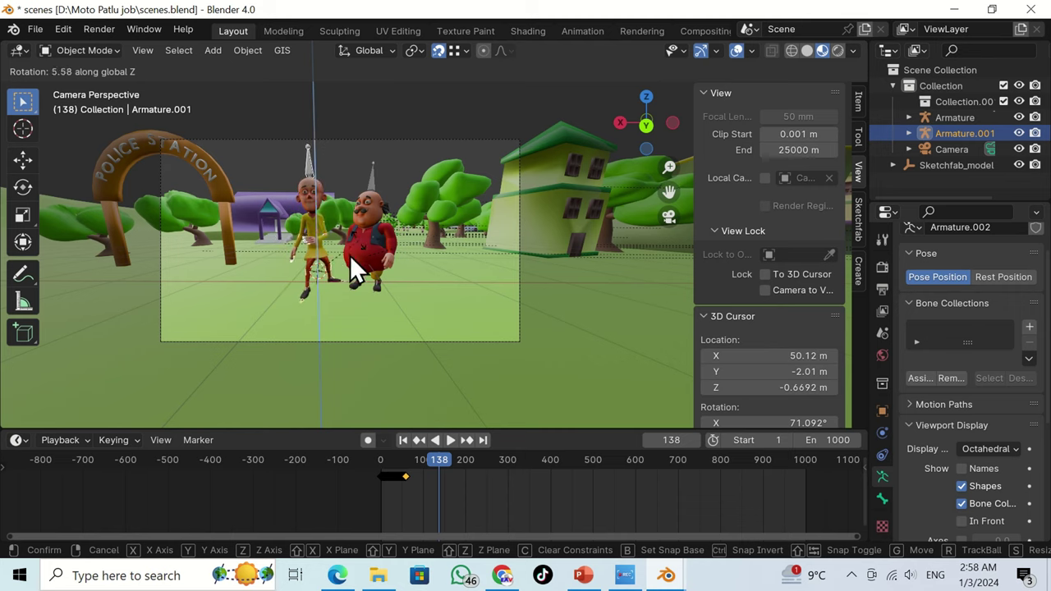
left_click(415, 197)
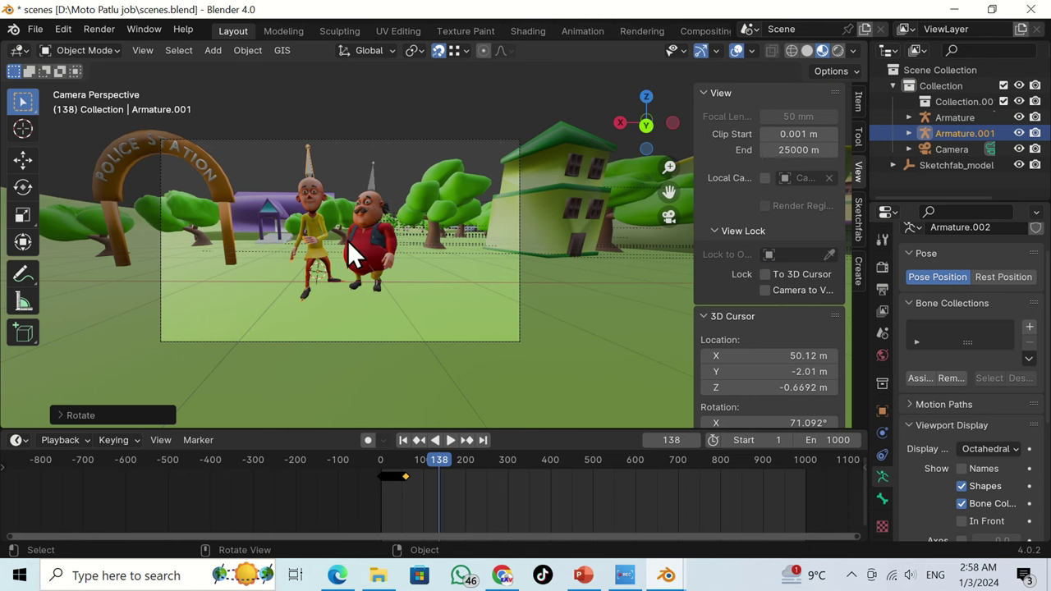
- Scale Motu's armature up uniformly by a factor of about 1.11
scroll(368, 237, "up", 3)
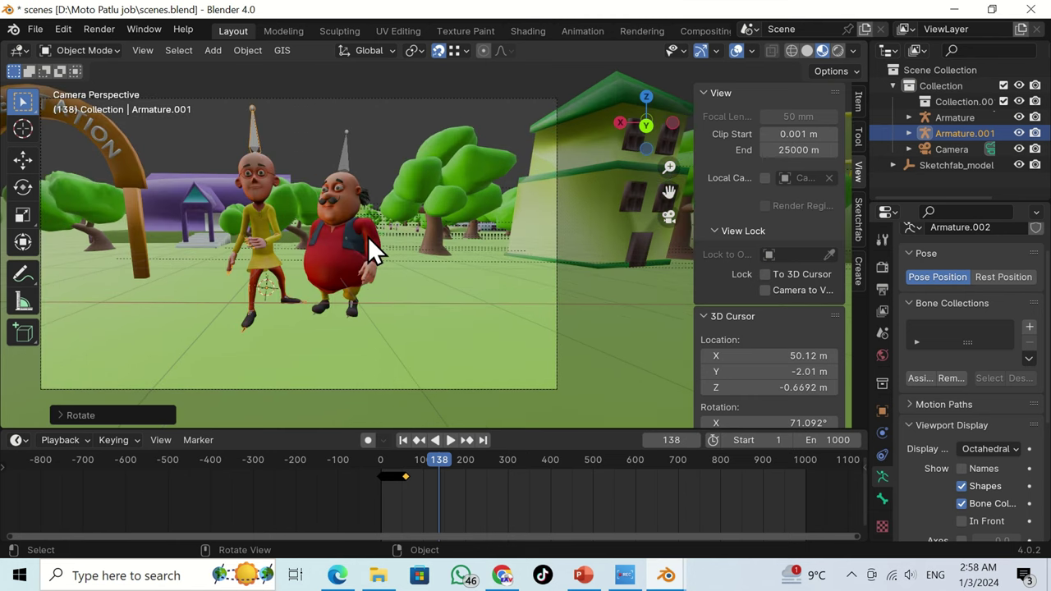
middle_click_drag(367, 237, 412, 242, "shift")
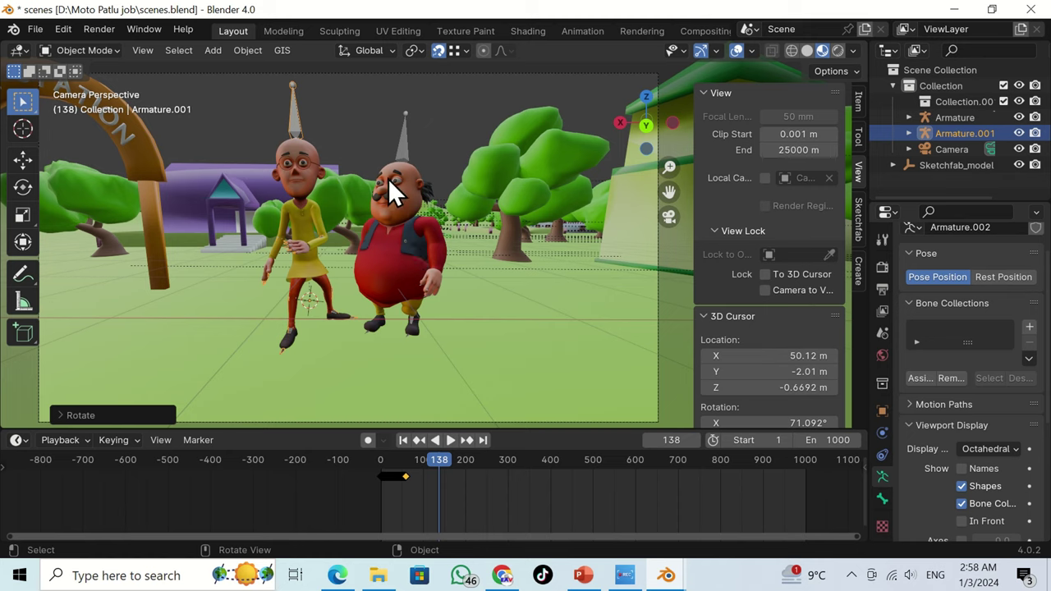
left_click(403, 138)
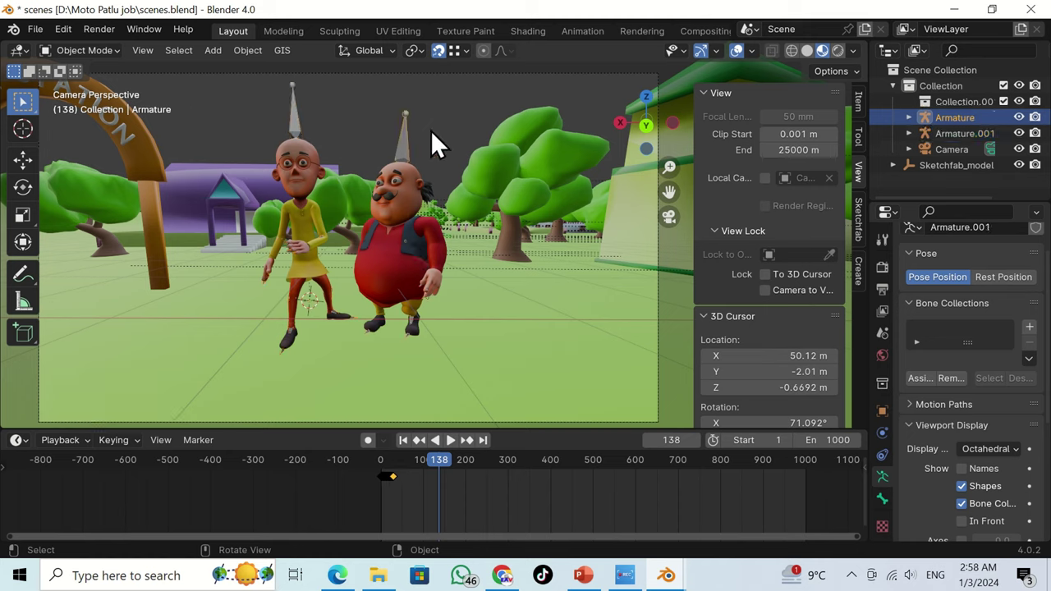
scroll(432, 135, "down", 3)
key("s")
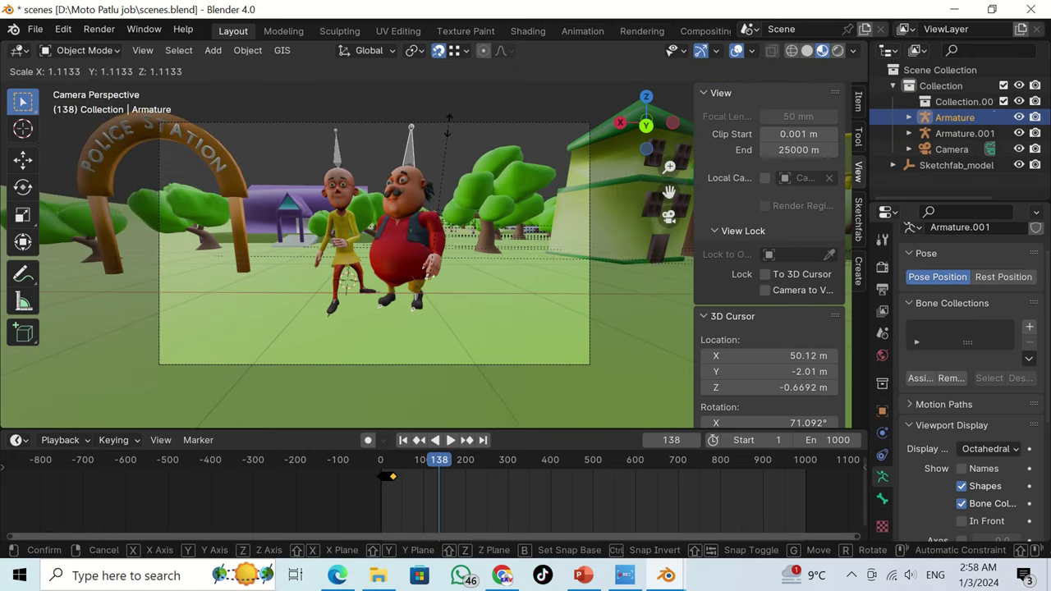
left_click(382, 145)
- Scale Patlu's armature up uniformly to suit Motu's new size
left_click(335, 141)
key("s")
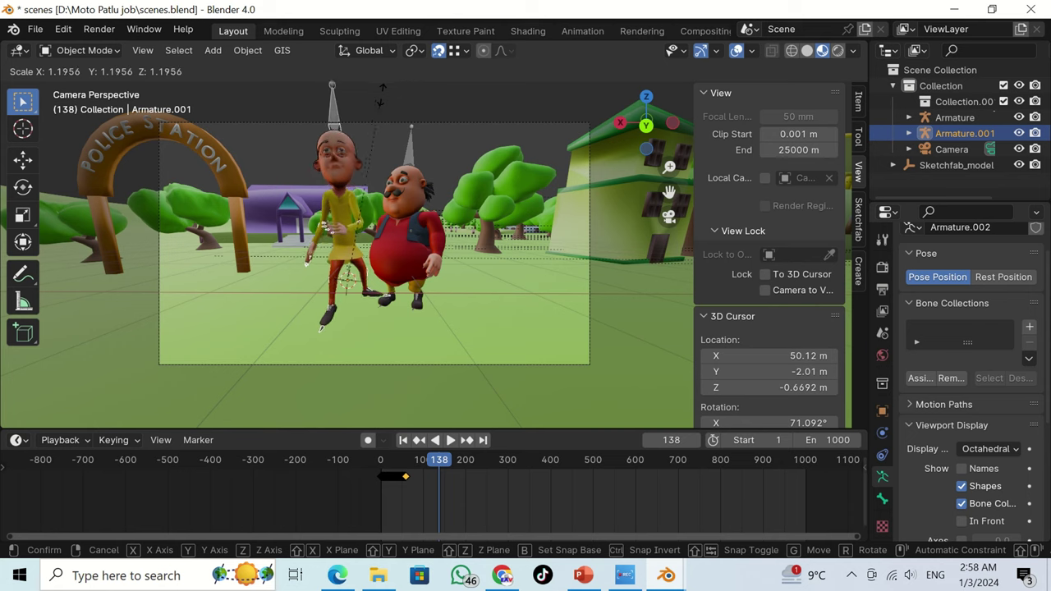
left_click(441, 475)
- Play the walk animation back from frame 0 and park the current frame at 32
key("space")
left_click(411, 461)
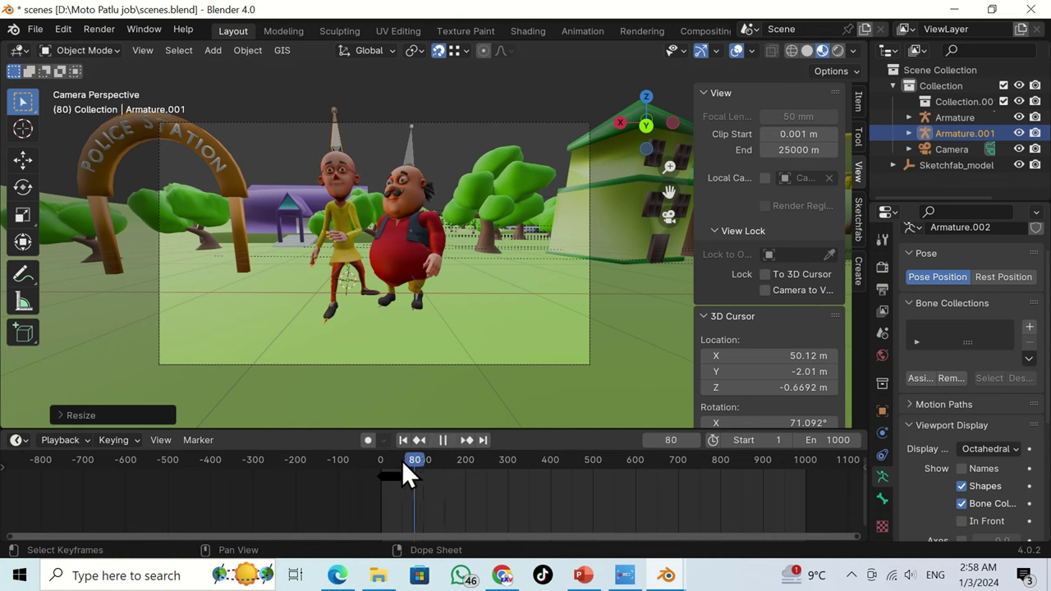
left_click_drag(402, 460, 356, 460)
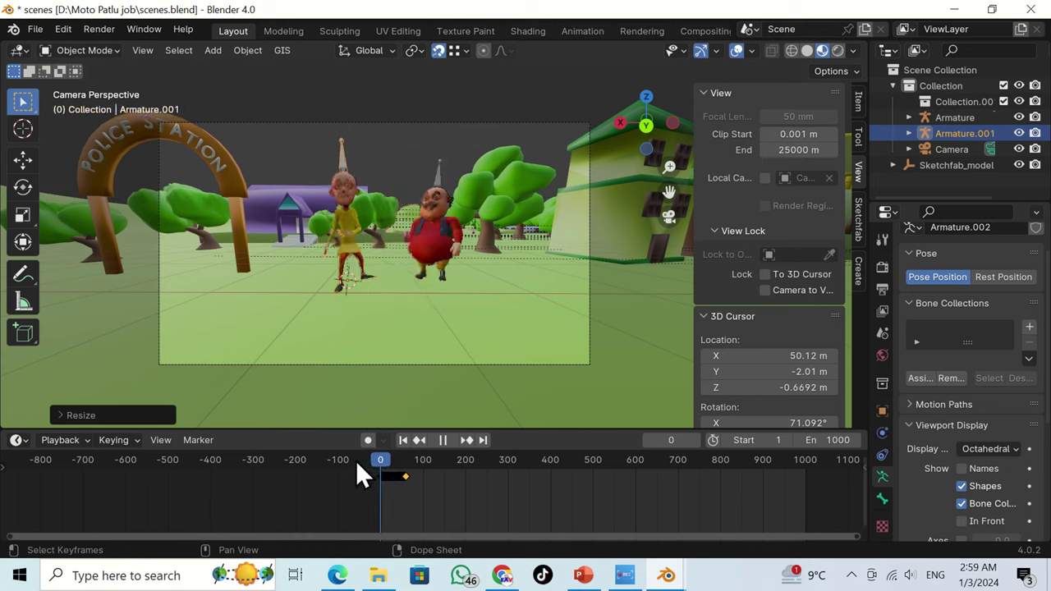
key("space")
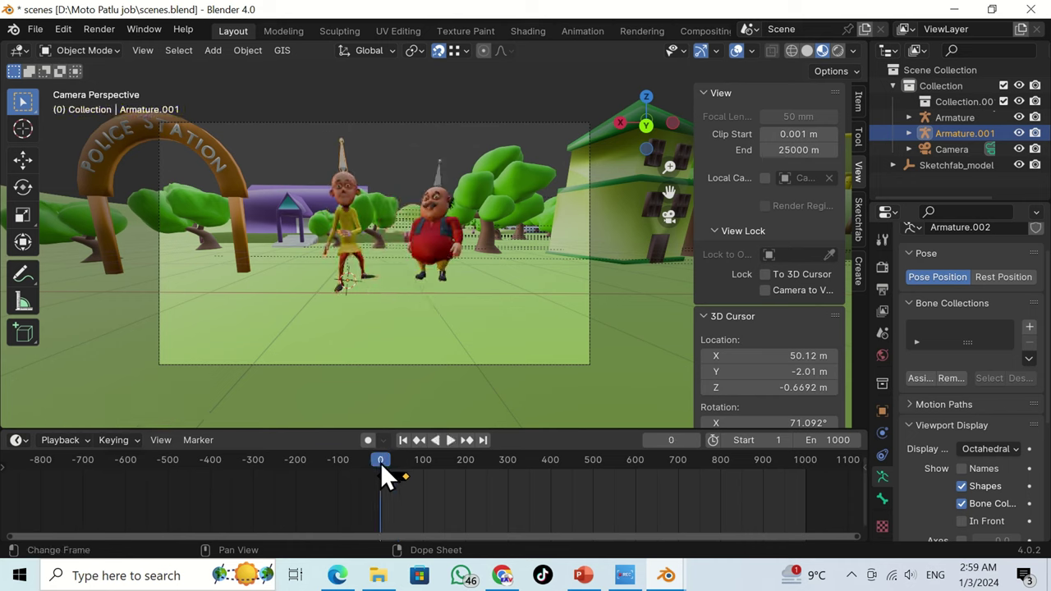
key("space")
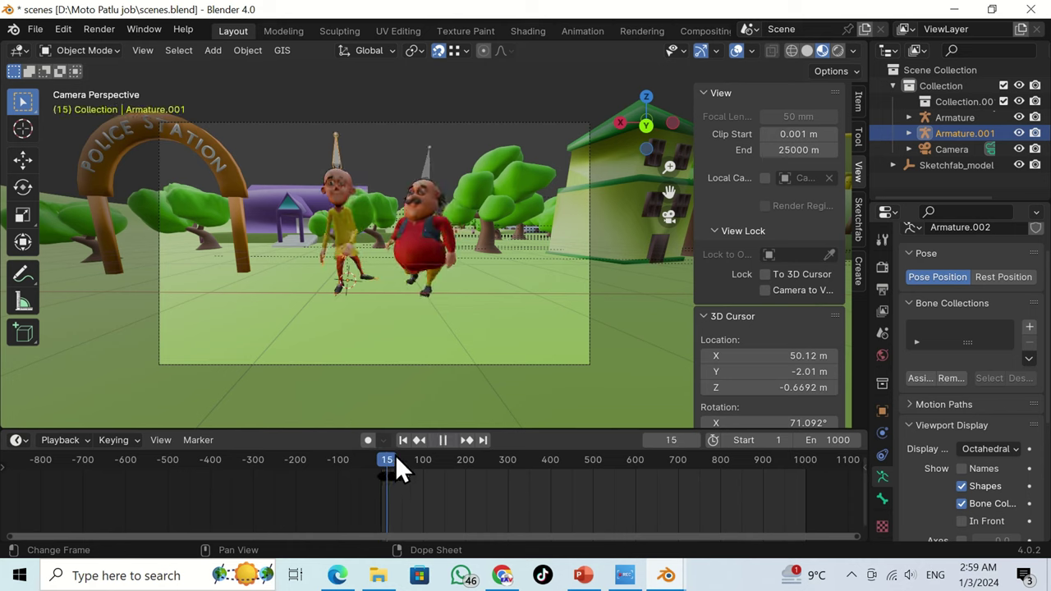
left_click(442, 440)
left_click_drag(390, 458, 395, 457)
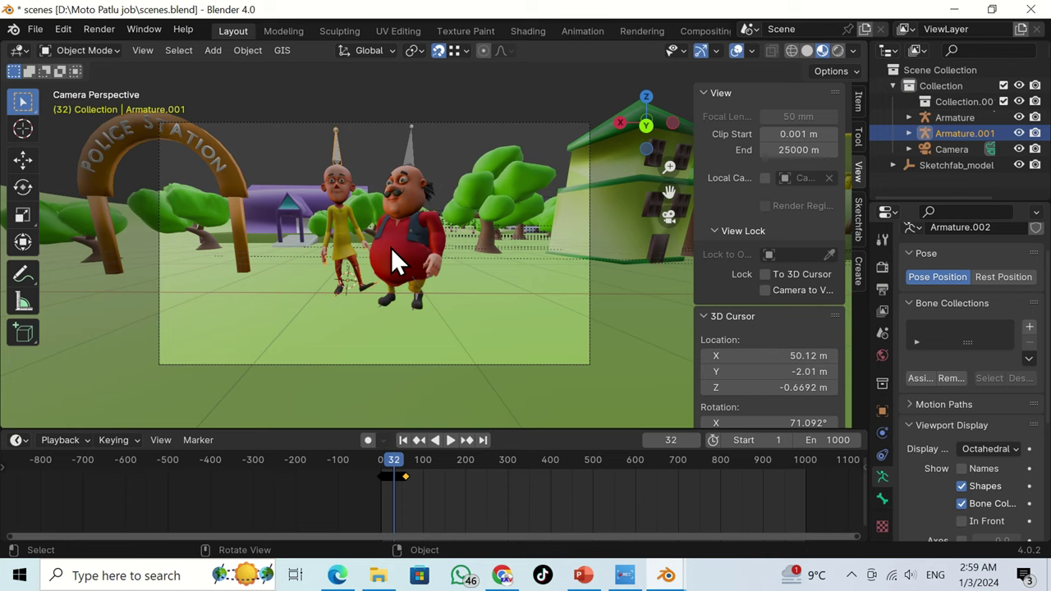
- Switch the render engine to Cycles and set its device to GPU Compute
left_click(881, 267)
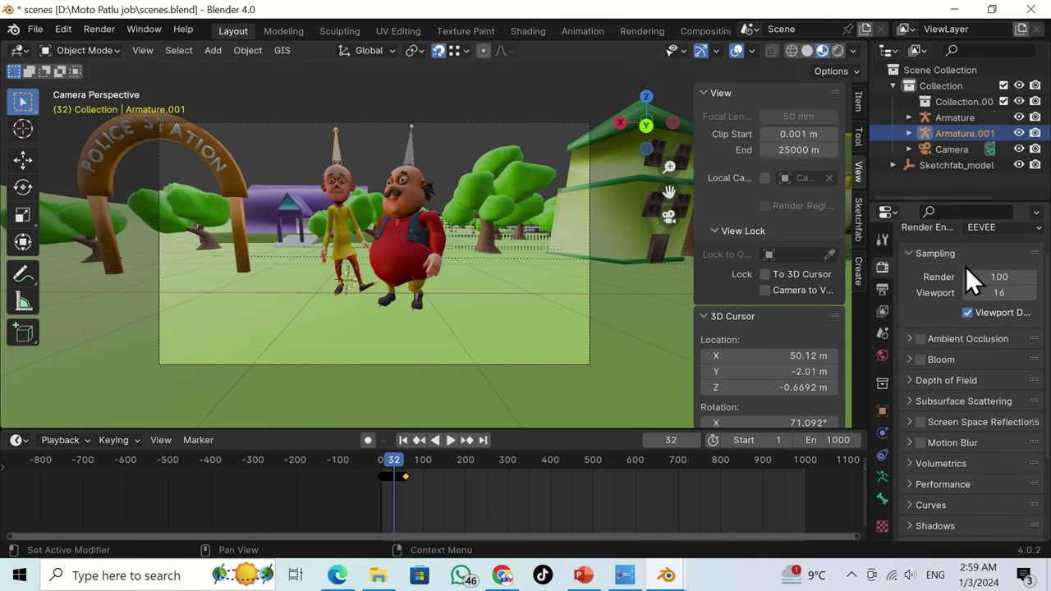
left_click(987, 226)
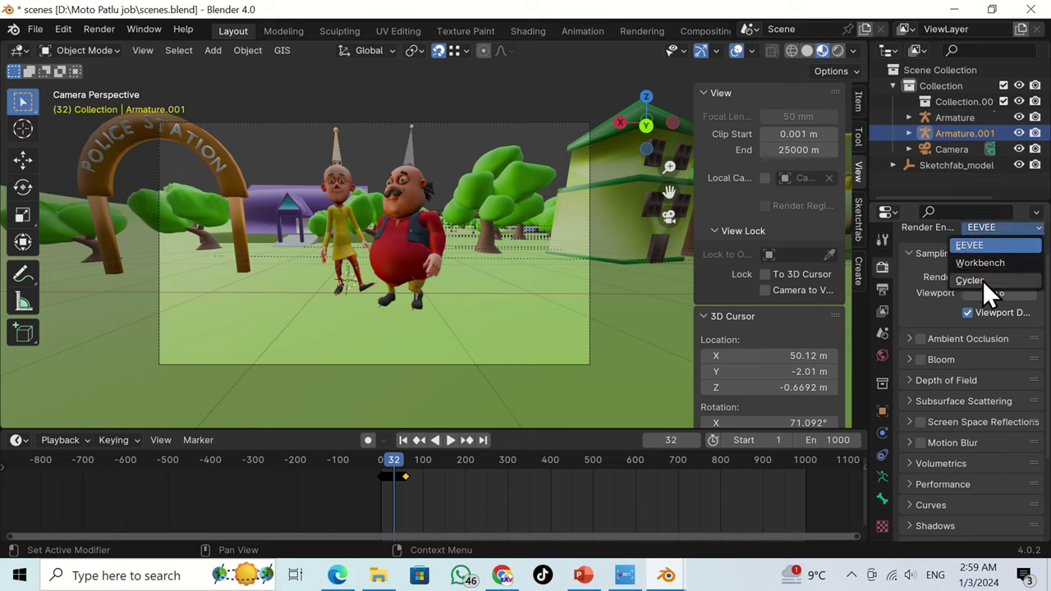
left_click(982, 279)
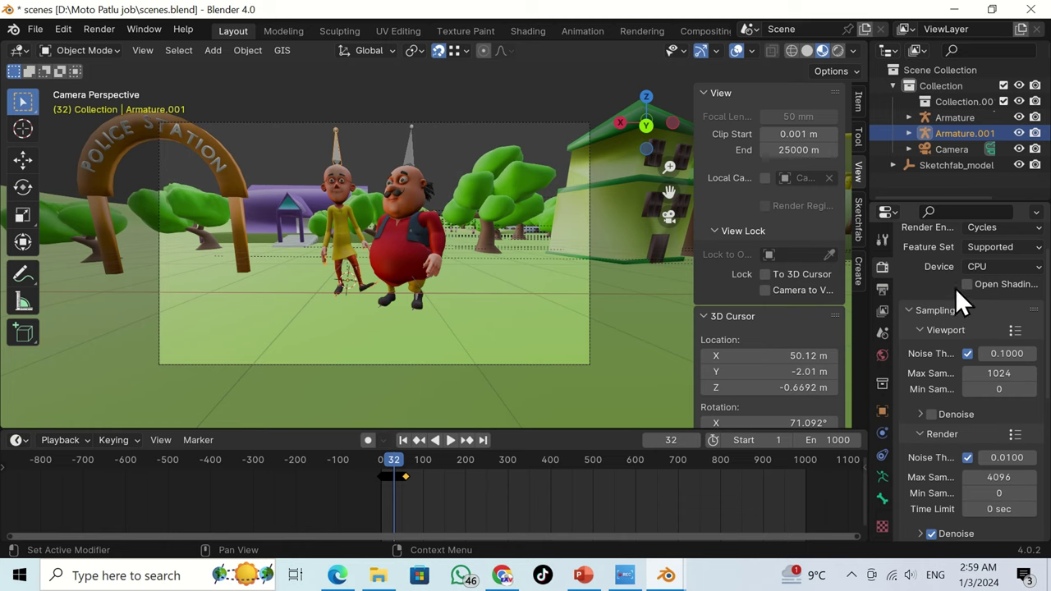
left_click(977, 268)
left_click(968, 303)
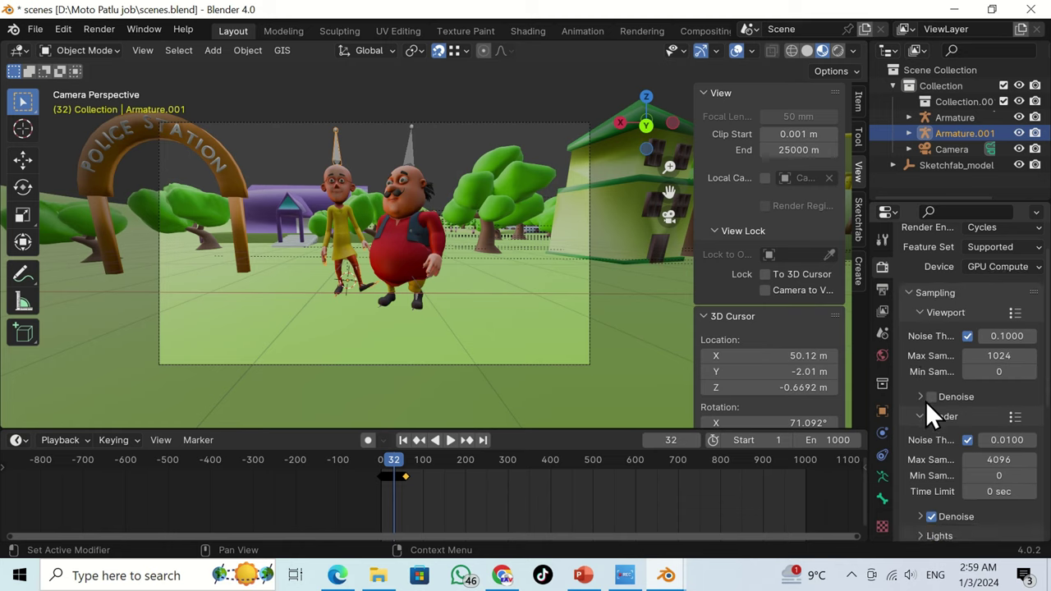
- Set the maximum render samples to 300 and look over the remaining Cycles settings
left_click(1014, 461)
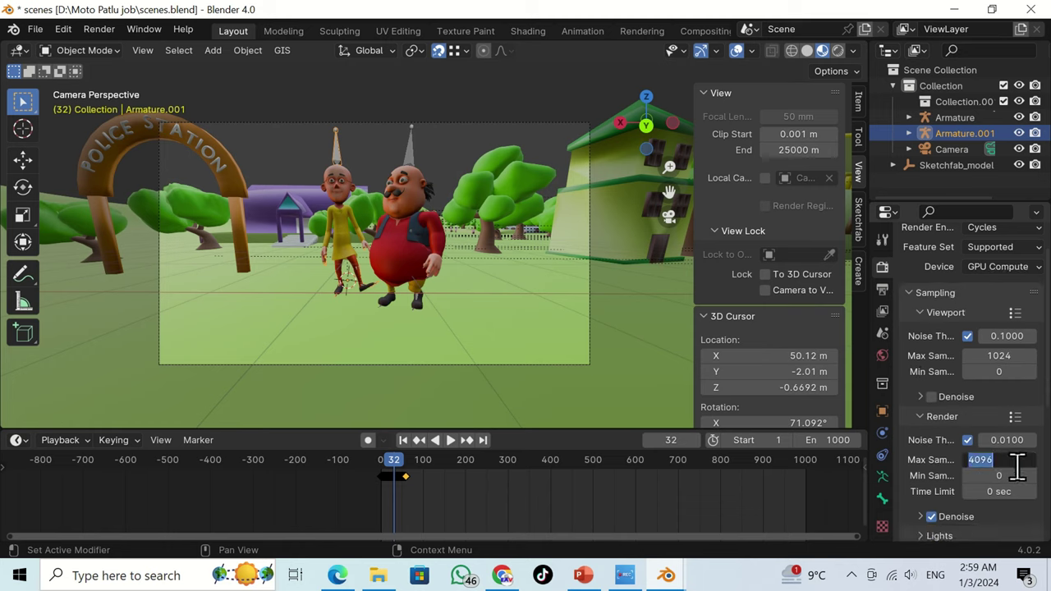
type("300")
key("Return")
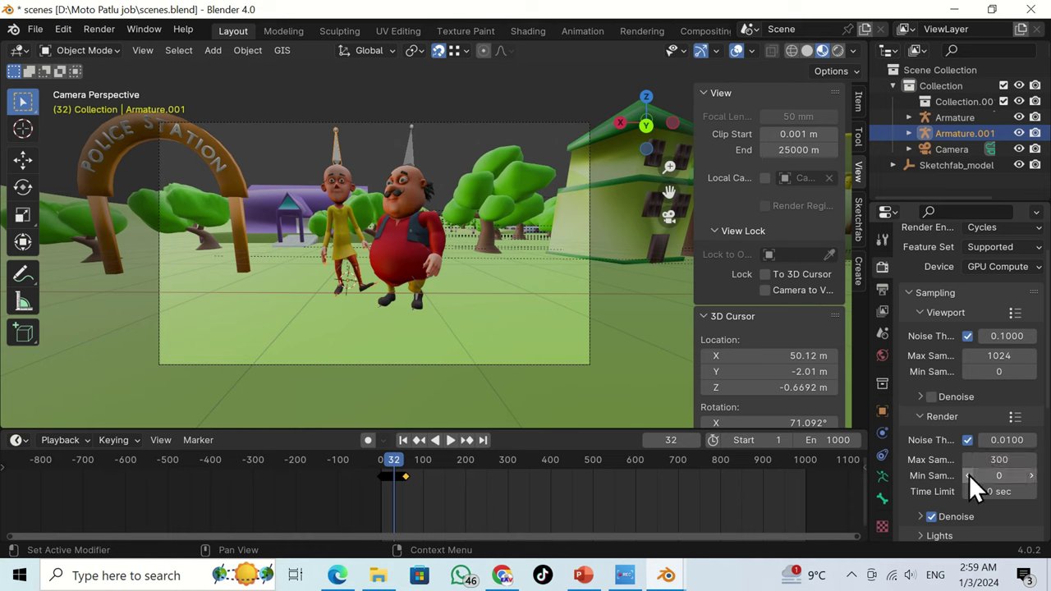
scroll(952, 474, "down", 3)
scroll(956, 454, "down", 2)
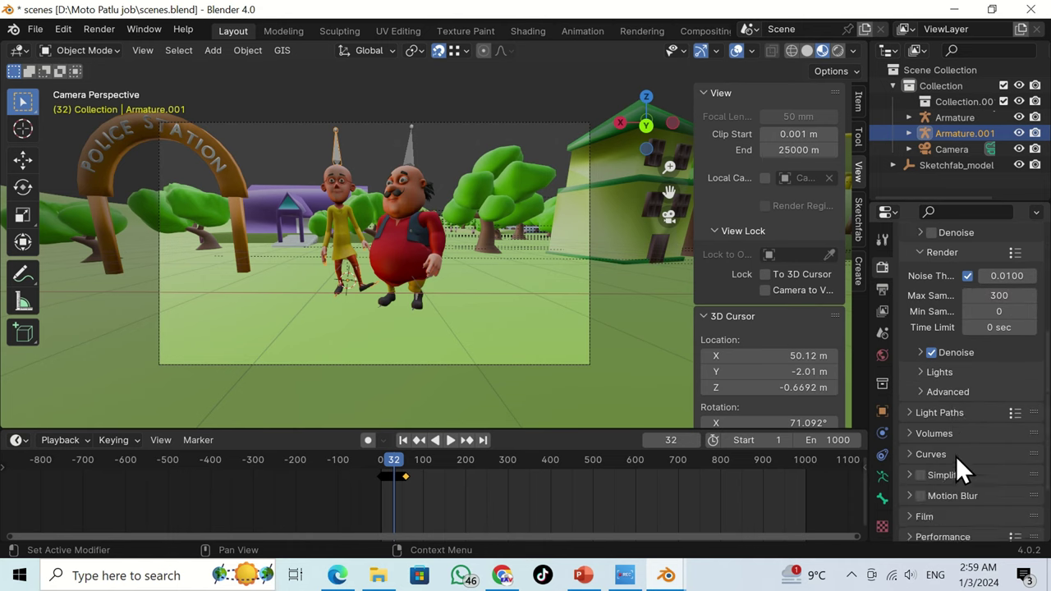
scroll(964, 459, "down", 2)
scroll(966, 462, "up", 8)
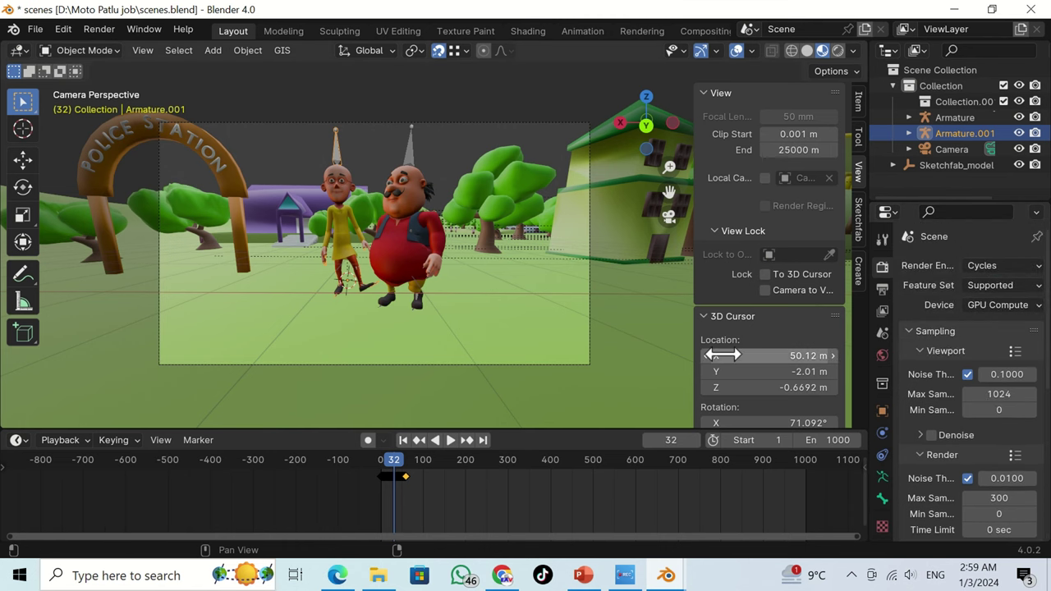
- Start a test render of frame 32, check its brightness in an enlarged render window and close it
key("F12")
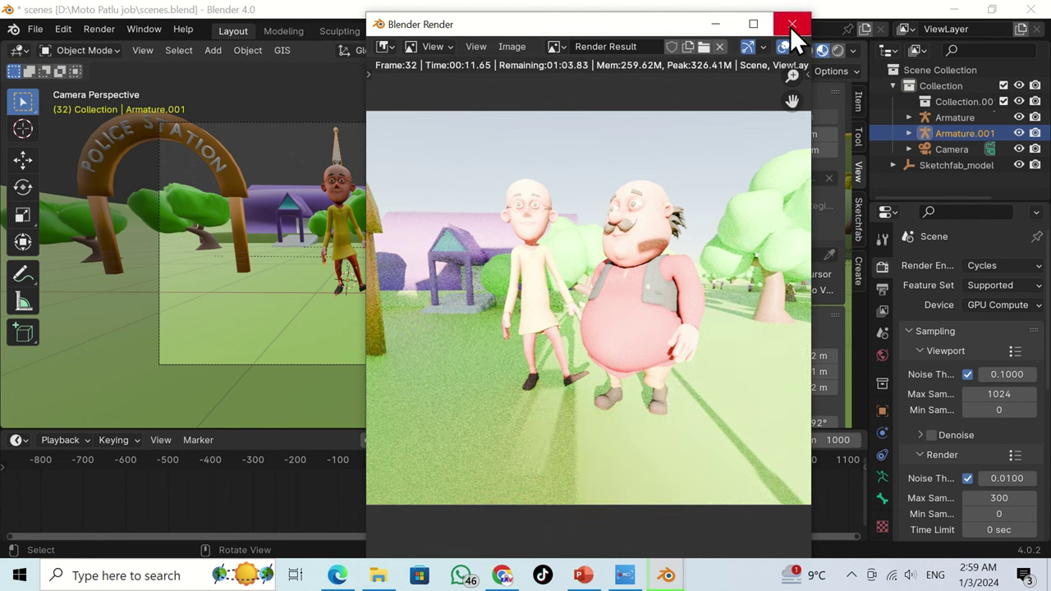
left_click(755, 27)
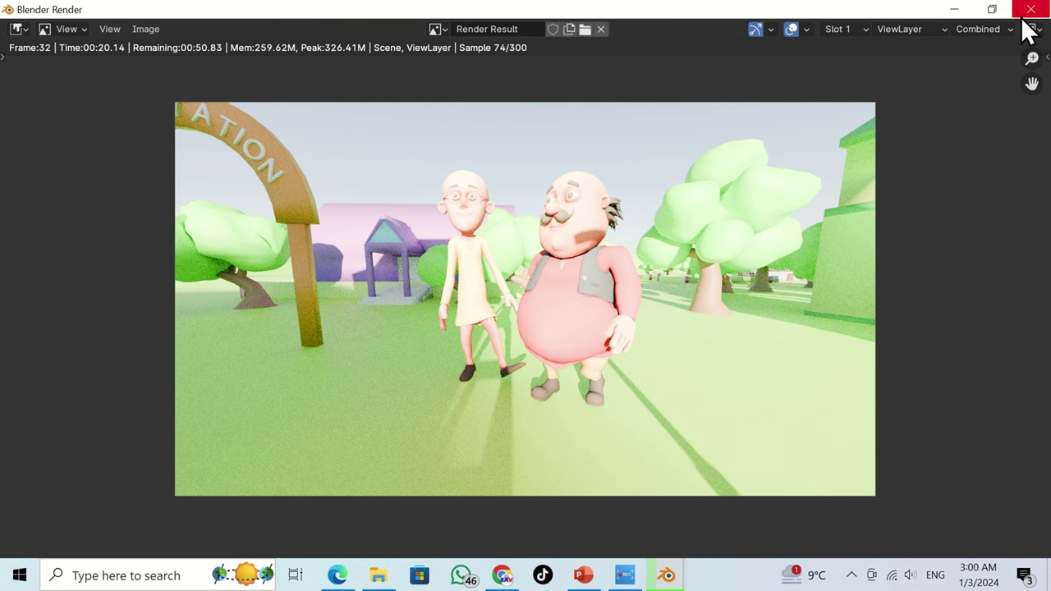
key("Escape")
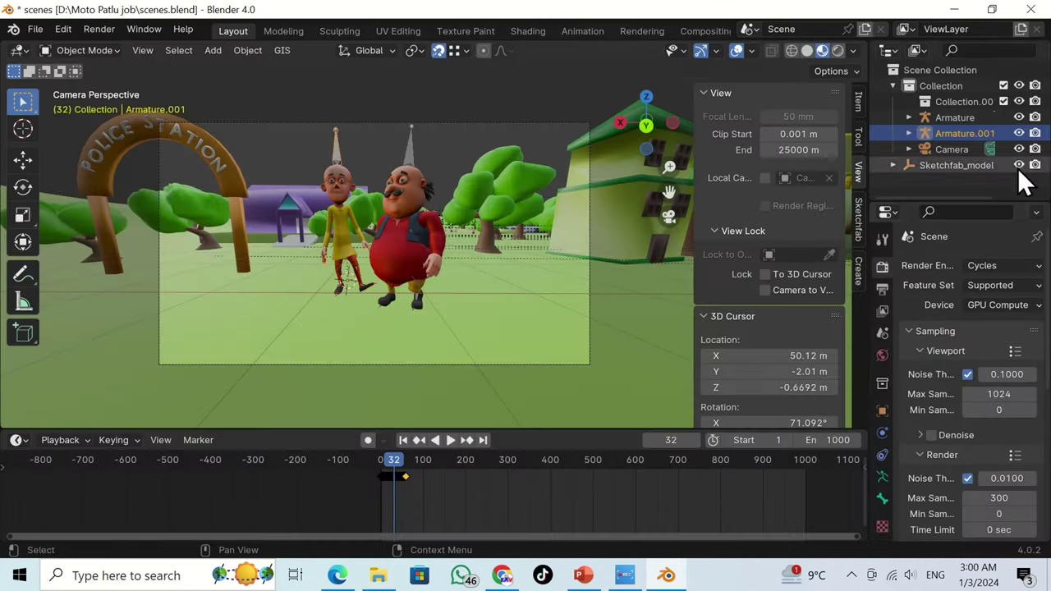
- Lower the world sky texture's background strength to 0.200
left_click(883, 355)
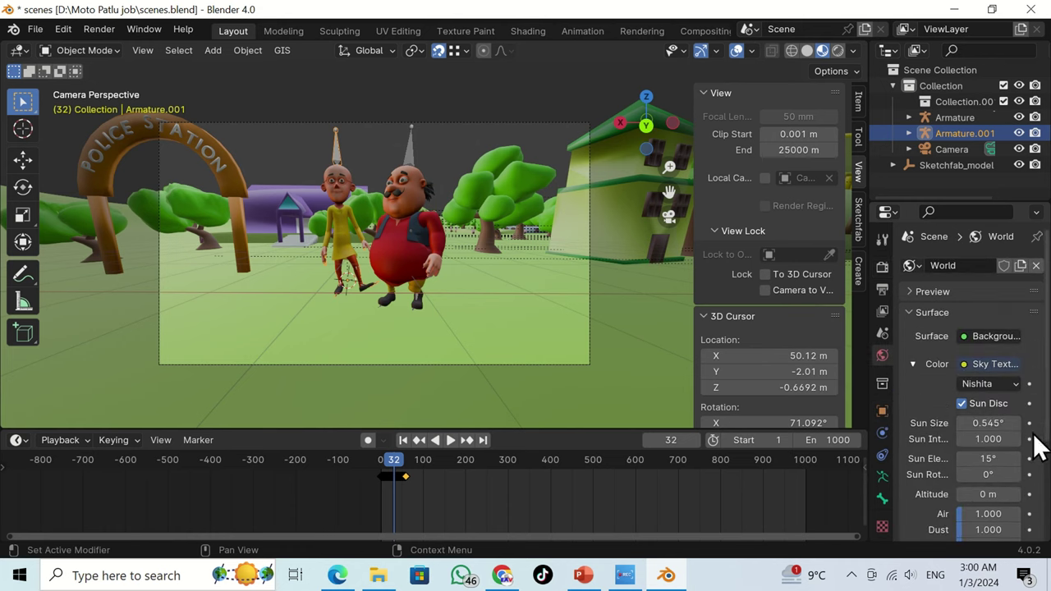
scroll(989, 458, "down", 3)
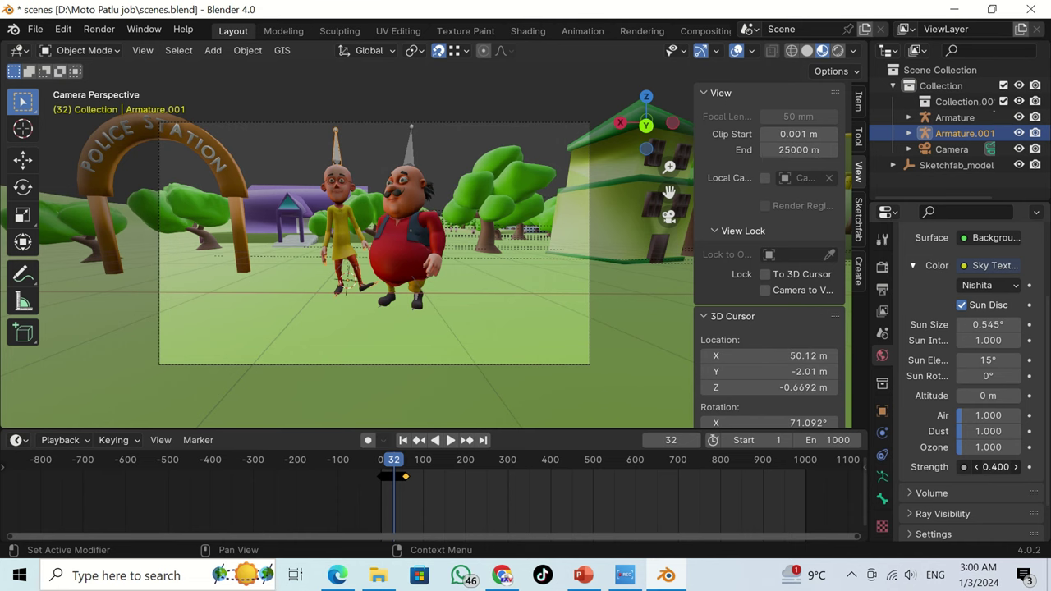
left_click_drag(989, 466, 968, 467)
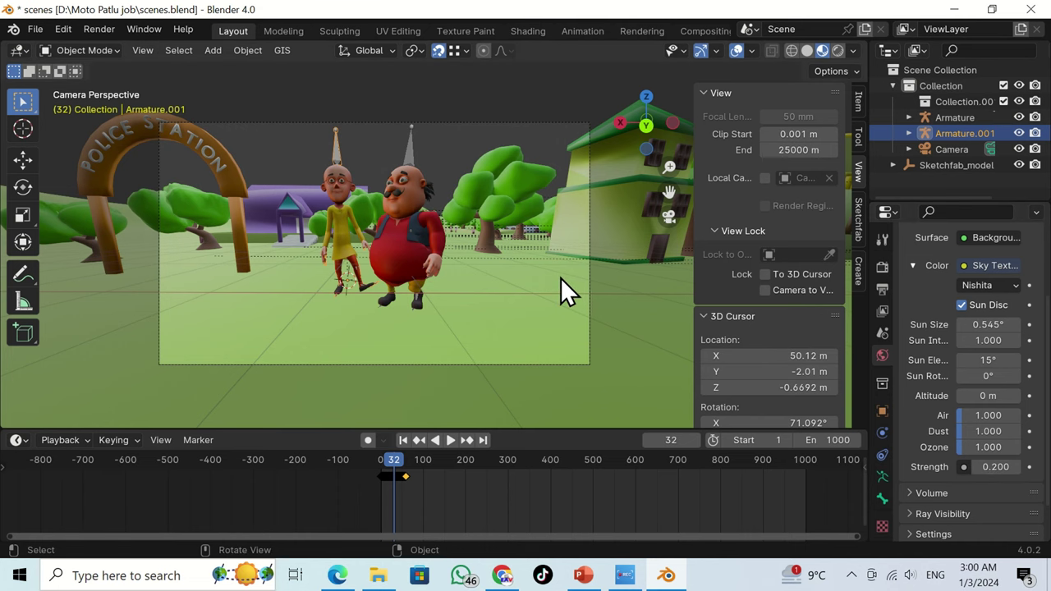
- Render frame 32 again and examine Motu, Patlu and the lighting around them up close and in full
key("F12")
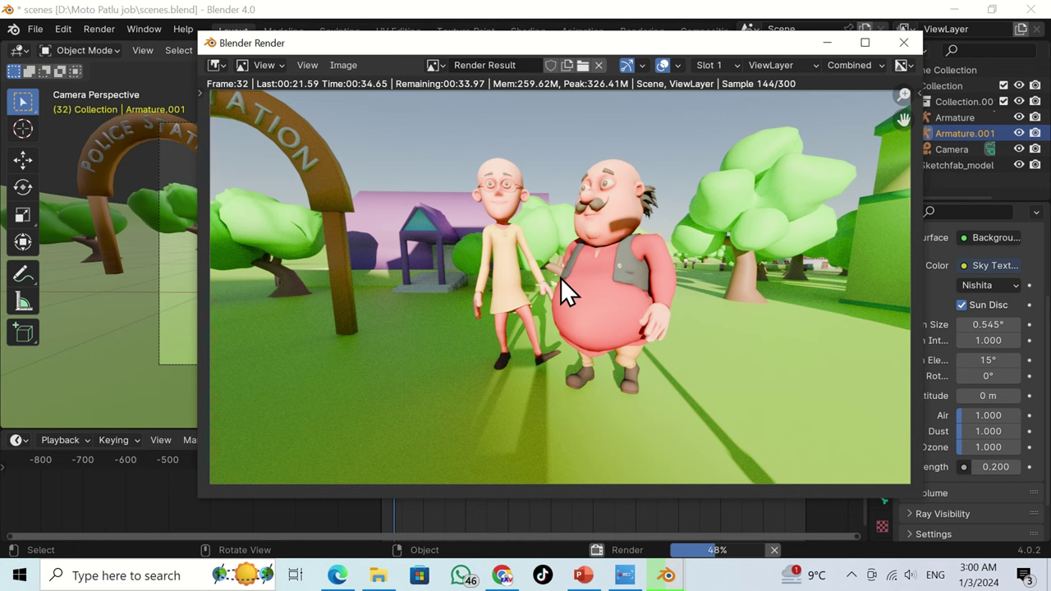
scroll(720, 264, "up", 4)
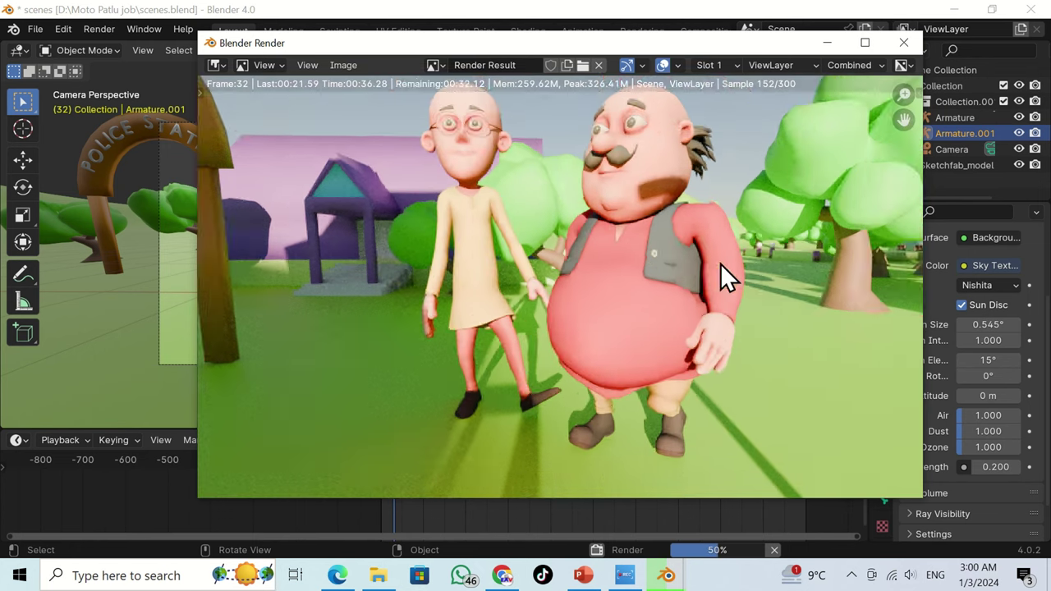
scroll(726, 208, "down", 2)
middle_click_drag(726, 208, 741, 370)
scroll(744, 379, "up", 3)
scroll(743, 364, "down", 5)
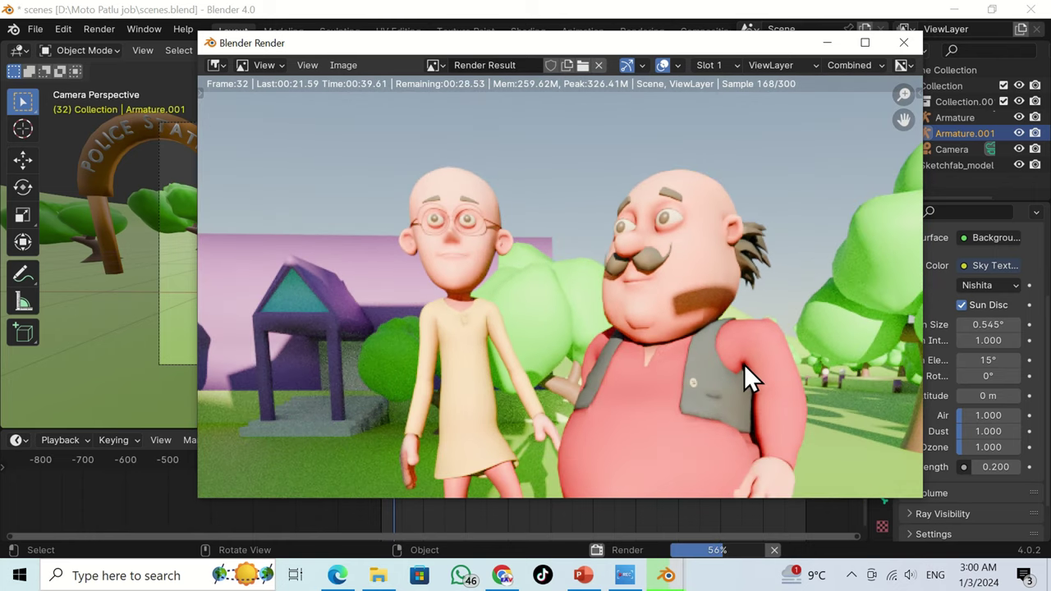
middle_click_drag(640, 387, 673, 369)
scroll(667, 369, "down", 2)
scroll(666, 368, "up", 2)
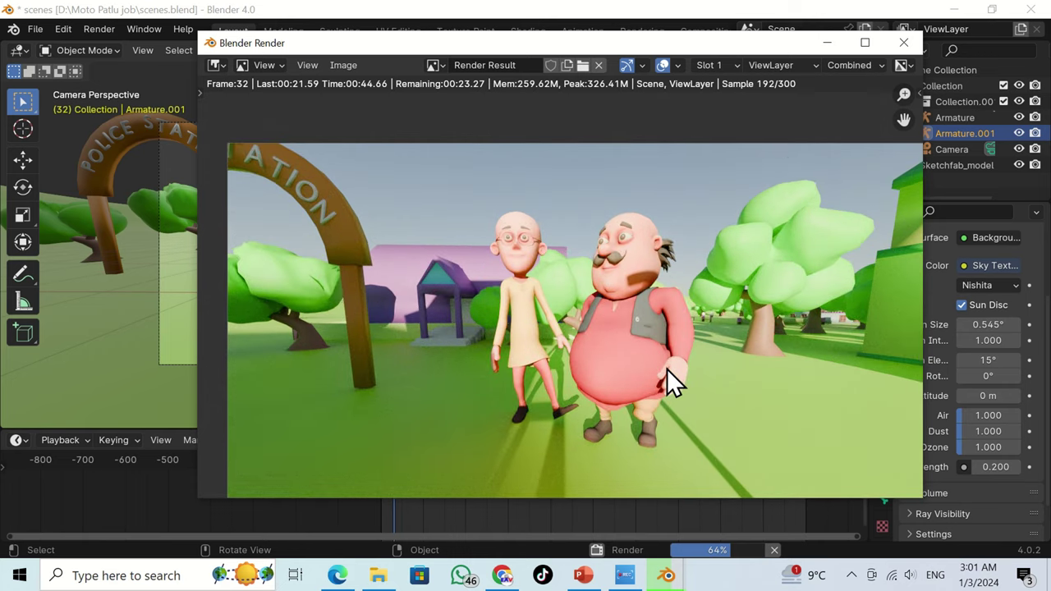
scroll(667, 370, "up", 3)
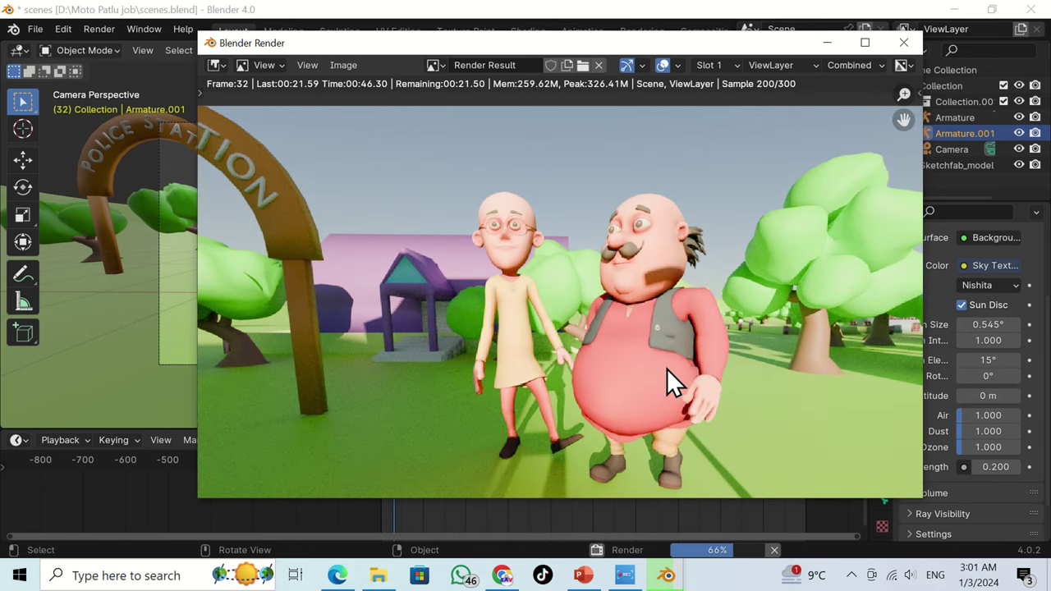
scroll(666, 369, "up", 2)
middle_click_drag(666, 368, 649, 307)
scroll(648, 307, "down", 2)
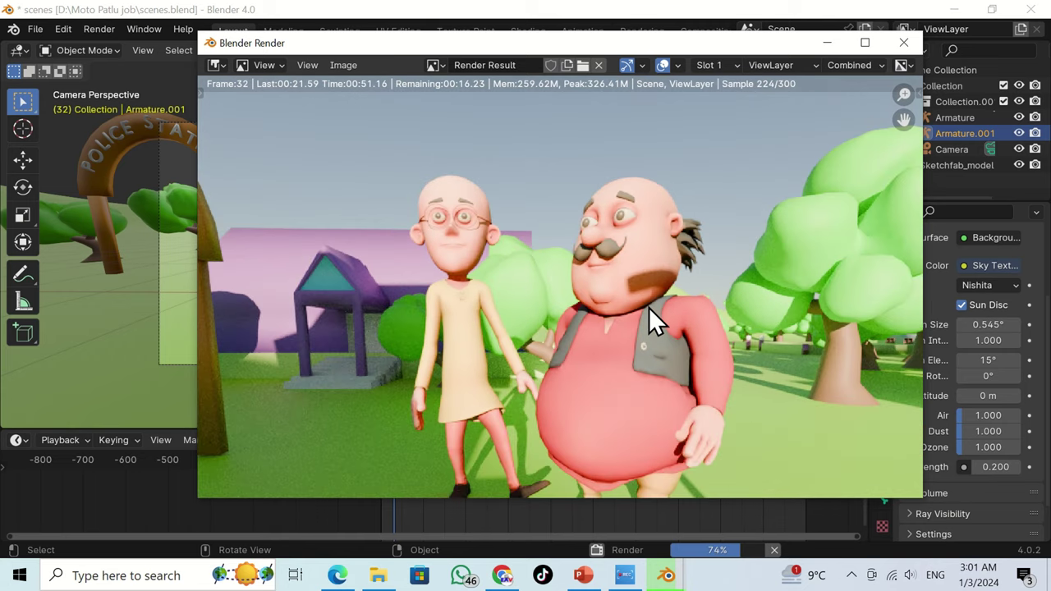
scroll(648, 307, "down", 1)
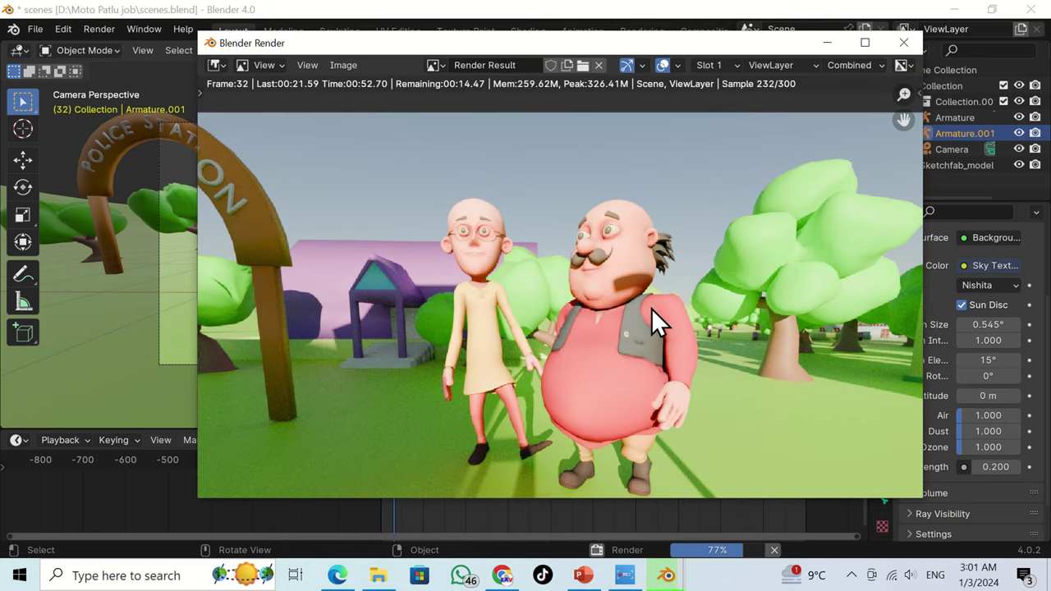
scroll(651, 318, "down", 1)
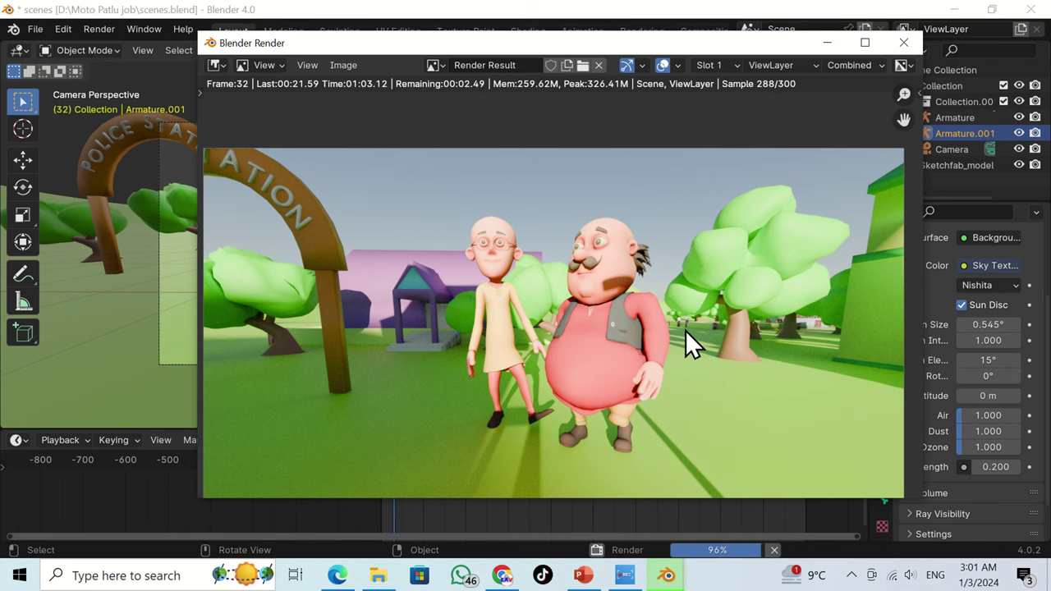
- Save the finished frame 32 render as a PNG image named "moto with patlu cycled" in the render moto patlu folder
scroll(685, 330, "up", 3)
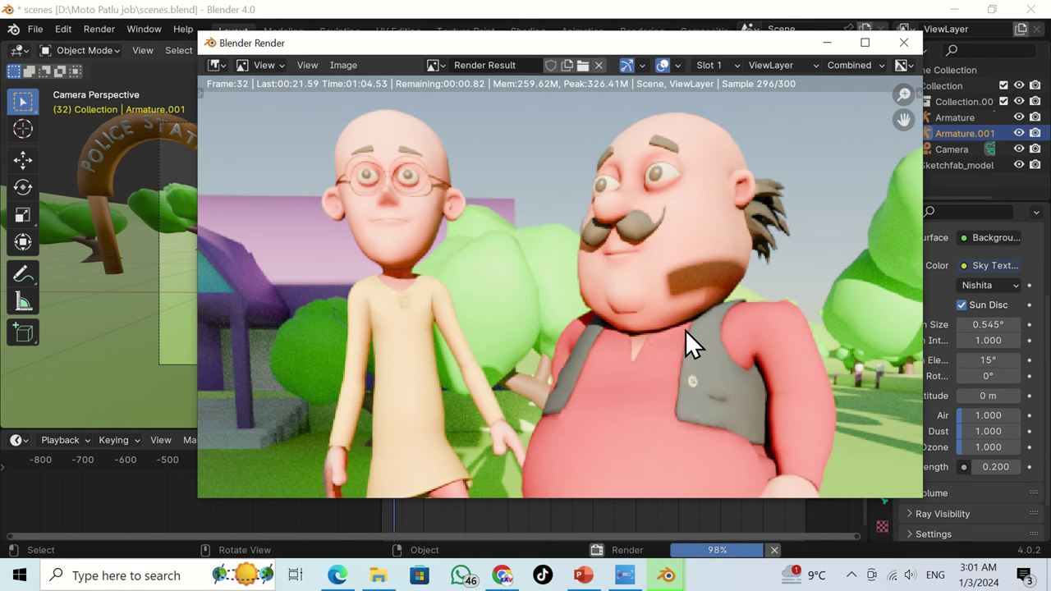
scroll(684, 330, "down", 2)
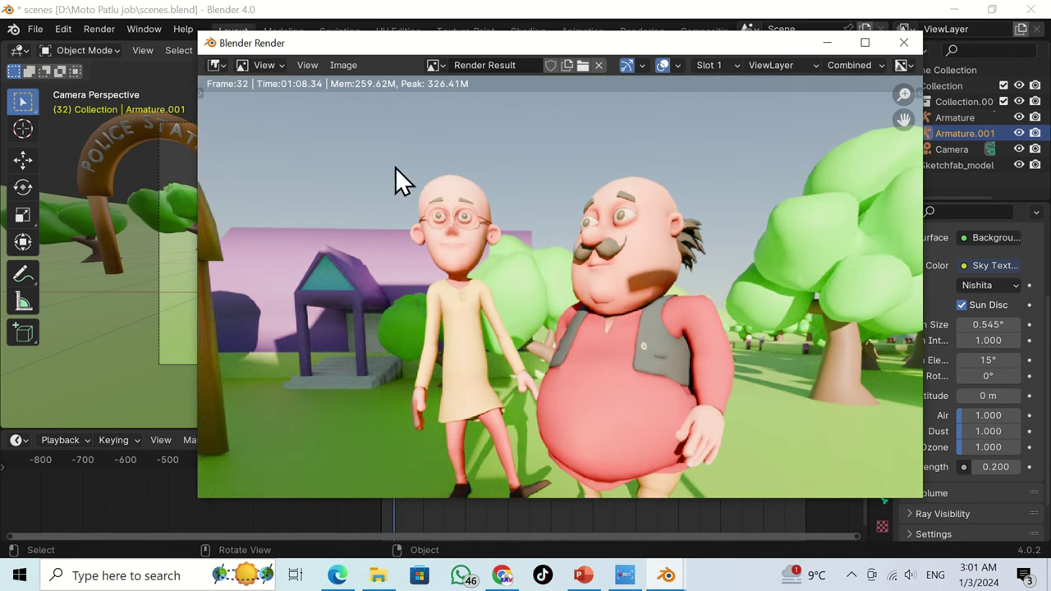
left_click(335, 65)
left_click(424, 212)
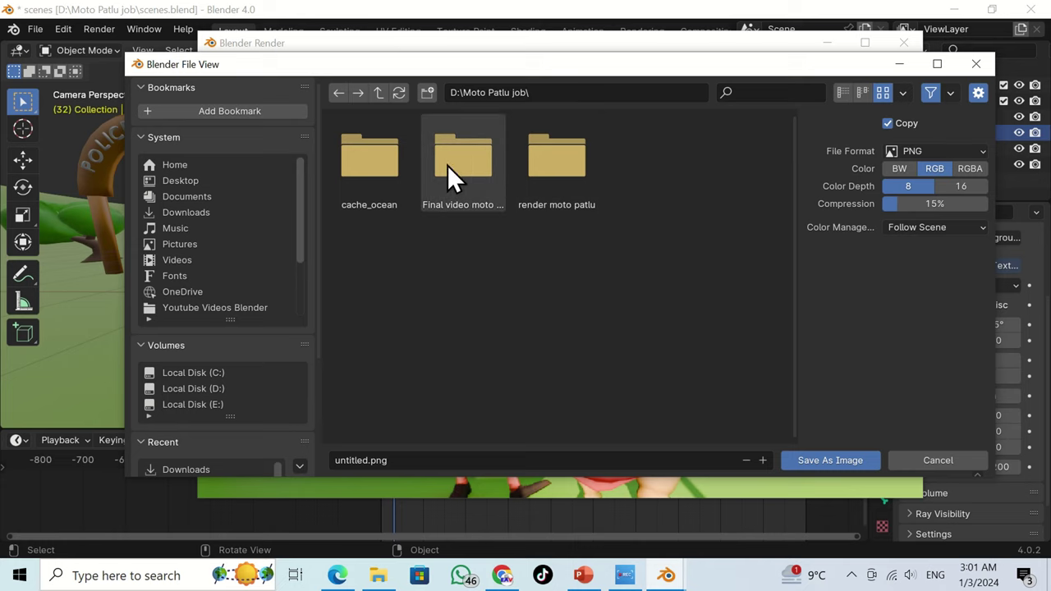
double_click(551, 170)
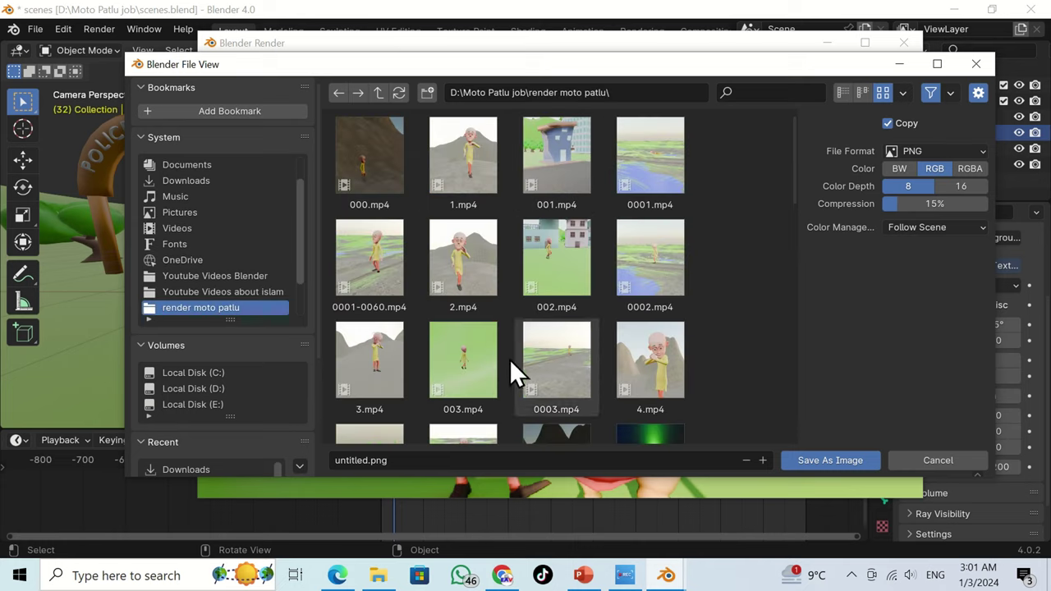
left_click(468, 460)
type("moto ")
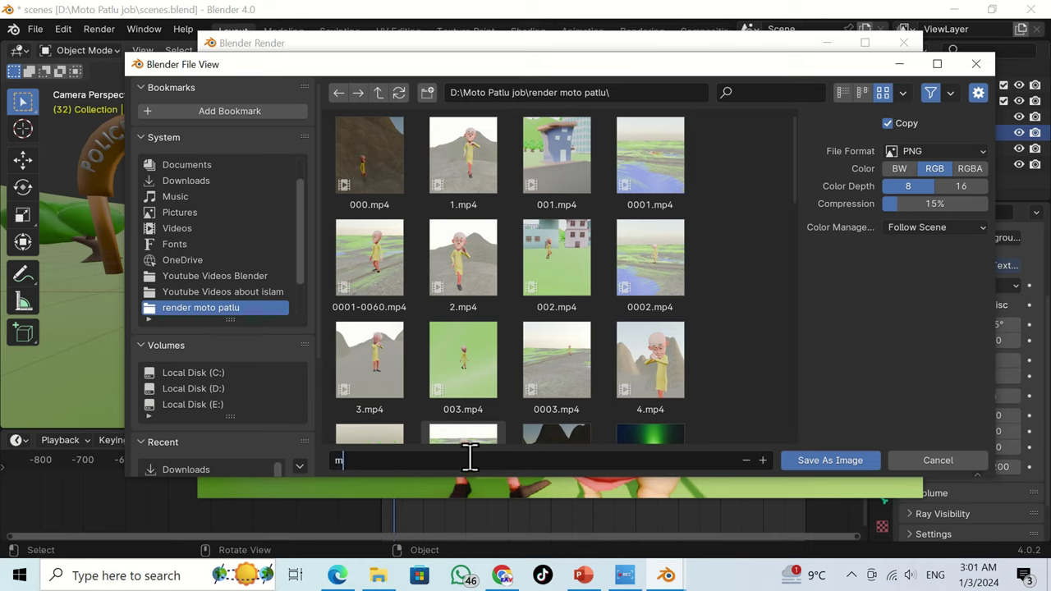
type("with patlu rend")
key("BackSpace")
key("BackSpace")
key("BackSpace")
key("BackSpace")
type("cycled")
key("Return")
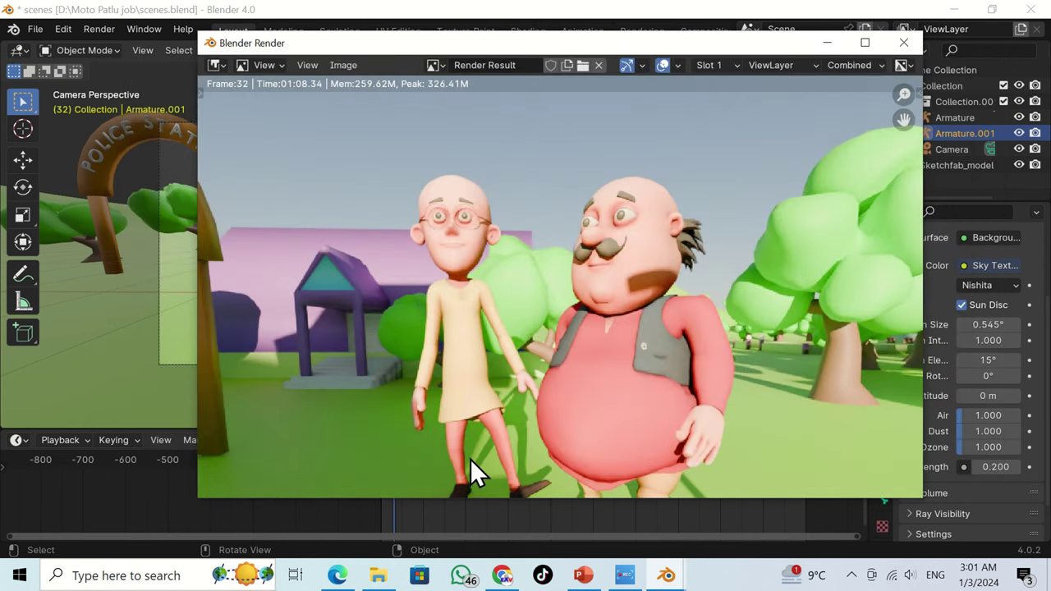
- Close the render window after a close-up check of the characters, and quit Blender, saving the changes to scenes.blend
scroll(644, 348, "up", 3)
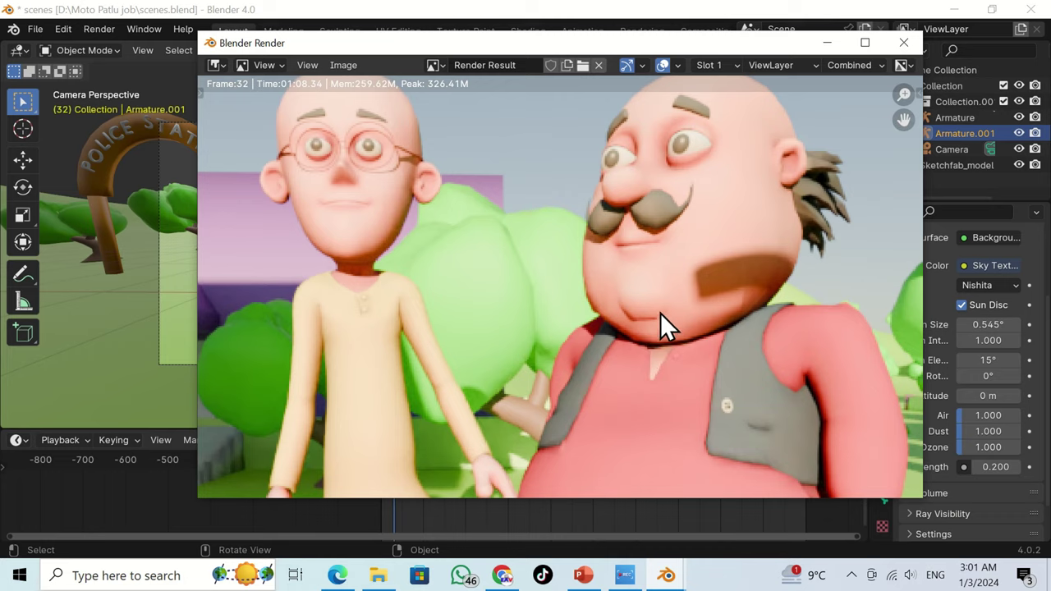
key("Escape")
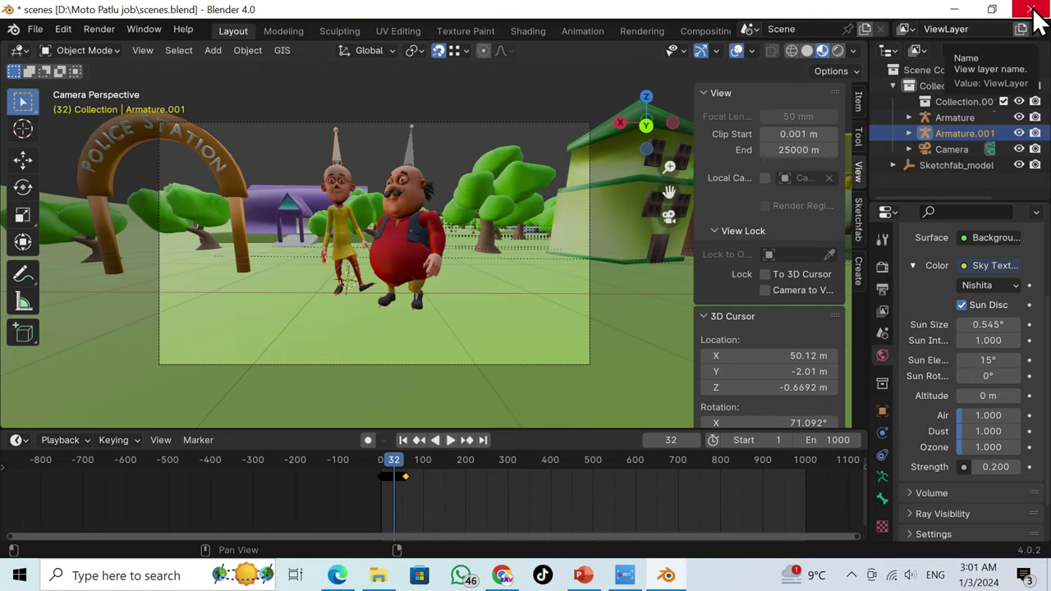
left_click(1031, 10)
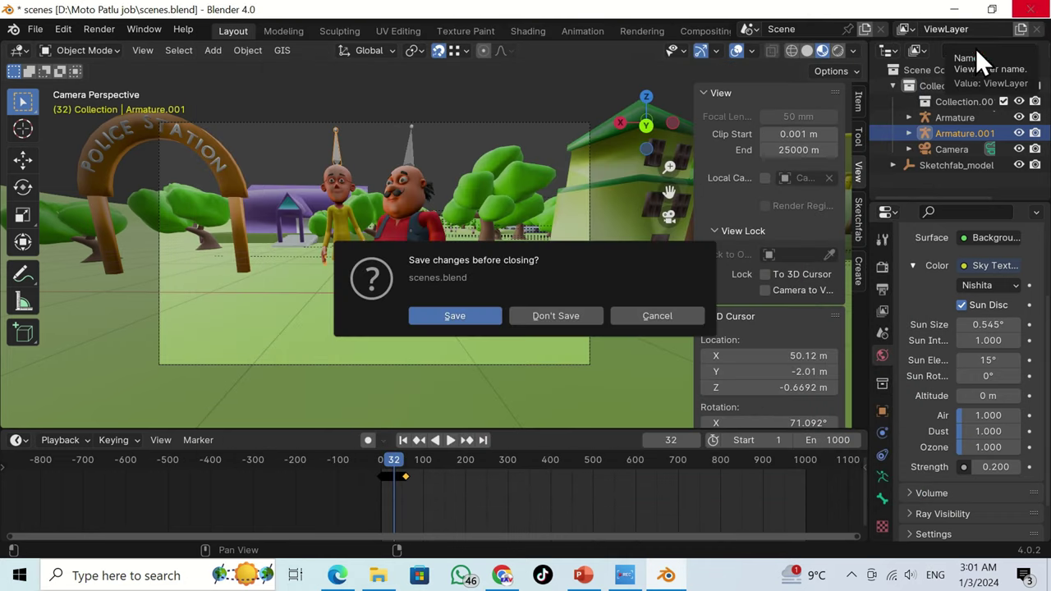
left_click(452, 315)
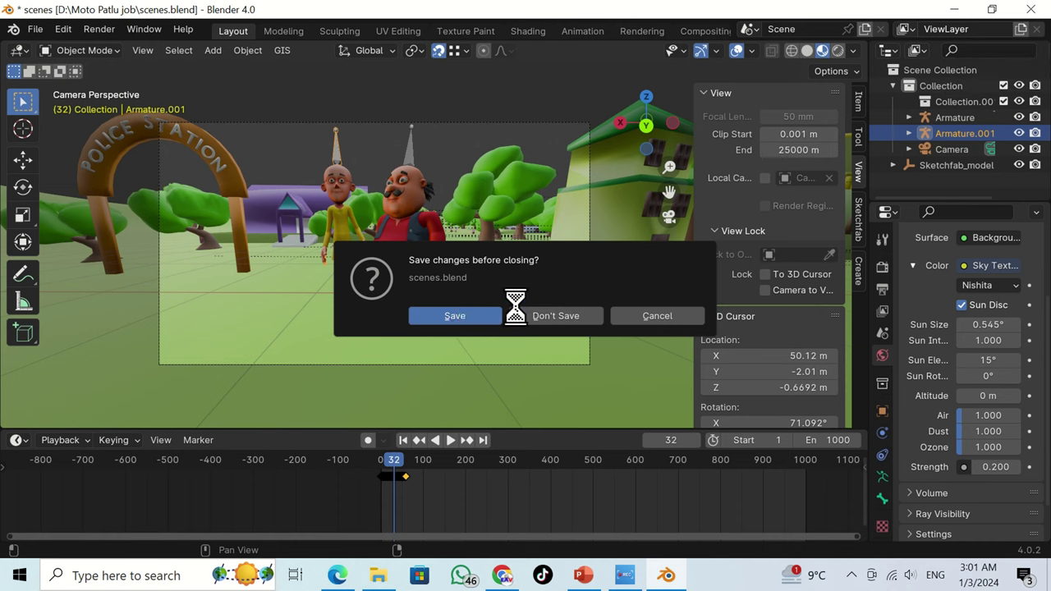